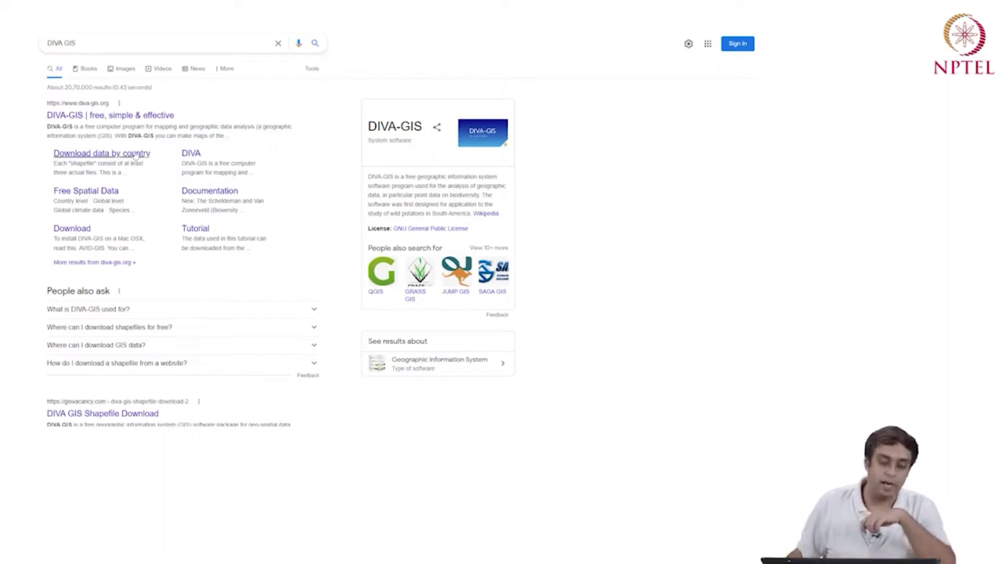
- Open the DIVA-GIS website from the search results and look through its Documentation page
{"action": "left_click", "coordinate": [103, 117]}
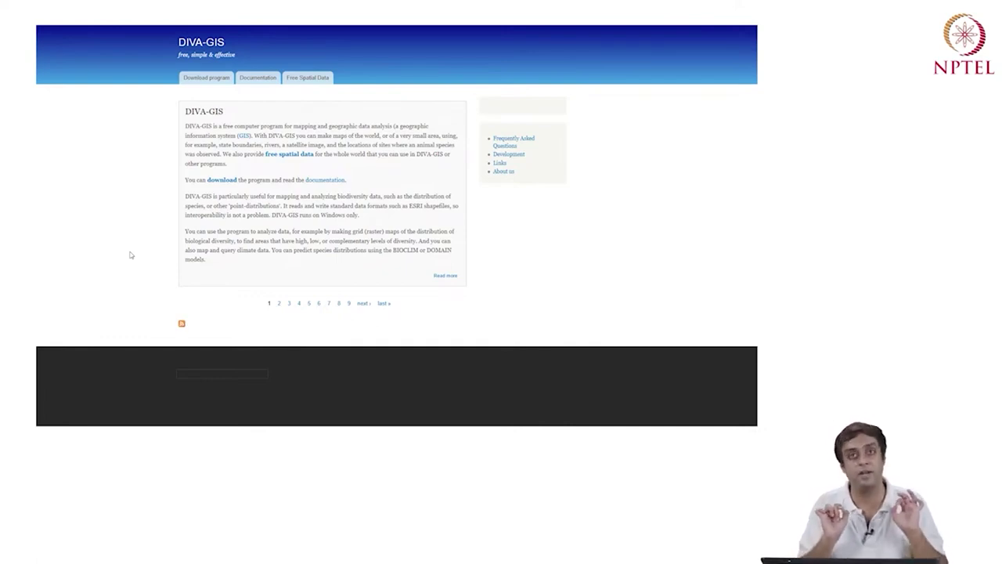
{"action": "left_click", "coordinate": [259, 77]}
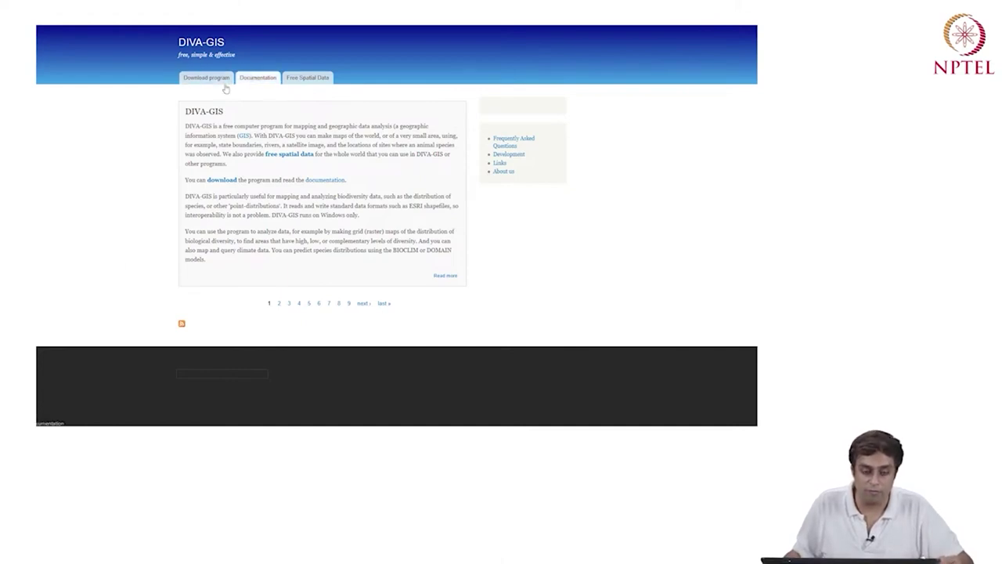
{"action": "scroll", "coordinate": [284, 254], "scroll_direction": "down", "scroll_amount": 5}
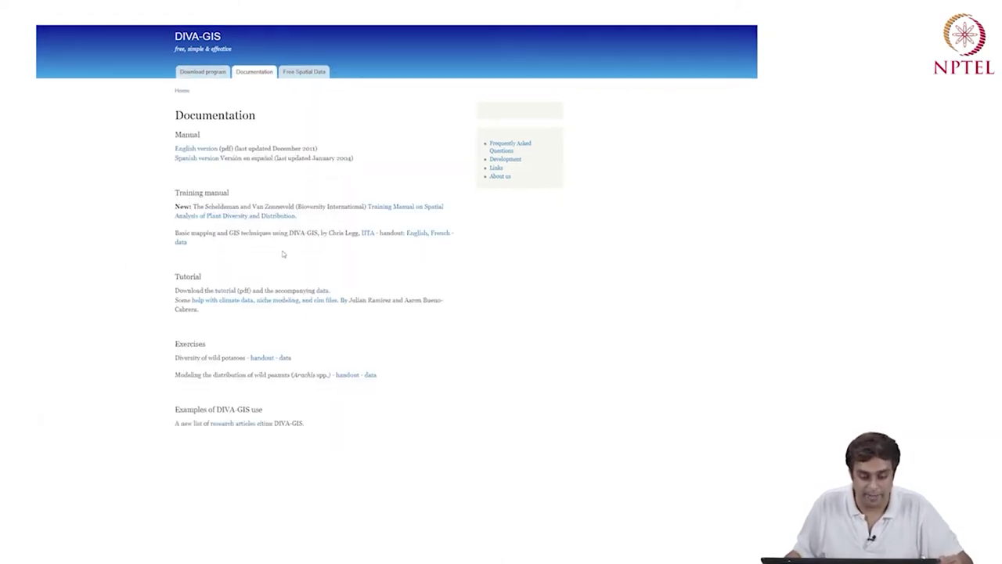
{"action": "scroll", "coordinate": [283, 253], "scroll_direction": "up", "scroll_amount": 5}
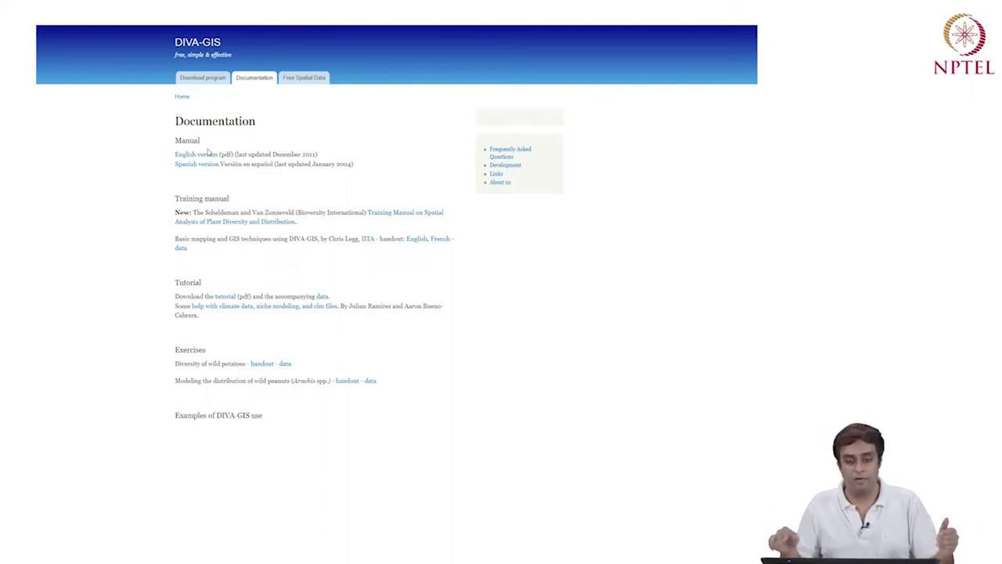
- Open the Free Spatial Data page and review its data categories, from country level and global climate to 90 meter elevation data
{"action": "left_click", "coordinate": [307, 79]}
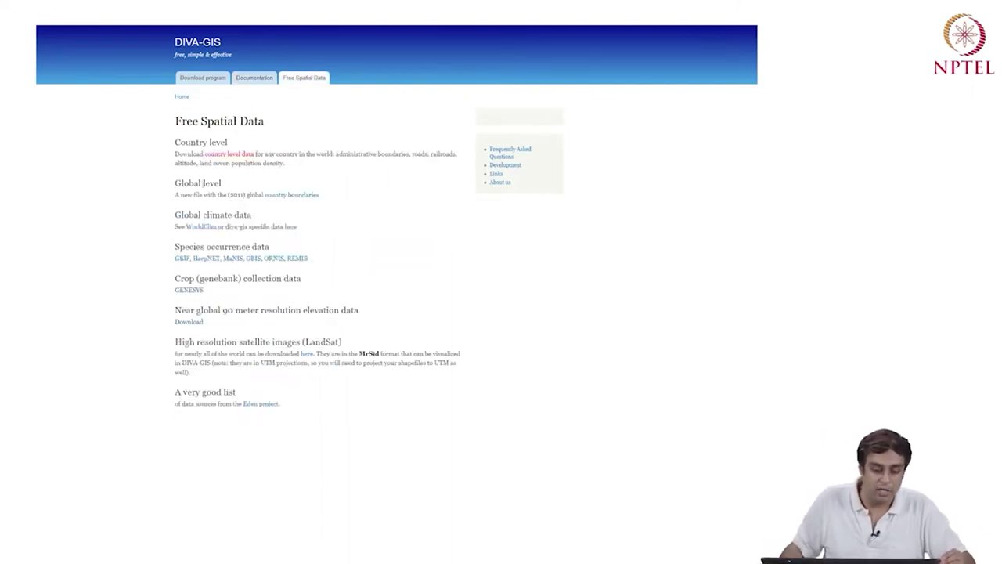
{"action": "left_click_drag", "start_coordinate": [175, 141], "coordinate": [227, 141]}
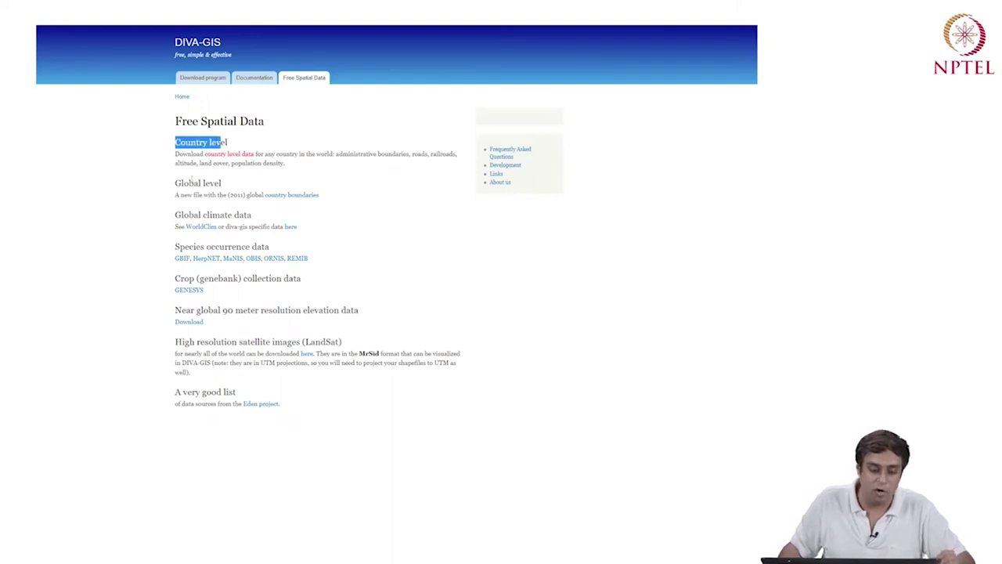
{"action": "left_click_drag", "start_coordinate": [188, 182], "coordinate": [246, 217]}
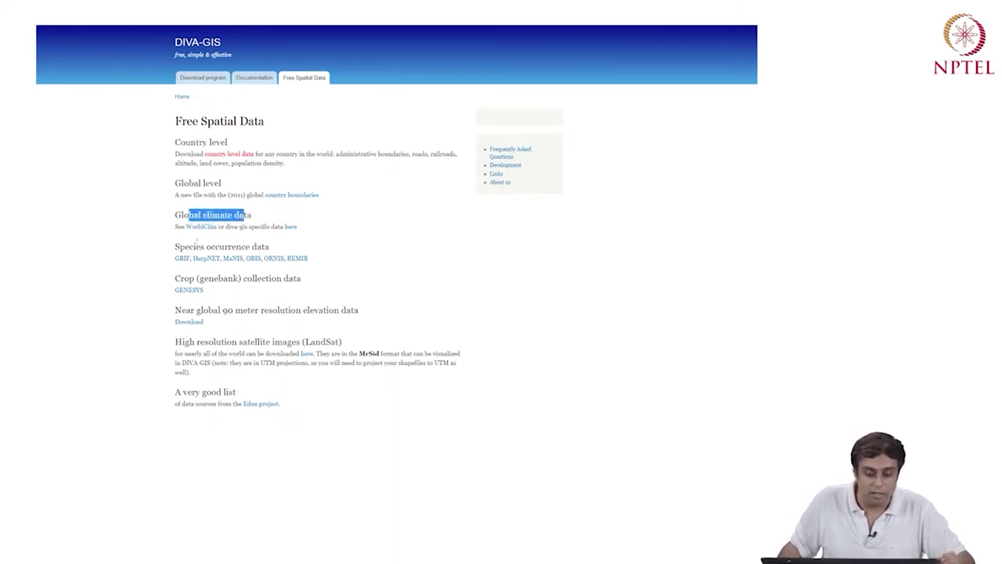
{"action": "left_click_drag", "start_coordinate": [196, 246], "coordinate": [247, 247]}
{"action": "left_click_drag", "start_coordinate": [189, 279], "coordinate": [313, 288]}
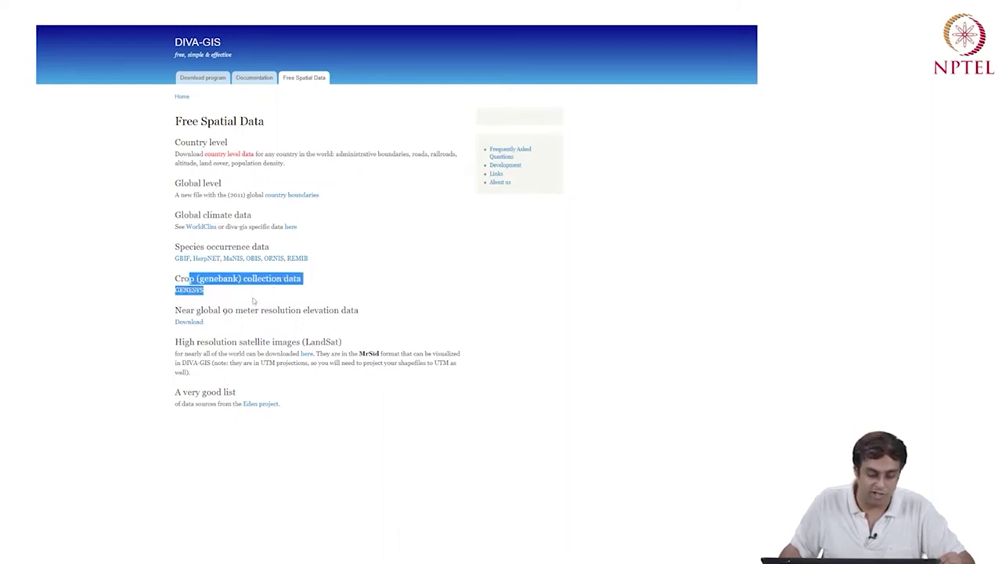
{"action": "left_click", "coordinate": [229, 307]}
{"action": "left_click_drag", "start_coordinate": [218, 310], "coordinate": [359, 310]}
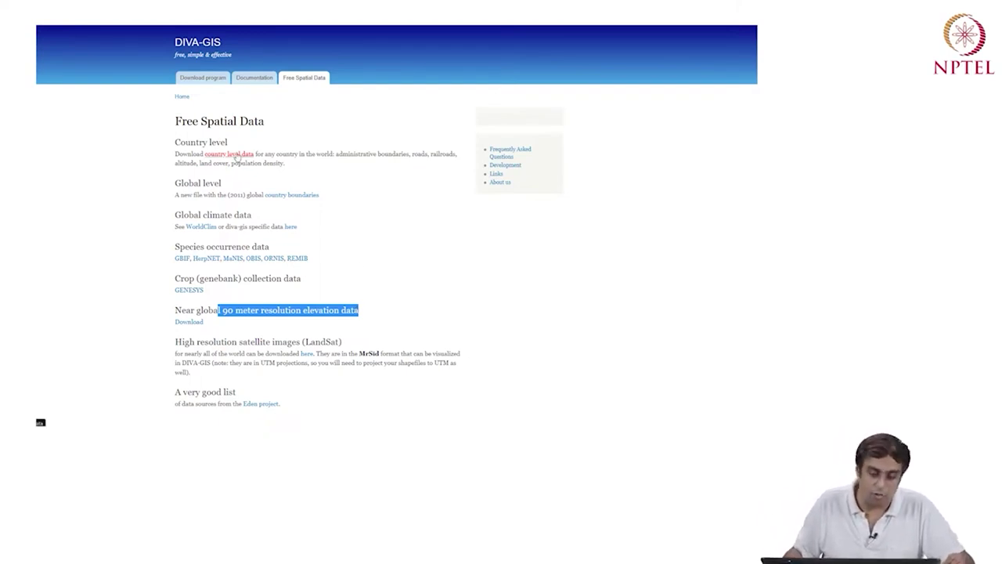
{"action": "left_click_drag", "start_coordinate": [195, 392], "coordinate": [289, 403]}
{"action": "left_click", "coordinate": [290, 403]}
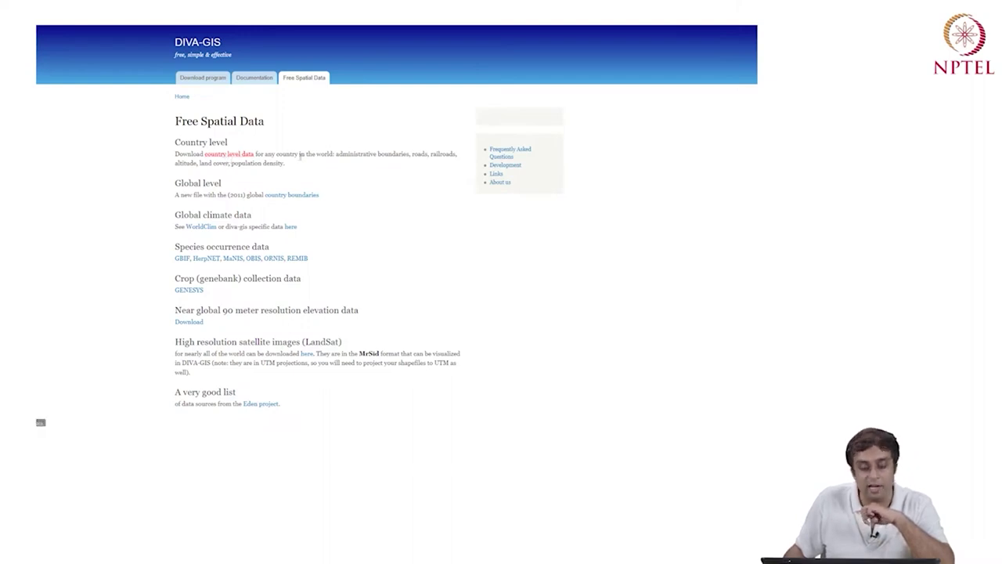
- Read which datasets the country level description offers, including administrative boundaries, altitude, land cover and population density
{"action": "left_click_drag", "start_coordinate": [337, 155], "coordinate": [405, 155]}
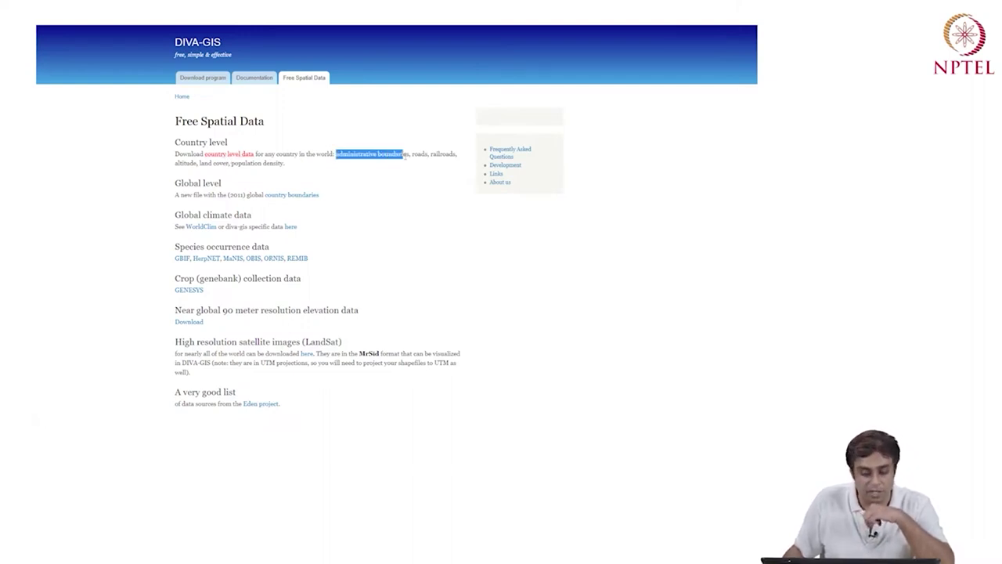
{"action": "right_click", "coordinate": [410, 154]}
{"action": "left_click", "coordinate": [384, 165]}
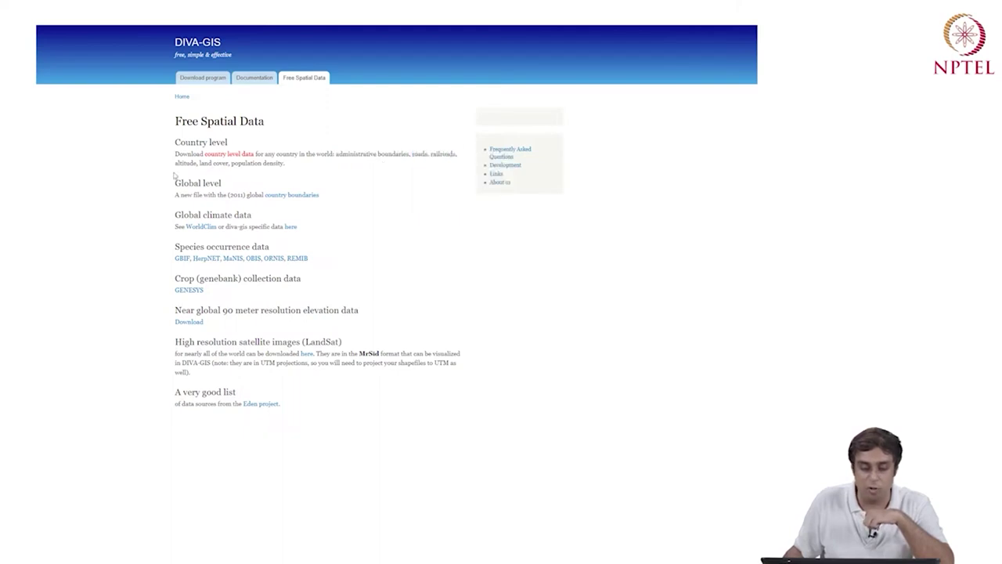
{"action": "left_click_drag", "start_coordinate": [176, 162], "coordinate": [313, 166]}
{"action": "left_click", "coordinate": [267, 173]}
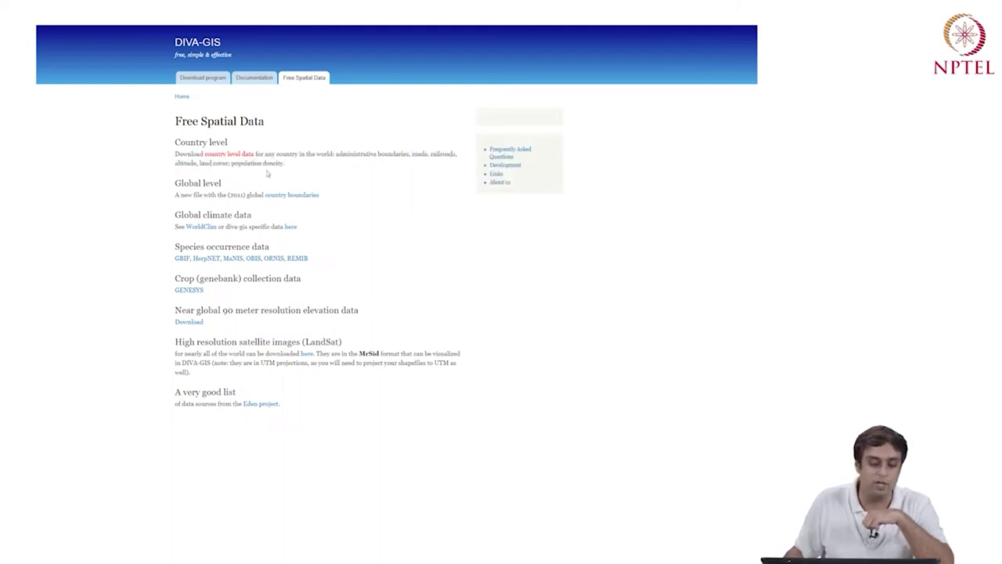
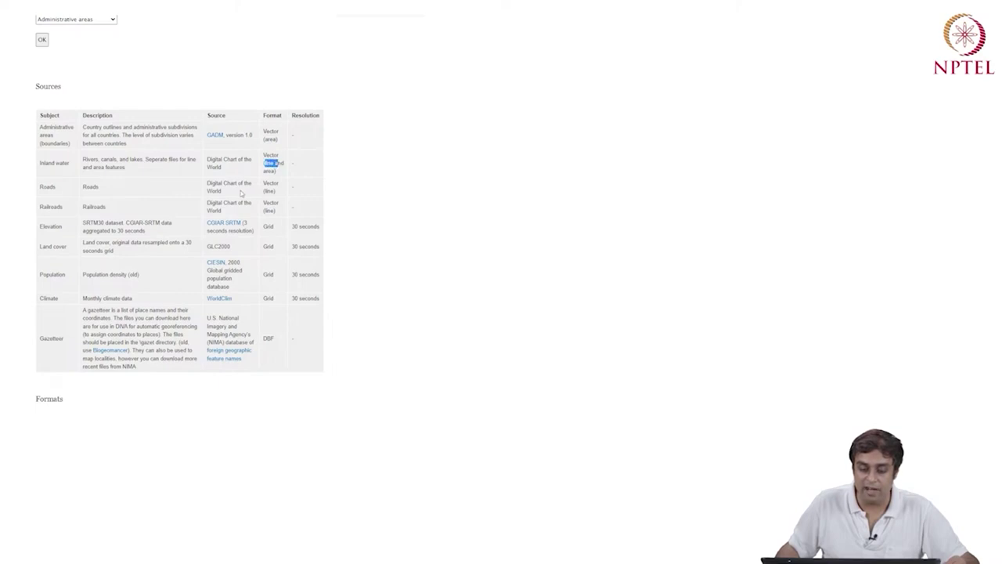
- Examine the formats given in the Sources table for roads, elevation and population
{"action": "double_click", "coordinate": [270, 183]}
{"action": "double_click", "coordinate": [270, 191]}
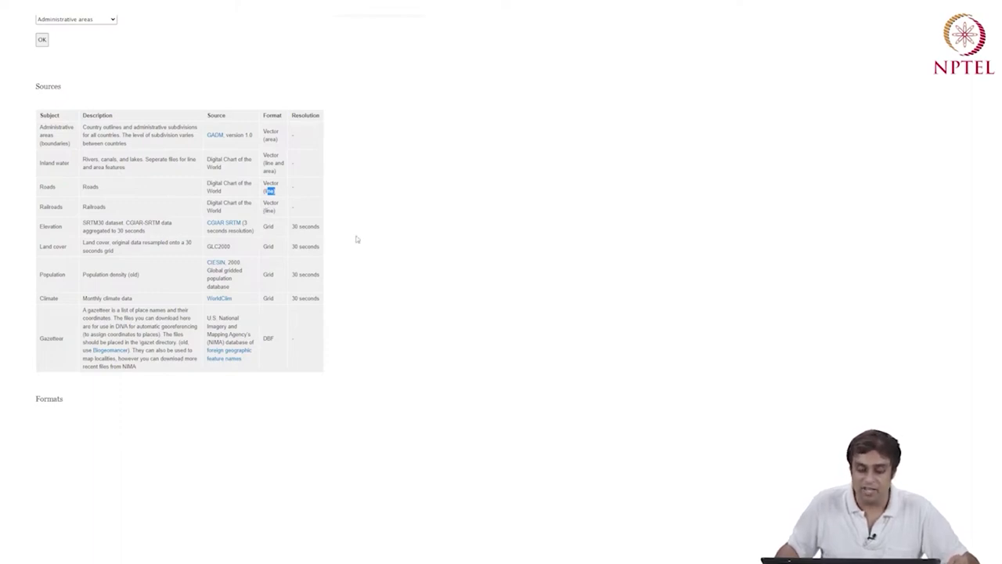
{"action": "double_click", "coordinate": [269, 226]}
{"action": "left_click_drag", "start_coordinate": [263, 274], "coordinate": [271, 274]}
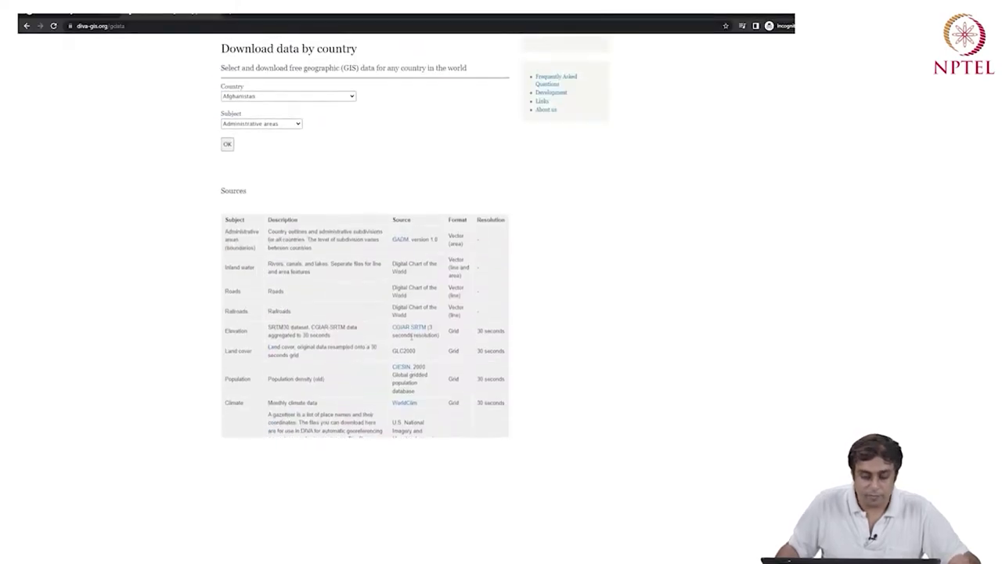
- Set the country to India in the form for downloading data by country
{"action": "scroll", "coordinate": [411, 335], "scroll_direction": "up", "scroll_amount": 2}
{"action": "left_click", "coordinate": [327, 180]}
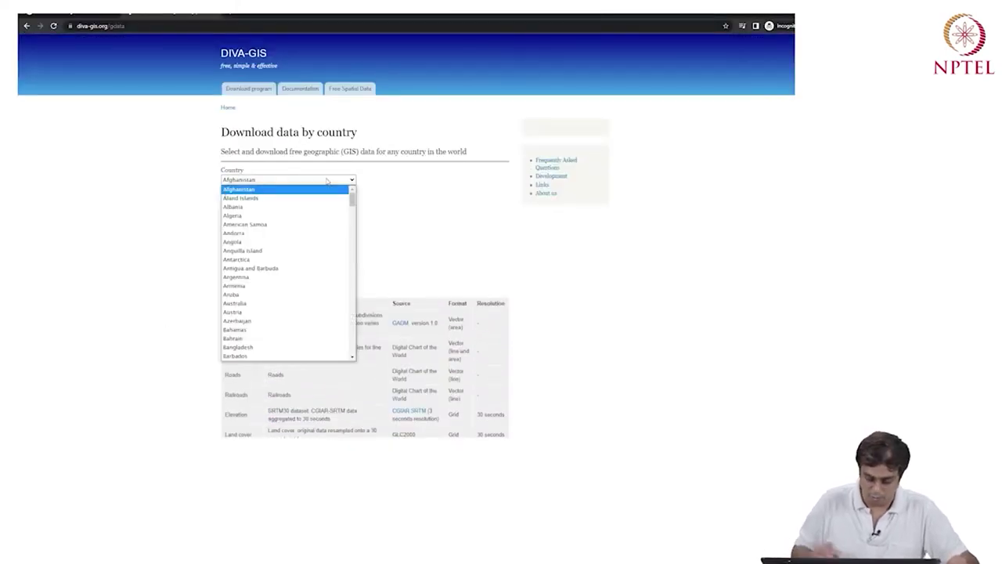
{"action": "type", "text": "india"}
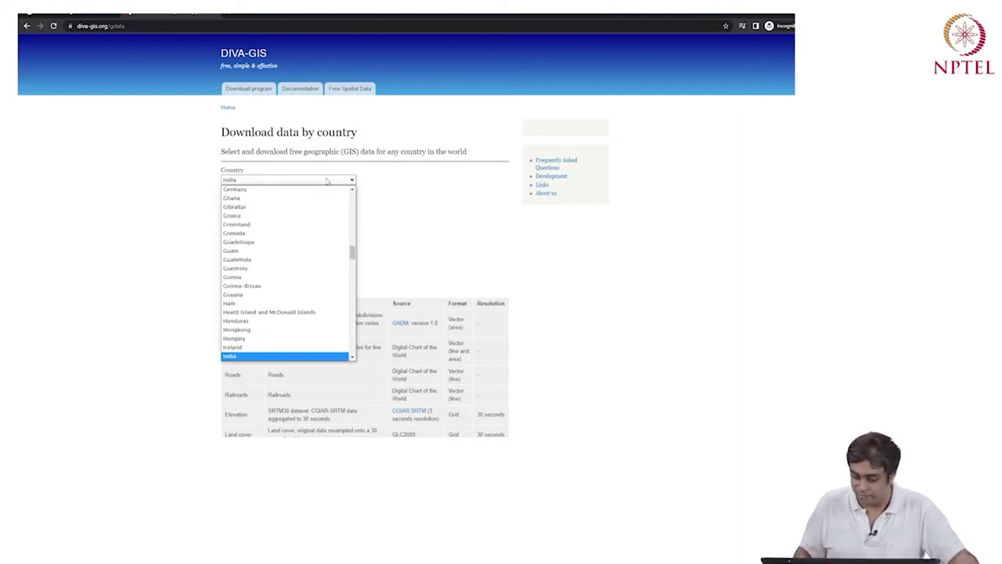
{"action": "key", "text": "Return"}
- Review the available subjects, keep Administrative areas and download that dataset for India
{"action": "left_click", "coordinate": [298, 207]}
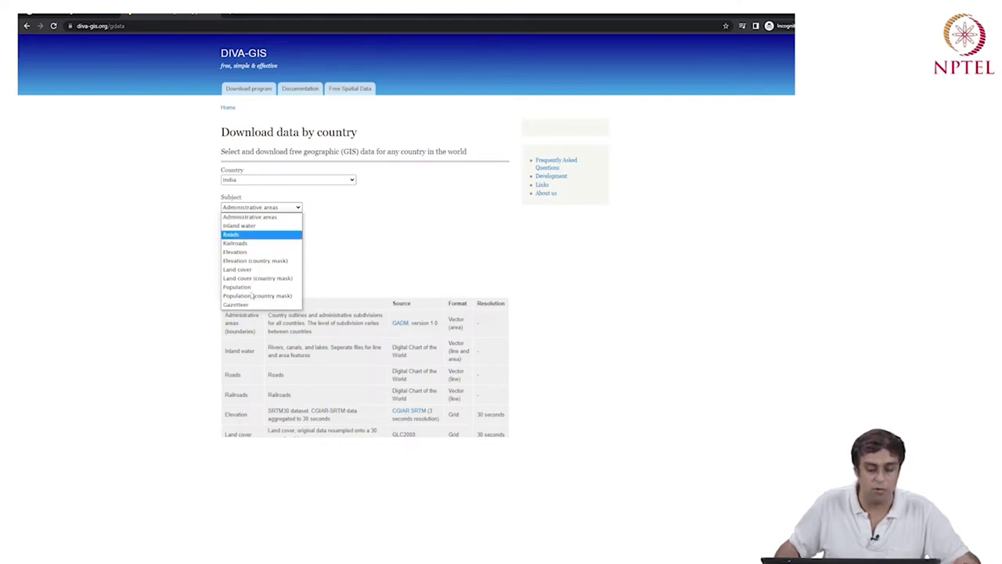
{"action": "left_click", "coordinate": [378, 234]}
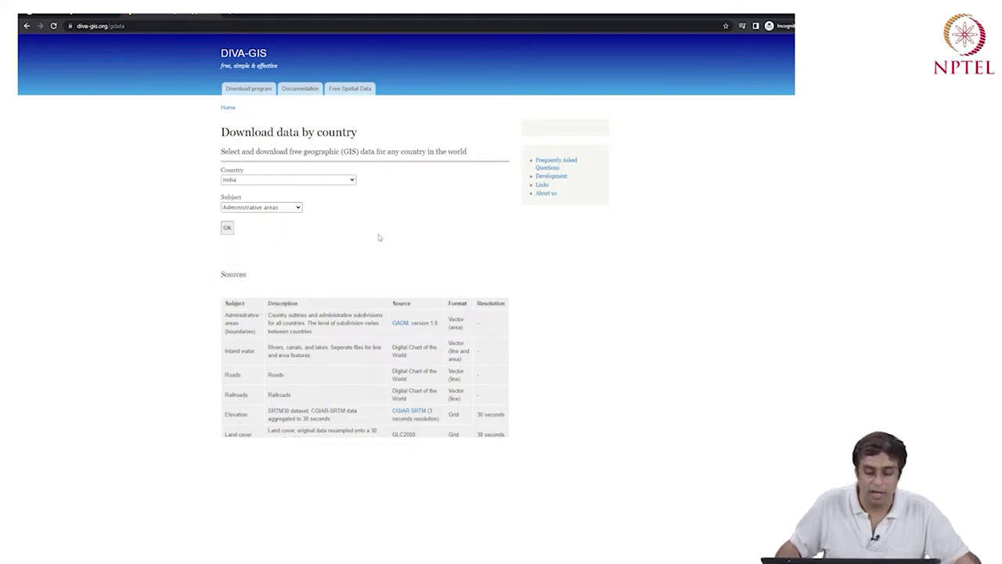
{"action": "left_click", "coordinate": [228, 228]}
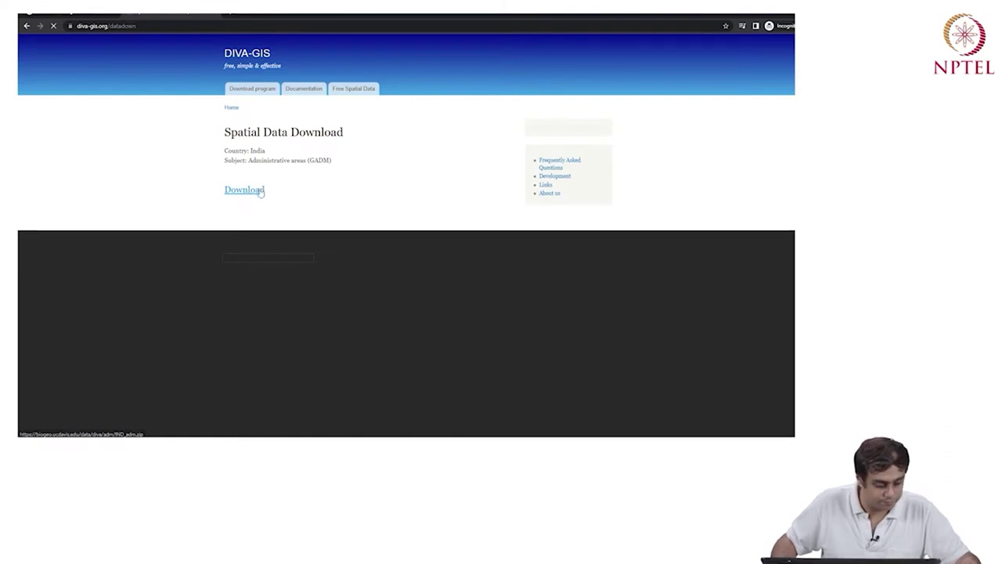
{"action": "left_click", "coordinate": [249, 192]}
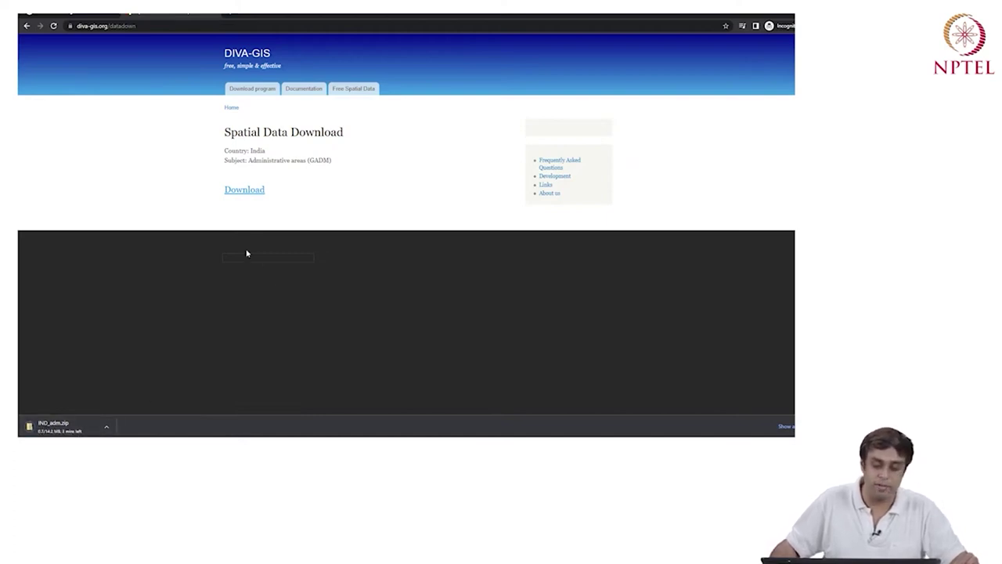
- Return to the country data form, set the subject to Roads and download the India dataset
{"action": "left_click", "coordinate": [28, 27]}
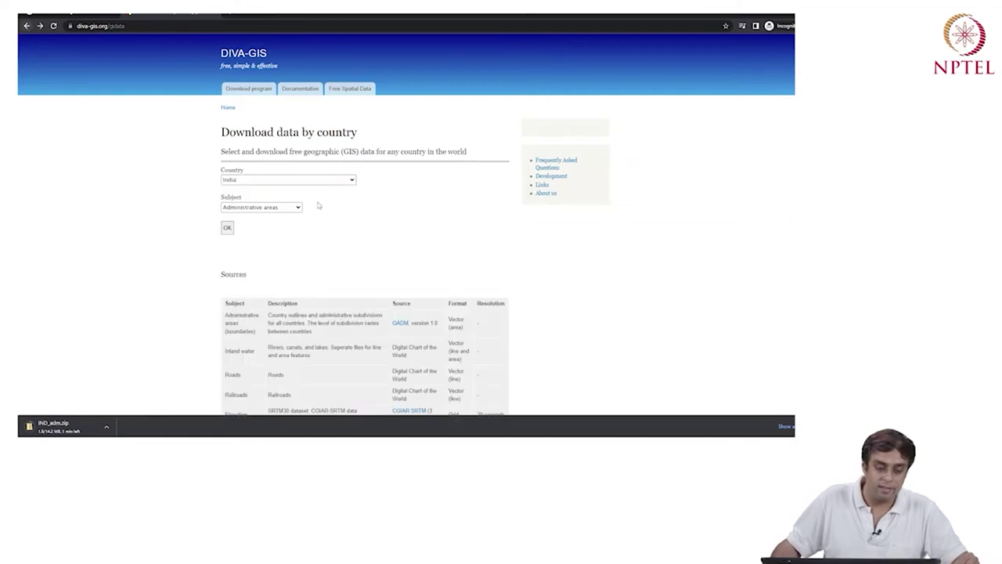
{"action": "left_click", "coordinate": [284, 208]}
{"action": "left_click", "coordinate": [265, 235]}
{"action": "left_click", "coordinate": [228, 228]}
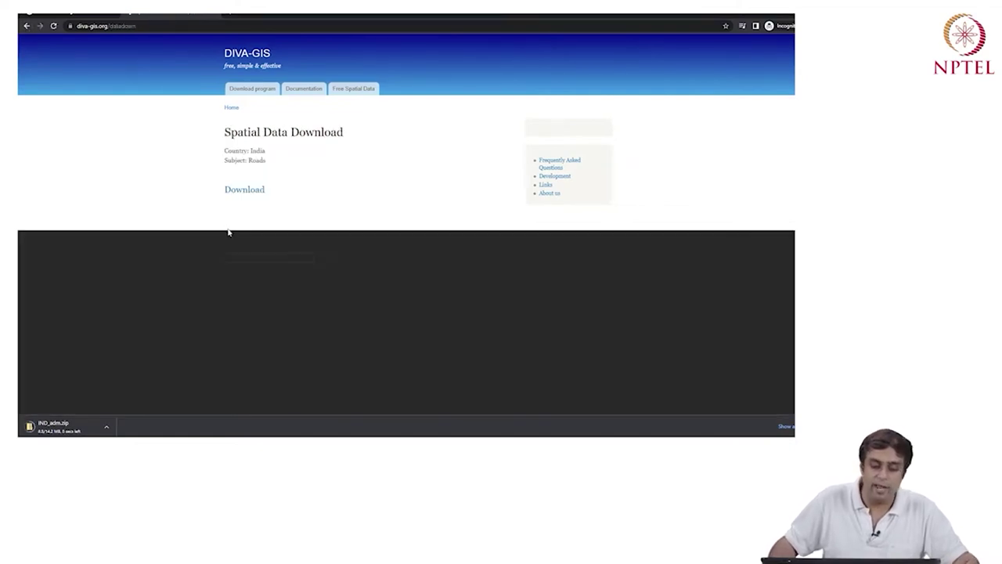
{"action": "left_click", "coordinate": [251, 195]}
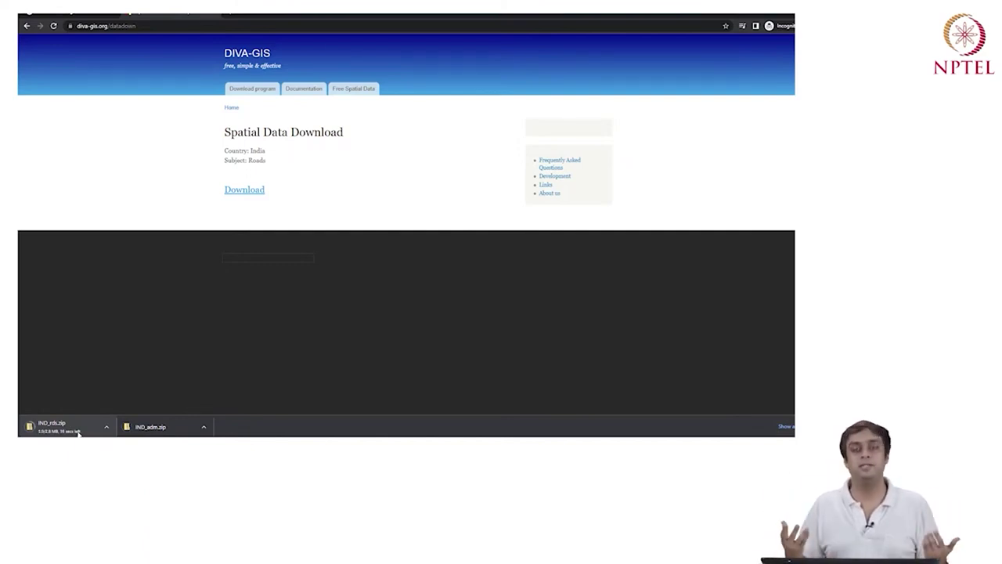
- Copy the downloaded IND_rds and IND_adm archives from the Downloads folder into the PracticeSessions folder in the ArcGIS folder on the Desktop
{"action": "left_click", "coordinate": [202, 427]}
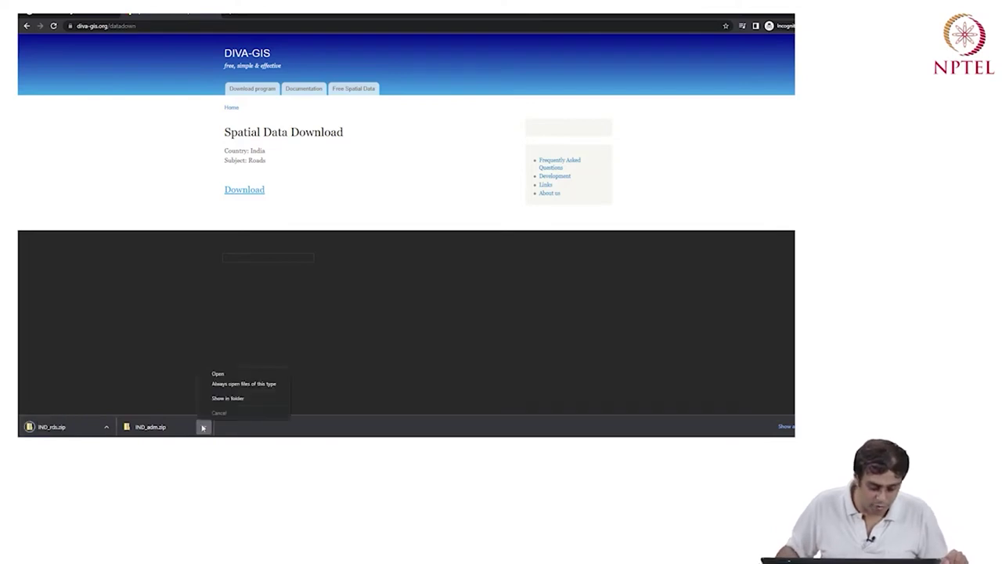
{"action": "left_click", "coordinate": [220, 404]}
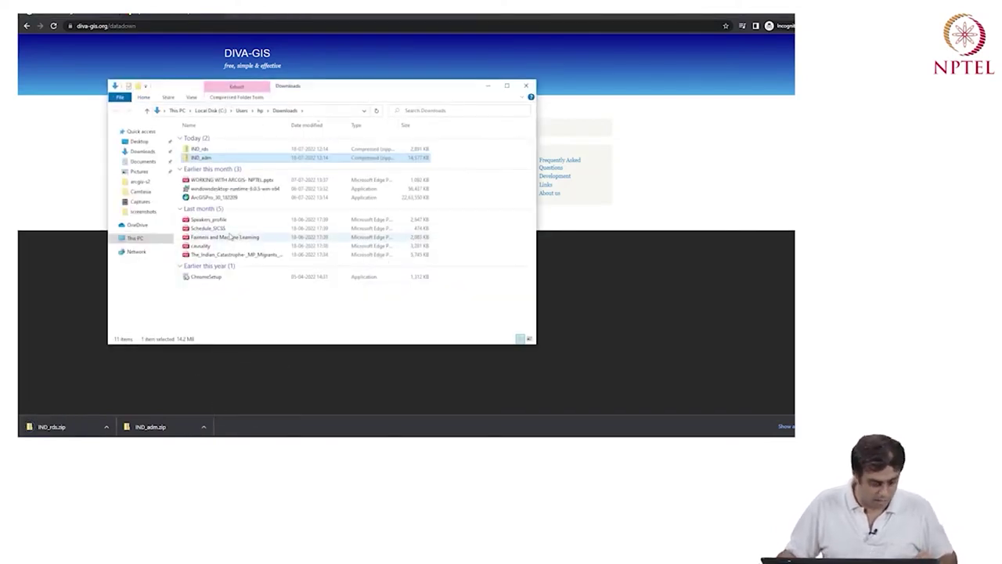
{"action": "left_click", "coordinate": [204, 150], "text": "ctrl"}
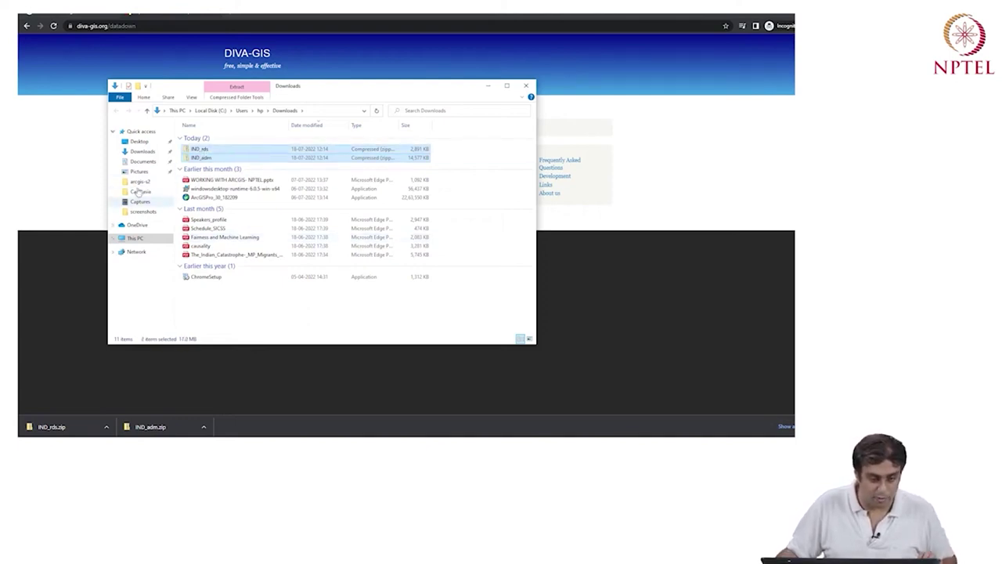
{"action": "left_click", "coordinate": [140, 182]}
{"action": "left_click", "coordinate": [139, 141]}
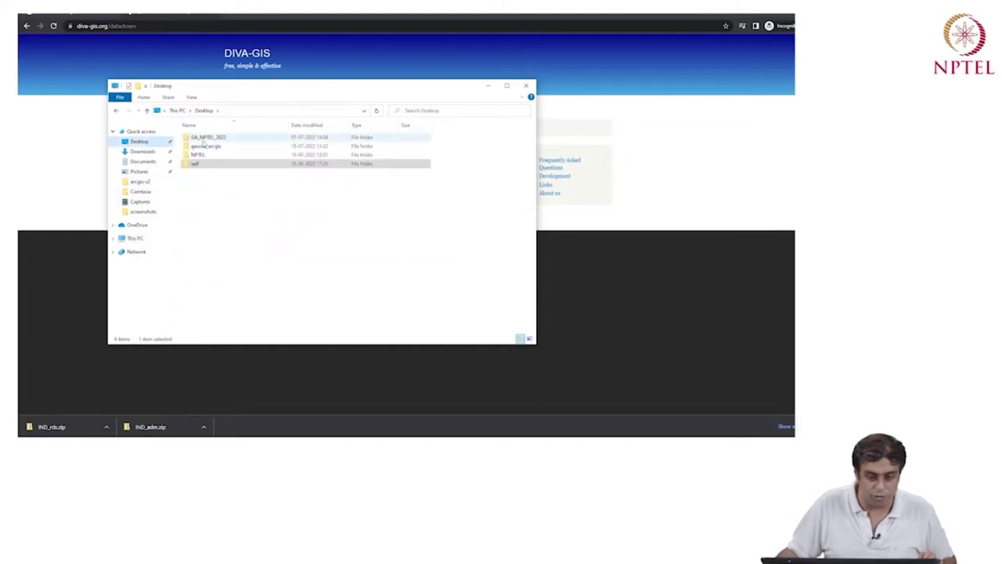
{"action": "left_click", "coordinate": [202, 146]}
{"action": "double_click", "coordinate": [201, 147]}
{"action": "double_click", "coordinate": [201, 145]}
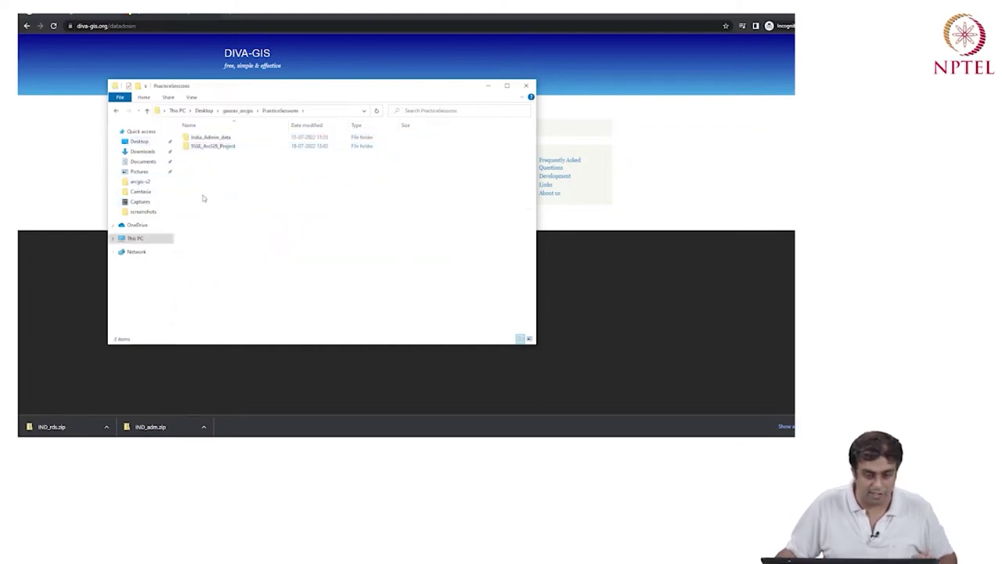
{"action": "key", "text": "ctrl+v"}
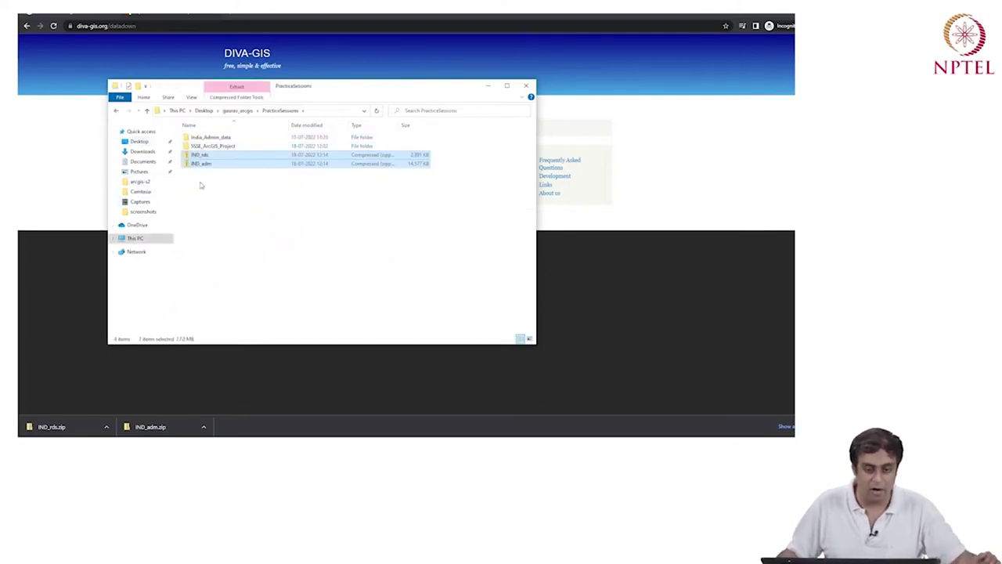
- Extract the IND_adm archive into an IND_adm folder inside PracticeSessions and look over the extracted files
{"action": "left_click", "coordinate": [203, 170]}
{"action": "right_click", "coordinate": [204, 165]}
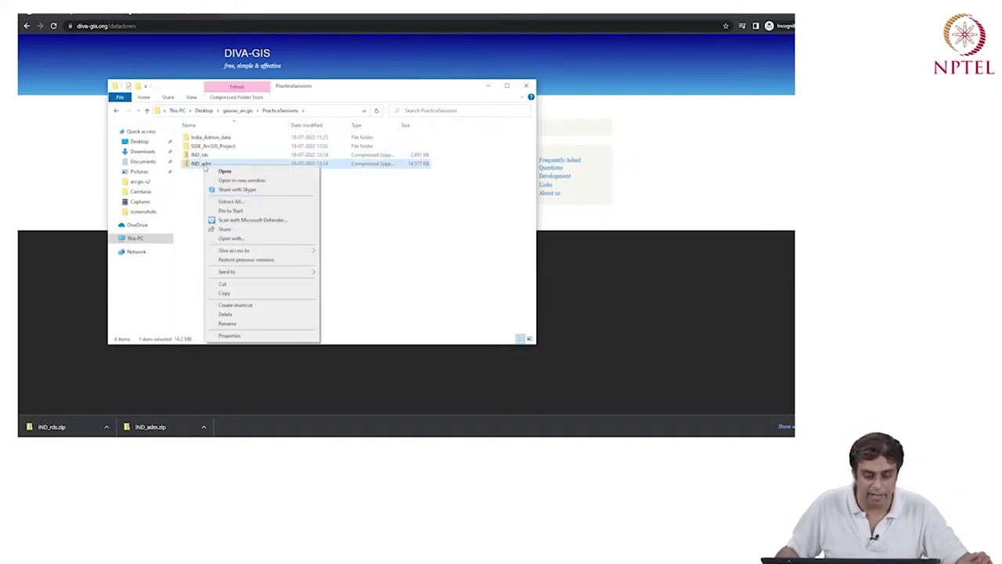
{"action": "left_click", "coordinate": [231, 202]}
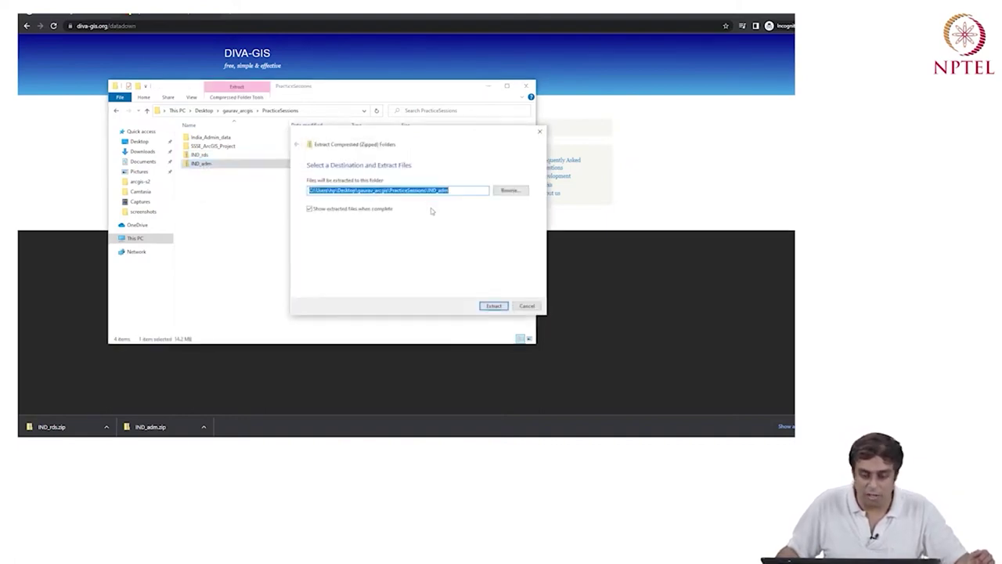
{"action": "left_click", "coordinate": [492, 306]}
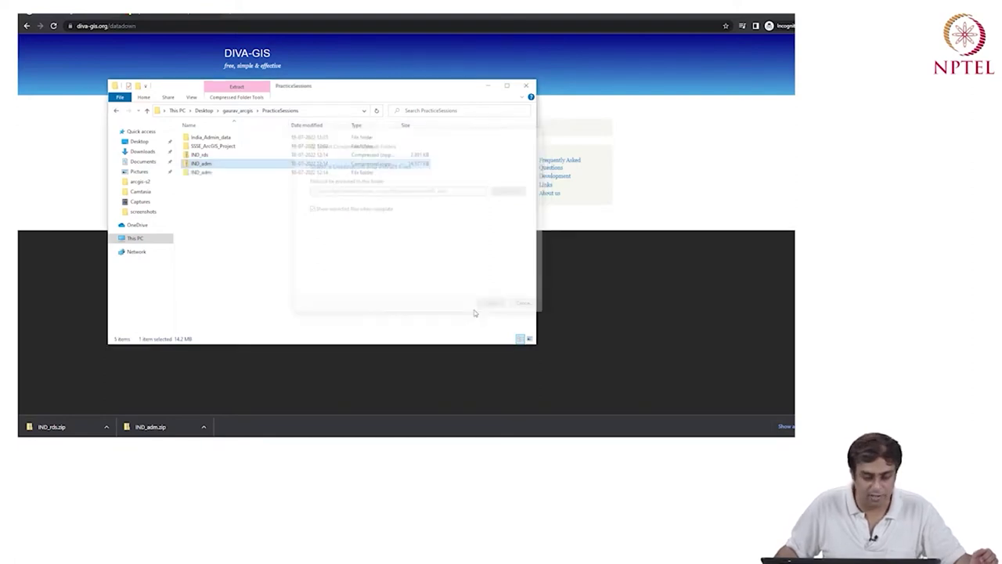
{"action": "scroll", "coordinate": [243, 212], "scroll_direction": "down", "scroll_amount": 1}
{"action": "scroll", "coordinate": [242, 227], "scroll_direction": "up", "scroll_amount": 1}
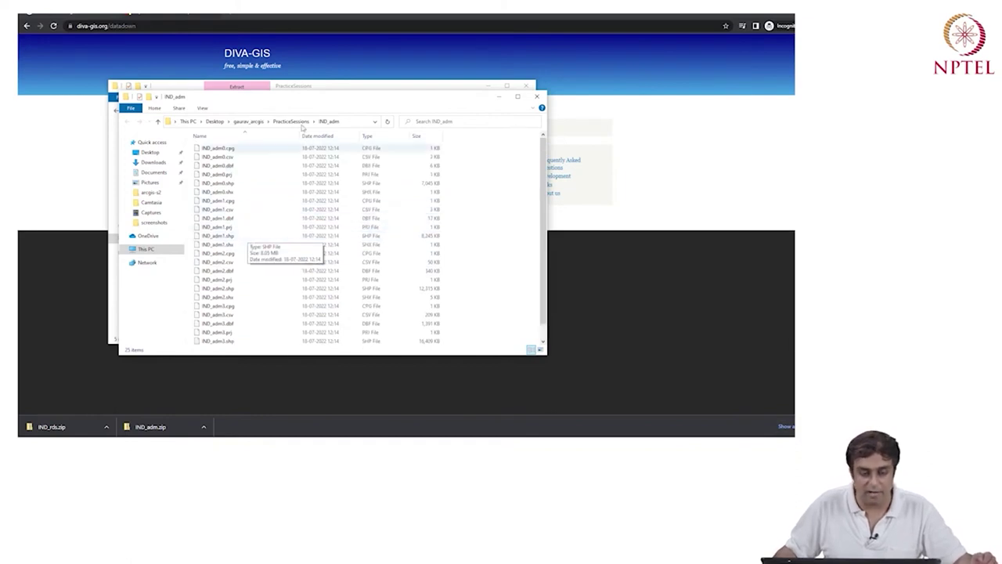
- Return to the PracticeSessions folder, maximize its window and reopen the extracted IND_adm folder
{"action": "left_click", "coordinate": [288, 124]}
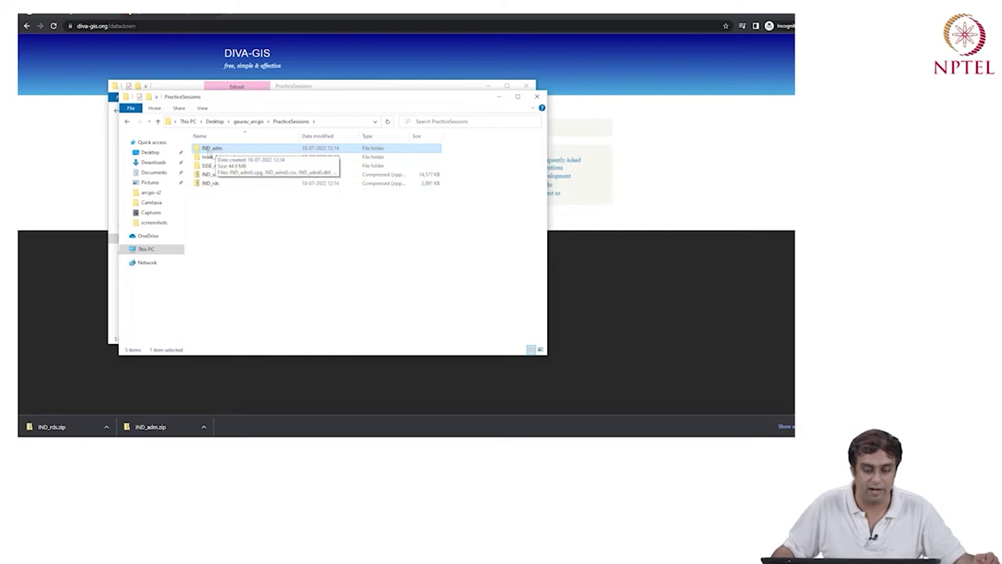
{"action": "left_click", "coordinate": [212, 175]}
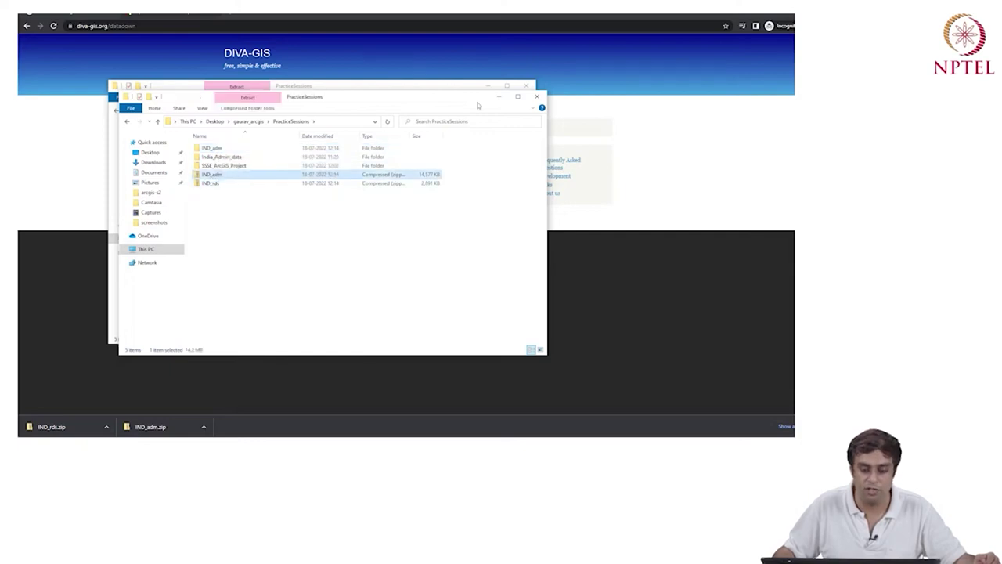
{"action": "left_click", "coordinate": [518, 97]}
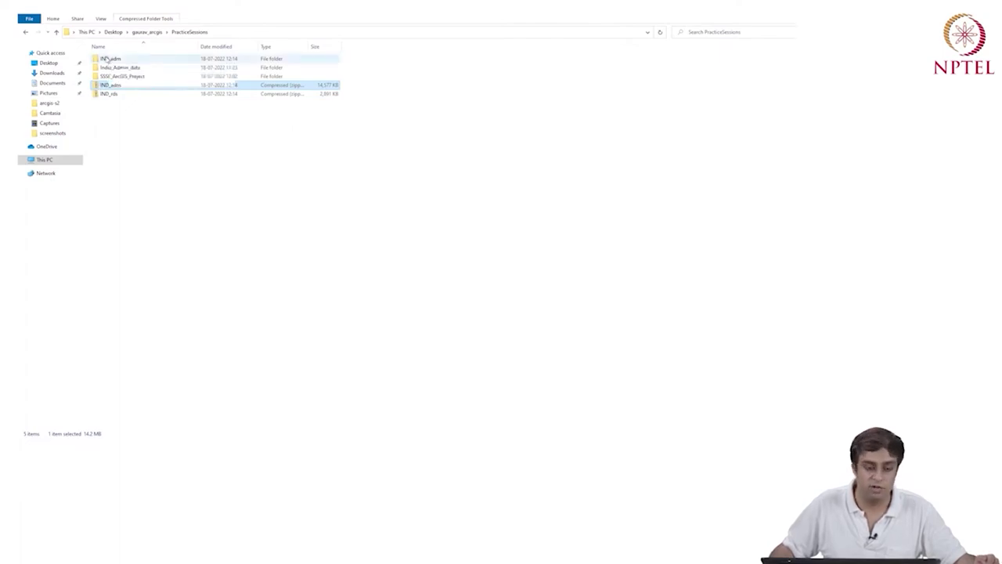
{"action": "double_click", "coordinate": [106, 59]}
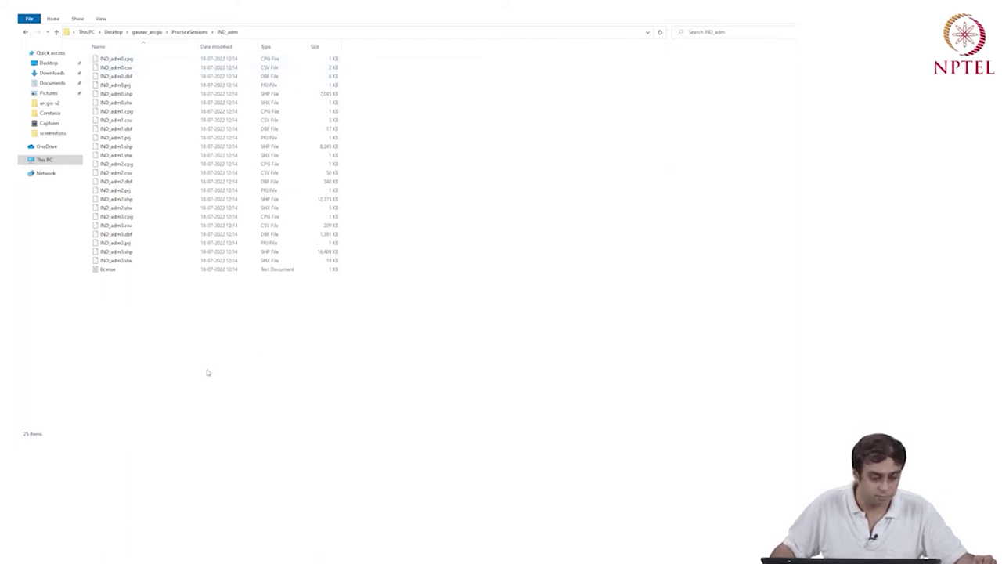
- Open the license text file in IND_adm and examine its data source and usage terms
{"action": "left_click", "coordinate": [97, 271]}
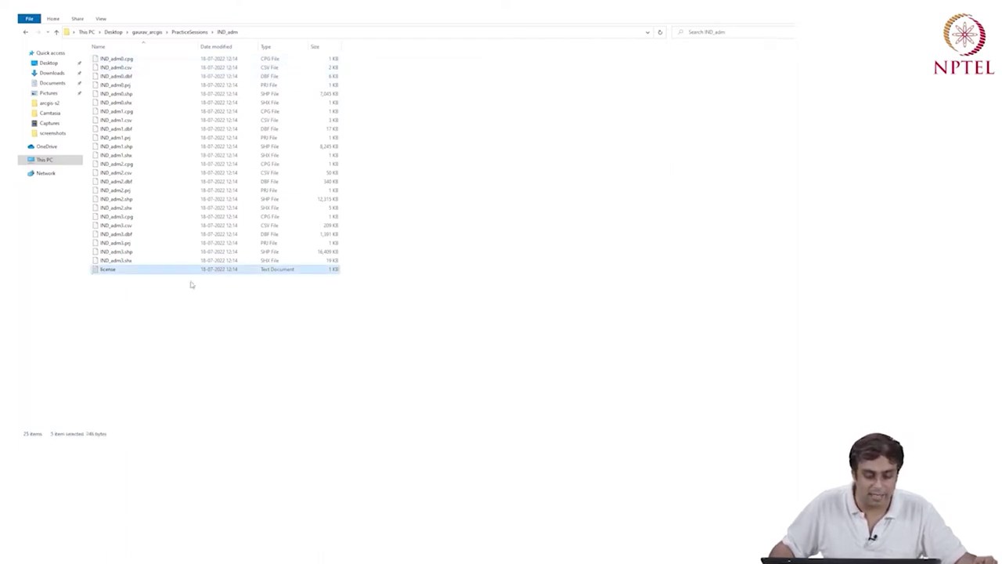
{"action": "double_click", "coordinate": [121, 269]}
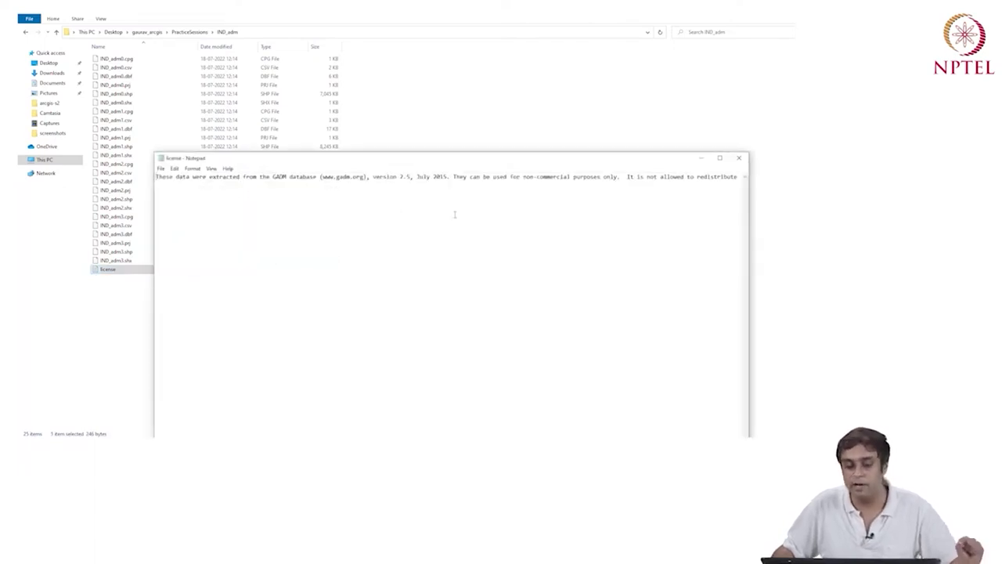
{"action": "left_click_drag", "start_coordinate": [464, 177], "coordinate": [740, 177]}
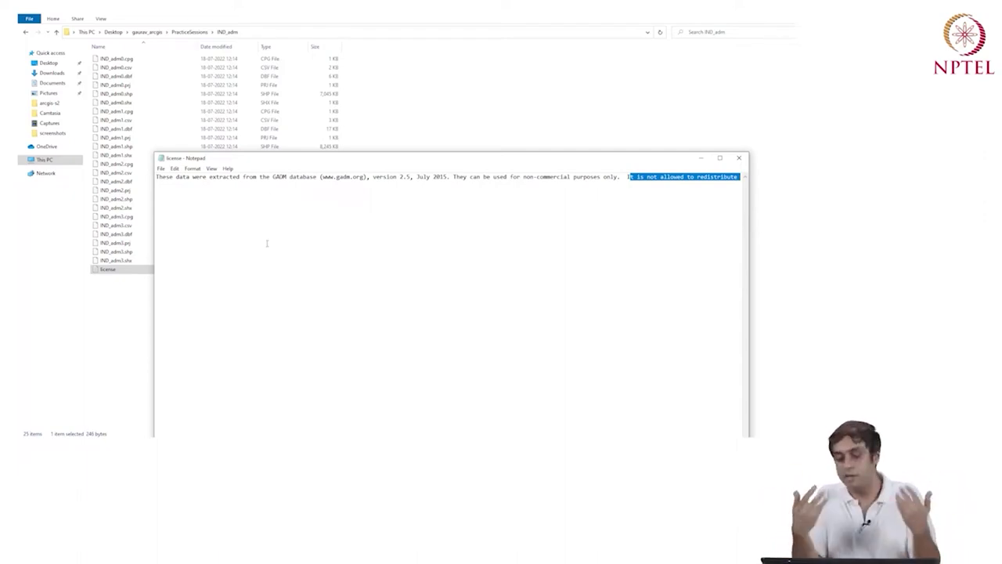
{"action": "left_click_drag", "start_coordinate": [259, 178], "coordinate": [368, 177]}
{"action": "left_click", "coordinate": [281, 180]}
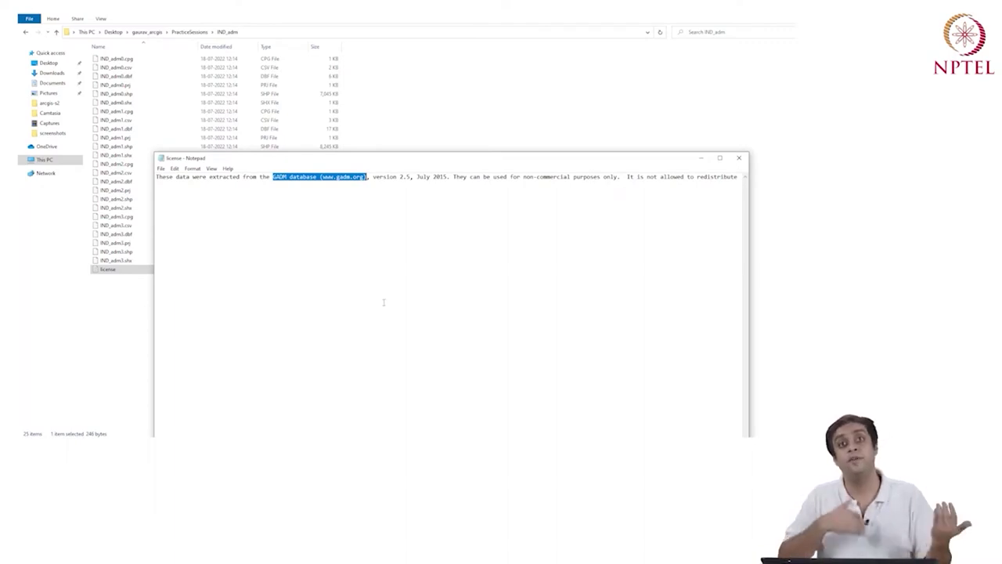
- Read the rest of the license line on redistribution, commercial use and prior consent, and close the file
{"action": "left_click_drag", "start_coordinate": [374, 160], "coordinate": [354, 56]}
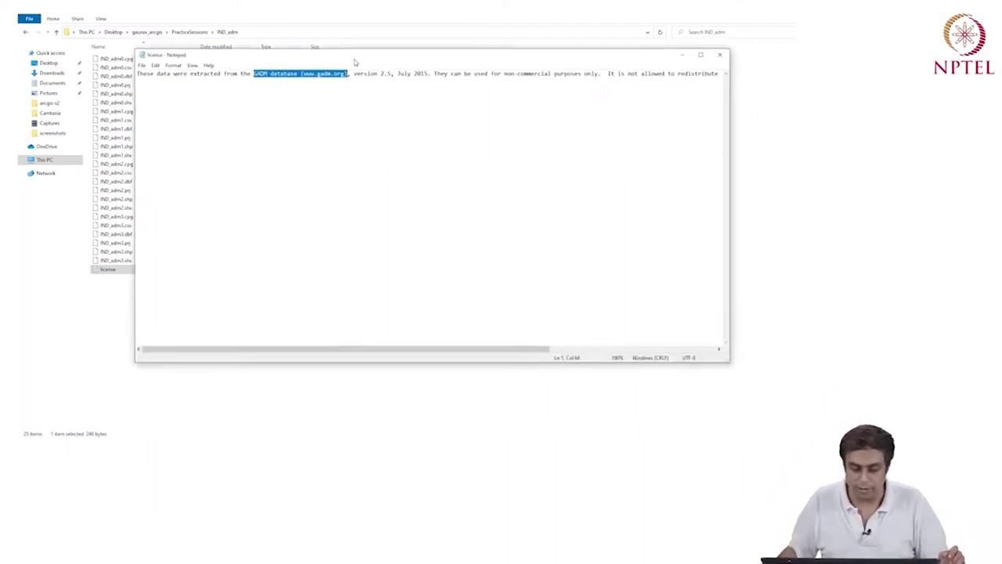
{"action": "left_click_drag", "start_coordinate": [380, 350], "coordinate": [565, 356]}
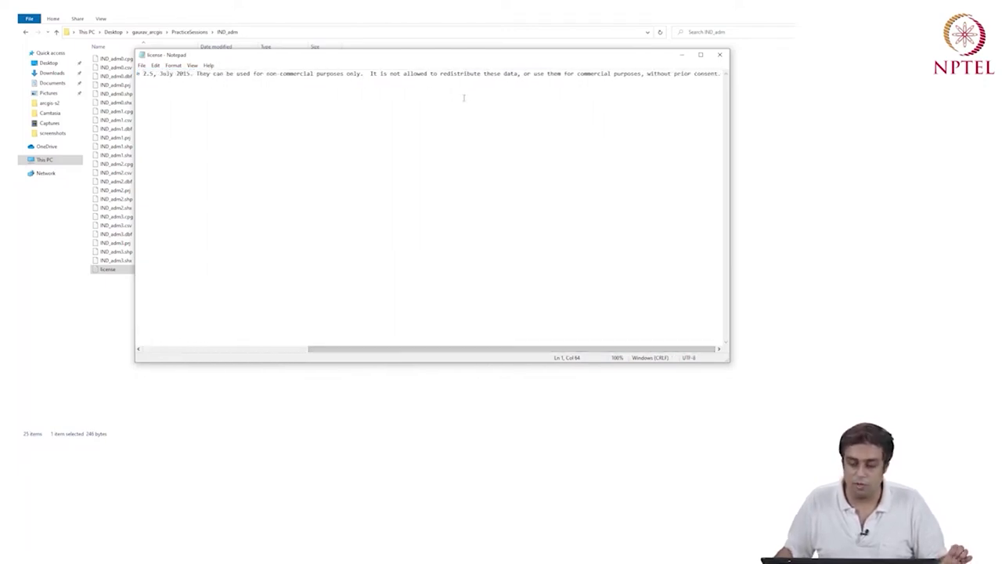
{"action": "left_click_drag", "start_coordinate": [394, 72], "coordinate": [487, 74]}
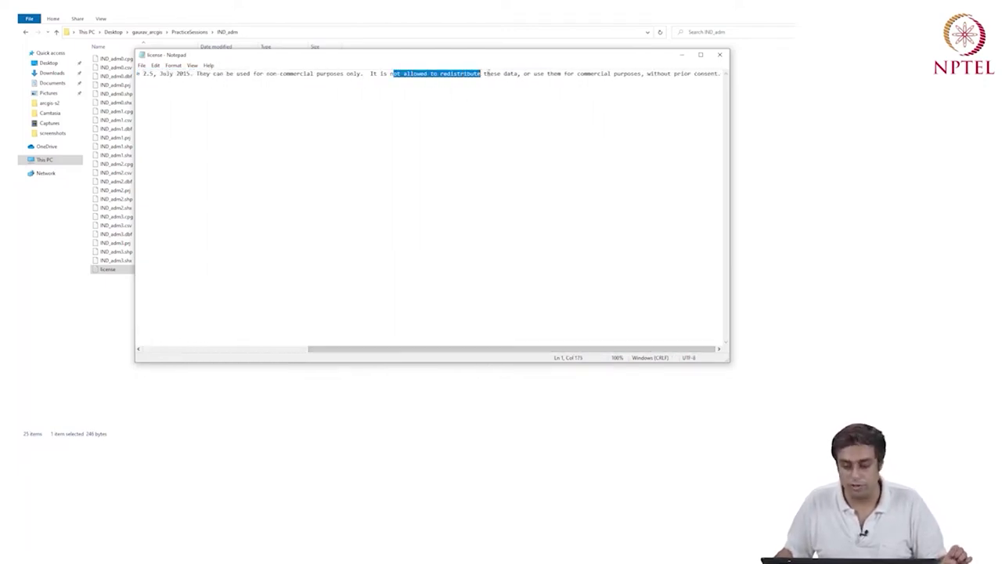
{"action": "left_click_drag", "start_coordinate": [557, 73], "coordinate": [609, 73]}
{"action": "left_click_drag", "start_coordinate": [649, 75], "coordinate": [716, 74]}
{"action": "left_click", "coordinate": [716, 74]}
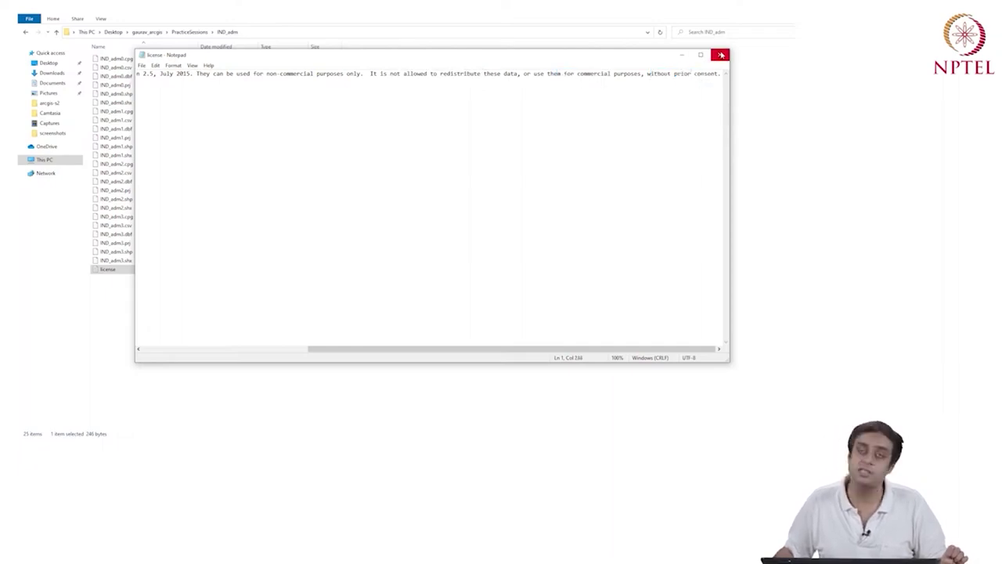
{"action": "left_click", "coordinate": [721, 55]}
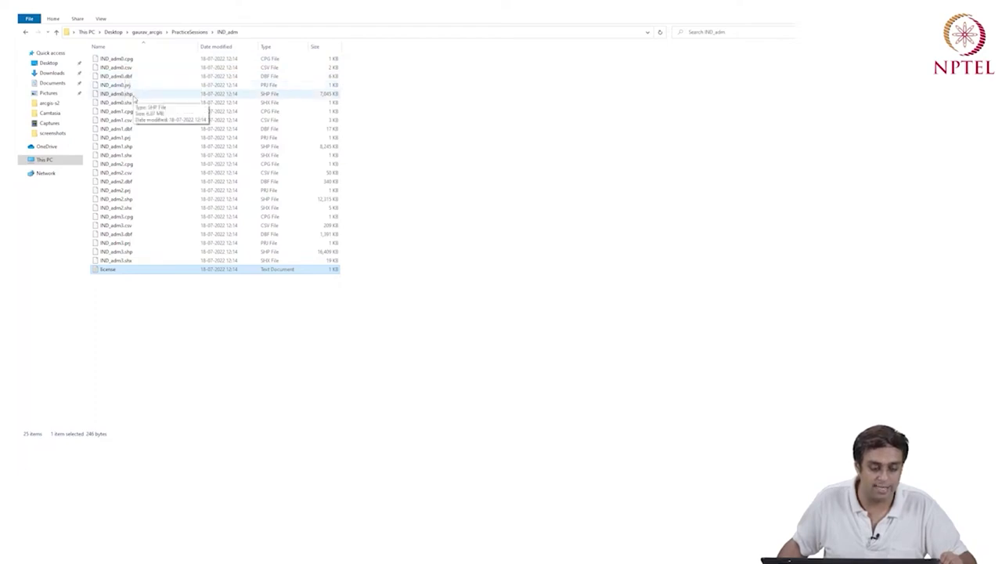
- Examine the IND_adm0 and IND_adm1 file groups, and open the India_Admin_data folder in PracticeSessions
{"action": "left_click_drag", "start_coordinate": [361, 107], "coordinate": [97, 55]}
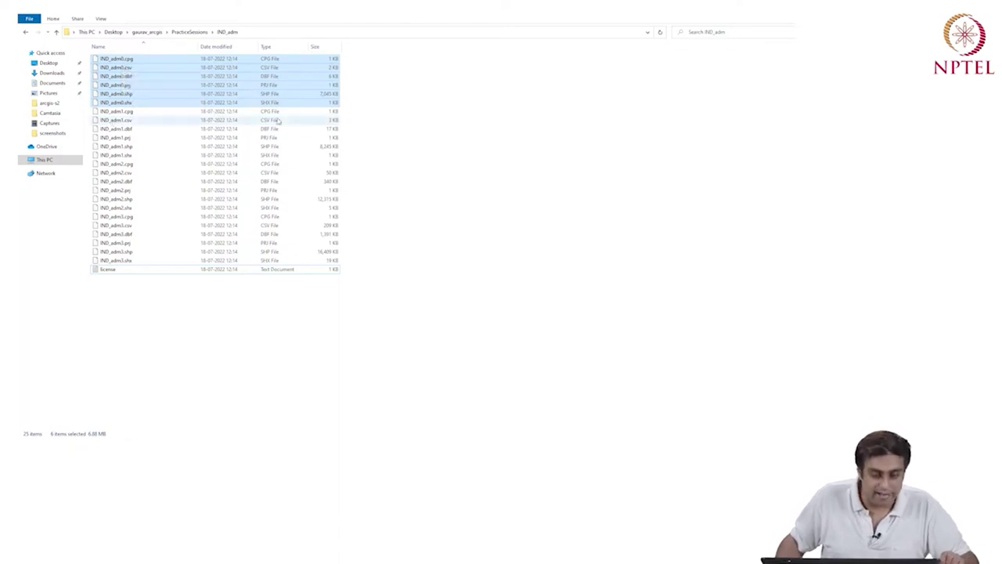
{"action": "left_click_drag", "start_coordinate": [346, 112], "coordinate": [288, 161]}
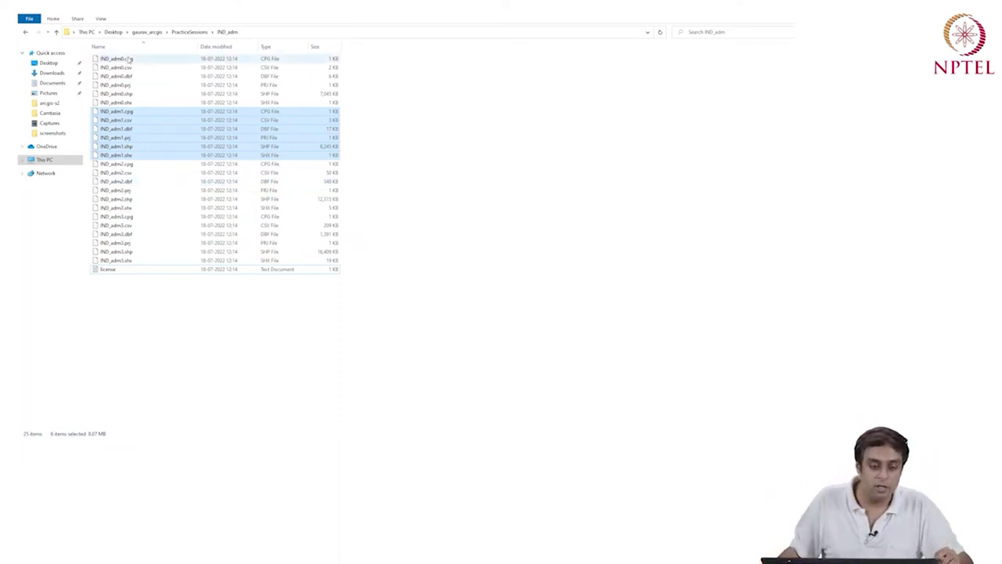
{"action": "left_click", "coordinate": [187, 34]}
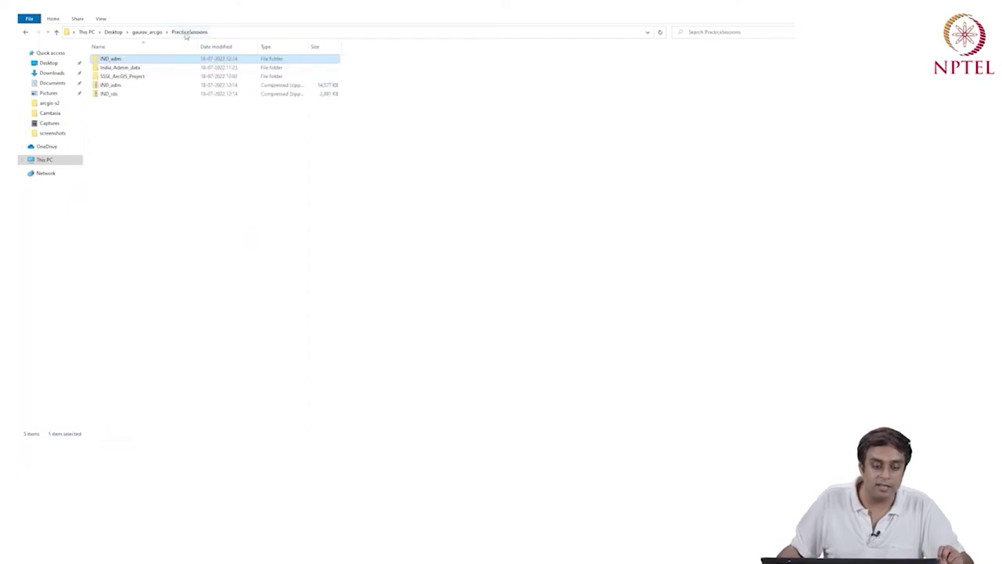
{"action": "left_click", "coordinate": [134, 70]}
{"action": "double_click", "coordinate": [131, 69]}
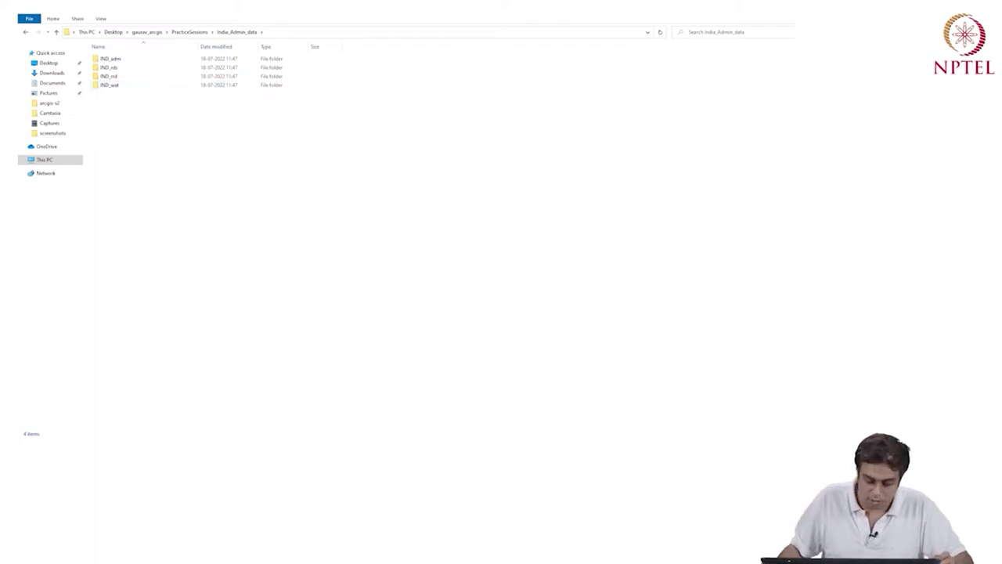
- Switch to ArcGIS Pro and show the PracticeSessions folder in the Catalog with SSSE_ArcGIS_Project and India_Admin_data collapsed
{"action": "left_click", "coordinate": [355, 450]}
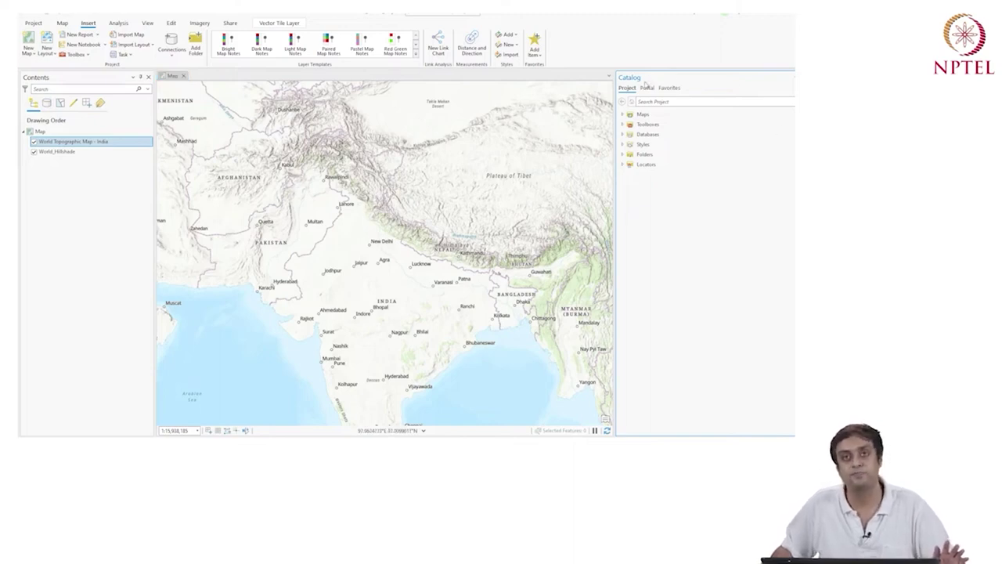
{"action": "left_click", "coordinate": [624, 154]}
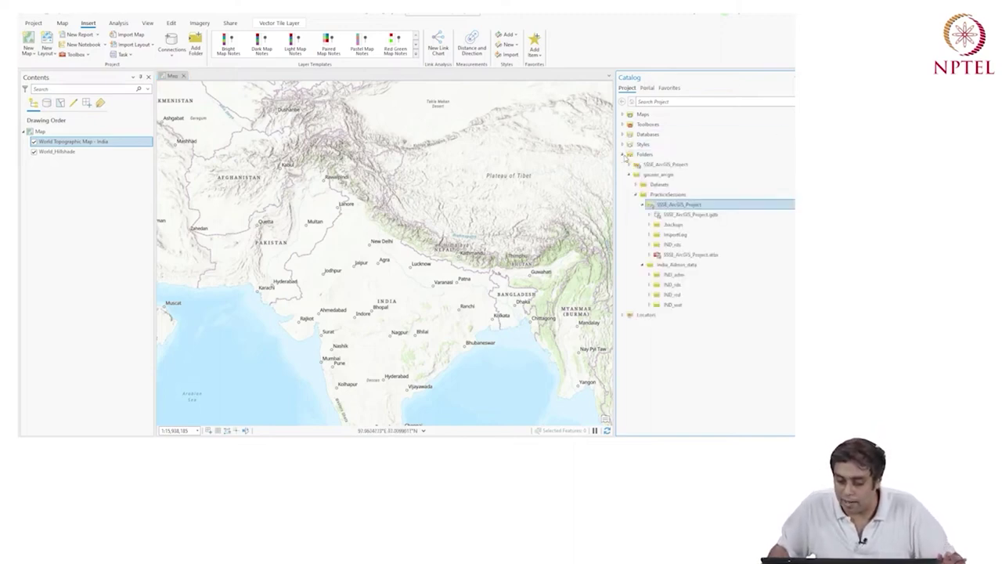
{"action": "left_click", "coordinate": [630, 175]}
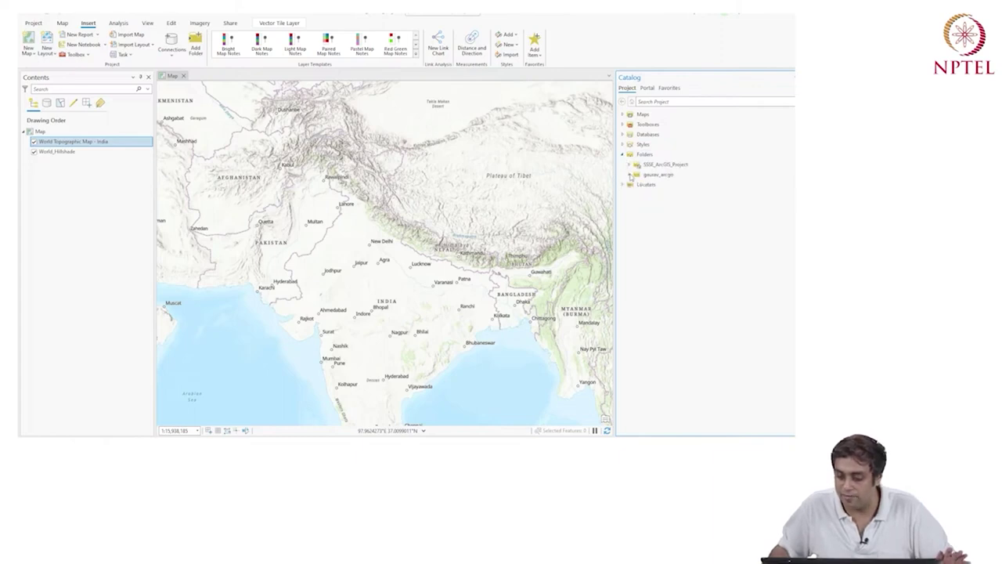
{"action": "left_click", "coordinate": [629, 175]}
{"action": "left_click", "coordinate": [637, 195]}
{"action": "left_click", "coordinate": [637, 195]}
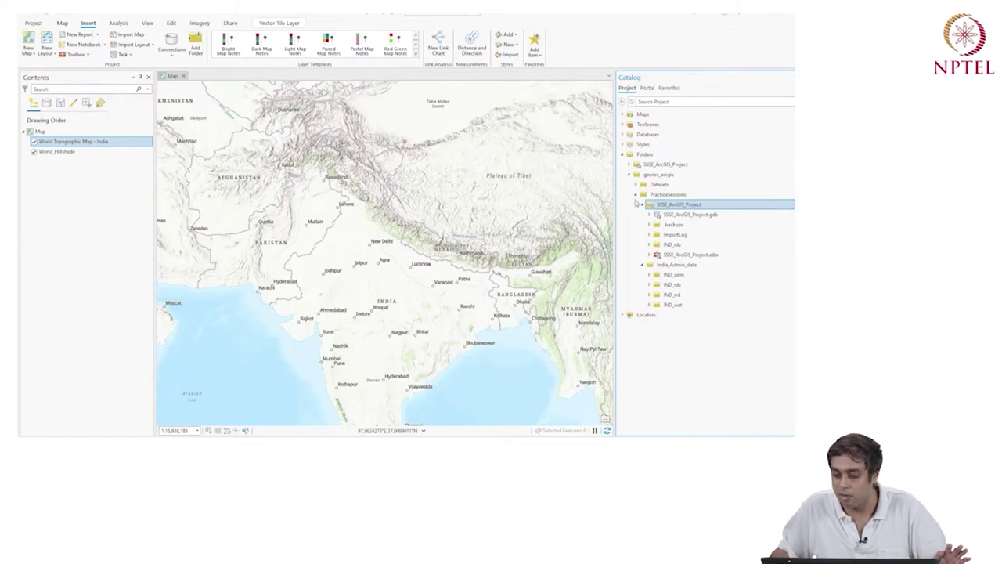
{"action": "left_click", "coordinate": [643, 205]}
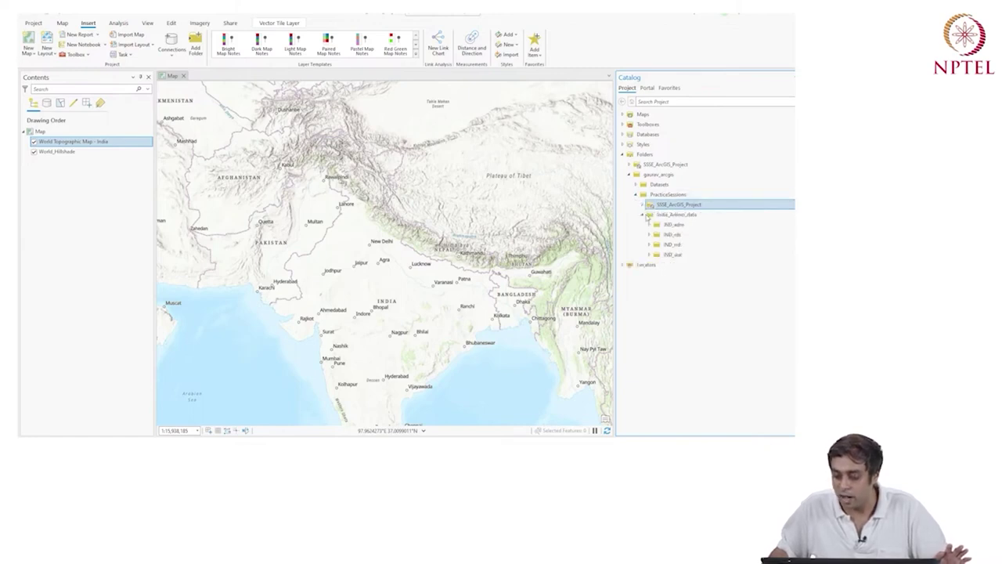
{"action": "left_click", "coordinate": [642, 216]}
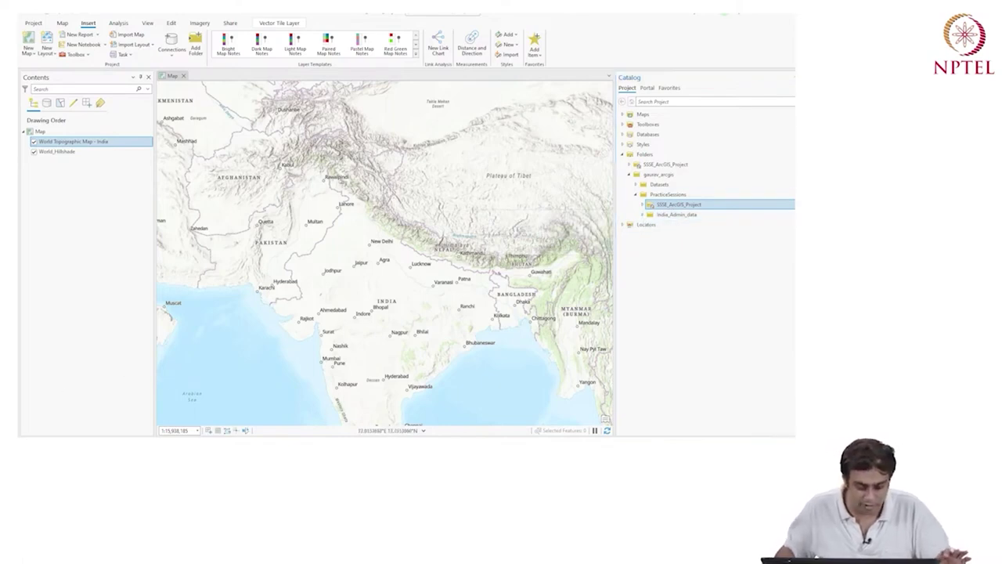
- Switch to the PracticeSessions folder in File Explorer and refresh its file list
{"action": "mouse_move", "coordinate": [252, 435]}
{"action": "left_click", "coordinate": [255, 407]}
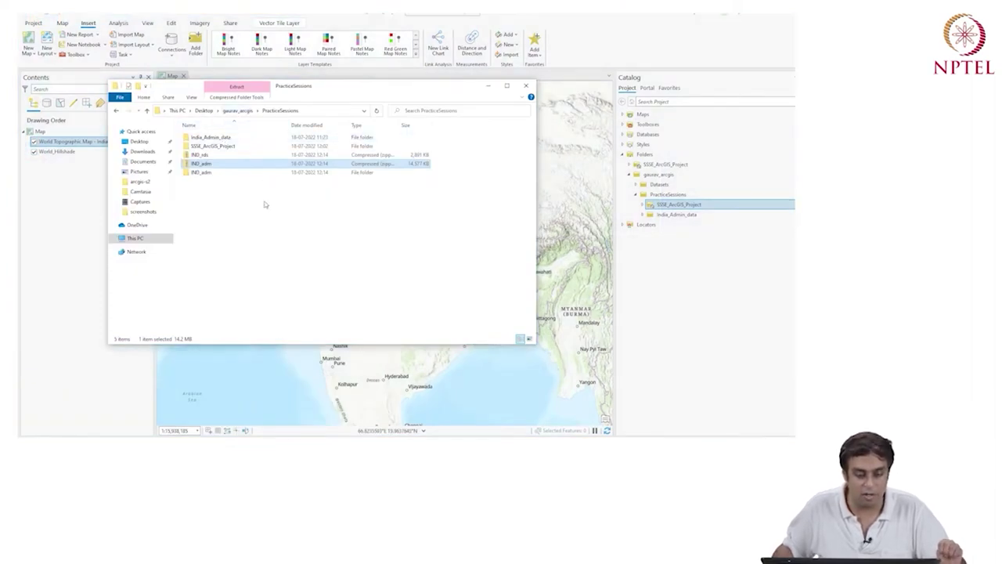
{"action": "right_click", "coordinate": [266, 224]}
{"action": "left_click", "coordinate": [288, 255]}
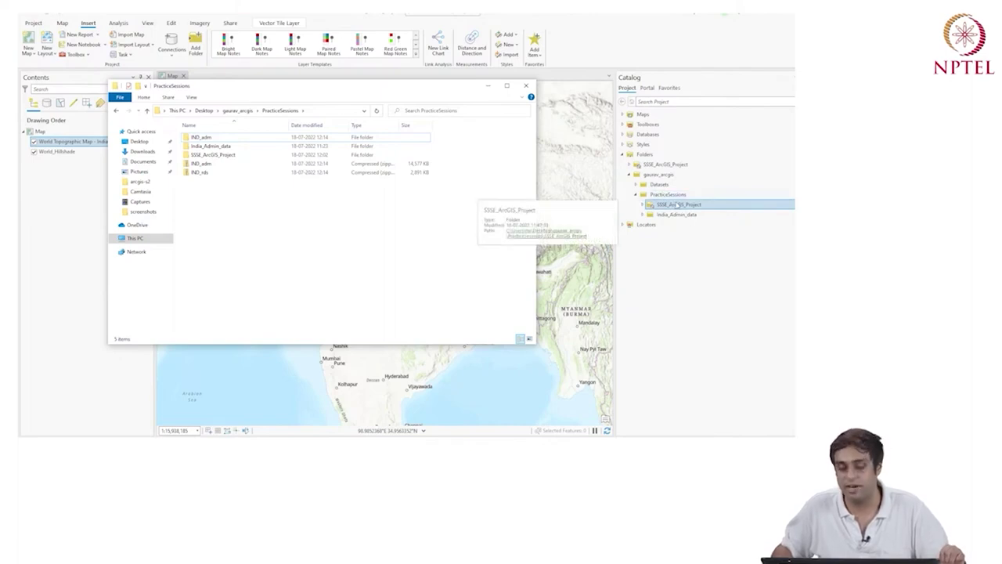
- Refresh the PracticeSessions folder in the ArcGIS Pro Catalog
{"action": "right_click", "coordinate": [710, 253]}
{"action": "right_click", "coordinate": [694, 225]}
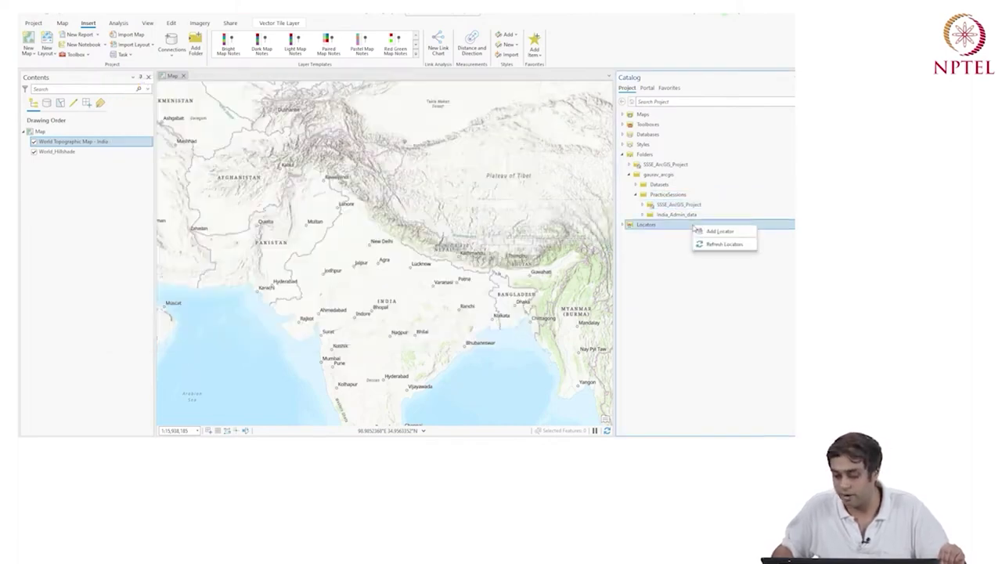
{"action": "right_click", "coordinate": [651, 176]}
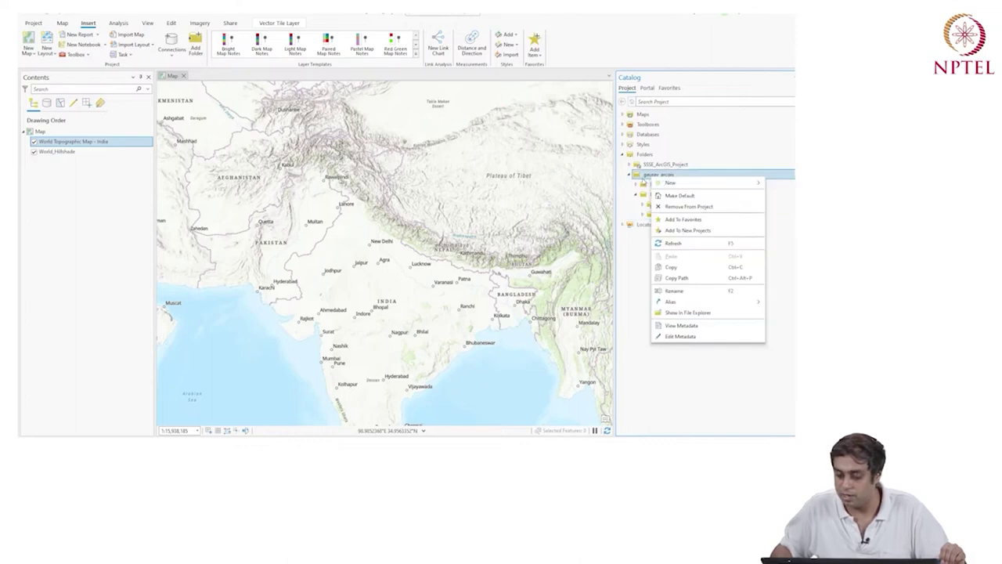
{"action": "right_click", "coordinate": [643, 194]}
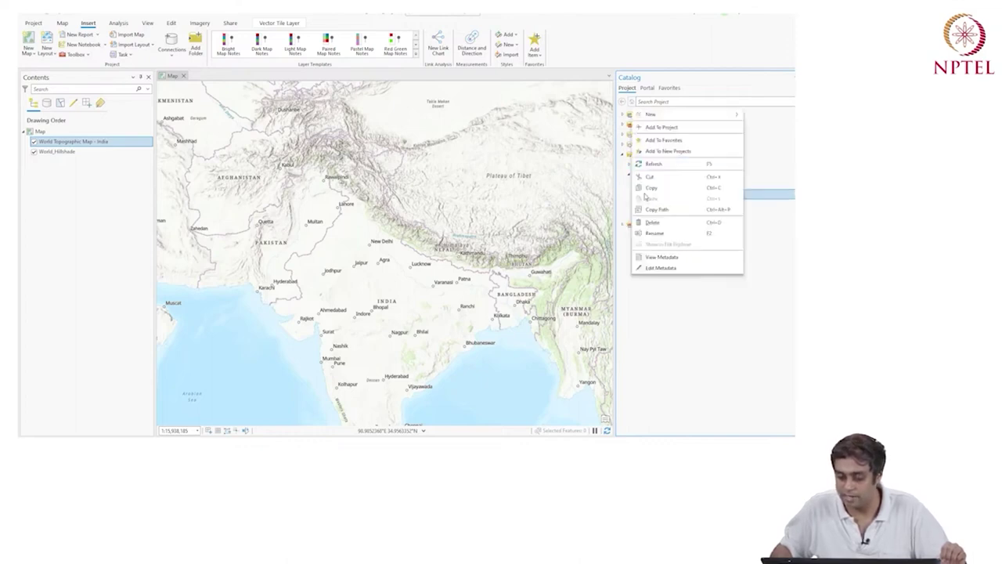
{"action": "left_click", "coordinate": [655, 168]}
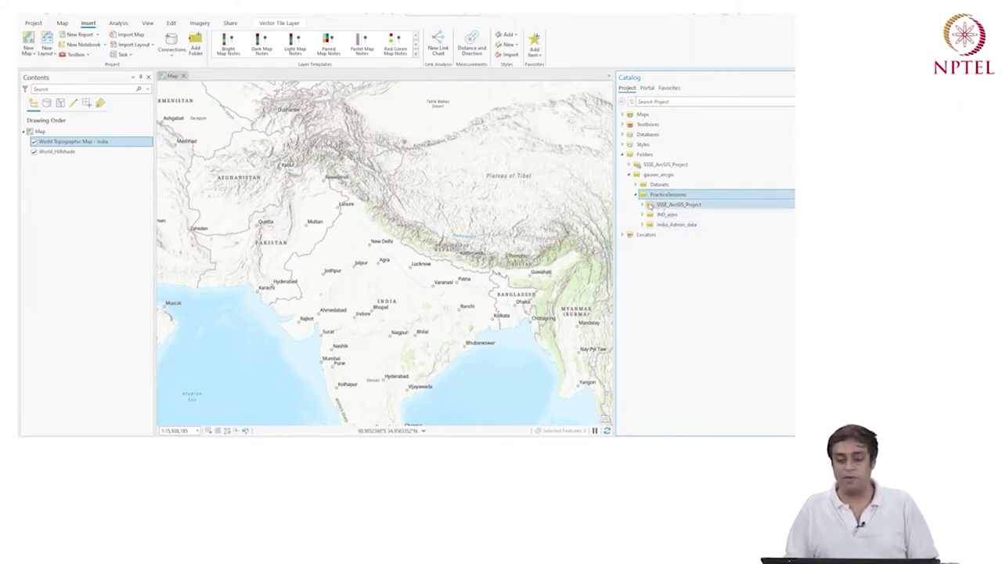
- Permanently delete the IND_adm folder from PracticeSessions through the ArcGIS Pro Catalog
{"action": "mouse_move", "coordinate": [674, 206]}
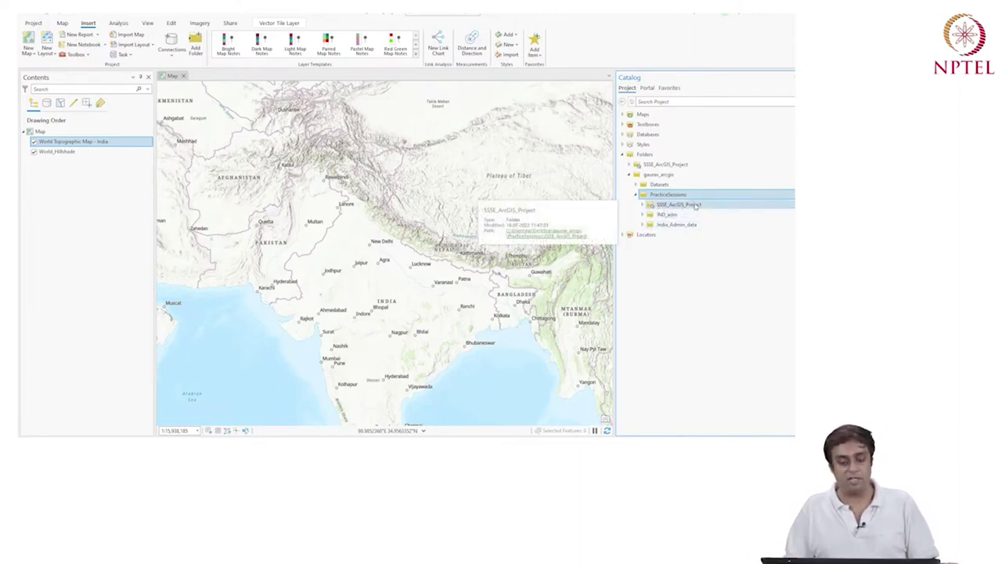
{"action": "mouse_move", "coordinate": [683, 224]}
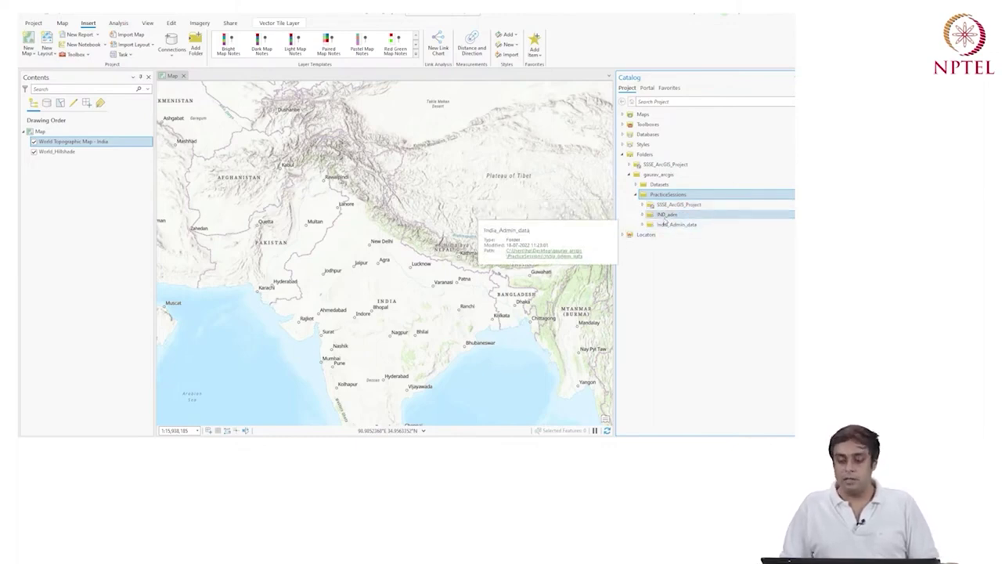
{"action": "left_click", "coordinate": [667, 215]}
{"action": "right_click", "coordinate": [666, 218]}
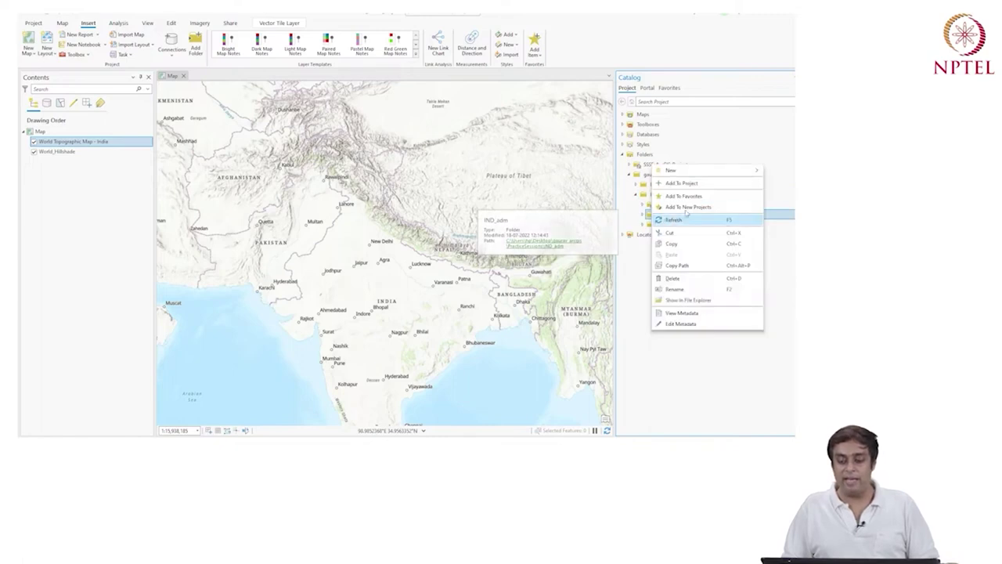
{"action": "left_click", "coordinate": [693, 278]}
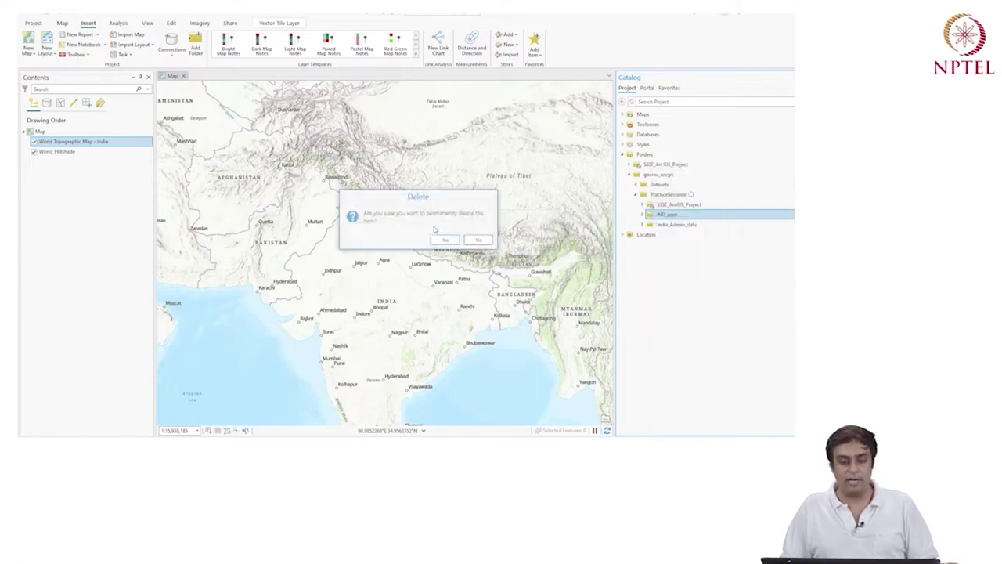
{"action": "left_click", "coordinate": [444, 241]}
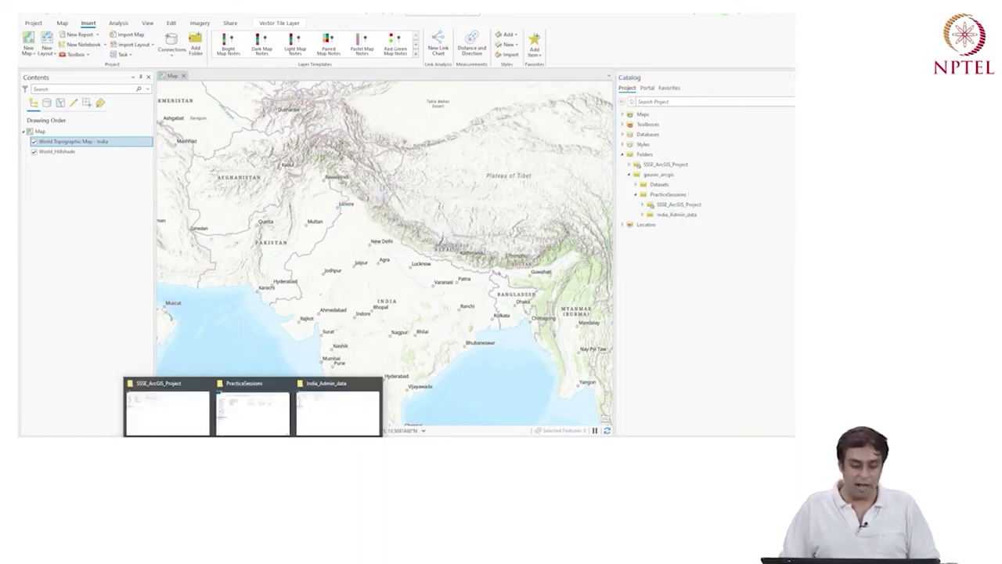
- Switch to the PracticeSessions folder in File Explorer, refresh it, and select all of its contents
{"action": "left_click", "coordinate": [253, 407]}
{"action": "right_click", "coordinate": [266, 277]}
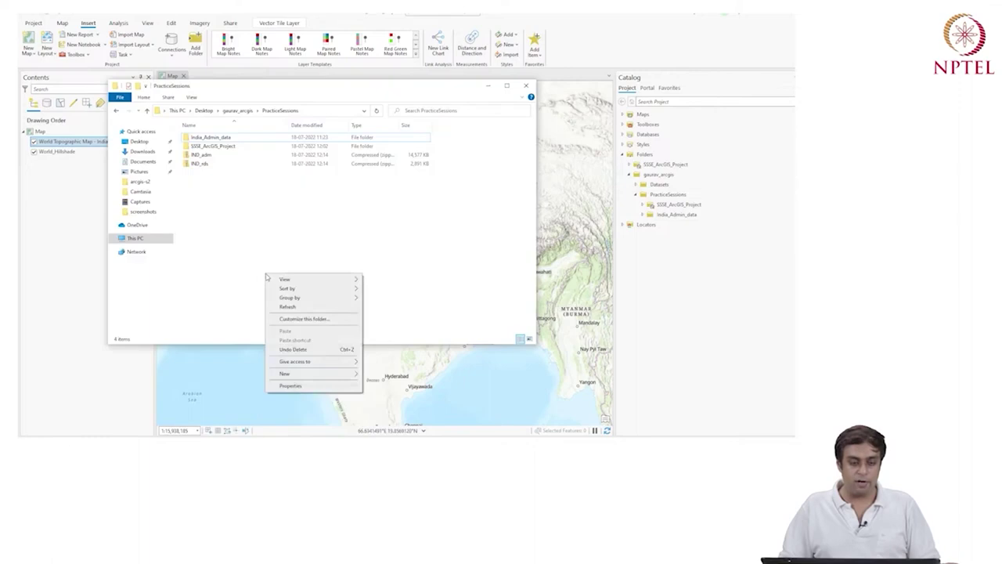
{"action": "left_click", "coordinate": [289, 306]}
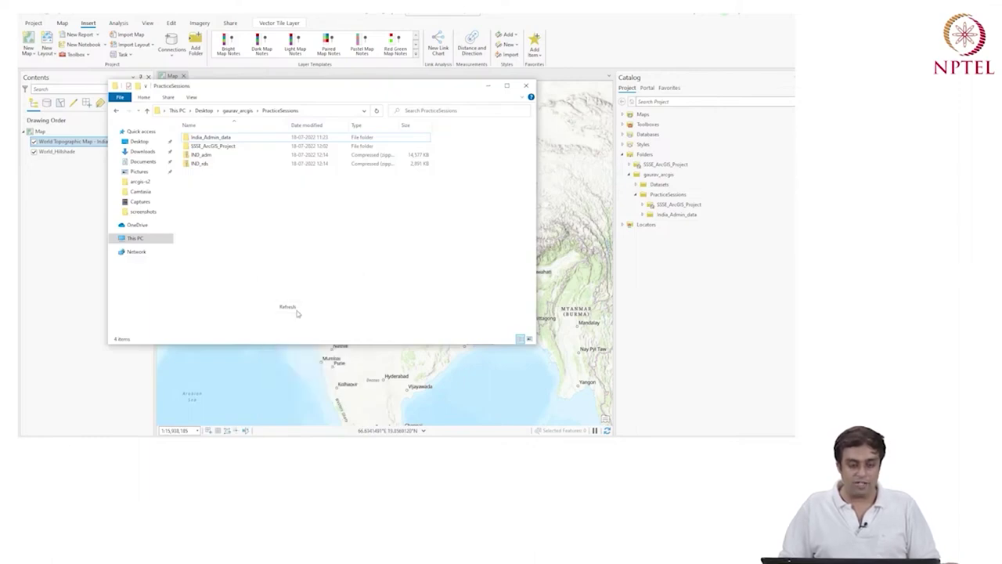
{"action": "left_click_drag", "start_coordinate": [242, 206], "coordinate": [184, 127]}
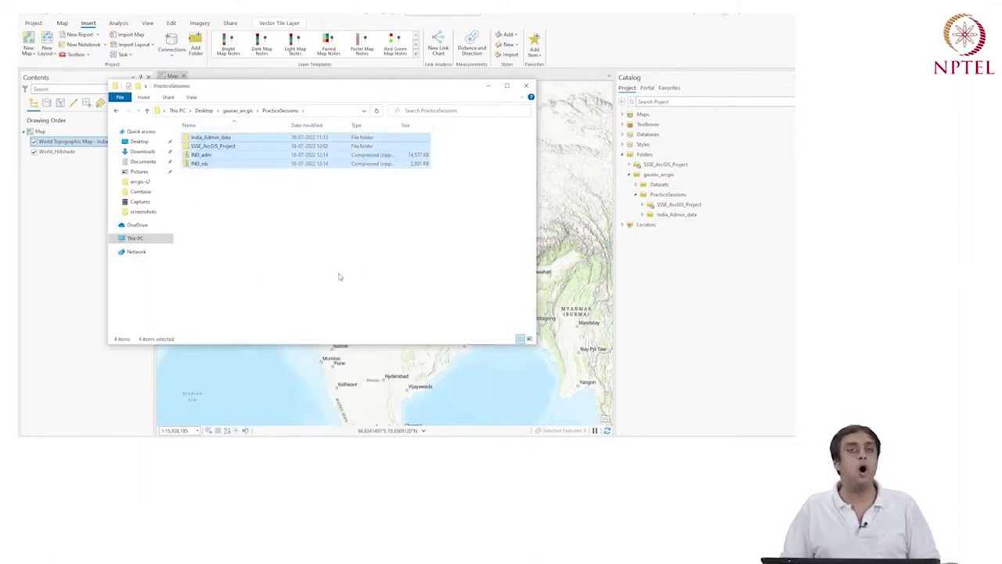
- Extract the IND_rds zip archive into its own IND_rds folder within PracticeSessions and close the extracted folder's window
{"action": "right_click", "coordinate": [213, 166]}
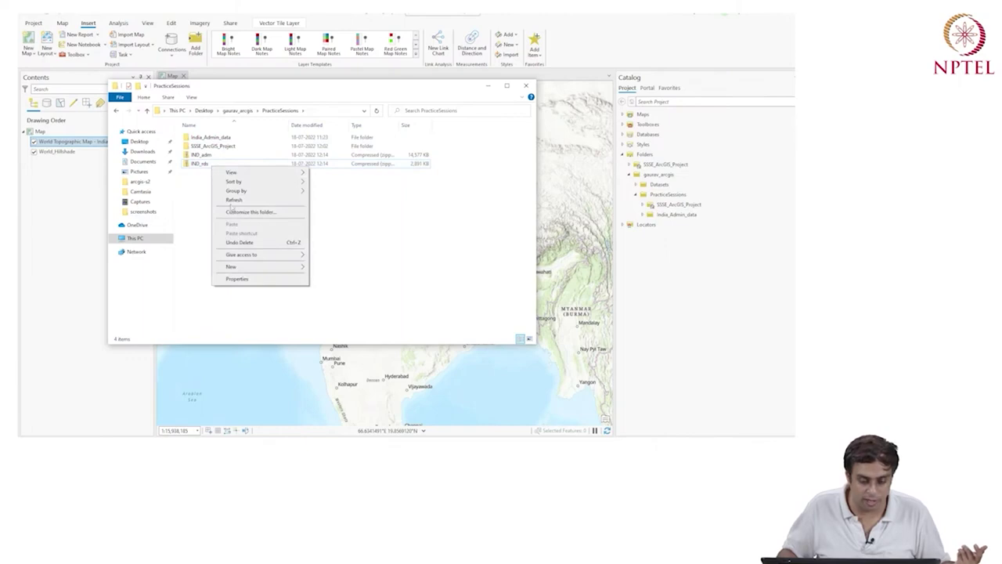
{"action": "left_click", "coordinate": [197, 164]}
{"action": "right_click", "coordinate": [196, 166]}
{"action": "left_click", "coordinate": [235, 205]}
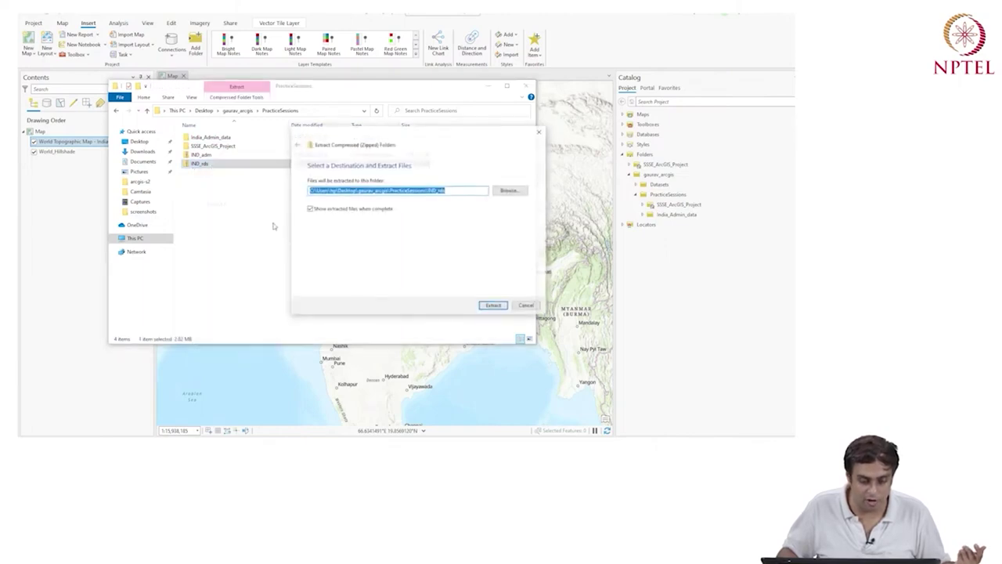
{"action": "left_click", "coordinate": [493, 305]}
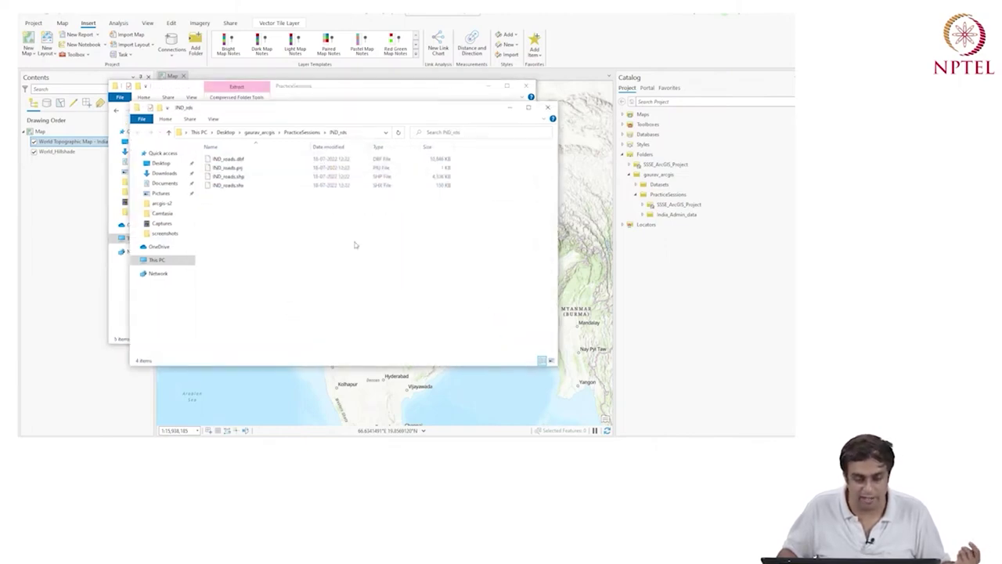
{"action": "left_click", "coordinate": [547, 108]}
- Return to ArcGIS Pro, refresh the PracticeSessions folder in the Catalog, and select its IND_rds folder
{"action": "left_click", "coordinate": [526, 86]}
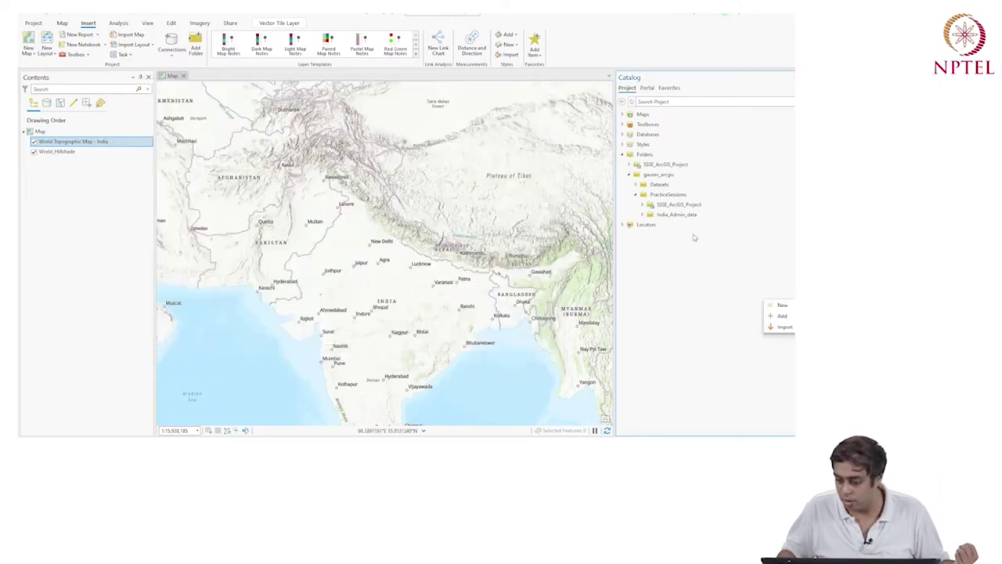
{"action": "left_click", "coordinate": [668, 194]}
{"action": "right_click", "coordinate": [667, 195]}
{"action": "left_click", "coordinate": [665, 144]}
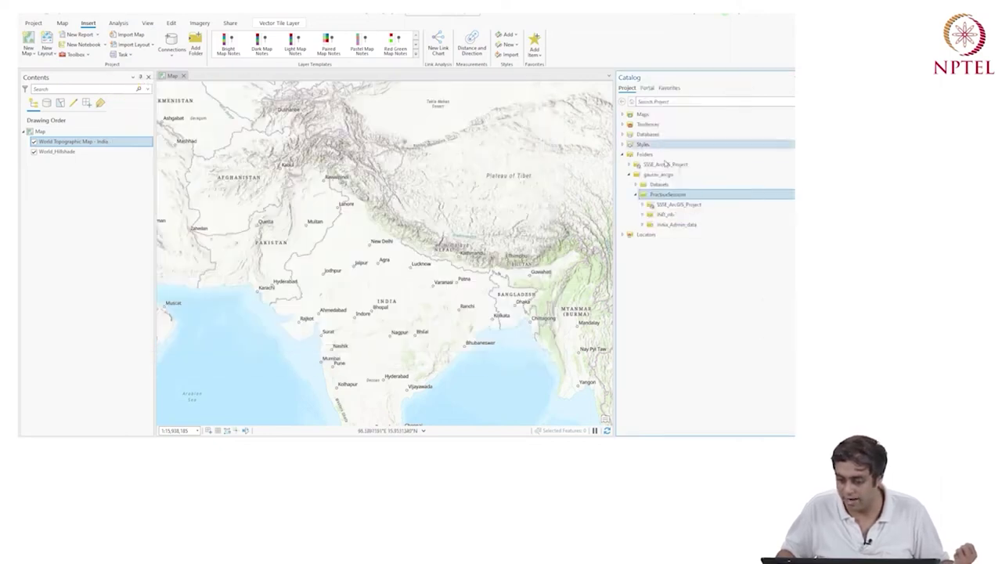
{"action": "left_click", "coordinate": [664, 215]}
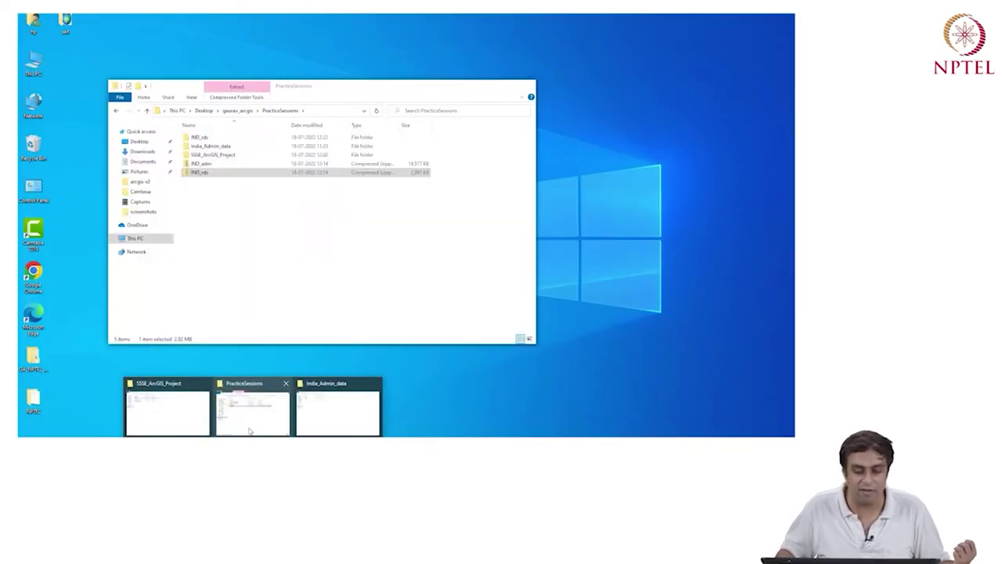
- In File Explorer, open IND_adm inside India_Admin_data and select all component files of the IND_adm0 shapefile
{"action": "left_click", "coordinate": [249, 430]}
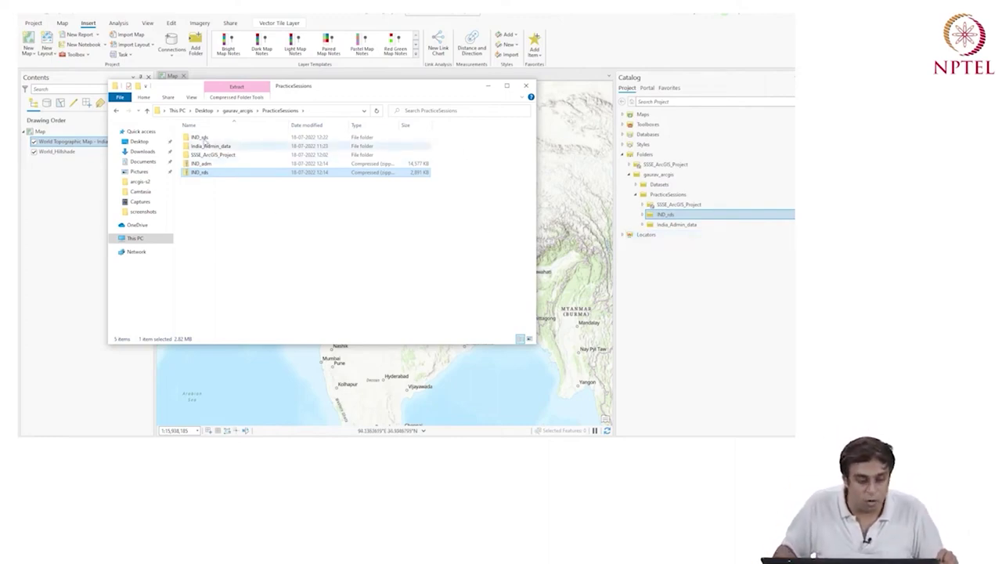
{"action": "double_click", "coordinate": [202, 147]}
{"action": "double_click", "coordinate": [202, 147]}
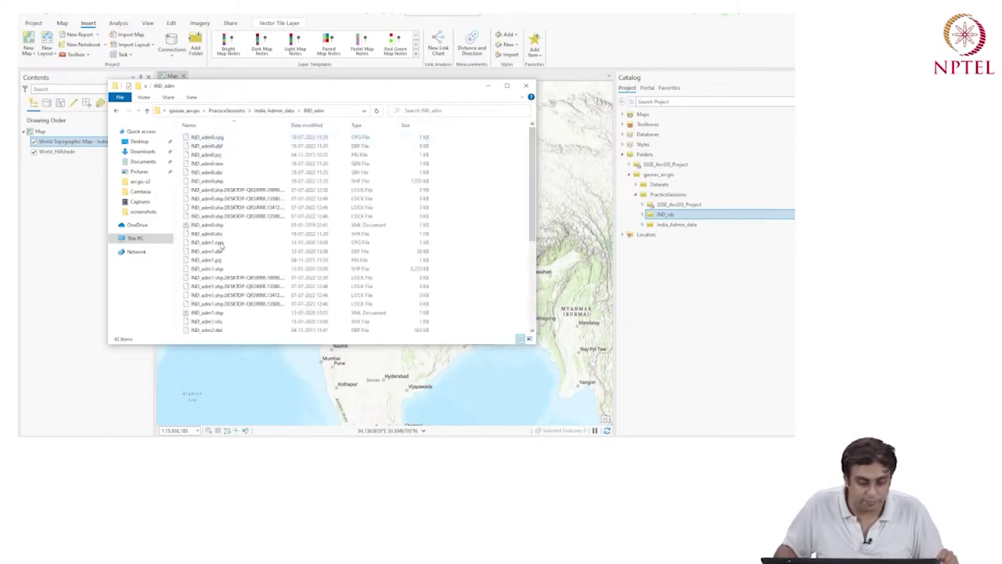
{"action": "left_click", "coordinate": [263, 110]}
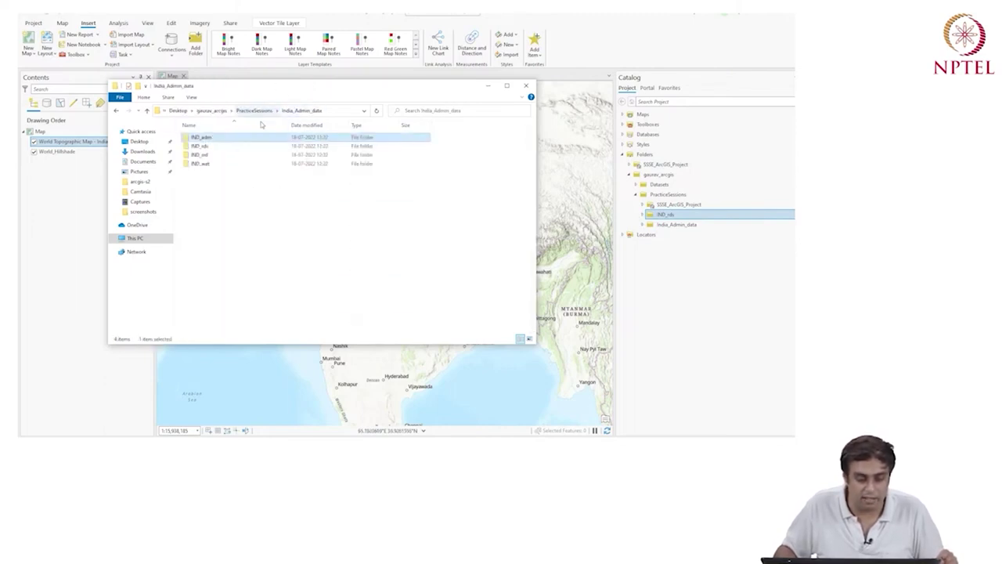
{"action": "double_click", "coordinate": [201, 138]}
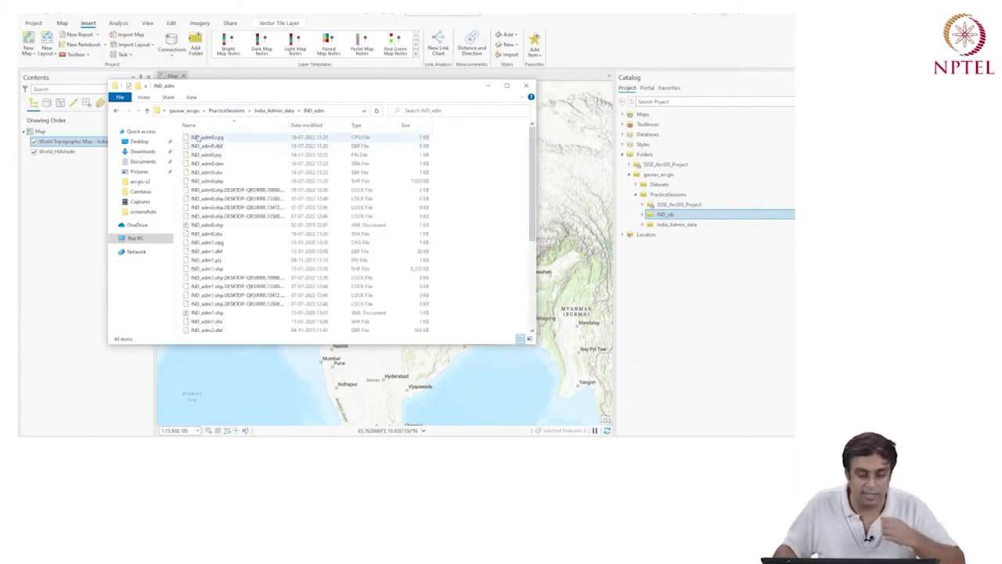
{"action": "mouse_move", "coordinate": [451, 135]}
{"action": "left_mouse_down"}
{"action": "mouse_move", "coordinate": [190, 188]}
{"action": "mouse_move", "coordinate": [181, 240]}
{"action": "left_mouse_up"}
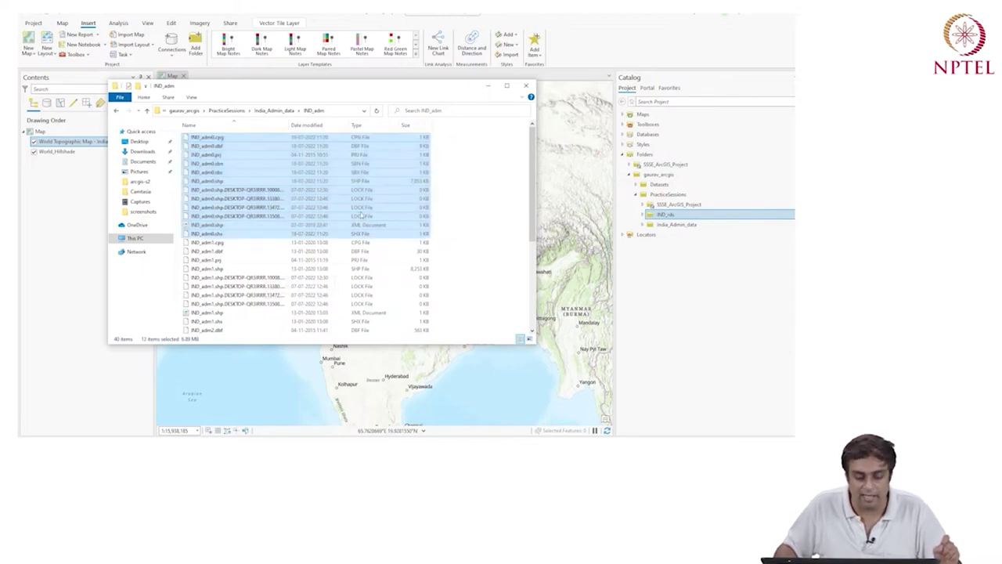
- In the ArcGIS Pro Catalog, copy IND_adm0.shp from India_Admin_data's IND_adm folder into the IND_rds folder directly under PracticeSessions
{"action": "left_click_drag", "start_coordinate": [341, 234], "coordinate": [650, 216]}
{"action": "left_click", "coordinate": [644, 225]}
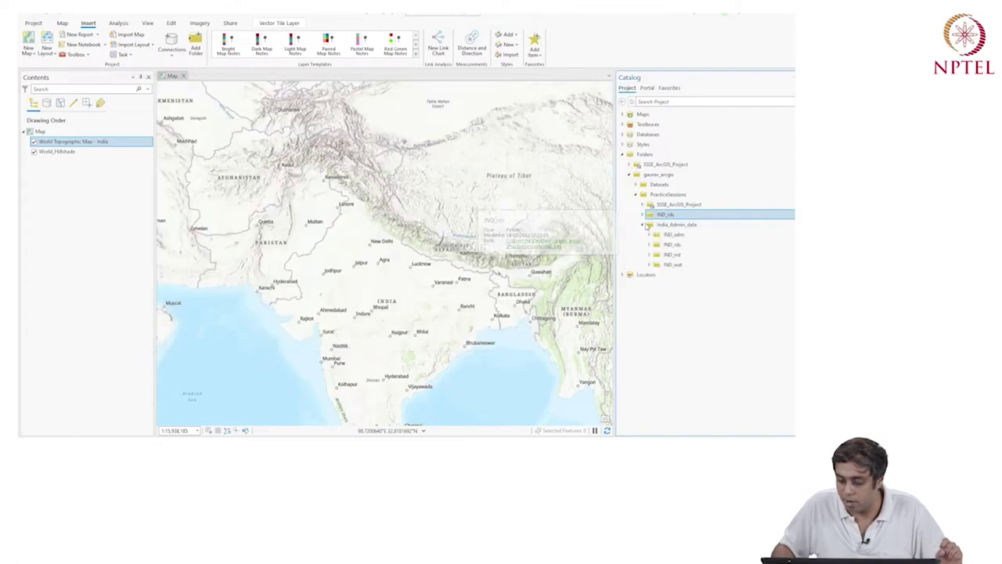
{"action": "left_click", "coordinate": [649, 235]}
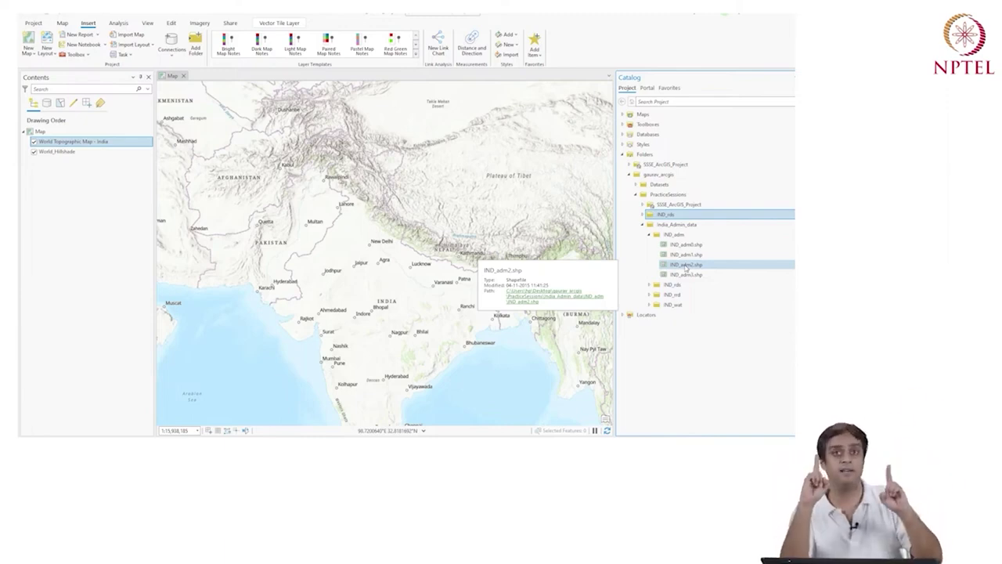
{"action": "right_click", "coordinate": [679, 245]}
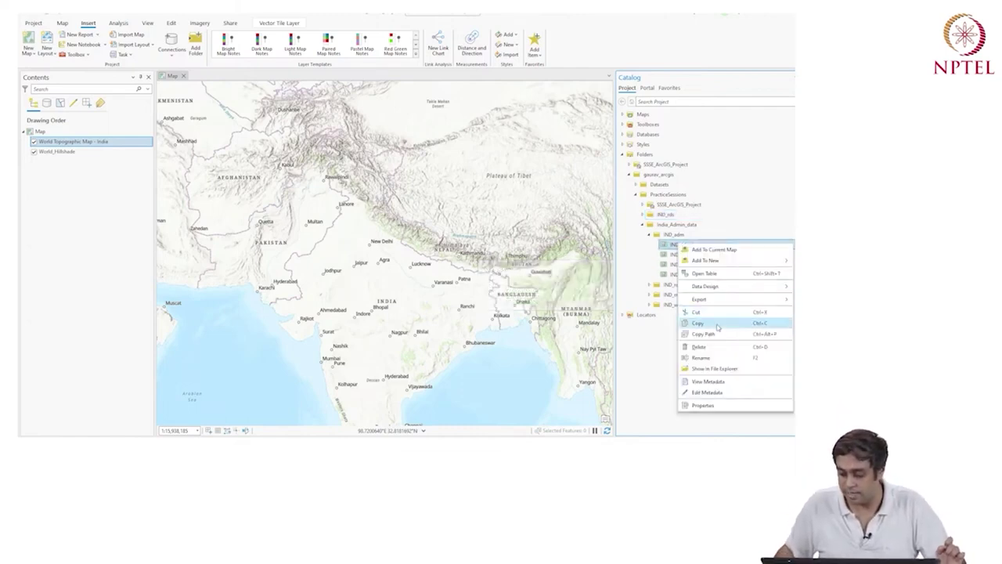
{"action": "left_click", "coordinate": [721, 324]}
{"action": "double_click", "coordinate": [656, 216]}
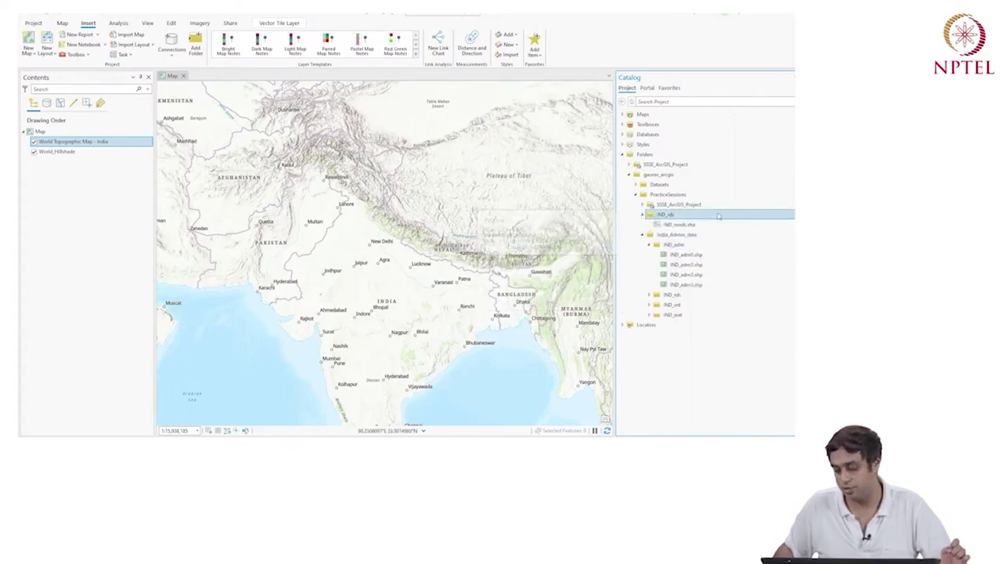
{"action": "right_click", "coordinate": [712, 219]}
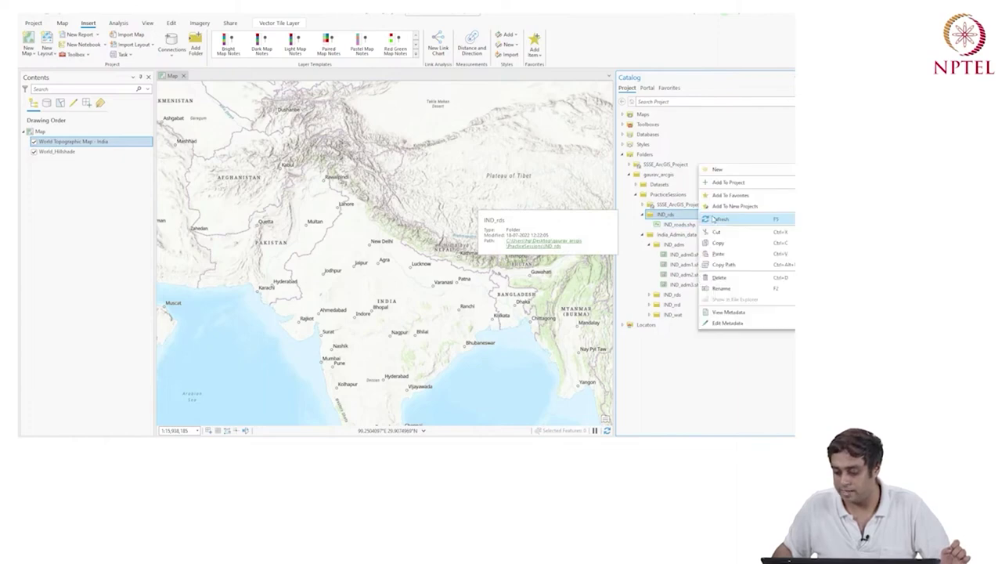
{"action": "left_click", "coordinate": [734, 254]}
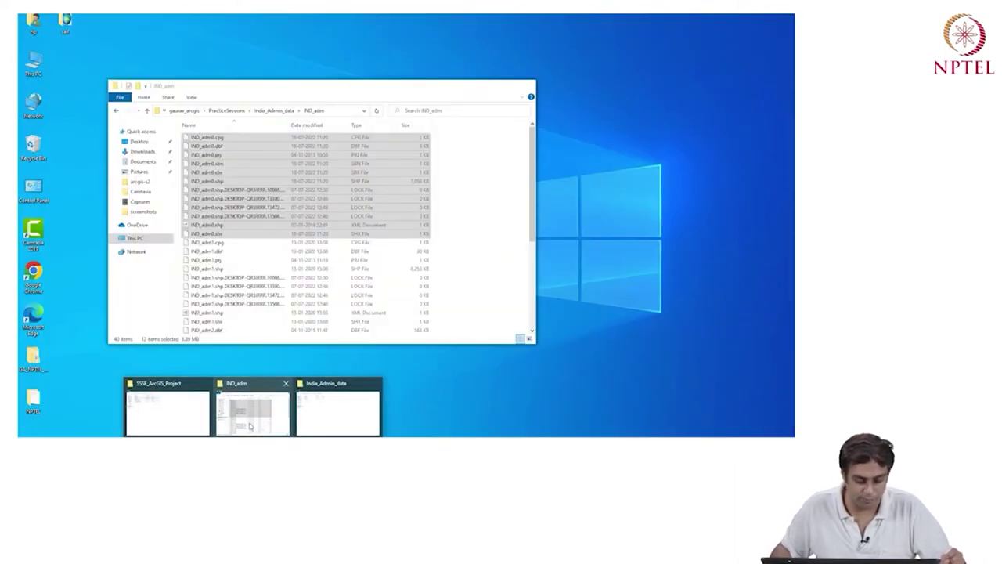
- In File Explorer, open the IND_rds folder under PracticeSessions and select the copied IND_adm0 files
{"action": "left_click", "coordinate": [267, 428]}
{"action": "left_click", "coordinate": [281, 112]}
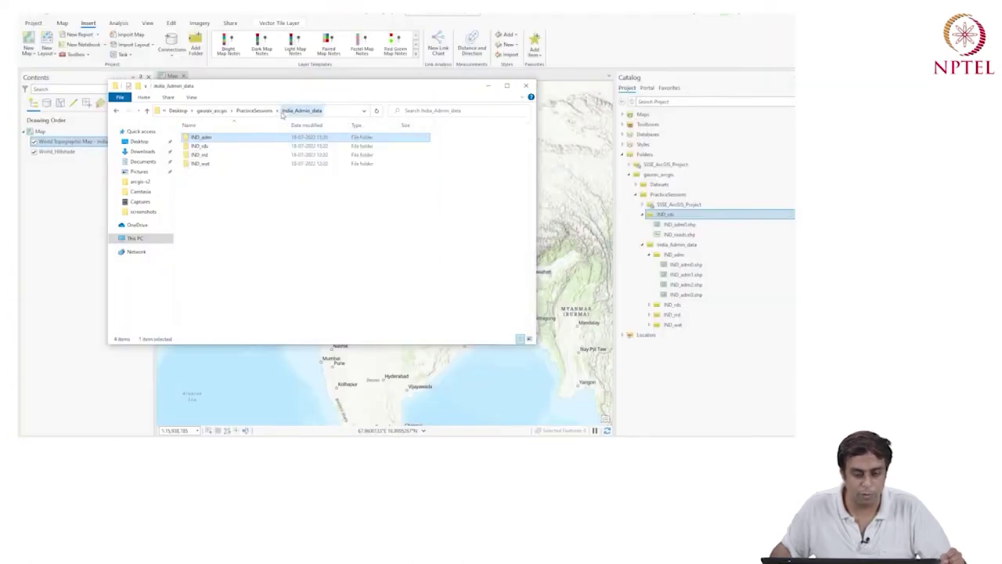
{"action": "left_click", "coordinate": [253, 110]}
{"action": "double_click", "coordinate": [201, 137]}
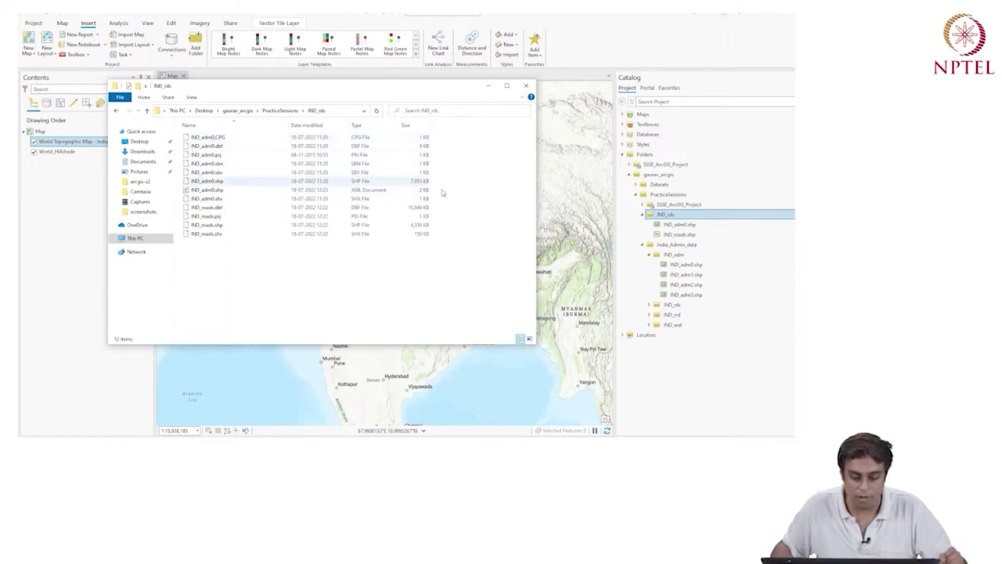
{"action": "left_click_drag", "start_coordinate": [448, 205], "coordinate": [185, 129]}
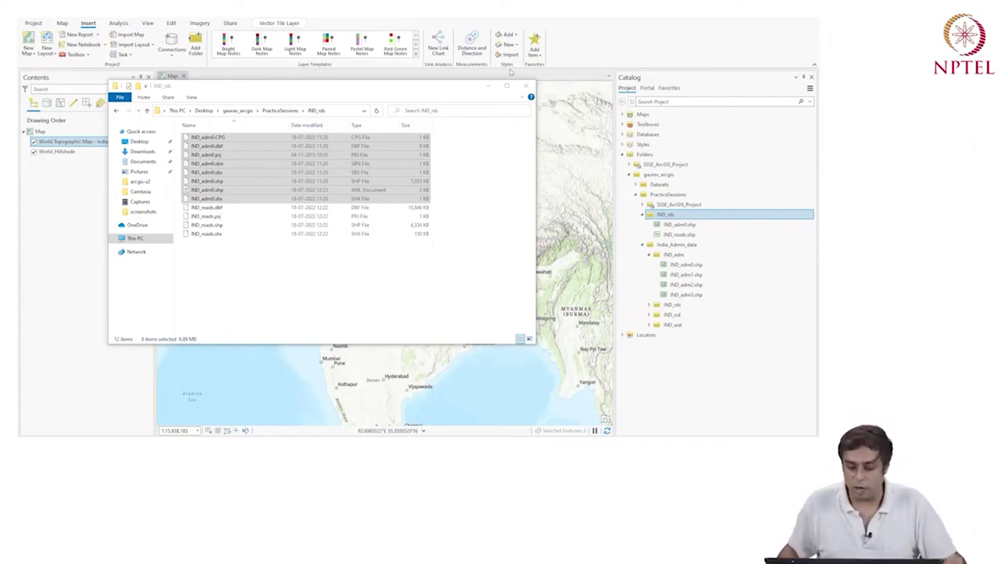
- Back in ArcGIS Pro, collapse the IND_rds folder under PracticeSessions and add IND_adm0.shp from IND_adm to the map
{"action": "left_click", "coordinate": [527, 86]}
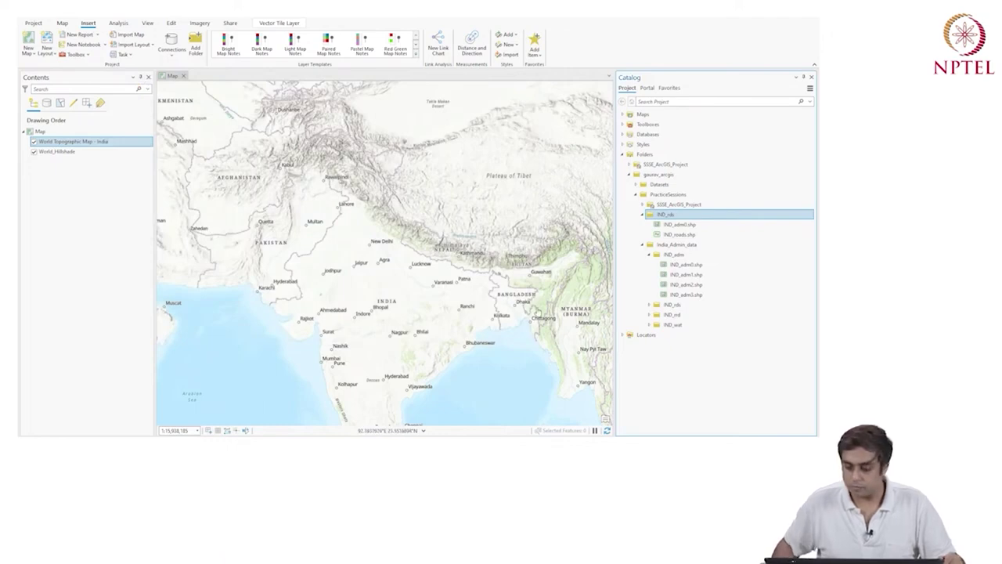
{"action": "left_click", "coordinate": [642, 214]}
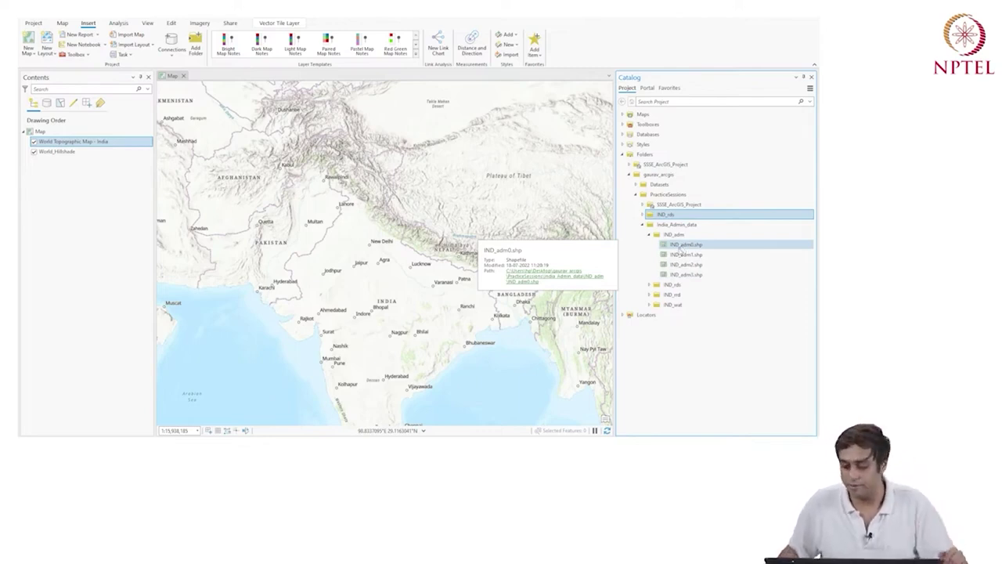
{"action": "left_click", "coordinate": [680, 249]}
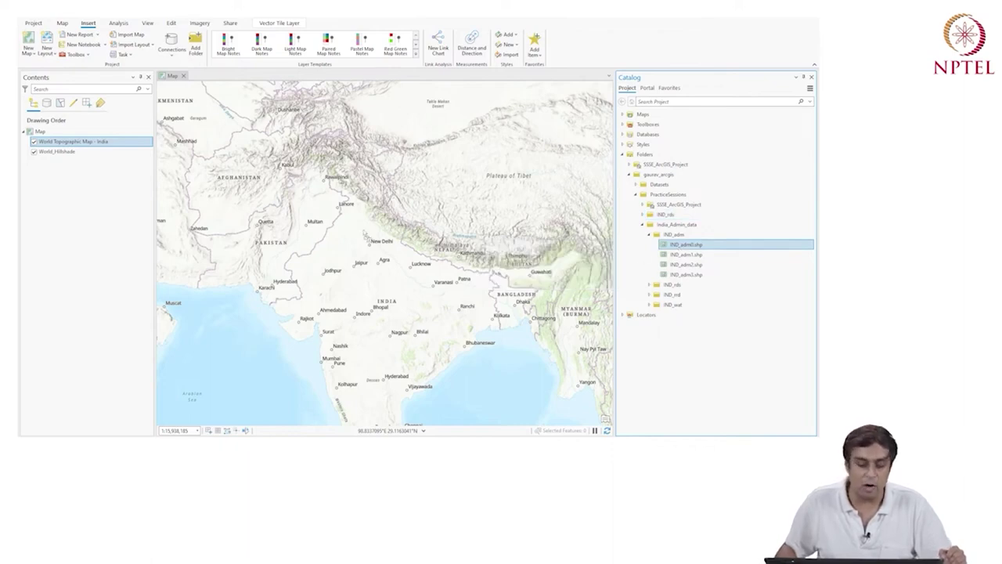
{"action": "left_click_drag", "start_coordinate": [363, 235], "coordinate": [362, 234]}
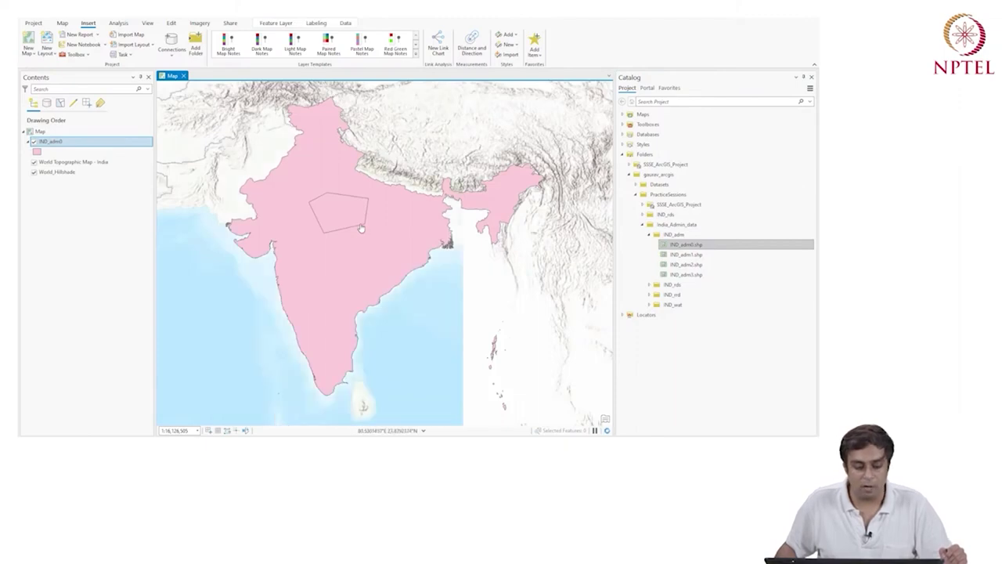
- Inspect the attributes of the India polygon on the map and close its pop-up
{"action": "left_click", "coordinate": [363, 230]}
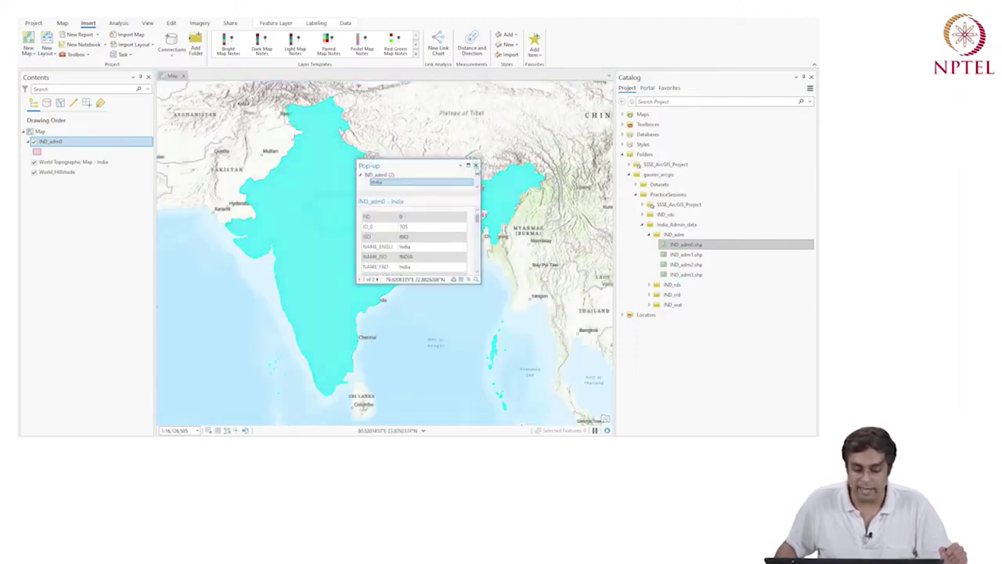
{"action": "left_click", "coordinate": [475, 165]}
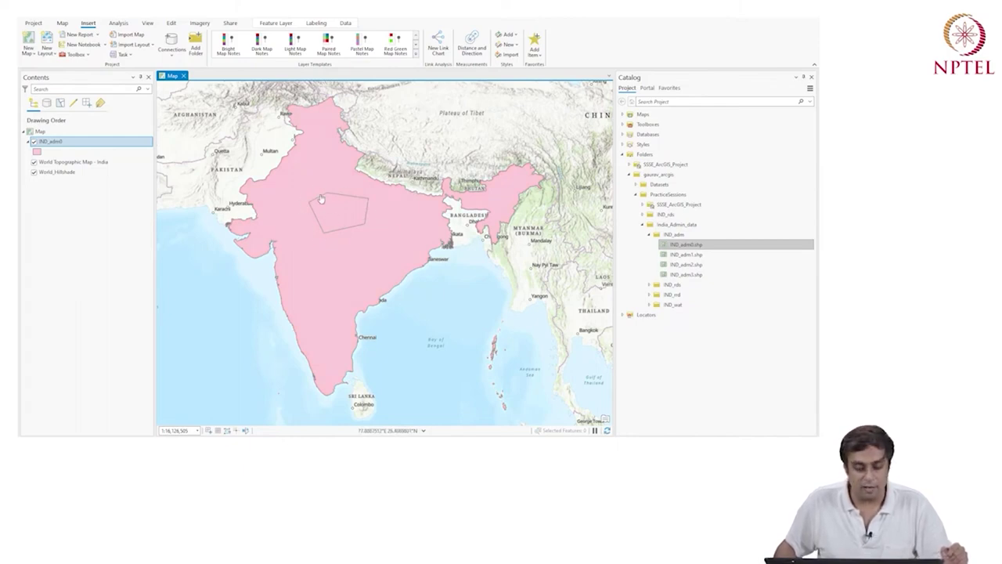
{"action": "left_click_drag", "start_coordinate": [402, 224], "coordinate": [421, 233]}
- In the Catalog's IND_adm folder under India_Admin_data, rename IND_adm0.shp as IND_adm0_from_DIVA-GIS.shp
{"action": "left_click", "coordinate": [685, 246]}
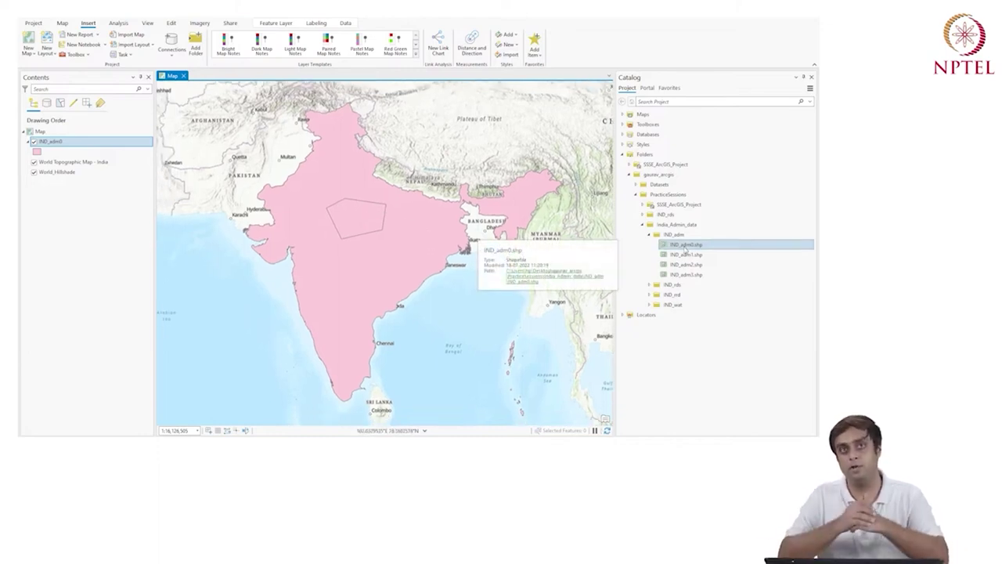
{"action": "right_click", "coordinate": [685, 249]}
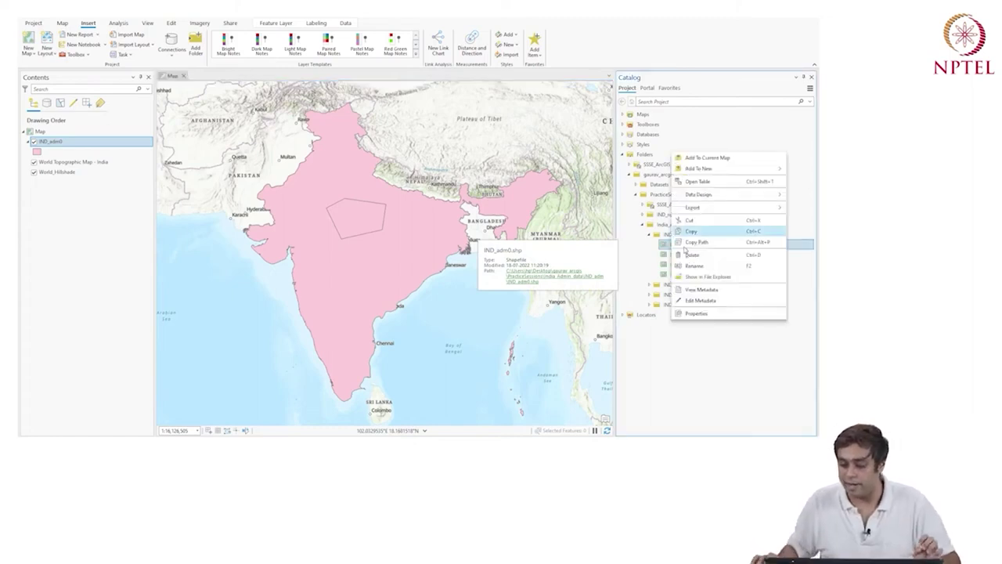
{"action": "left_click", "coordinate": [693, 266]}
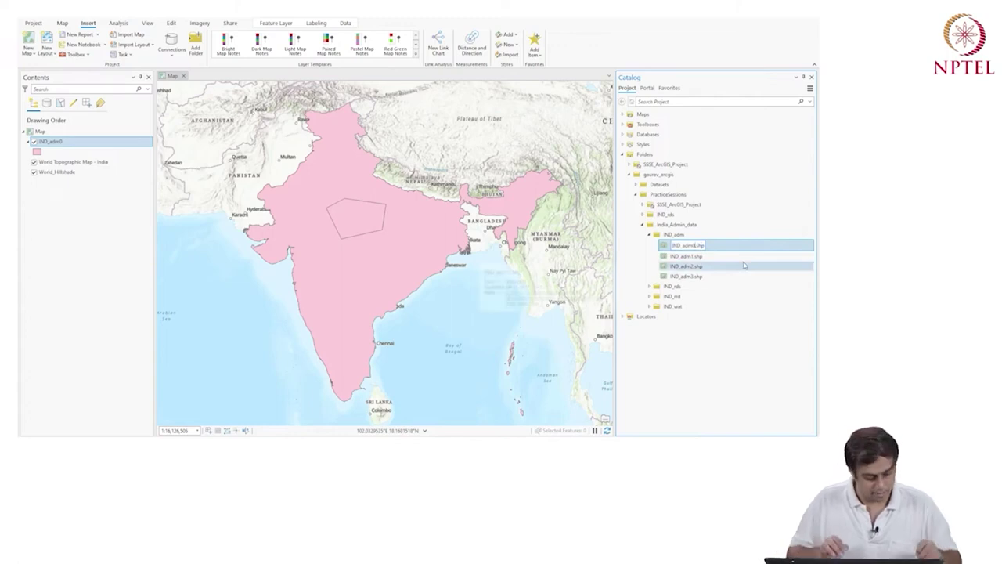
{"action": "type", "text": "_03_04-"}
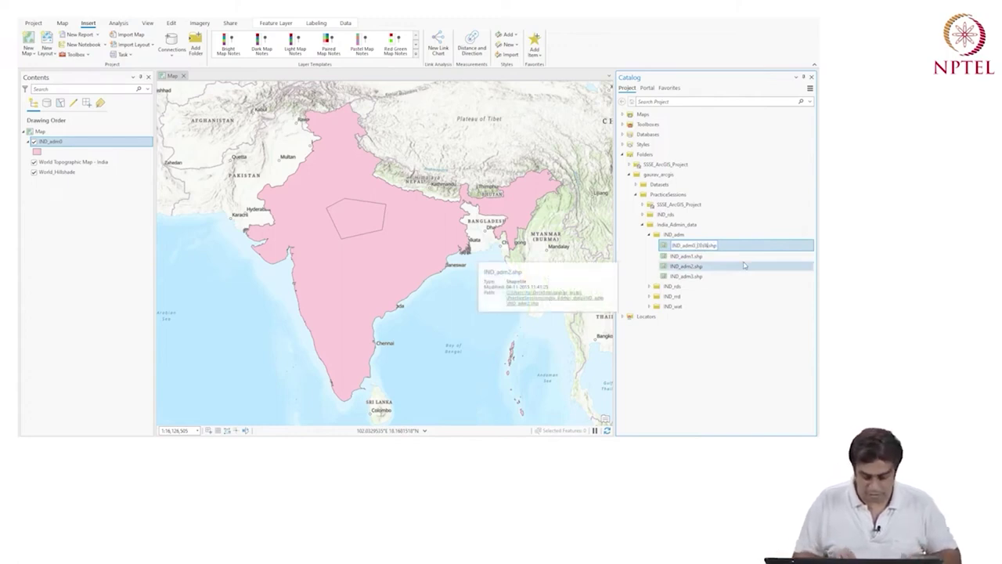
{"action": "type", "text": "gis"}
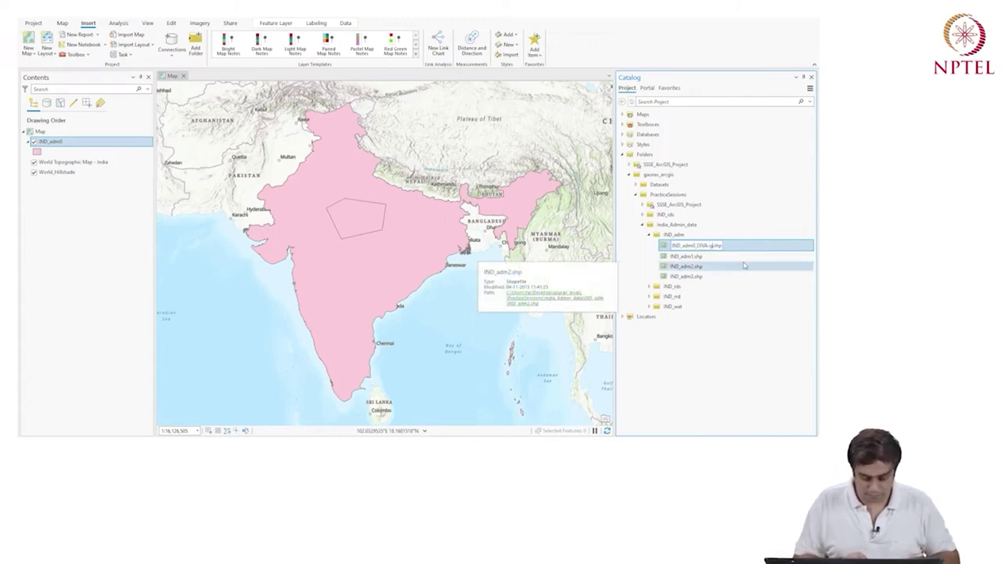
{"action": "key", "text": "BackSpace"}
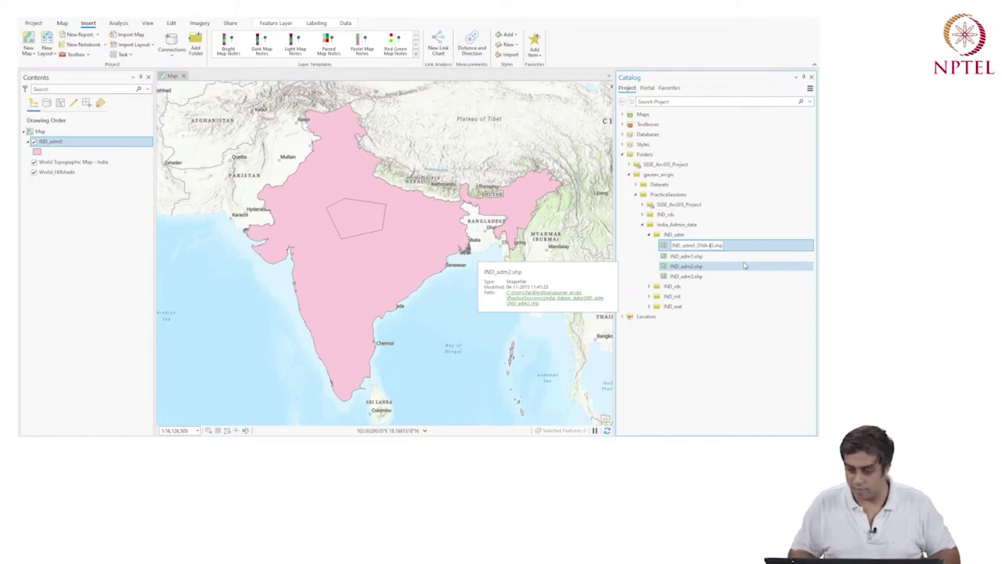
{"action": "type", "text": "IS"}
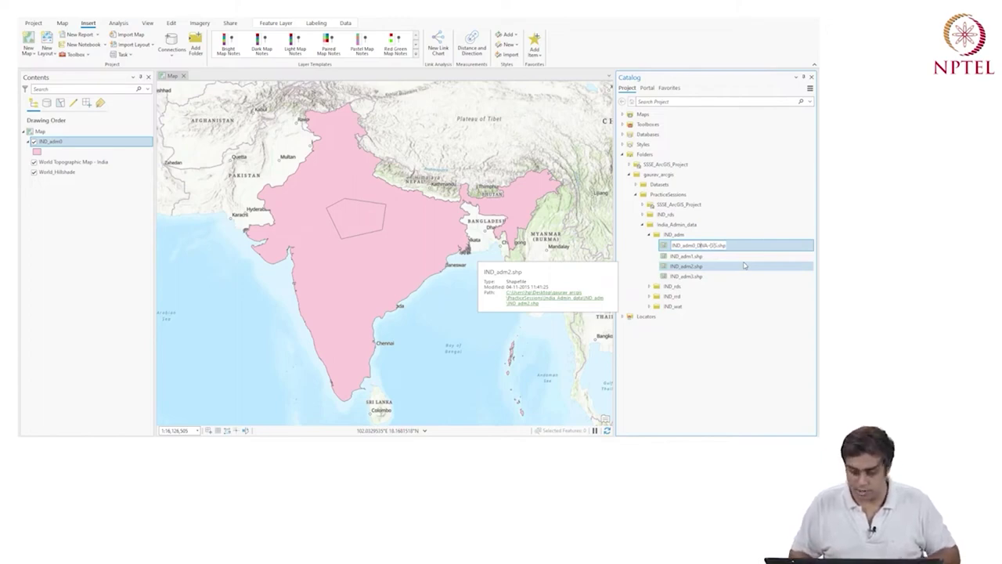
{"action": "type", "text": "from_"}
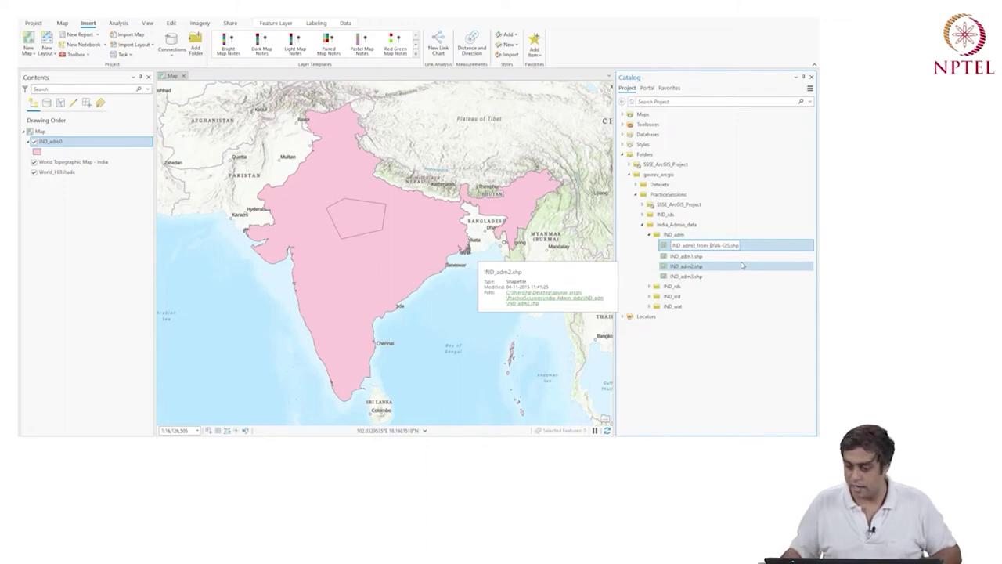
{"action": "left_click_drag", "start_coordinate": [695, 245], "coordinate": [731, 245]}
{"action": "key", "text": "Return"}
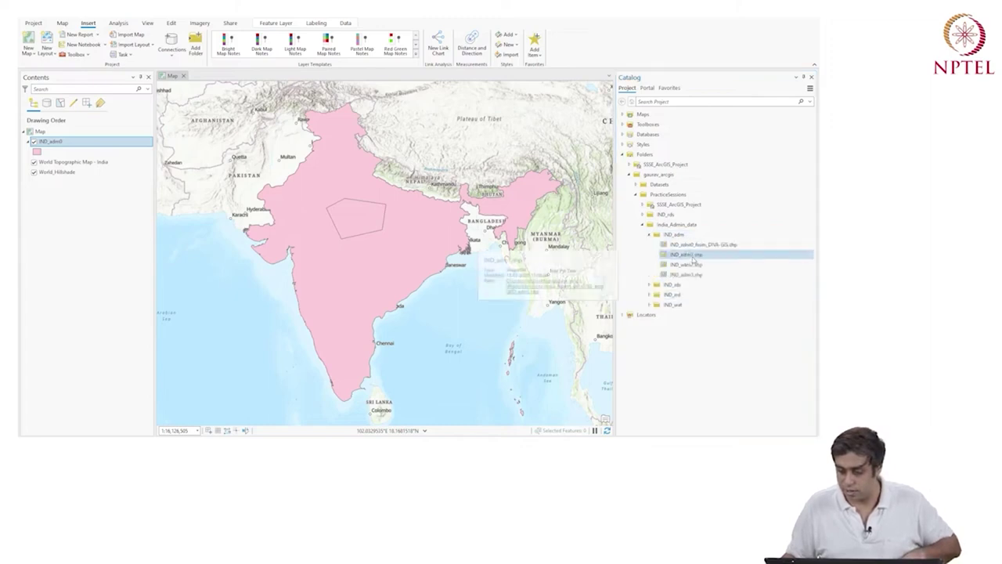
- Rename IND_adm1.shp in the IND_adm folder as IND_adm1_from_DIVA-GIS.shp
{"action": "right_click", "coordinate": [694, 258]}
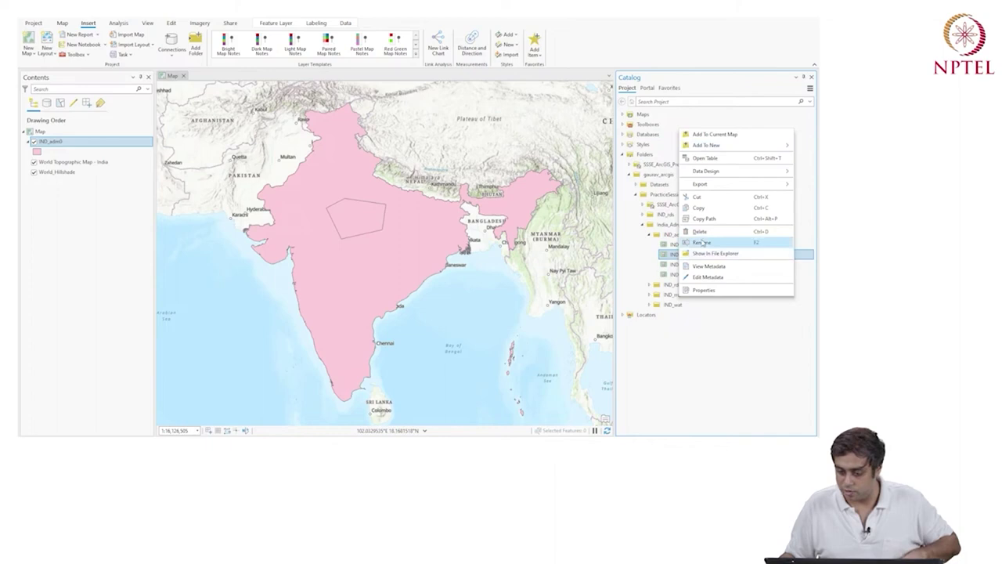
{"action": "left_click", "coordinate": [701, 242]}
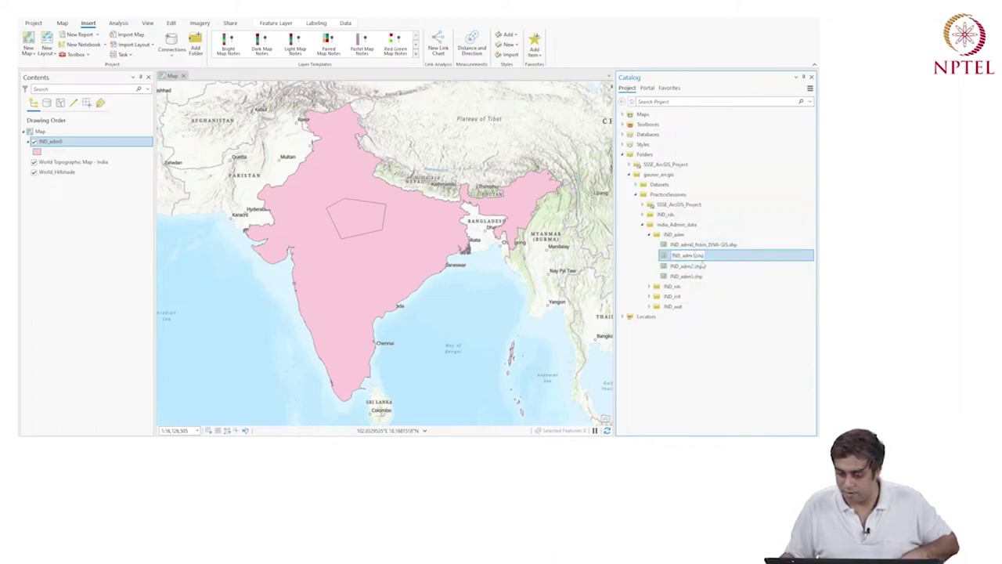
{"action": "type", "text": "_from_DIVA-GIS"}
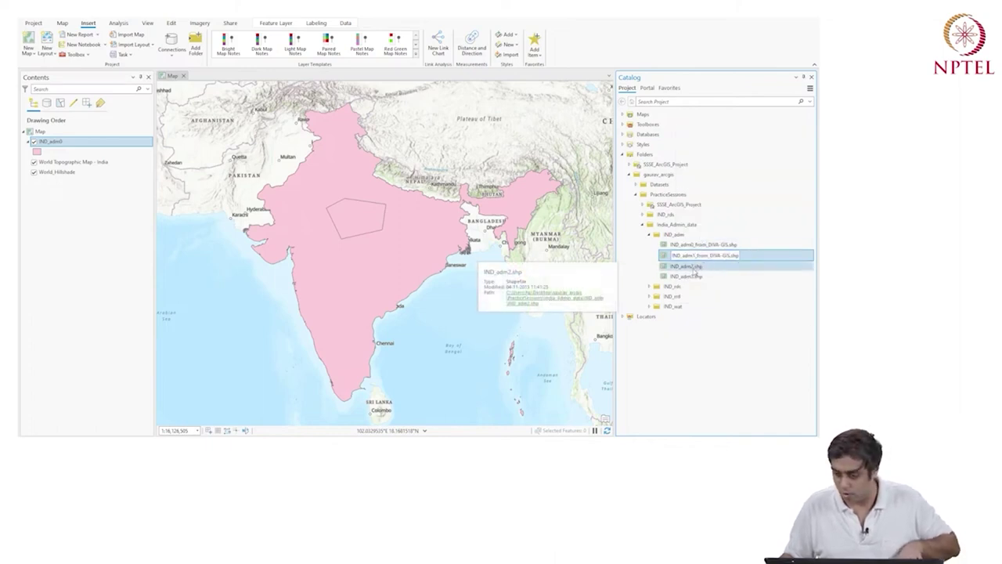
{"action": "left_click", "coordinate": [693, 268]}
- Rename IND_adm2.shp in the IND_adm folder as IND_adm2_from_DIVA-GIS.shp
{"action": "right_click", "coordinate": [693, 268]}
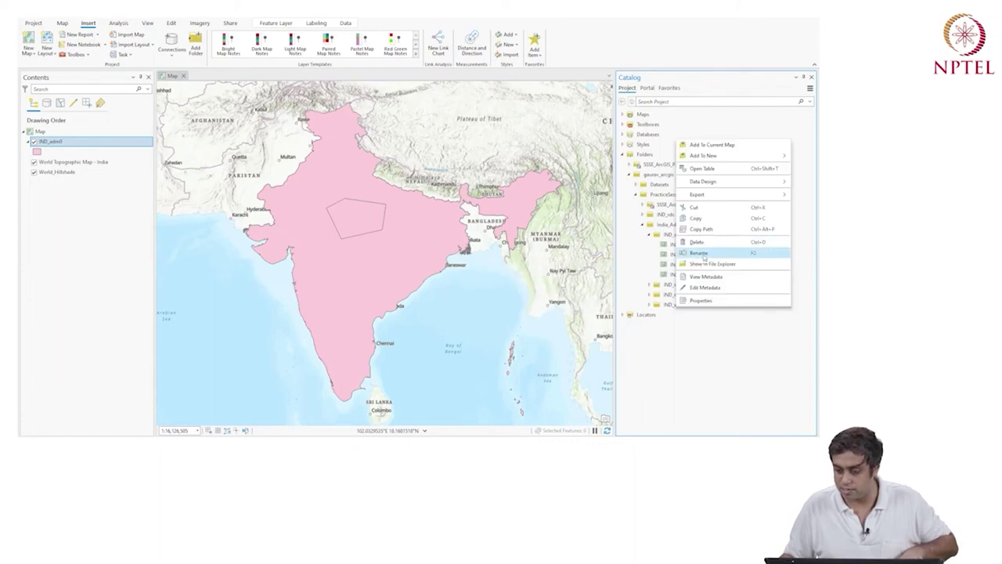
{"action": "left_click", "coordinate": [668, 265]}
{"action": "right_click", "coordinate": [695, 266]}
{"action": "left_click", "coordinate": [702, 250]}
{"action": "left_click", "coordinate": [689, 265]}
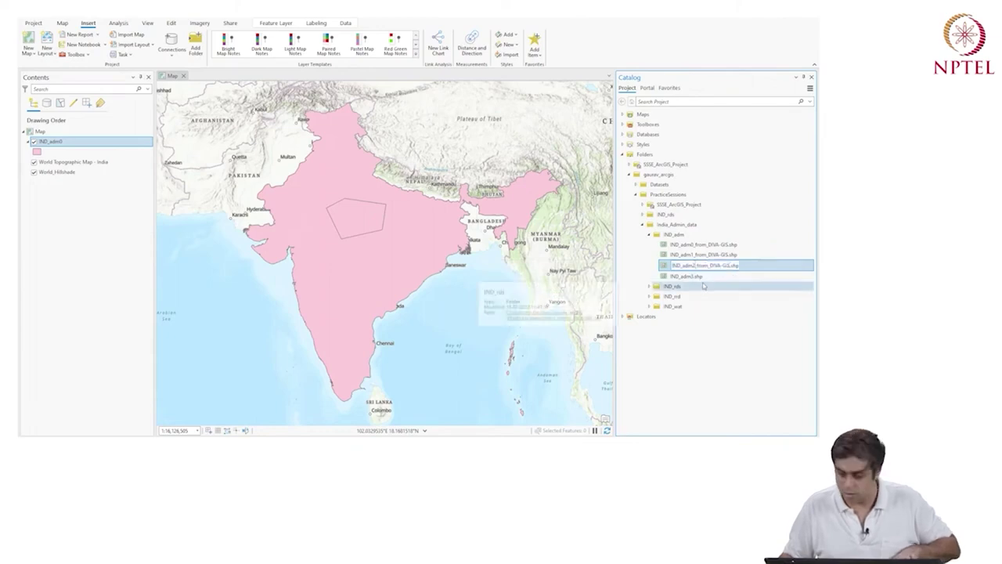
{"action": "type", "text": "_from_DIVA-GIS"}
{"action": "key", "text": "Return"}
- Rename IND_adm3.shp in the IND_adm folder as IND_adm3_from_DIVA-GIS.shp
{"action": "right_click", "coordinate": [689, 276]}
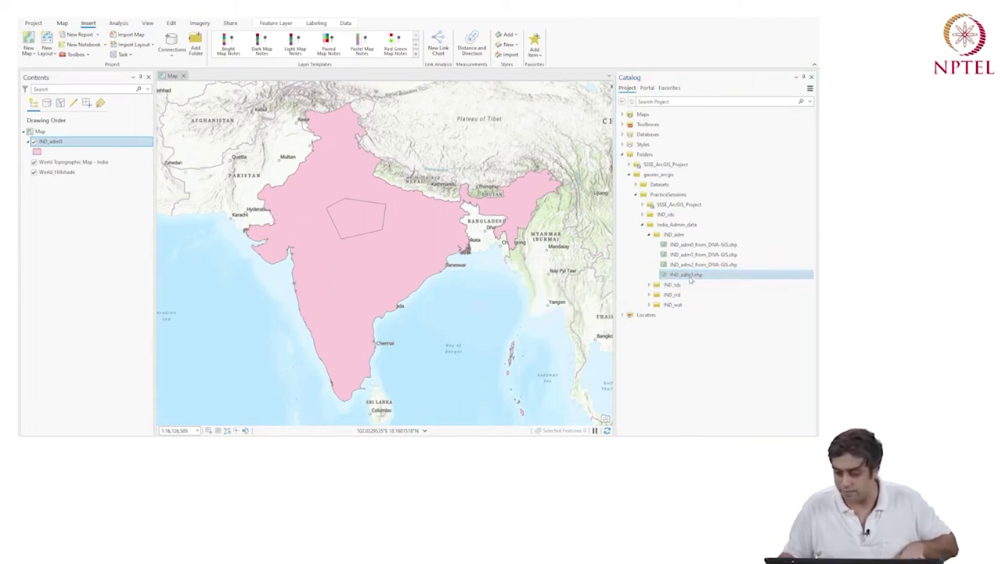
{"action": "left_click", "coordinate": [694, 268]}
{"action": "left_click", "coordinate": [693, 275]}
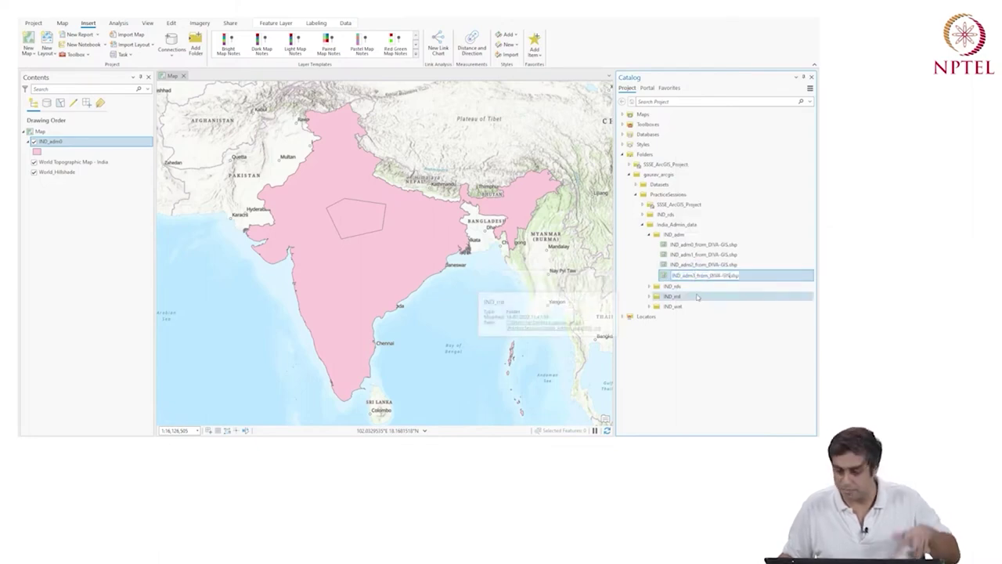
{"action": "type", "text": "_from_DIVA-GIS"}
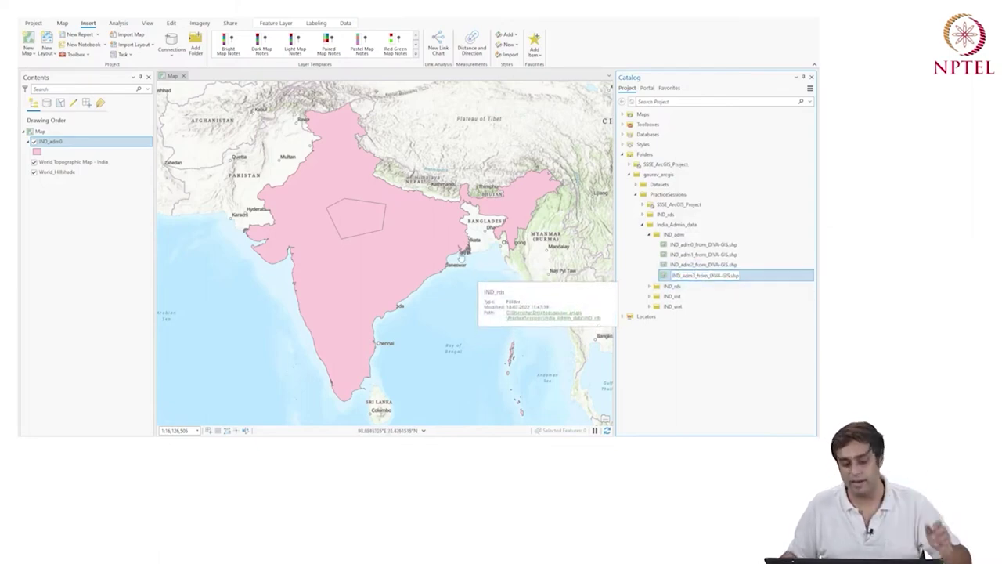
{"action": "key", "text": "Return"}
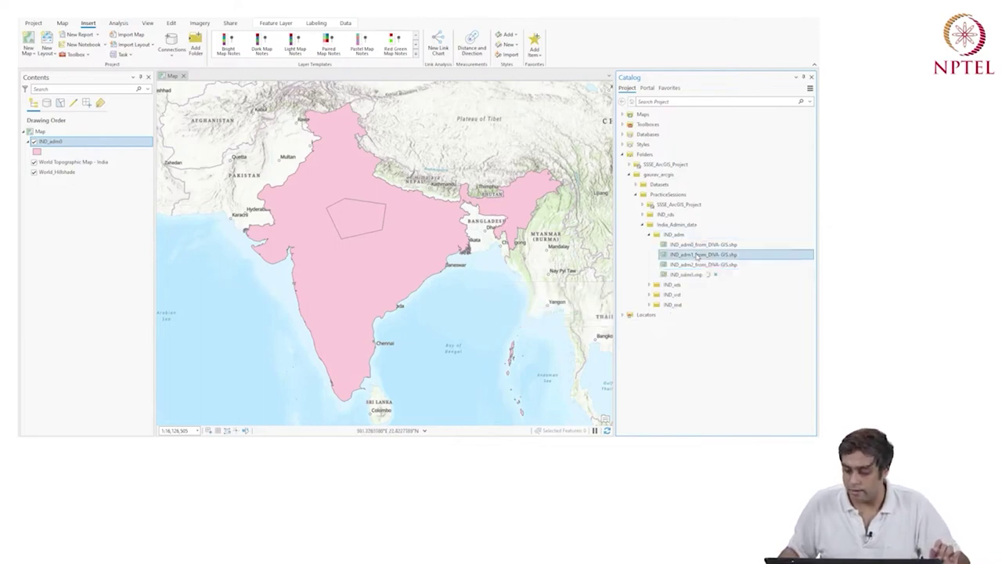
- Add the IND_adm1_from_DIVA-GIS shapefile to the map and examine its administrative boundaries up close
{"action": "left_click_drag", "start_coordinate": [681, 255], "coordinate": [415, 250]}
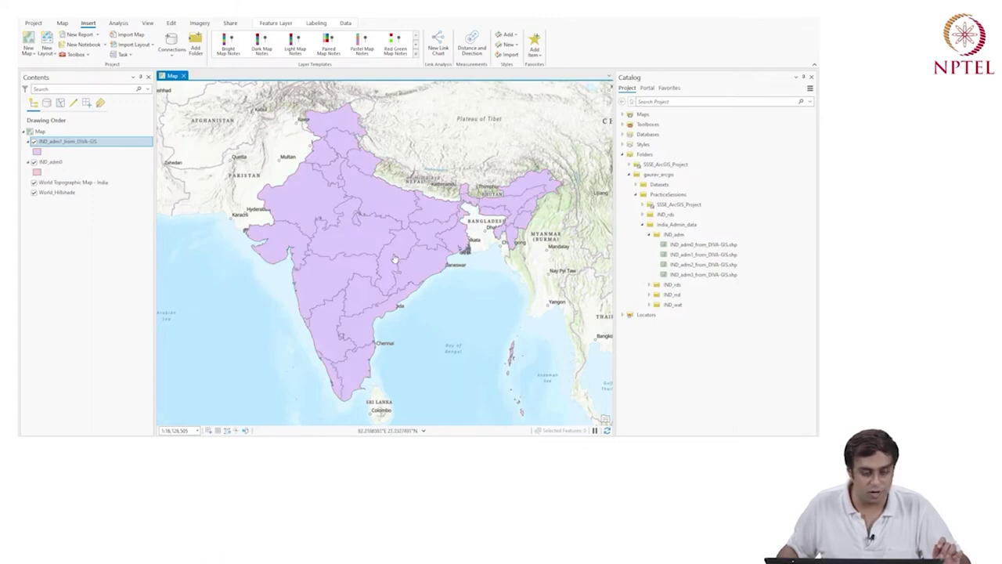
{"action": "scroll", "coordinate": [389, 265], "scroll_direction": "up", "scroll_amount": 1}
{"action": "scroll", "coordinate": [388, 264], "scroll_direction": "up", "scroll_amount": 2}
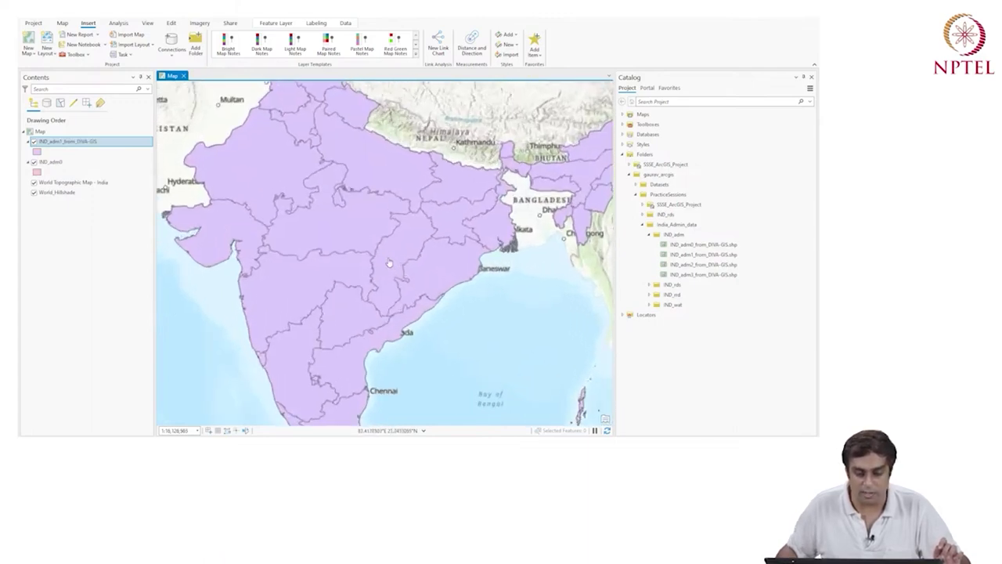
{"action": "mouse_move", "coordinate": [389, 266]}
{"action": "left_mouse_down"}
{"action": "mouse_move", "coordinate": [373, 158]}
{"action": "mouse_move", "coordinate": [400, 276]}
{"action": "mouse_move", "coordinate": [397, 268]}
{"action": "left_mouse_up"}
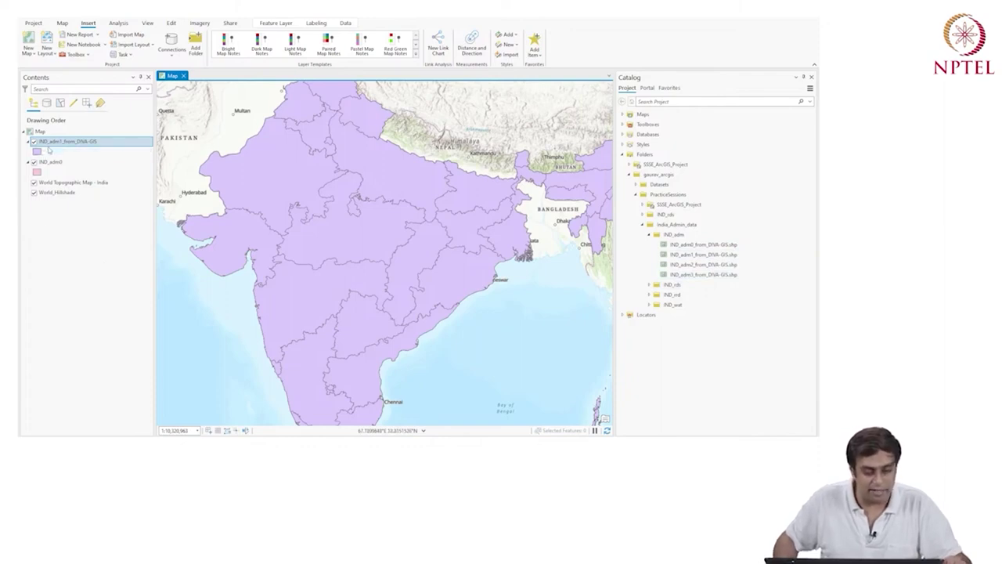
- Add the IND_adm2_from_DIVA-GIS and IND_adm3_from_DIVA-GIS shapefiles from the Catalog to the map
{"action": "left_click", "coordinate": [698, 266]}
{"action": "left_click_drag", "start_coordinate": [557, 286], "coordinate": [383, 261]}
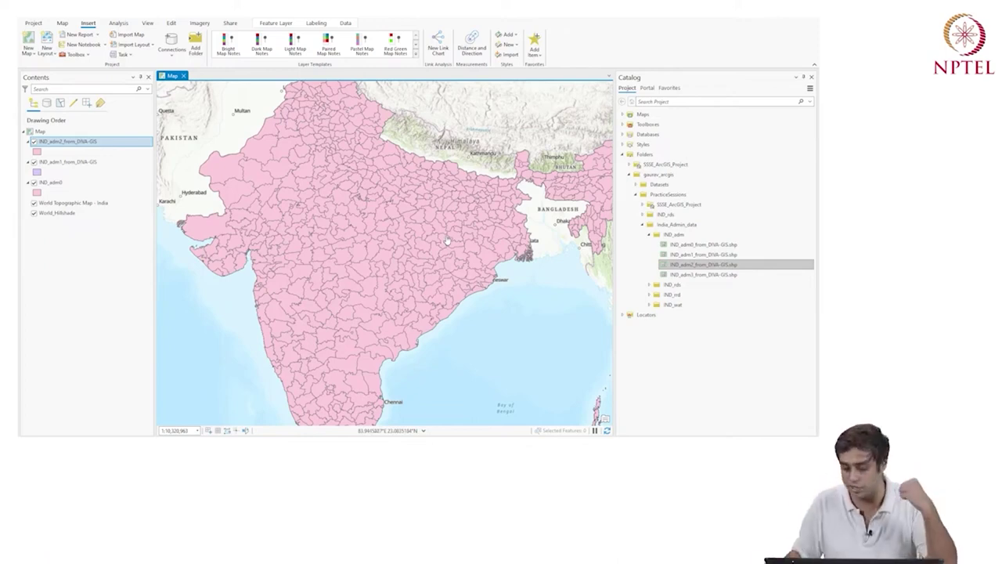
{"action": "left_click", "coordinate": [663, 276]}
{"action": "left_click_drag", "start_coordinate": [496, 333], "coordinate": [396, 269]}
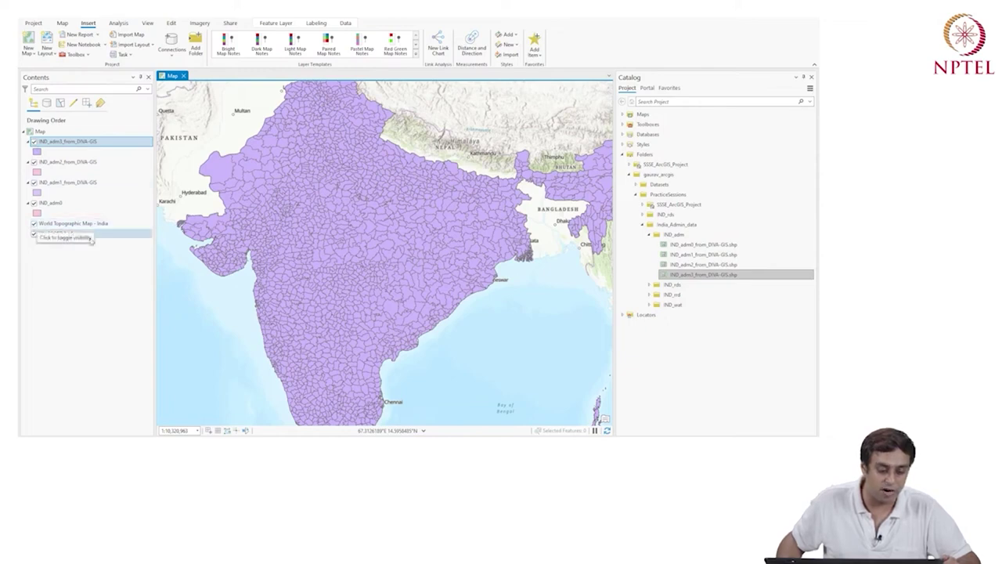
- Hide the World_Hillshade and World Topographic Map - India basemap layers, leaving only the administrative layers drawn
{"action": "left_click", "coordinate": [33, 233]}
{"action": "left_click", "coordinate": [34, 223]}
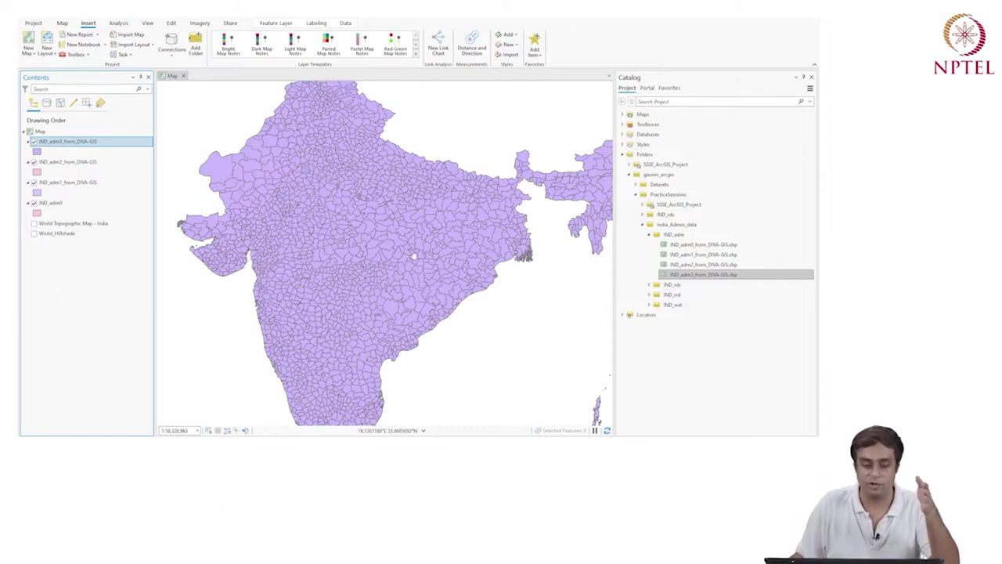
{"action": "scroll", "coordinate": [393, 296], "scroll_direction": "up", "scroll_amount": 3}
{"action": "left_click_drag", "start_coordinate": [379, 334], "coordinate": [398, 234]}
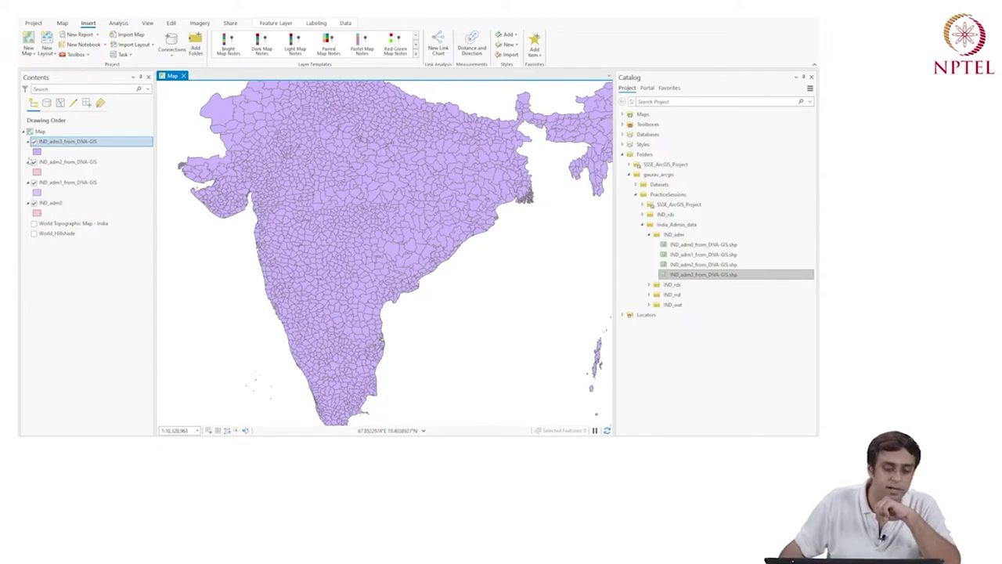
- Compare the administrative levels by hiding the adm3, adm2 and adm1 layers one by one and showing them again in reverse order
{"action": "left_click", "coordinate": [32, 142]}
{"action": "left_click", "coordinate": [32, 162]}
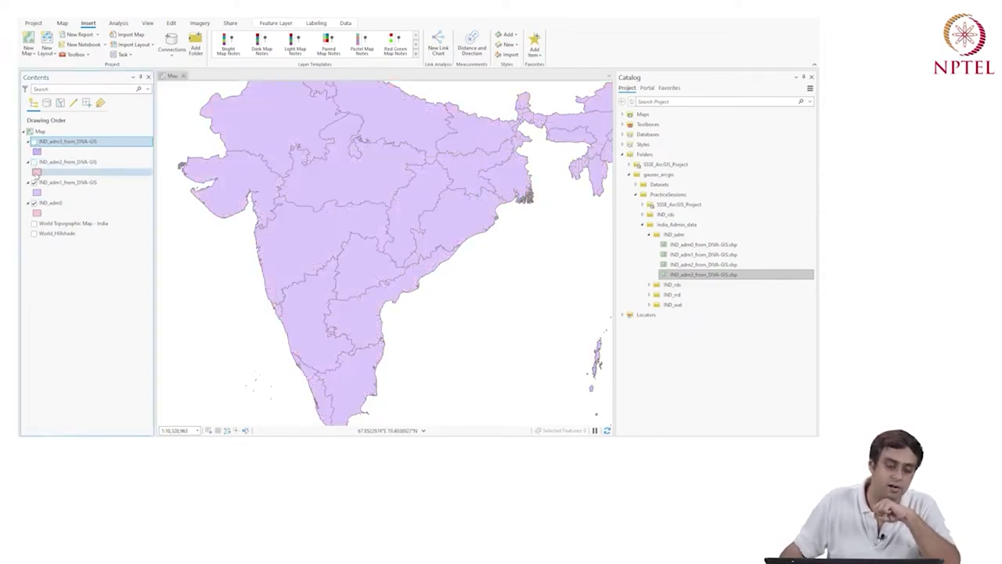
{"action": "left_click", "coordinate": [33, 182]}
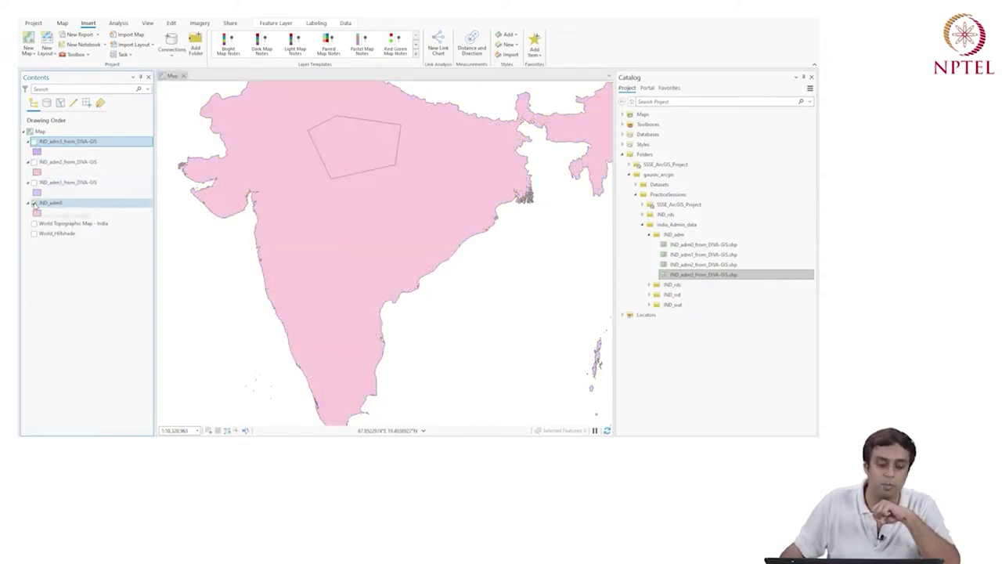
{"action": "left_click", "coordinate": [33, 183]}
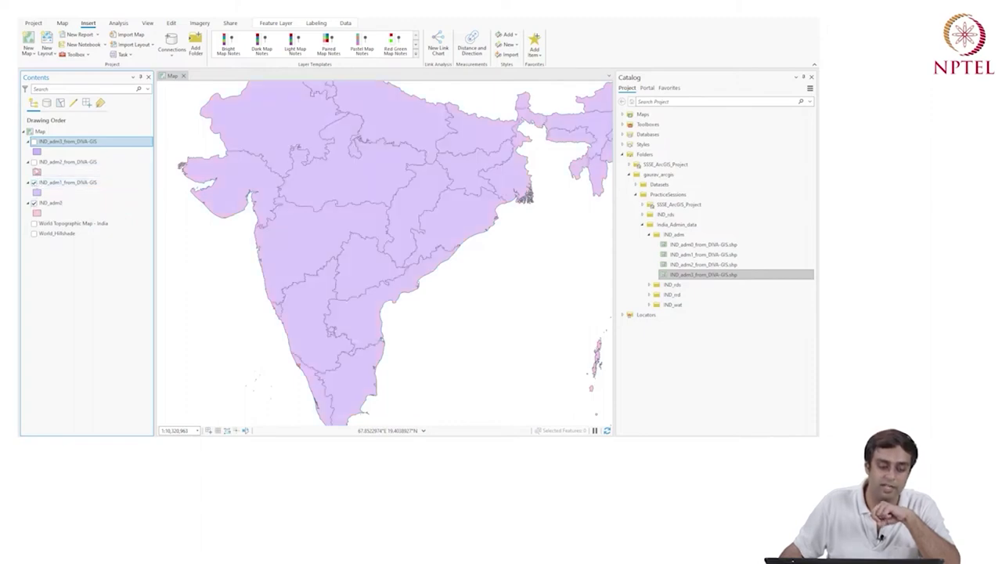
{"action": "left_click", "coordinate": [33, 162]}
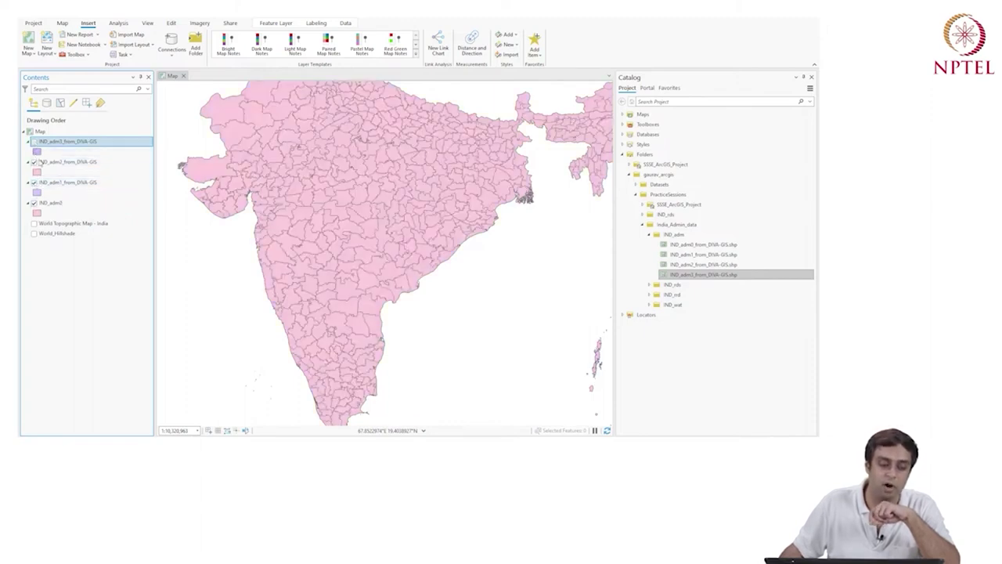
{"action": "left_click", "coordinate": [43, 182]}
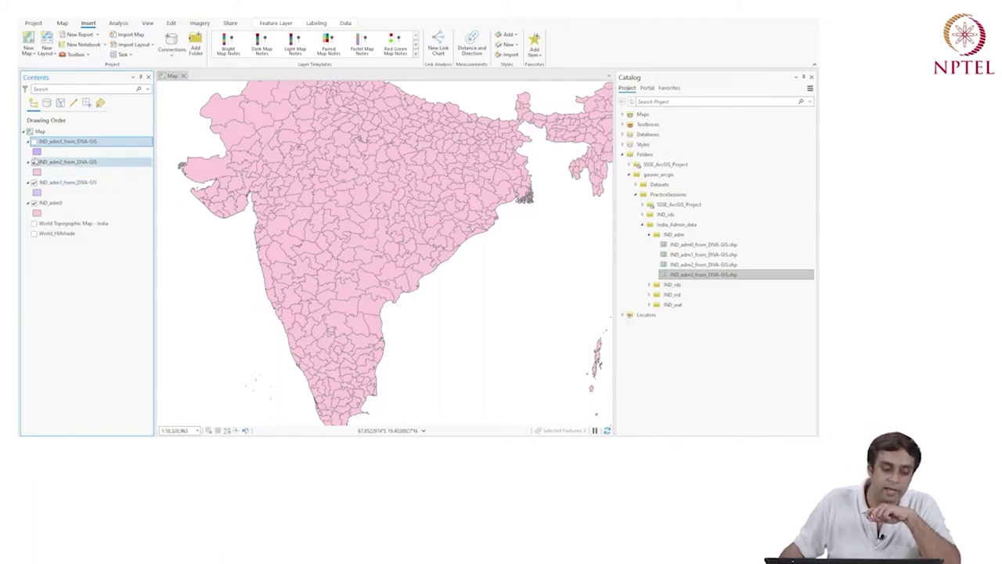
{"action": "left_click", "coordinate": [32, 142]}
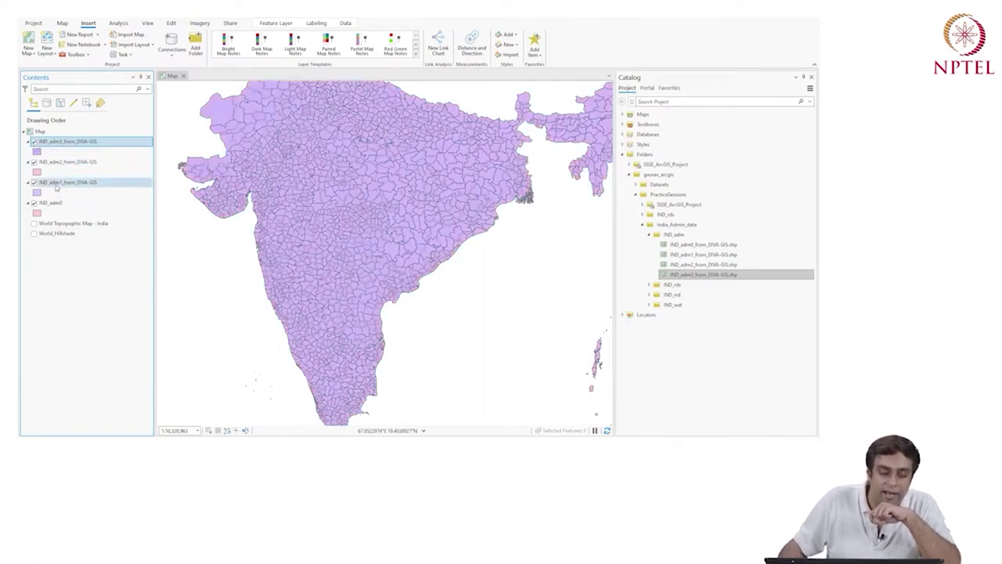
- Select the IND_adm1_from_DIVA-GIS layer and hide the adm3, adm2 and adm0 layers so only it is drawn
{"action": "right_click", "coordinate": [44, 185]}
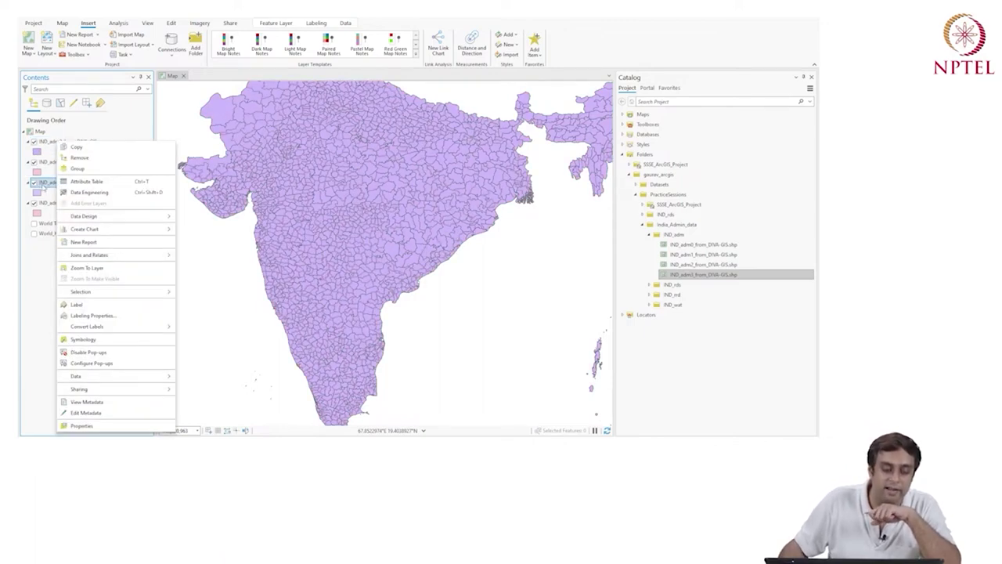
{"action": "left_click", "coordinate": [44, 187]}
{"action": "left_click", "coordinate": [43, 188]}
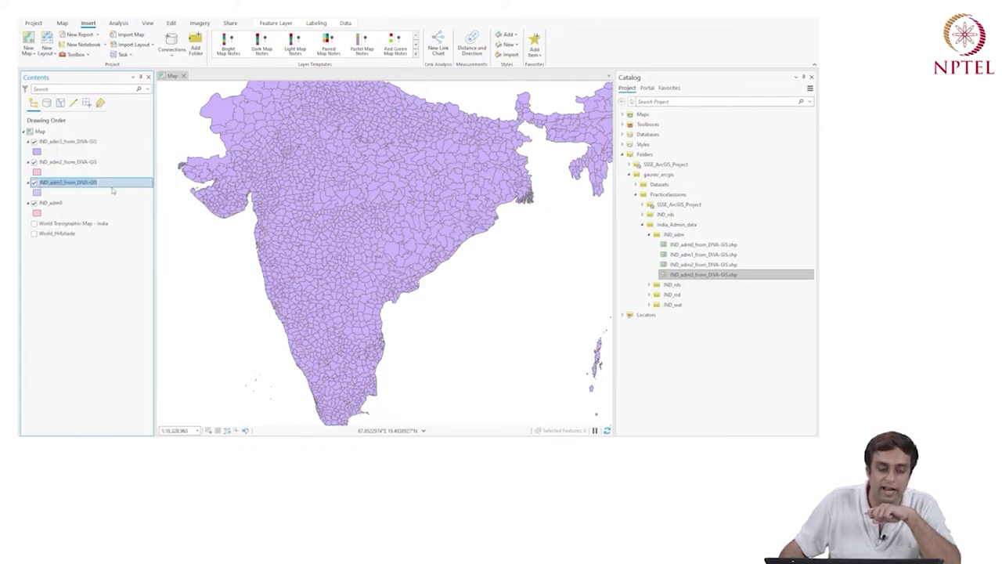
{"action": "left_click", "coordinate": [33, 142]}
{"action": "left_click", "coordinate": [33, 162]}
{"action": "left_click", "coordinate": [33, 203]}
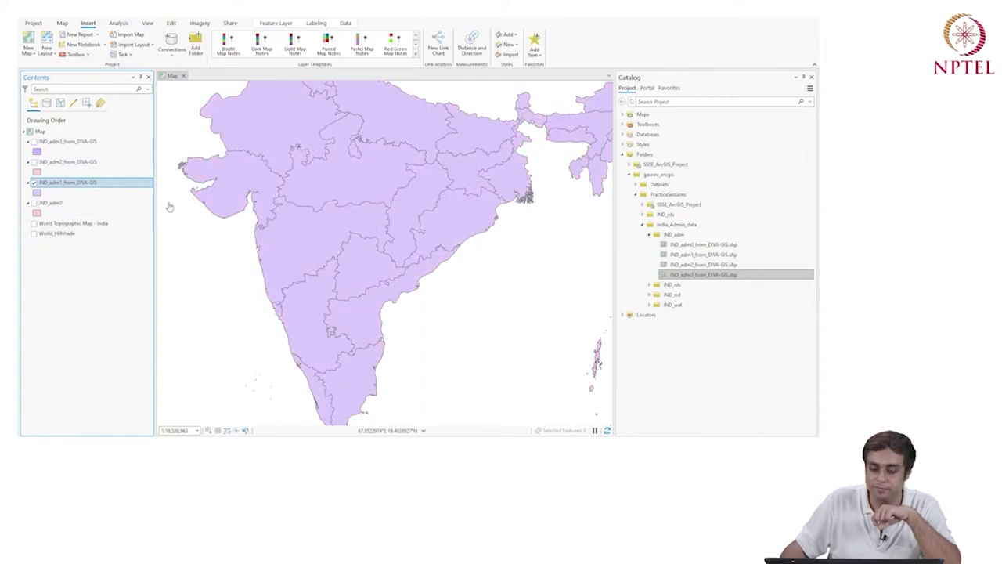
- Examine the data type, shapefile path and geometry type in the IND_adm1_from_DIVA-GIS layer's source properties
{"action": "right_click", "coordinate": [87, 186]}
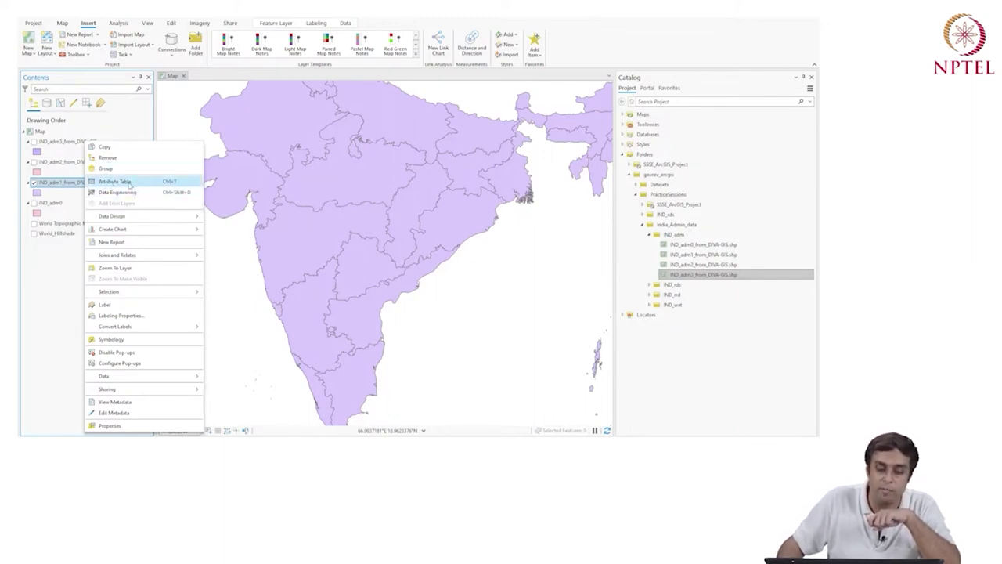
{"action": "left_click", "coordinate": [110, 425]}
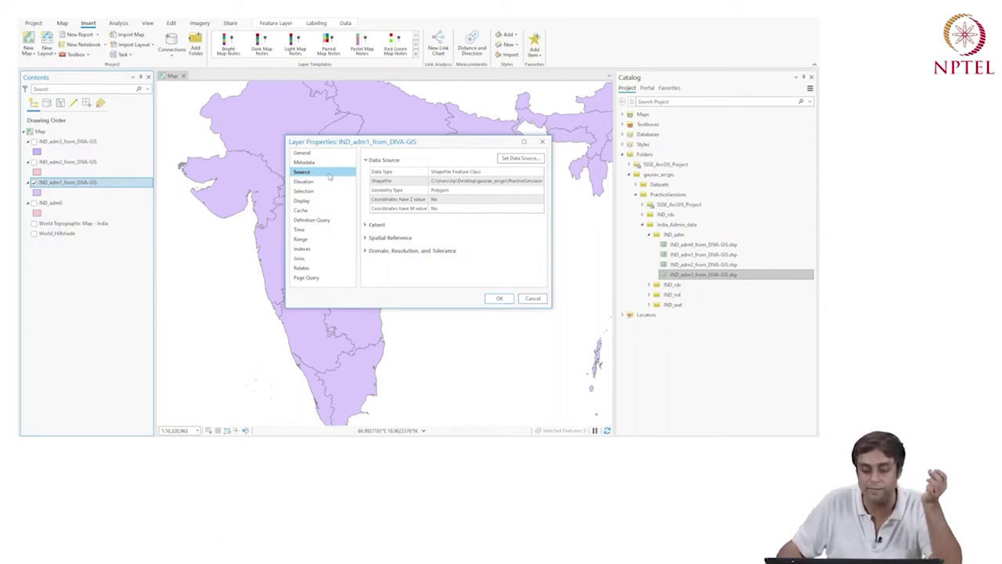
{"action": "left_click_drag", "start_coordinate": [427, 174], "coordinate": [499, 180]}
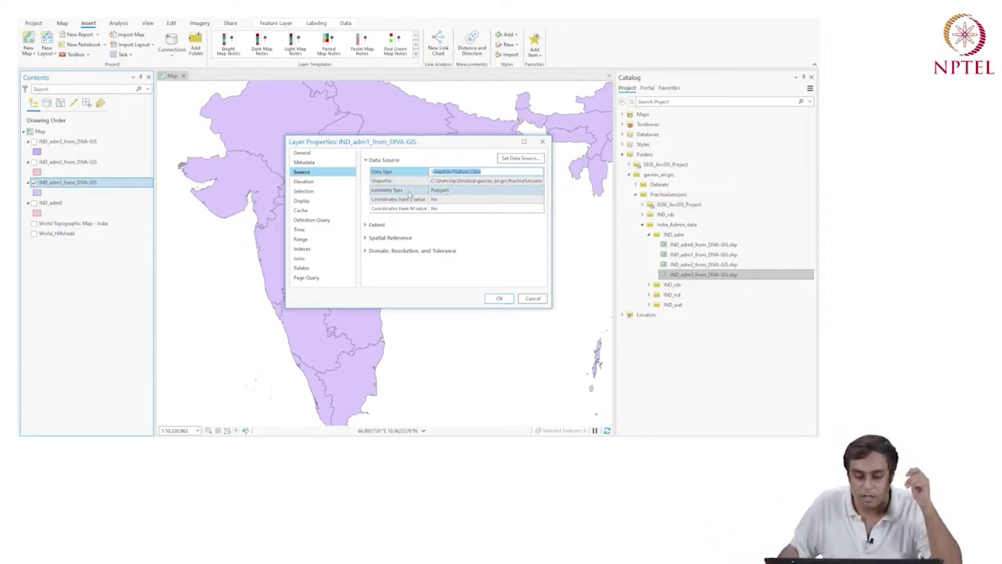
{"action": "left_click", "coordinate": [442, 190]}
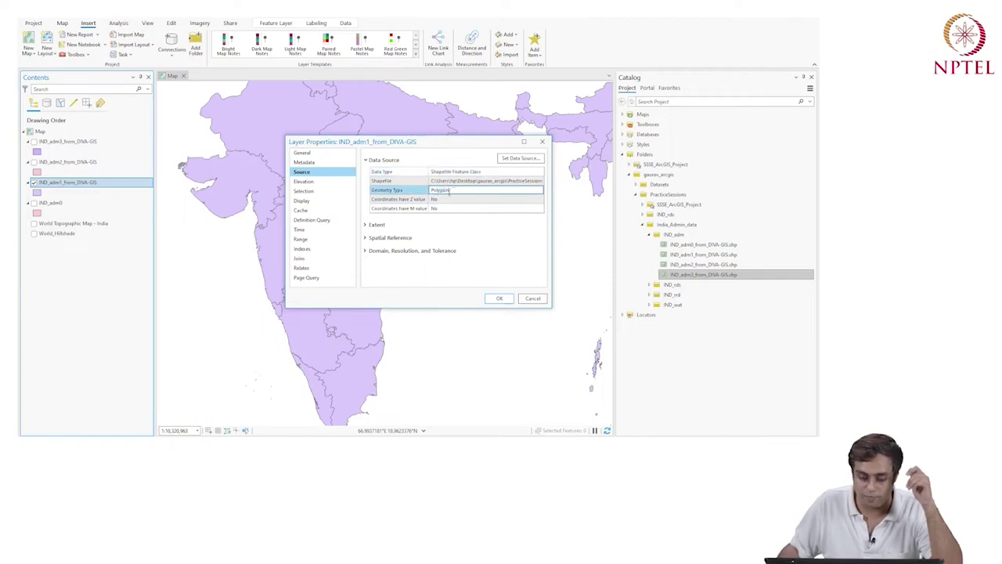
{"action": "left_click_drag", "start_coordinate": [433, 181], "coordinate": [558, 178]}
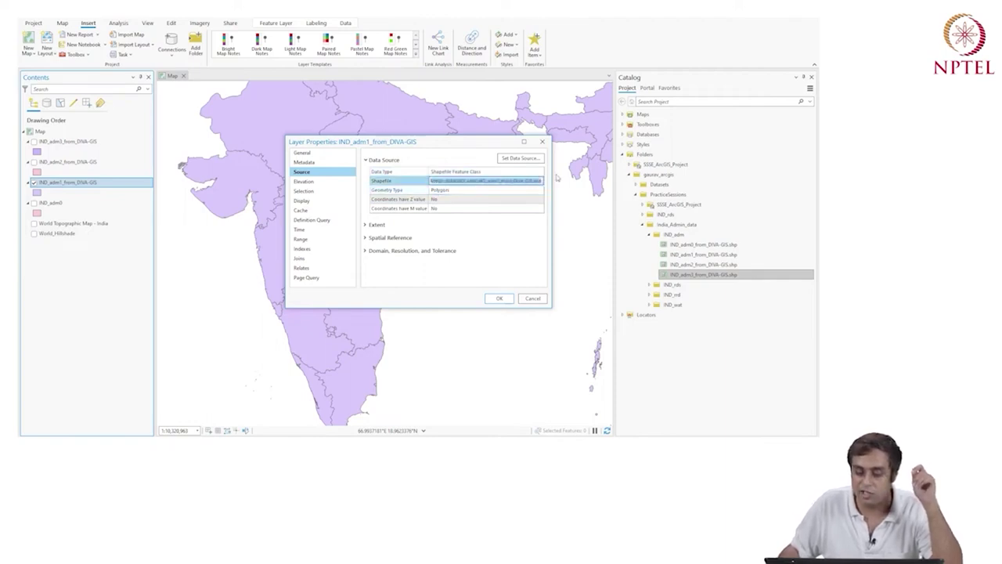
{"action": "left_click_drag", "start_coordinate": [458, 184], "coordinate": [546, 184]}
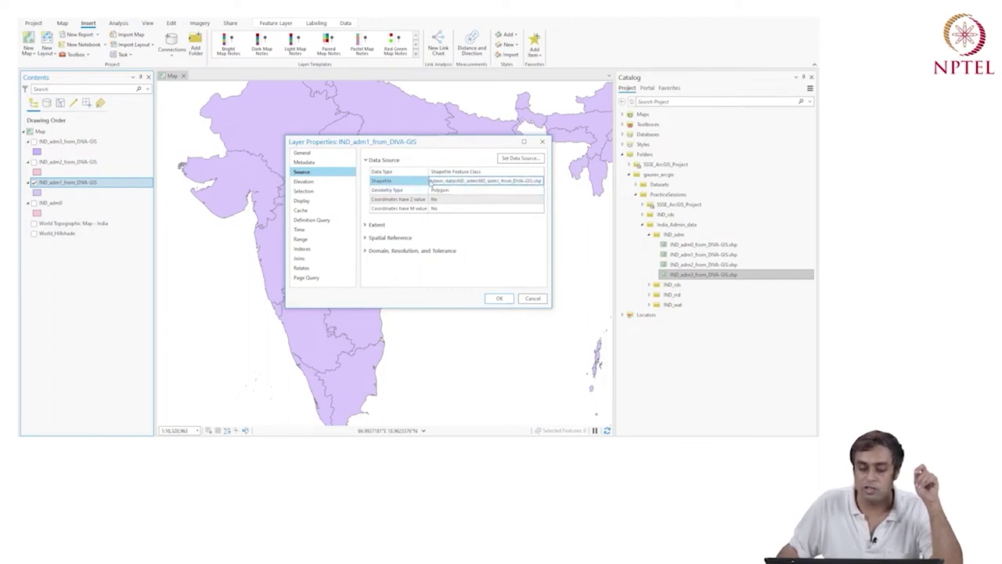
{"action": "left_click_drag", "start_coordinate": [446, 180], "coordinate": [536, 190]}
{"action": "left_click", "coordinate": [514, 181]}
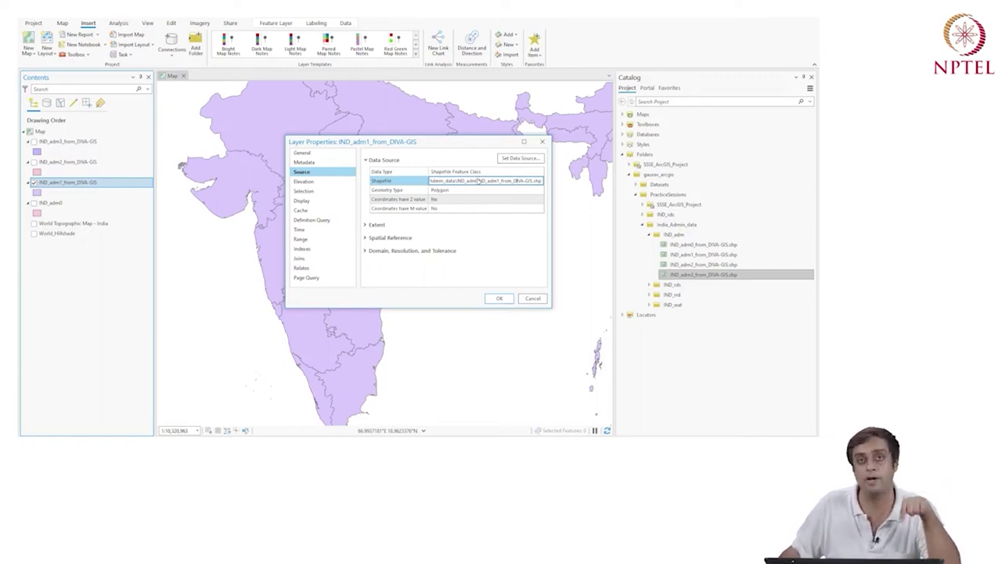
- Examine the geographic coordinate system in the IND_adm1_from_DIVA-GIS layer's spatial reference details
{"action": "left_click", "coordinate": [373, 243]}
{"action": "left_click", "coordinate": [441, 248]}
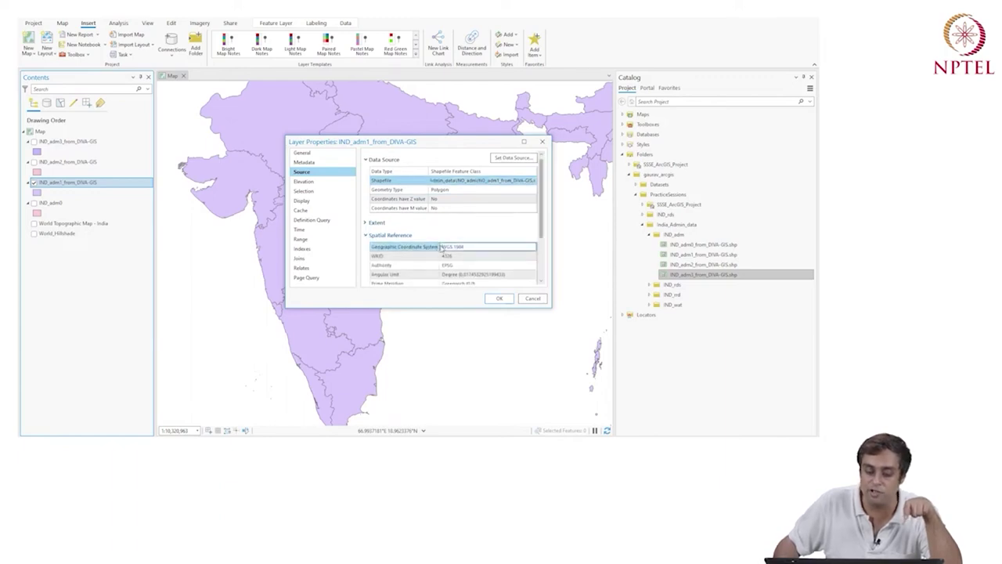
{"action": "left_click_drag", "start_coordinate": [467, 245], "coordinate": [440, 245]}
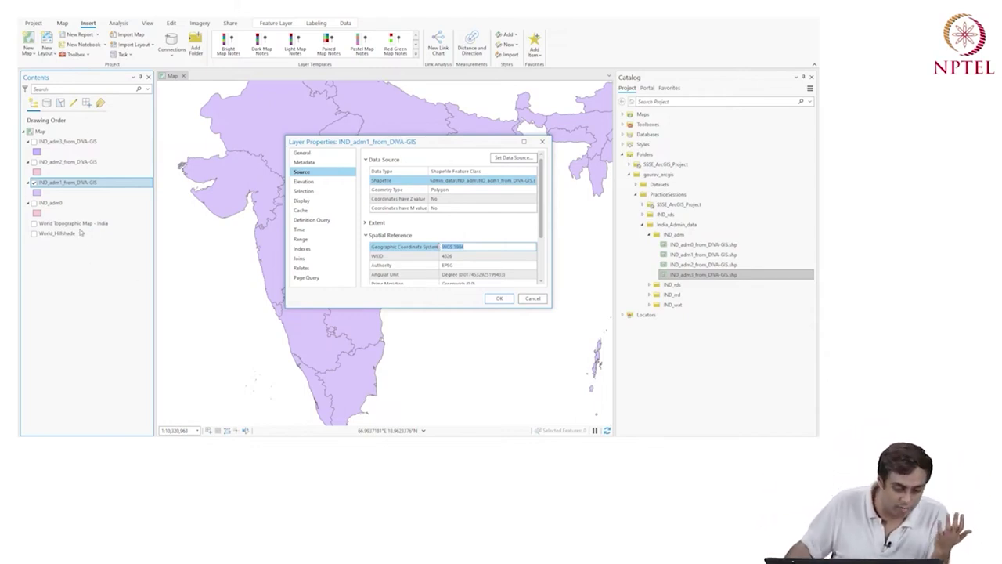
{"action": "left_click", "coordinate": [500, 298]}
- Examine the projected coordinate system in the World Topographic Map - India layer's source properties
{"action": "right_click", "coordinate": [81, 223]}
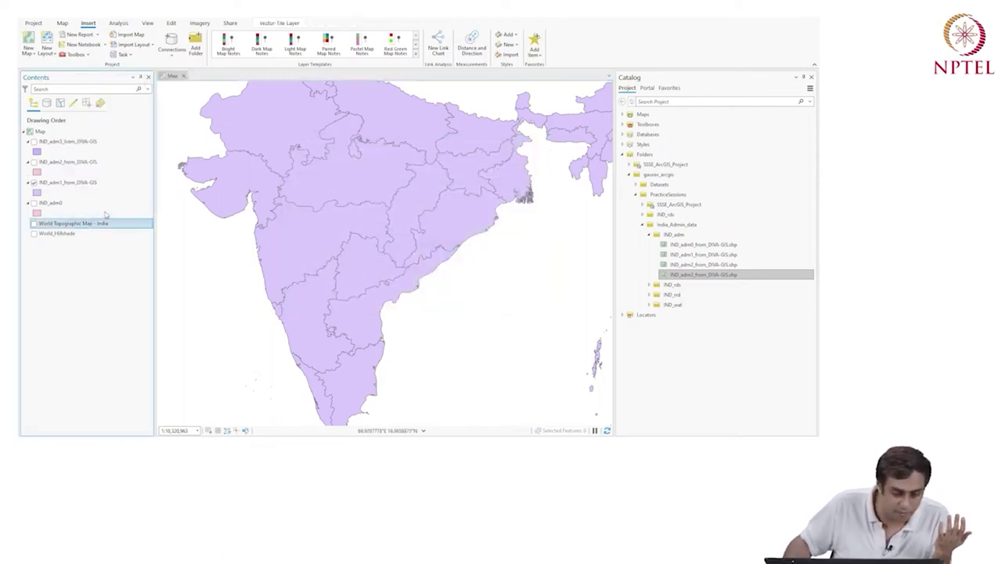
{"action": "left_click", "coordinate": [100, 212]}
{"action": "left_click", "coordinate": [389, 223]}
{"action": "left_click", "coordinate": [443, 231]}
{"action": "double_click", "coordinate": [443, 231]}
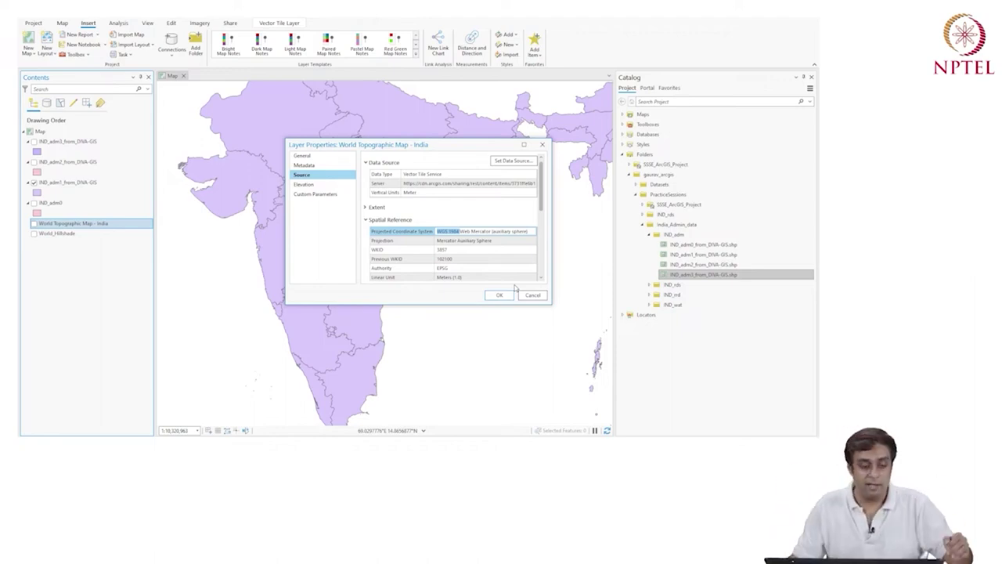
{"action": "left_click", "coordinate": [542, 144]}
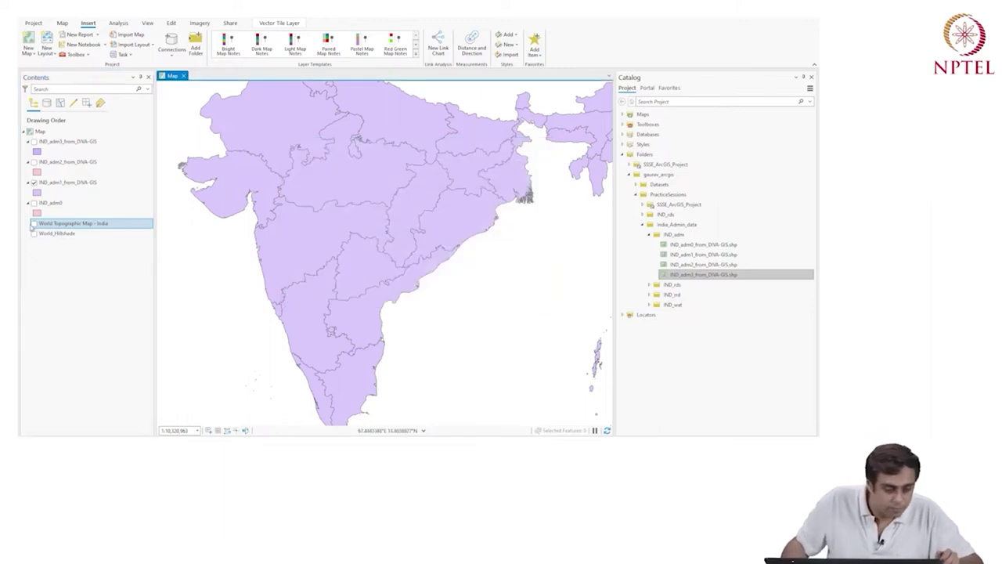
- Show the World Topographic Map - India basemap and give IND_adm1_from_DIVA-GIS the first unfilled Black Outline symbol
{"action": "left_click", "coordinate": [33, 224]}
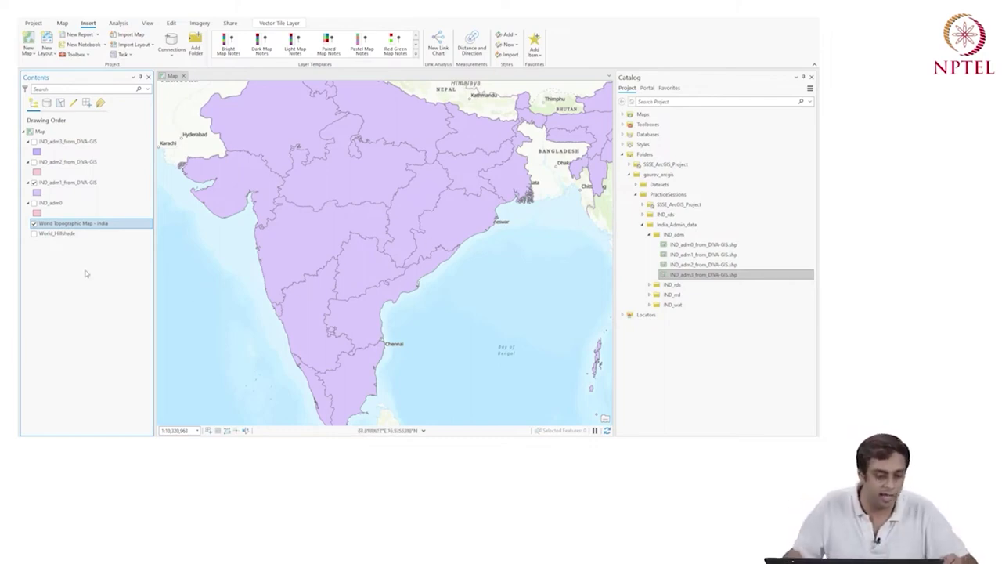
{"action": "right_click", "coordinate": [63, 182]}
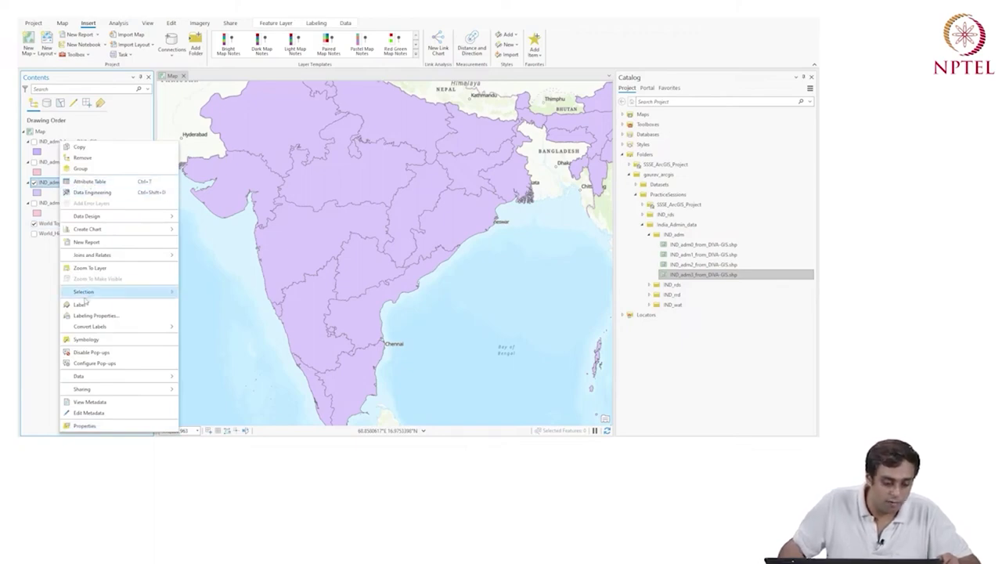
{"action": "left_click", "coordinate": [86, 339]}
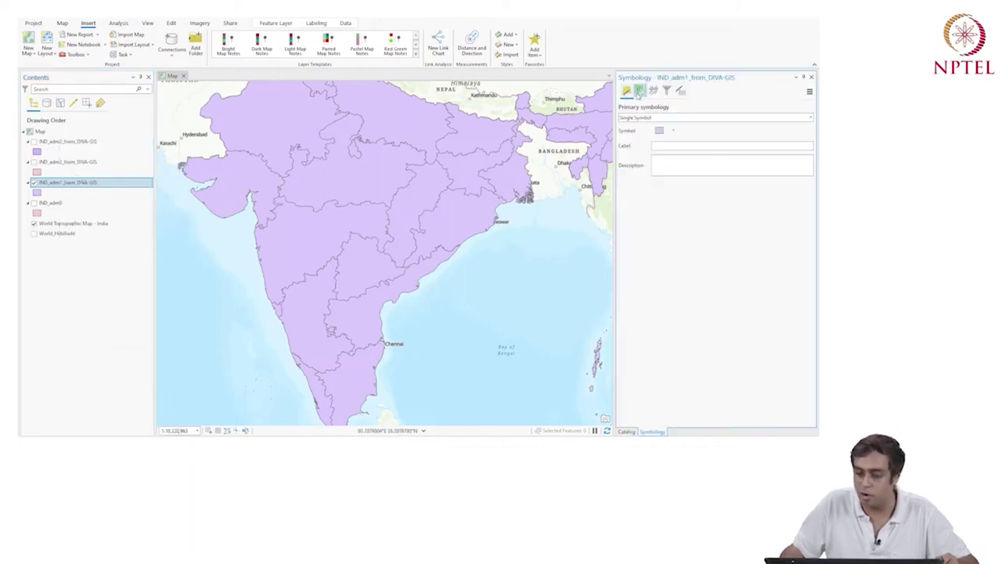
{"action": "left_click", "coordinate": [679, 91]}
{"action": "left_click", "coordinate": [626, 90]}
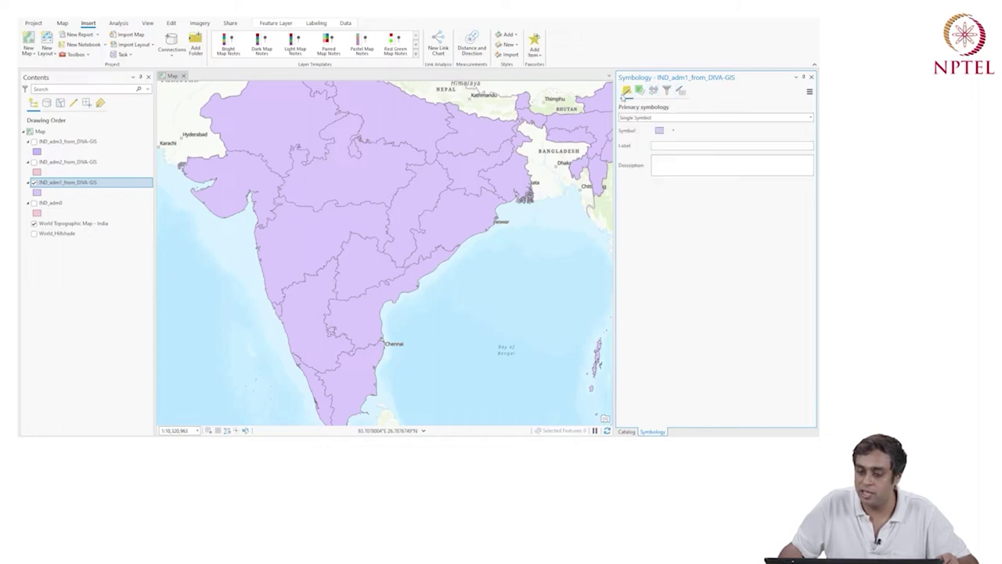
{"action": "left_click", "coordinate": [660, 130]}
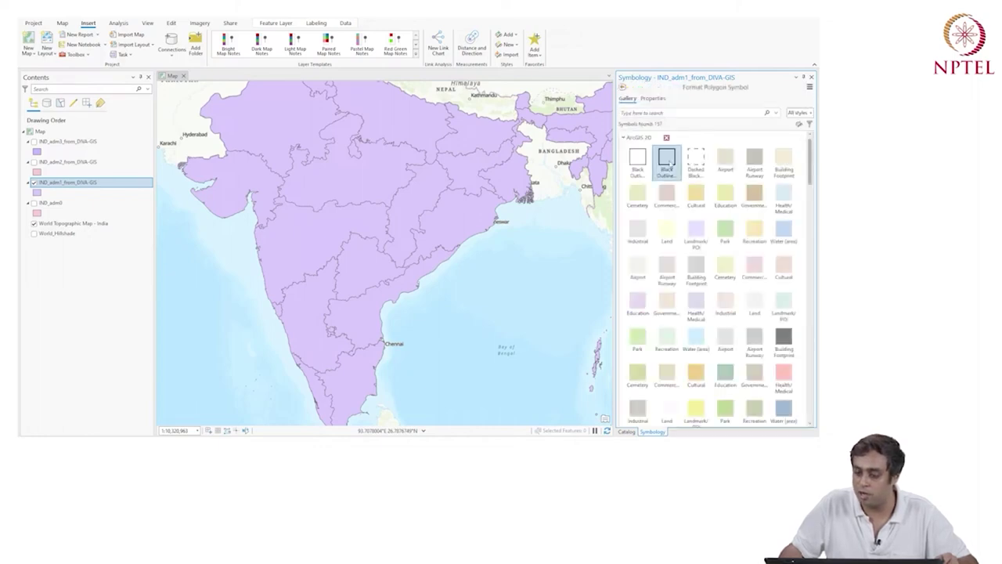
{"action": "left_click", "coordinate": [641, 166]}
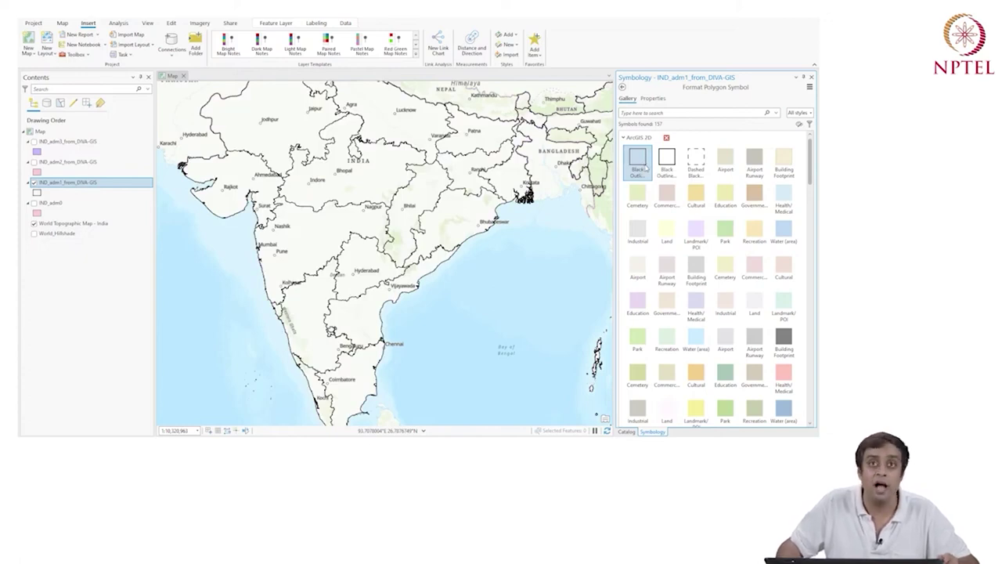
{"action": "left_click", "coordinate": [811, 77]}
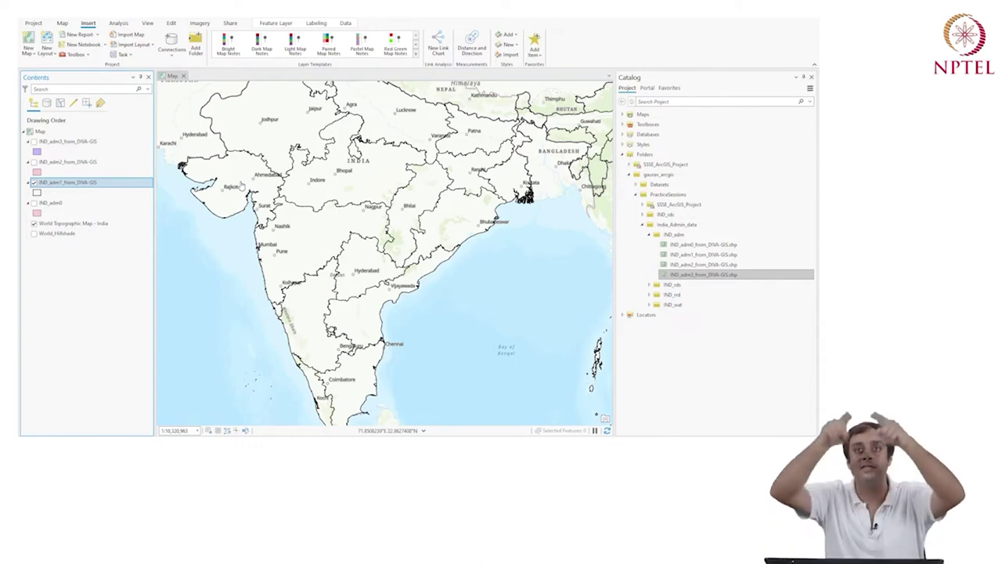
- Open the IND_adm1_from_DIVA-GIS attribute table, highlight the Shape field and review the columns and records
{"action": "left_click_drag", "start_coordinate": [409, 100], "coordinate": [417, 169]}
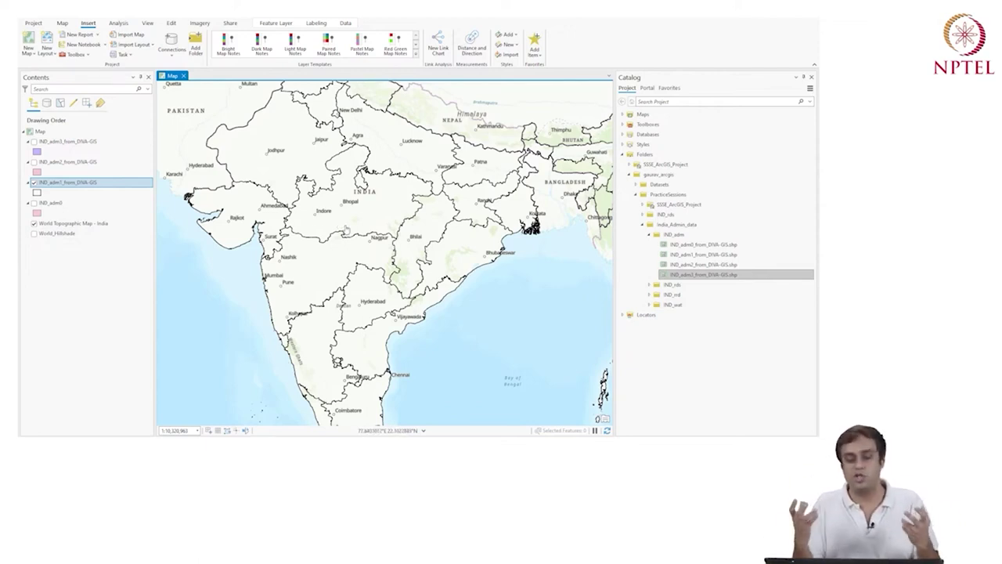
{"action": "right_click", "coordinate": [51, 184]}
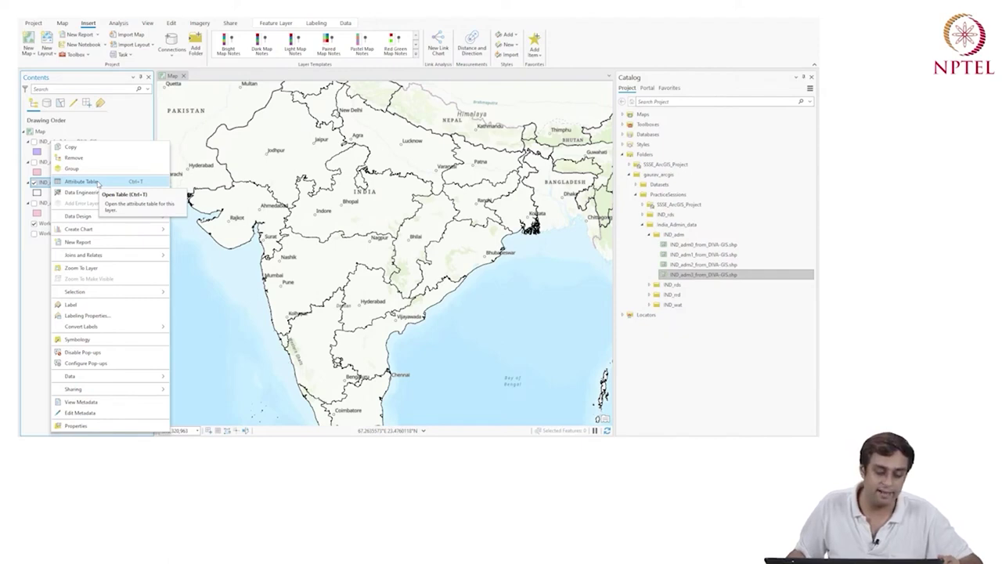
{"action": "left_click", "coordinate": [81, 181]}
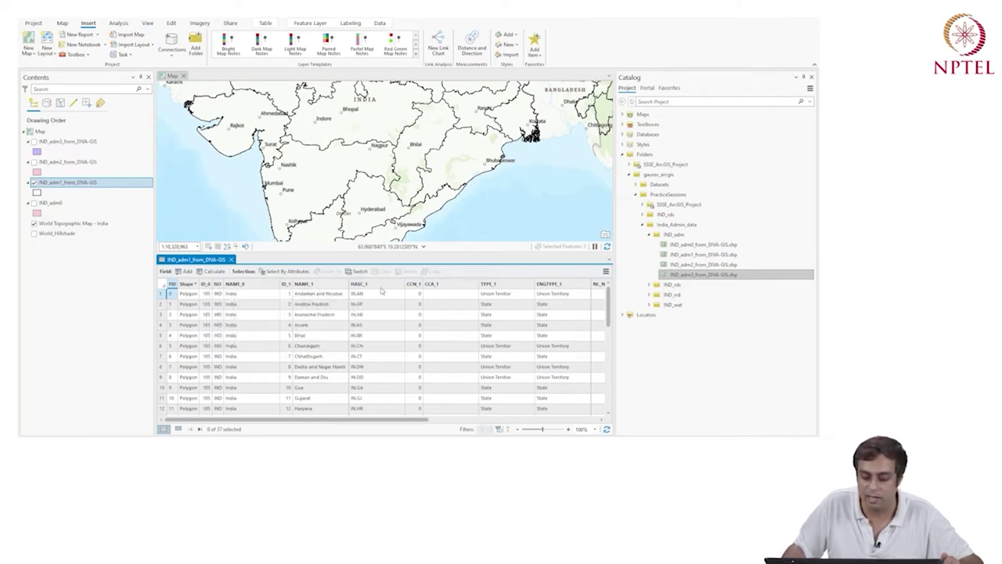
{"action": "left_click_drag", "start_coordinate": [366, 422], "coordinate": [529, 423]}
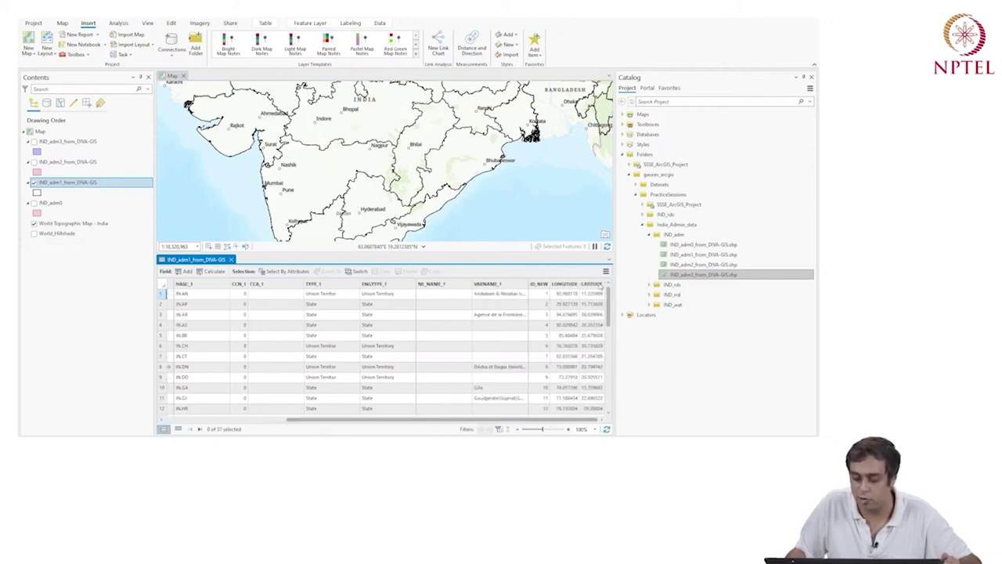
{"action": "left_click_drag", "start_coordinate": [513, 421], "coordinate": [354, 423]}
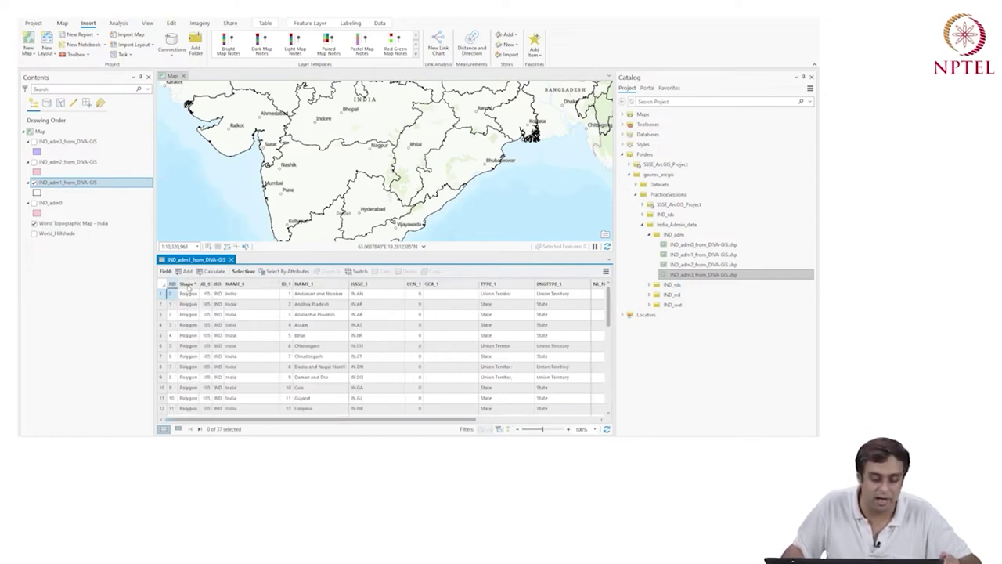
{"action": "left_click", "coordinate": [188, 285]}
{"action": "left_click_drag", "start_coordinate": [610, 306], "coordinate": [598, 358]}
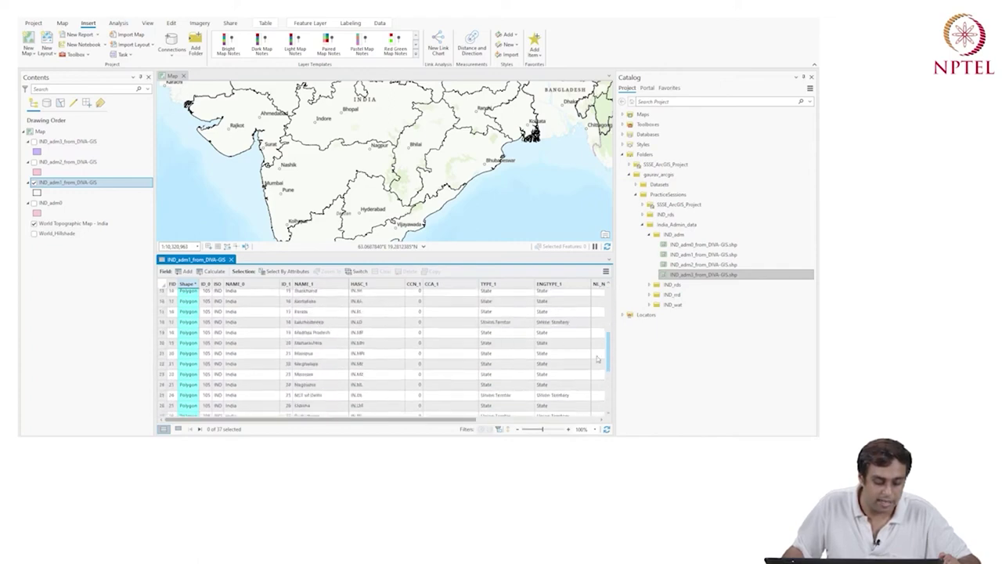
{"action": "scroll", "coordinate": [597, 357], "scroll_direction": "down", "scroll_amount": 5}
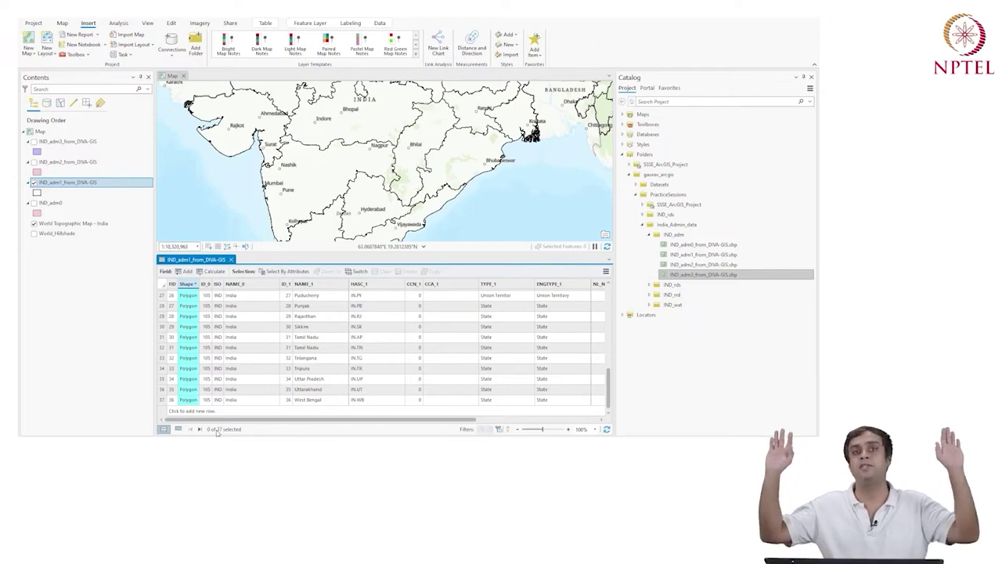
- Identify several state polygons on the map one after another, ending with Chhattisgarh, to view their attributes
{"action": "left_click", "coordinate": [305, 188]}
{"action": "left_click", "coordinate": [305, 188]}
{"action": "left_click", "coordinate": [360, 116]}
{"action": "left_click", "coordinate": [435, 121]}
{"action": "left_click", "coordinate": [235, 113]}
{"action": "left_click", "coordinate": [467, 144]}
{"action": "left_click", "coordinate": [472, 110]}
{"action": "left_click", "coordinate": [442, 141]}
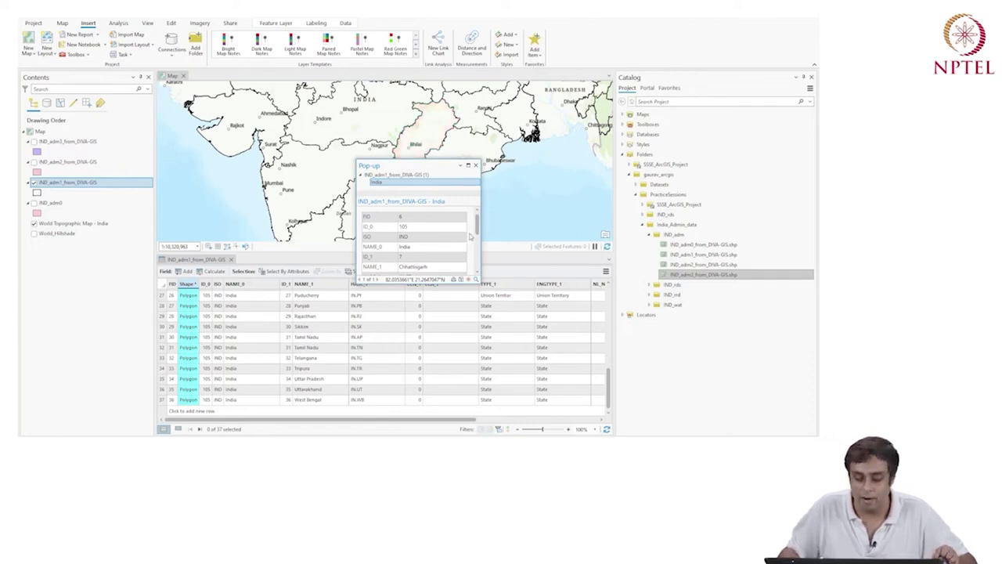
- Identify Madhya Pradesh on the map and select its matching record in the attribute table
{"action": "left_click", "coordinate": [373, 128]}
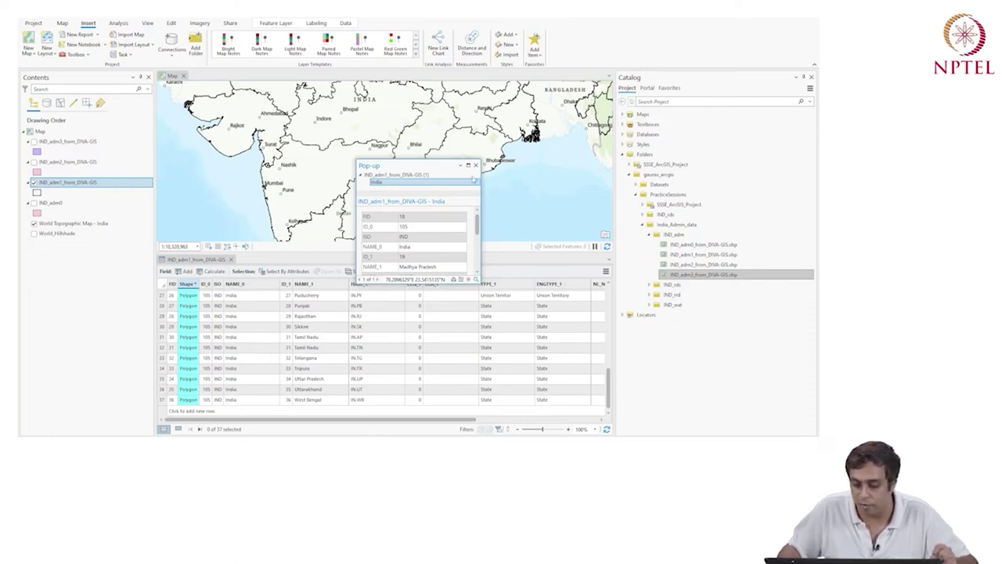
{"action": "left_click_drag", "start_coordinate": [608, 389], "coordinate": [607, 350]}
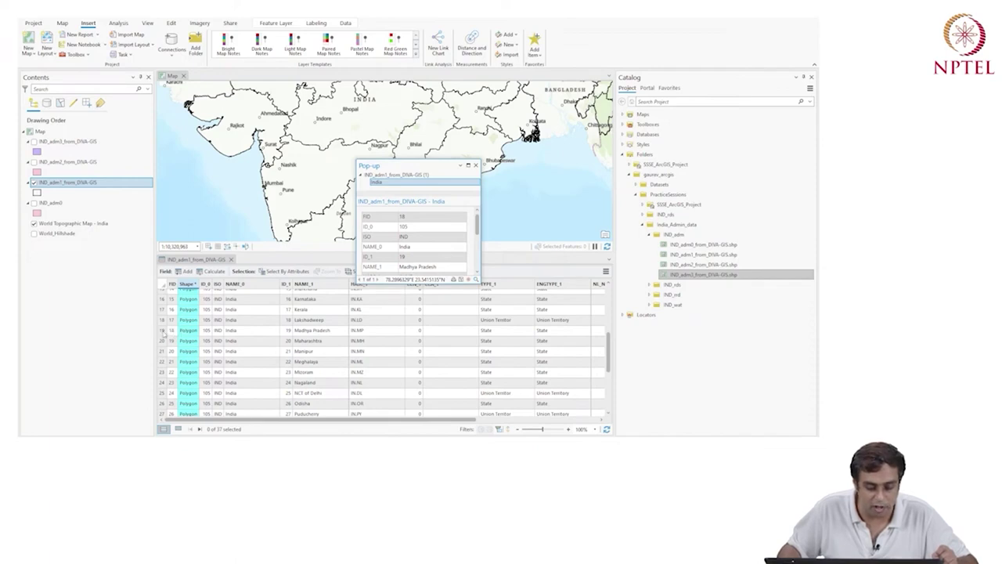
{"action": "left_click", "coordinate": [164, 330]}
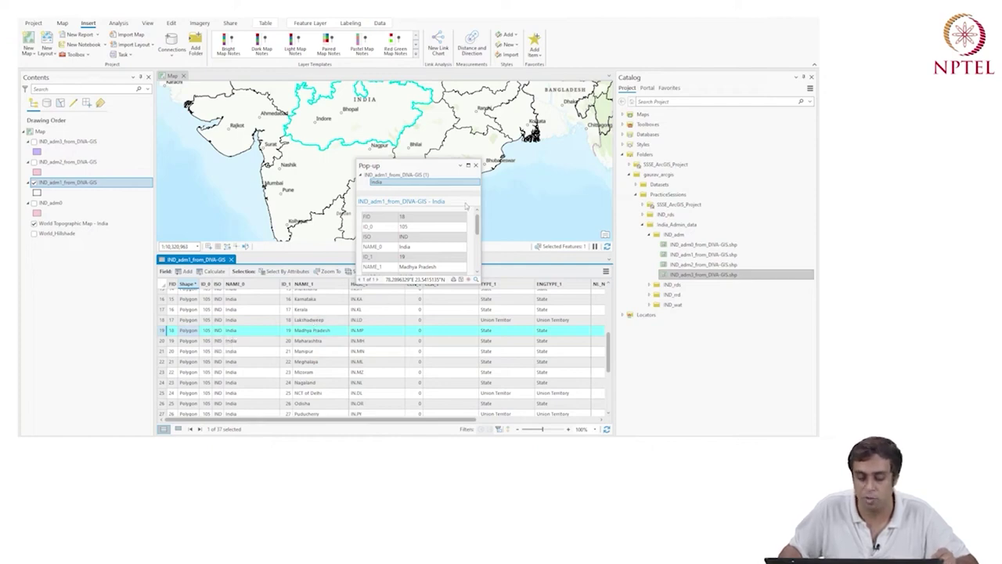
{"action": "mouse_move", "coordinate": [476, 225]}
{"action": "left_mouse_down"}
{"action": "mouse_move", "coordinate": [477, 233]}
{"action": "mouse_move", "coordinate": [475, 219]}
{"action": "left_mouse_up"}
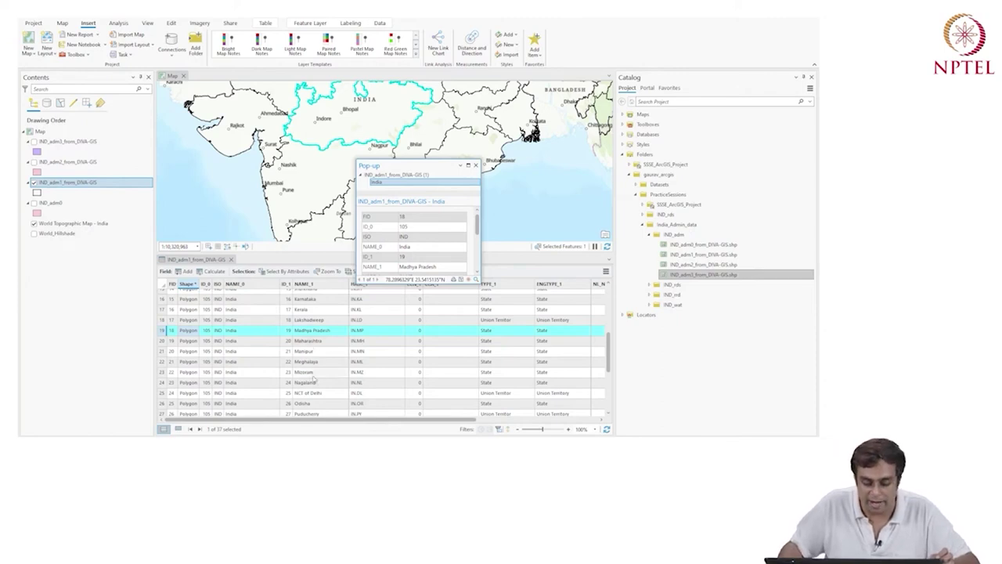
- Identify Uttar Pradesh on the map and select its matching record in the attribute table
{"action": "left_click", "coordinate": [436, 91]}
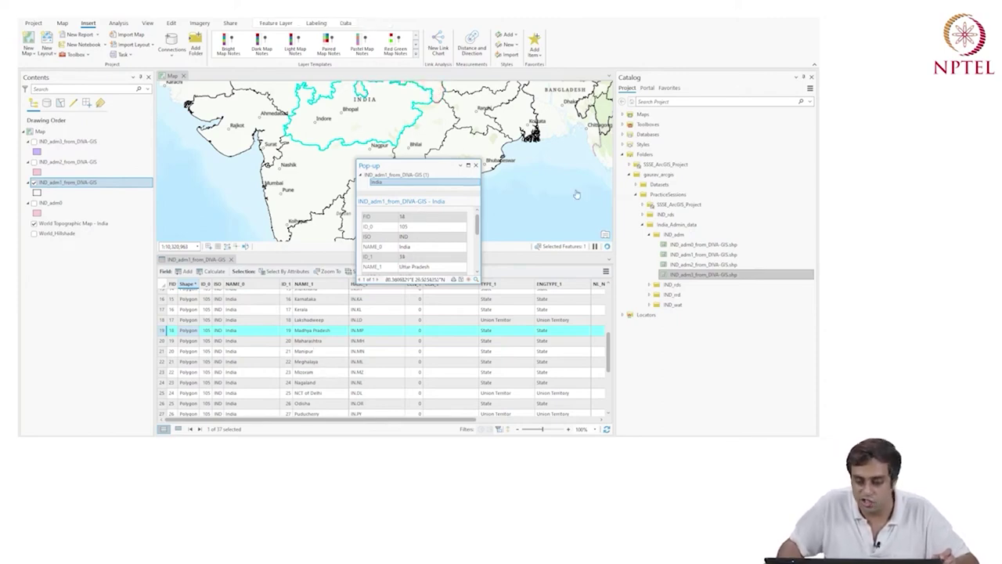
{"action": "scroll", "coordinate": [610, 356], "scroll_direction": "up", "scroll_amount": 2}
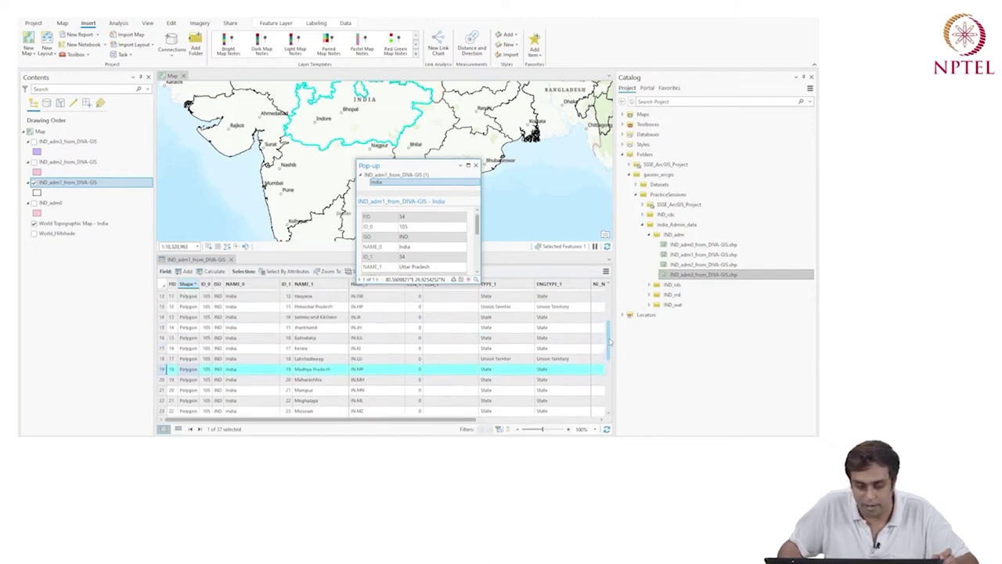
{"action": "left_click", "coordinate": [526, 197]}
{"action": "key", "text": "Up"}
{"action": "key", "text": "Up"}
{"action": "key", "text": "Up"}
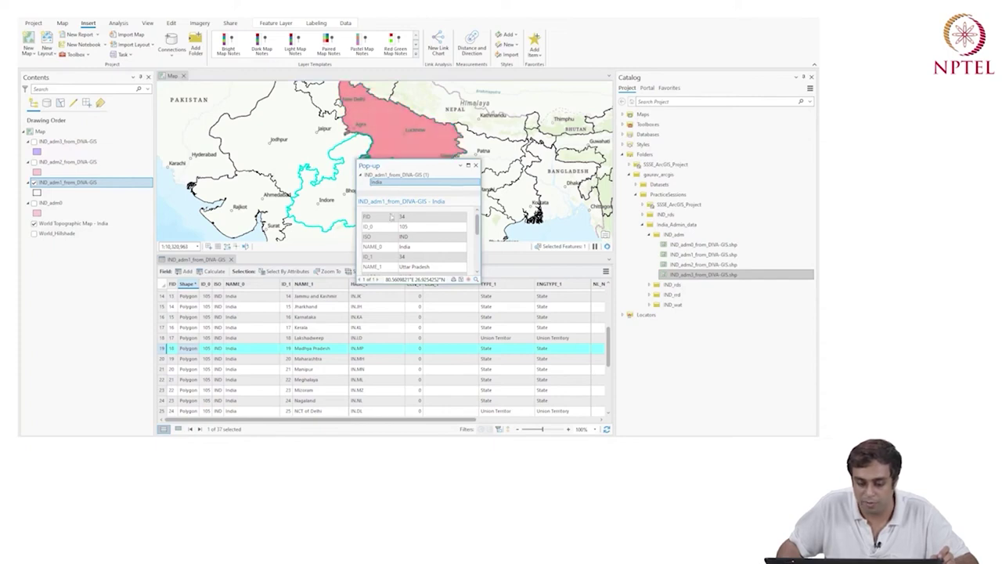
{"action": "scroll", "coordinate": [609, 344], "scroll_direction": "down", "scroll_amount": 3}
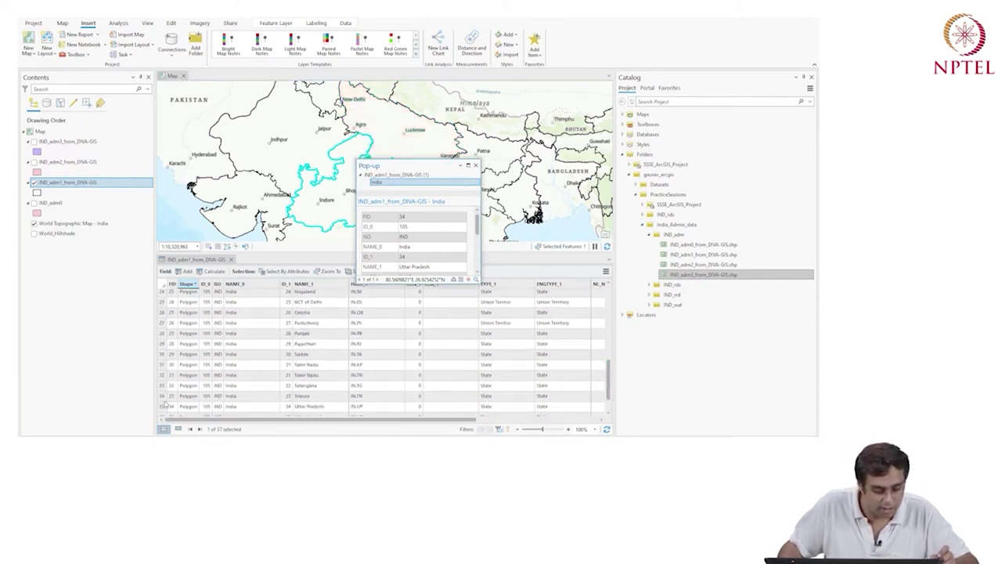
{"action": "left_click", "coordinate": [164, 406]}
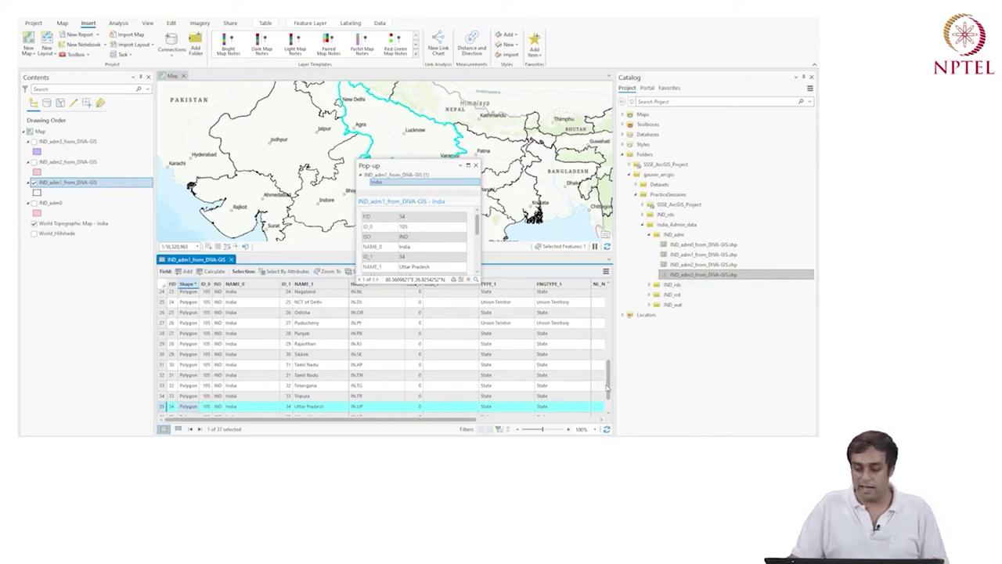
- Add the Madhya Pradesh record to the table selection and close the pop-up
{"action": "scroll", "coordinate": [608, 388], "scroll_direction": "up", "scroll_amount": 2}
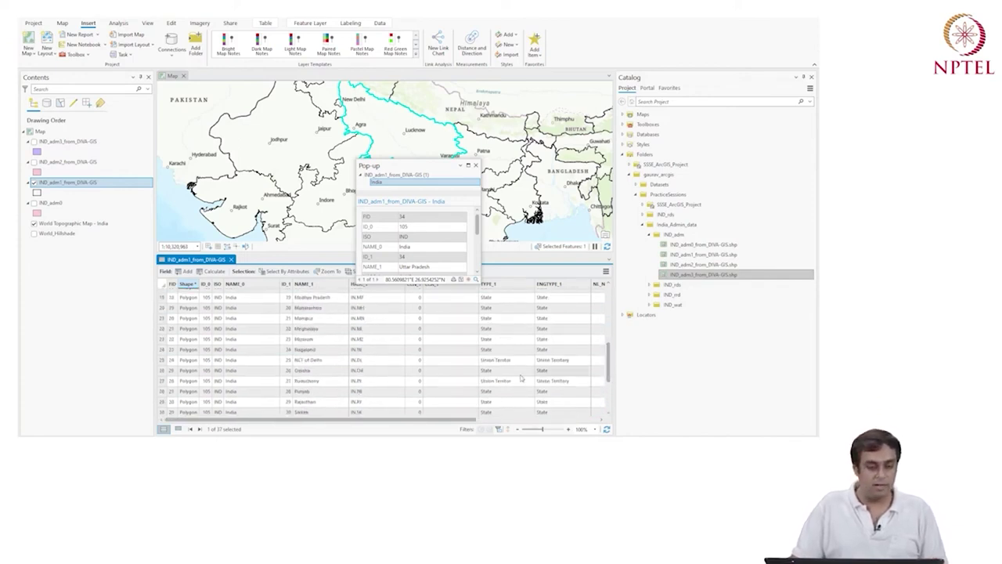
{"action": "left_click", "coordinate": [163, 298], "text": "ctrl"}
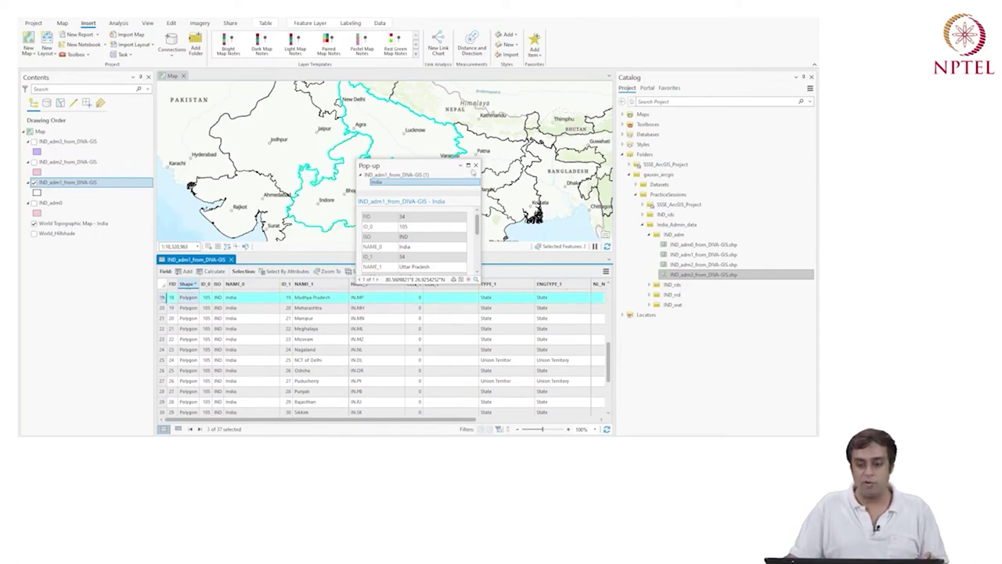
{"action": "left_click", "coordinate": [474, 166]}
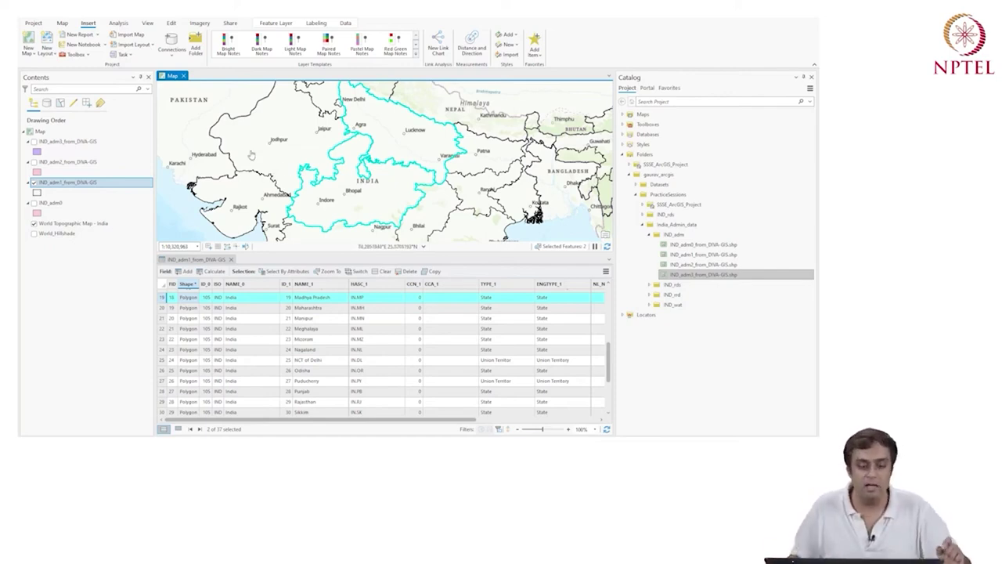
- Identify Rajasthan and Bihar on the map with the Explore tool, closing each pop-up after viewing its attributes
{"action": "left_click", "coordinate": [63, 23]}
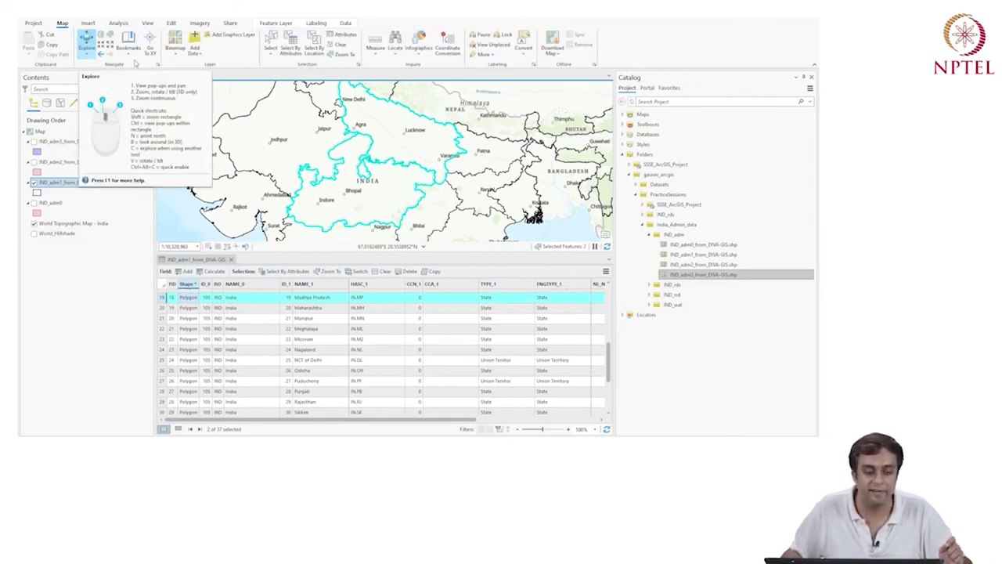
{"action": "left_click", "coordinate": [277, 155]}
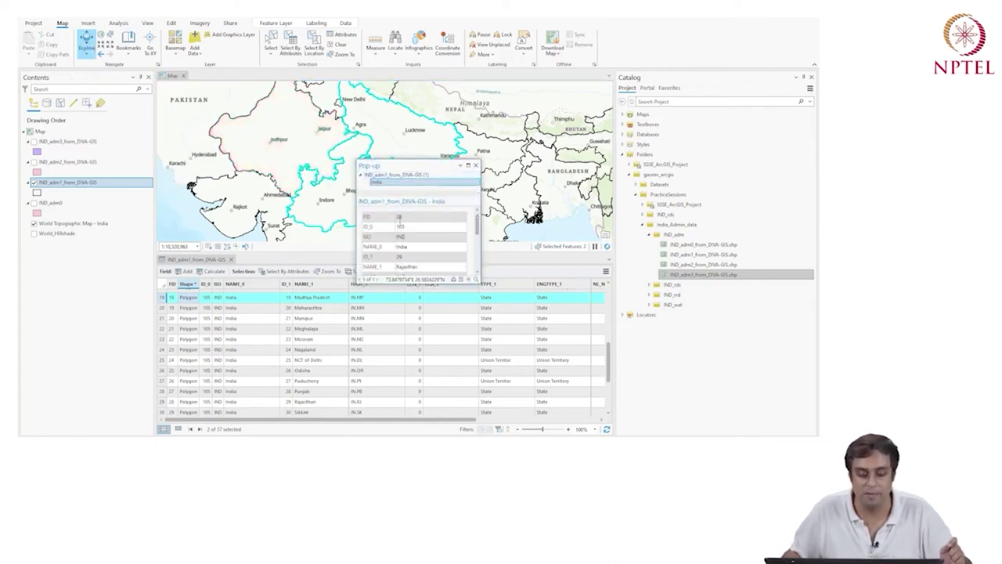
{"action": "scroll", "coordinate": [476, 224], "scroll_direction": "down", "scroll_amount": 2}
{"action": "scroll", "coordinate": [473, 224], "scroll_direction": "up", "scroll_amount": 2}
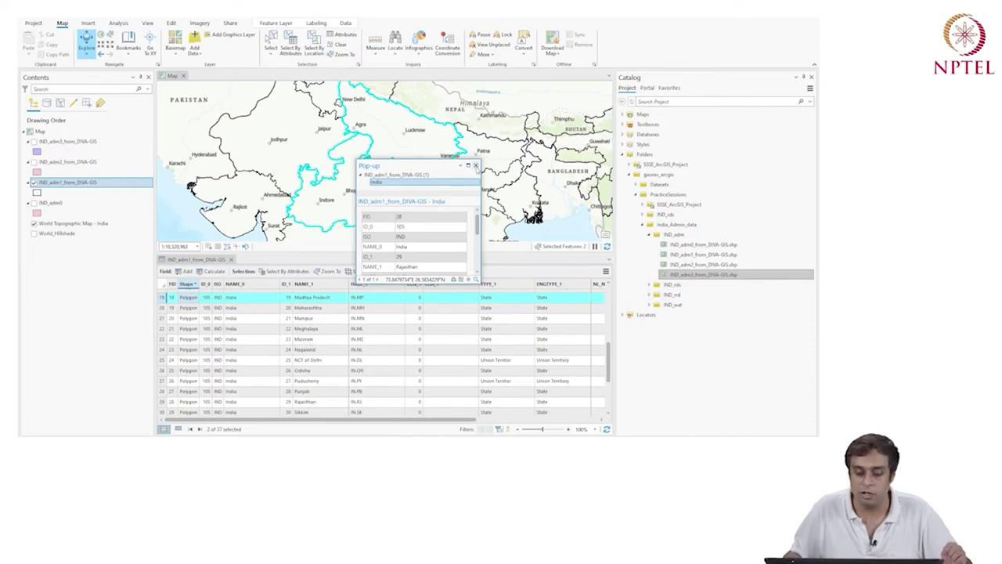
{"action": "left_click", "coordinate": [475, 165]}
{"action": "left_click", "coordinate": [484, 158]}
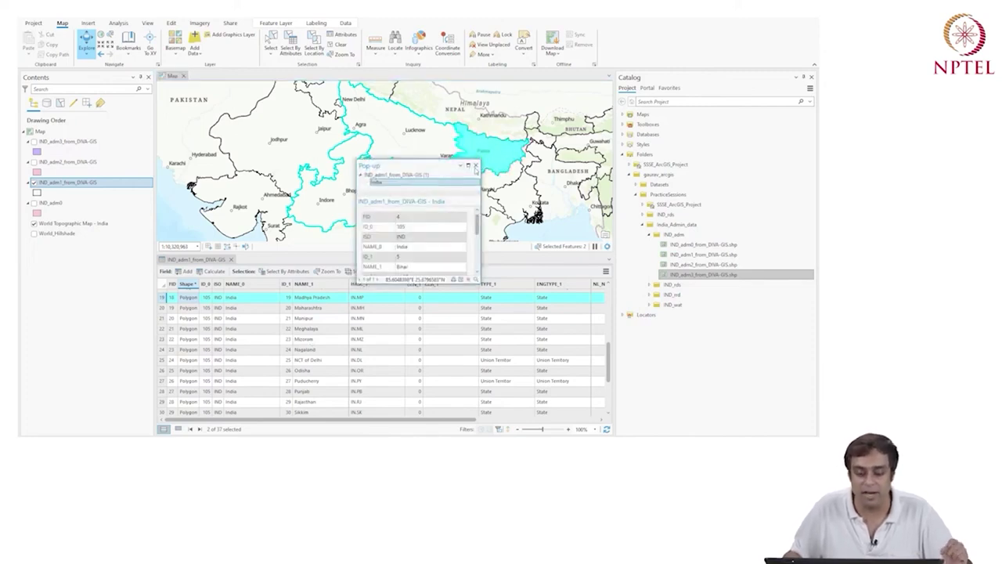
{"action": "left_click", "coordinate": [476, 166]}
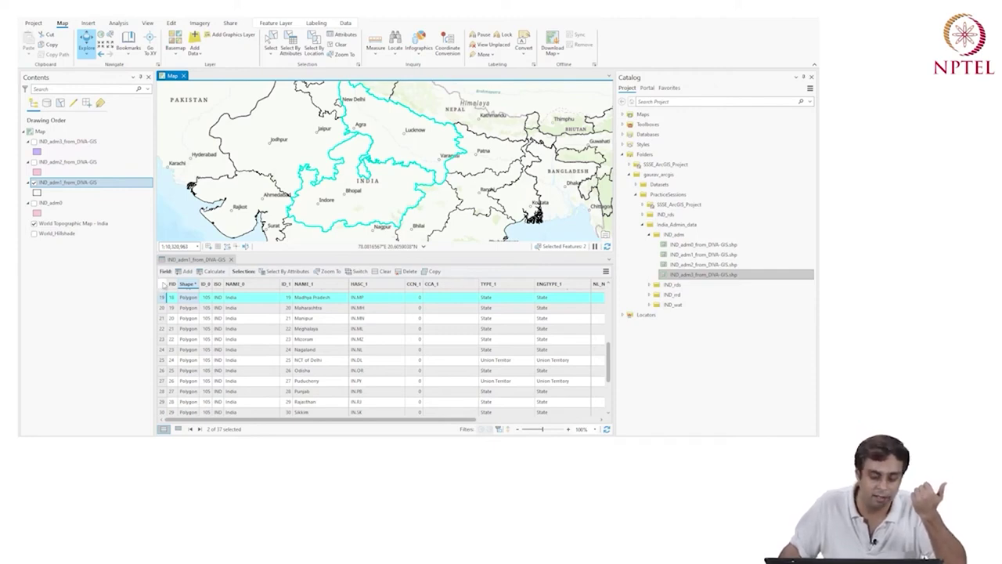
- Clear the selected state records and close the IND_adm1_from_DIVA-GIS attribute table
{"action": "left_click", "coordinate": [161, 285]}
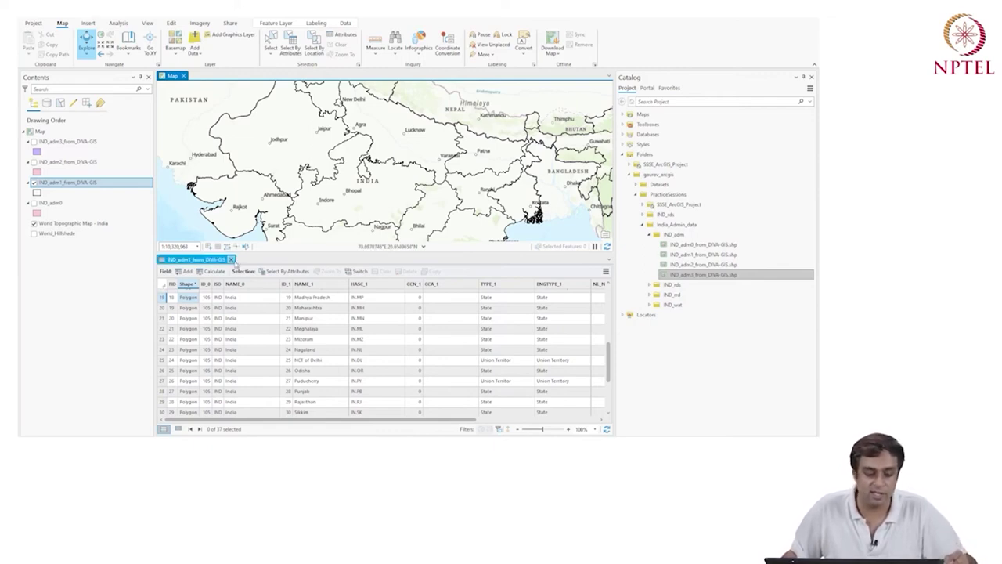
{"action": "left_click", "coordinate": [231, 259]}
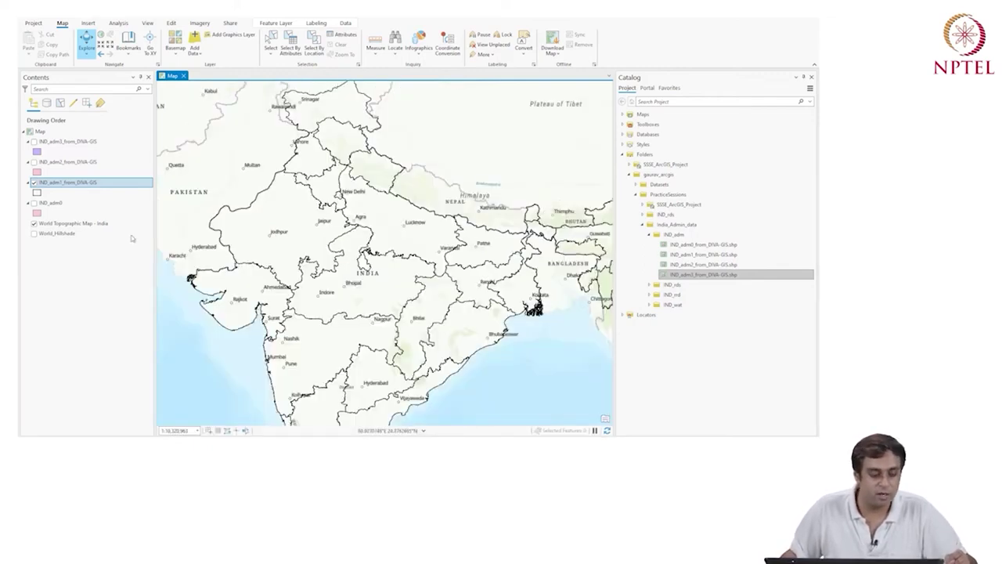
- Display the IND_adm2_from_DIVA-GIS layer on the map
{"action": "left_click", "coordinate": [34, 161]}
{"action": "left_click_drag", "start_coordinate": [321, 277], "coordinate": [311, 257]}
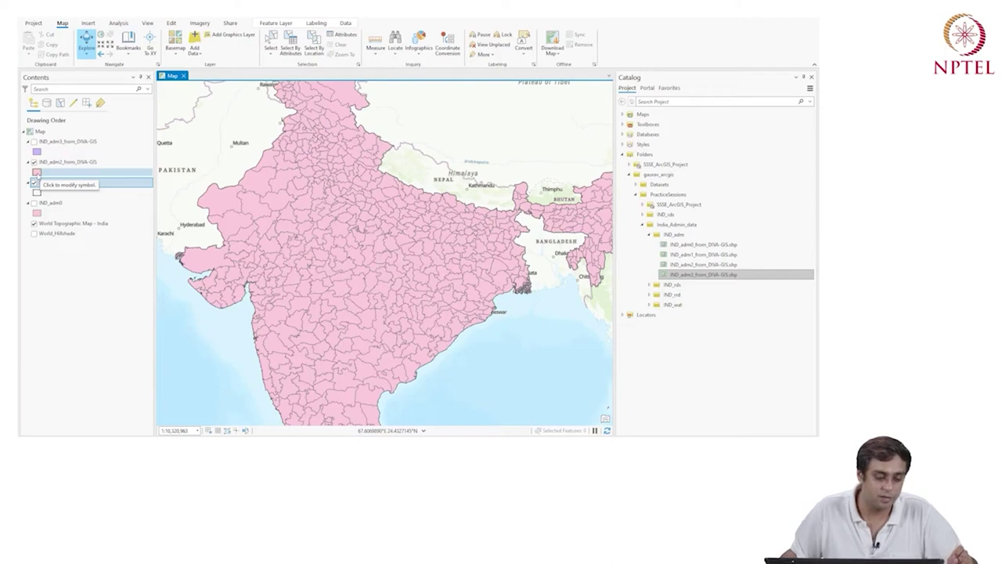
{"action": "right_click", "coordinate": [61, 164]}
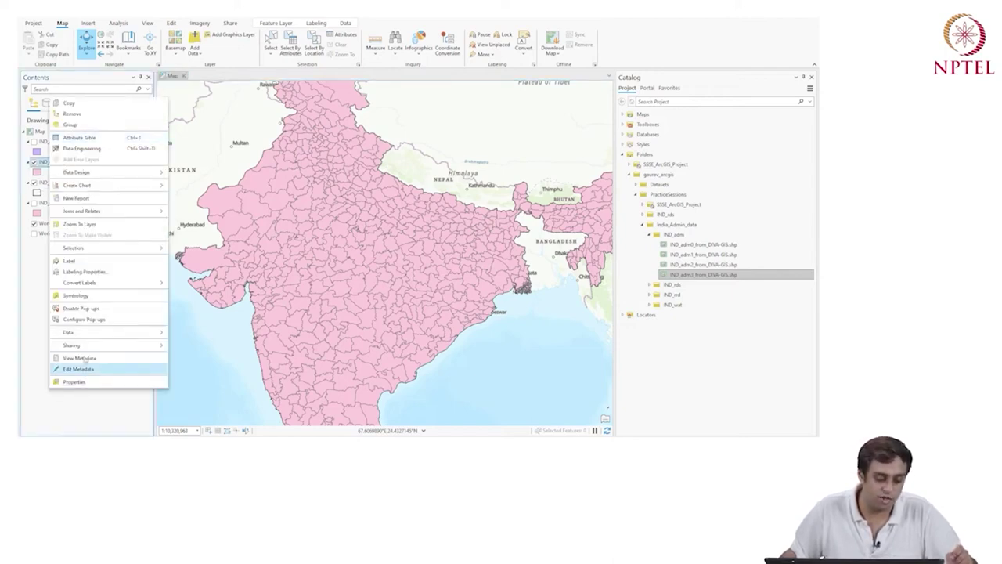
{"action": "left_click", "coordinate": [69, 294]}
{"action": "left_click", "coordinate": [27, 293]}
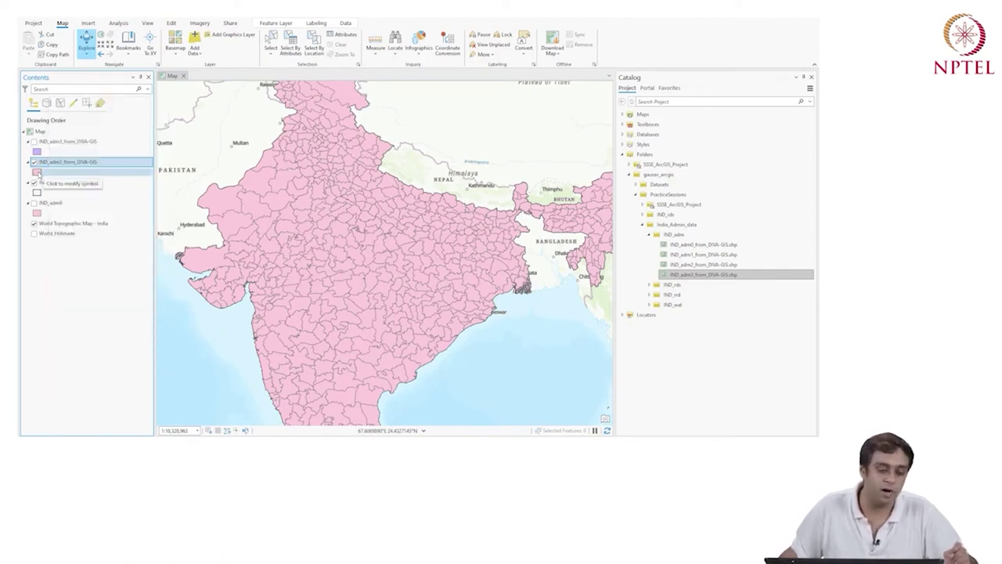
- Set the fill of the IND_adm2_from_DIVA-GIS polygon symbol to No color
{"action": "left_click", "coordinate": [37, 173]}
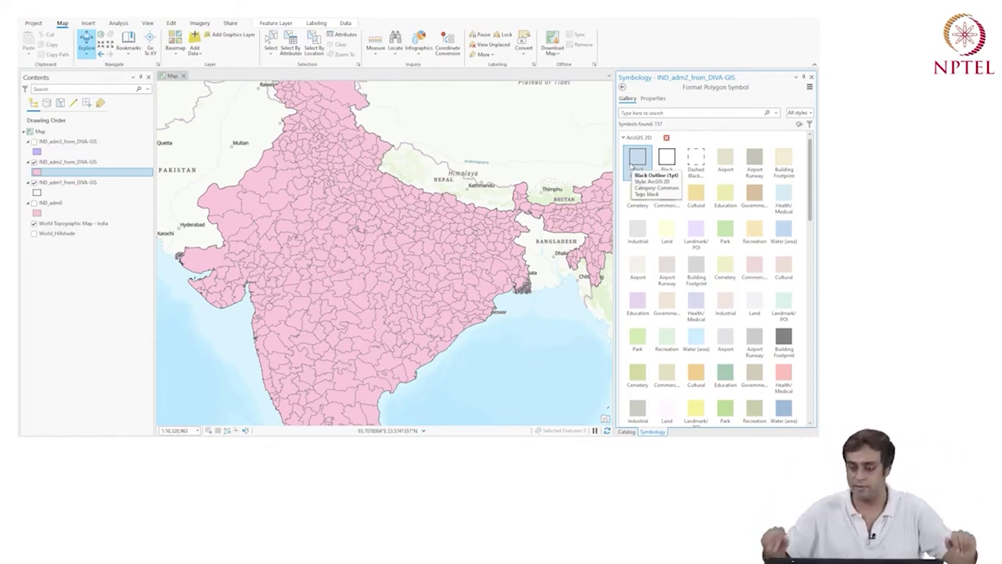
{"action": "left_click", "coordinate": [810, 87]}
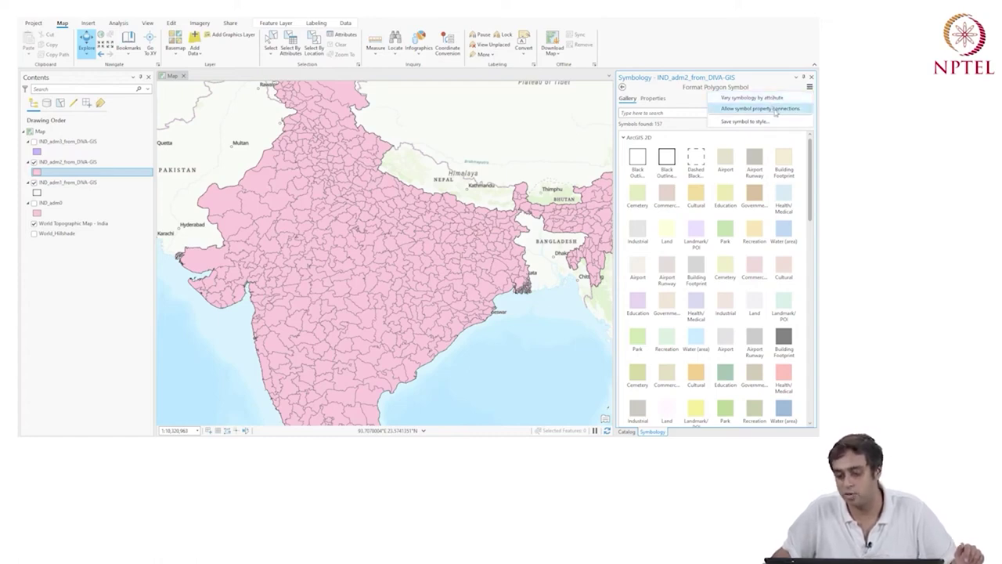
{"action": "left_click", "coordinate": [656, 99]}
{"action": "left_click", "coordinate": [656, 99]}
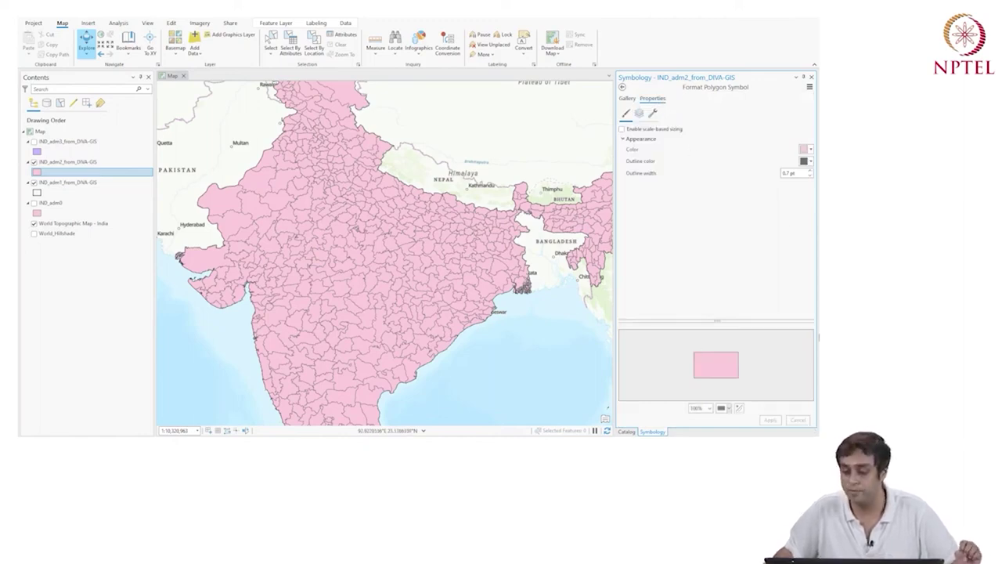
{"action": "left_click", "coordinate": [811, 149]}
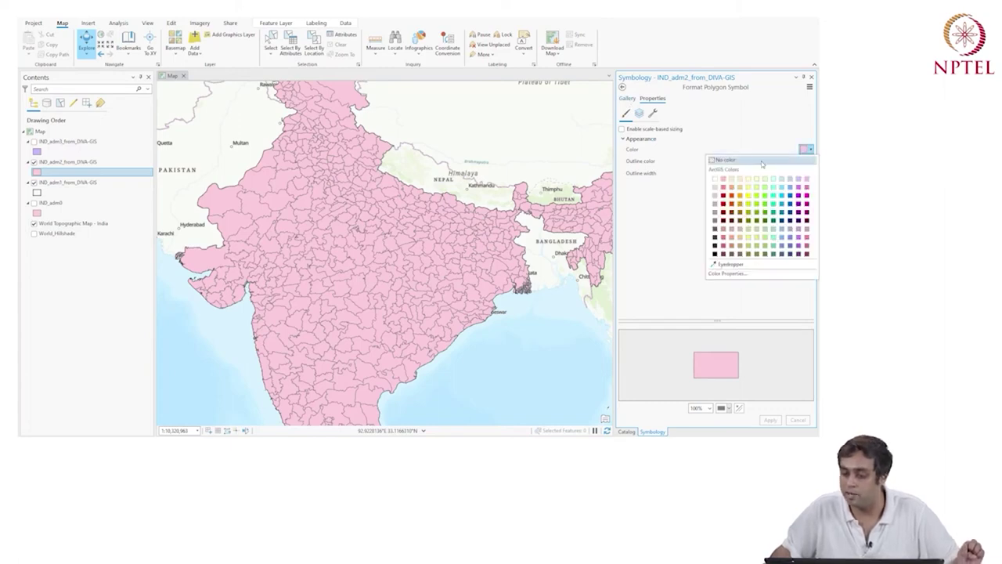
{"action": "left_click", "coordinate": [757, 164]}
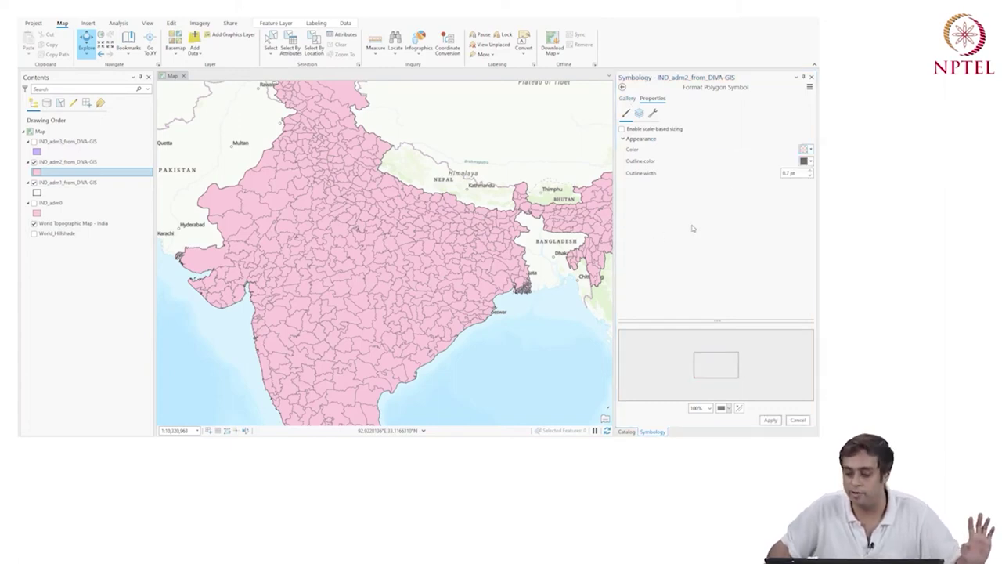
- Give the IND_adm2_from_DIVA-GIS symbol a light red outline, apply the symbol changes and close the symbology settings
{"action": "left_click", "coordinate": [810, 161]}
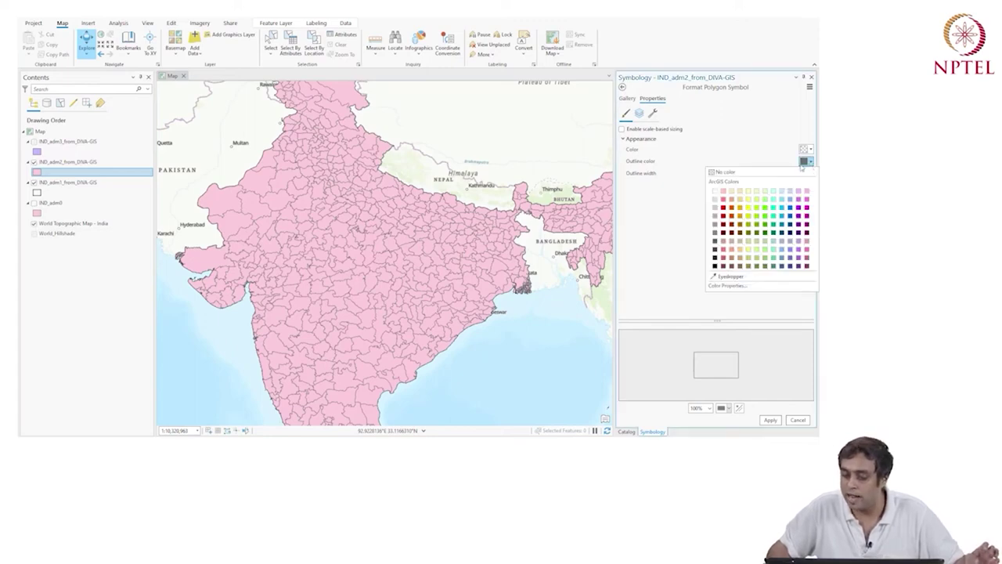
{"action": "left_click", "coordinate": [723, 202]}
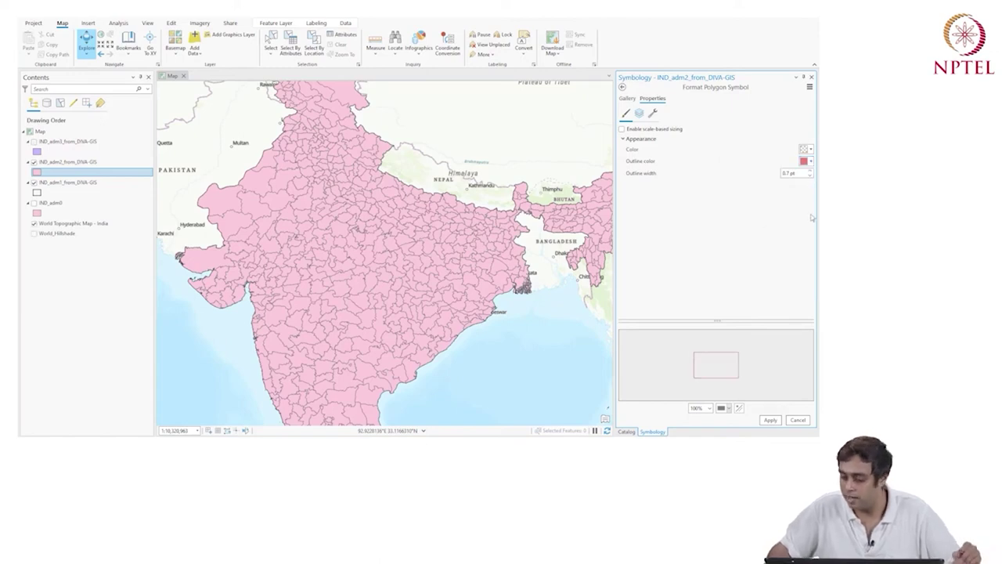
{"action": "left_click", "coordinate": [771, 421]}
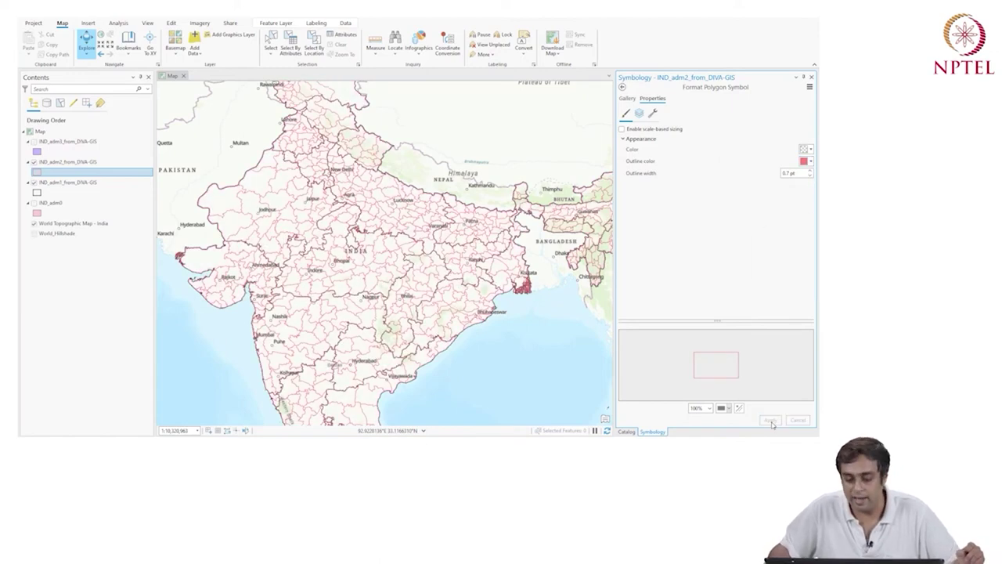
{"action": "left_click", "coordinate": [811, 77]}
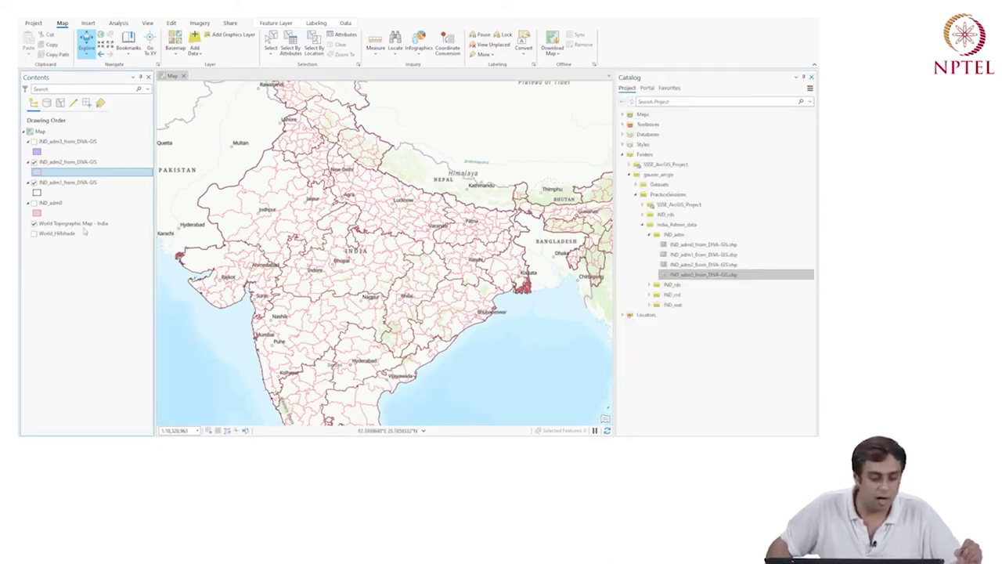
- Hide the World Topographic Map - India basemap and open the IND_adm2_from_DIVA-GIS attribute table
{"action": "left_click", "coordinate": [34, 223]}
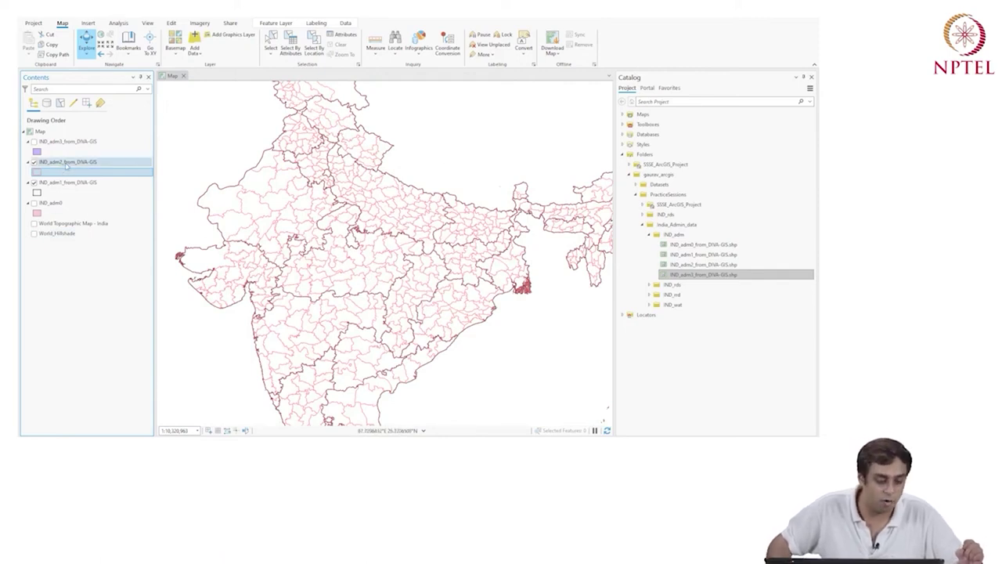
{"action": "right_click", "coordinate": [67, 163]}
{"action": "left_click", "coordinate": [83, 137]}
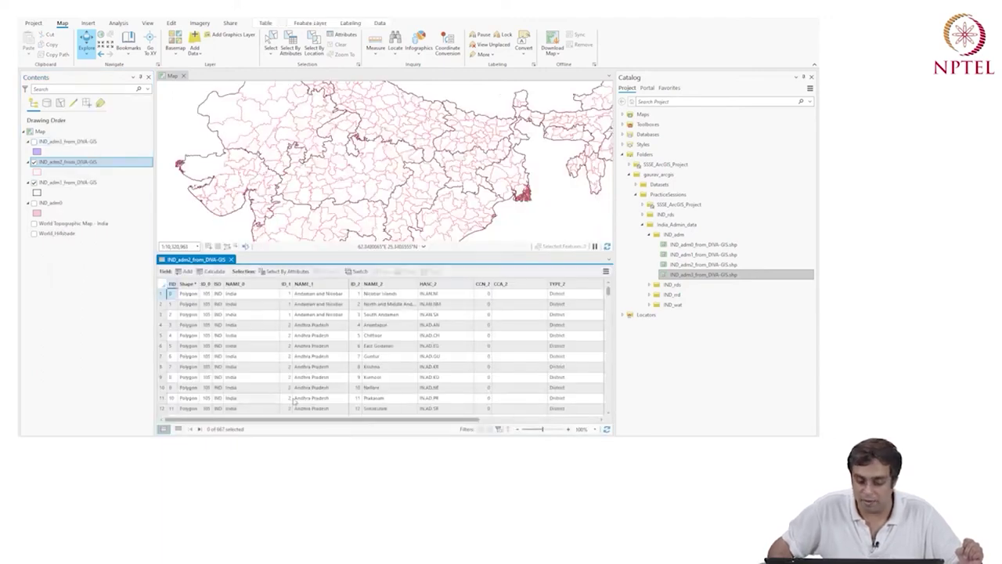
- Review the district table's fields by highlighting TYPE_2, NAME_0, NAME_1, ENGTYPE_2 and NL_NAME_2 and viewing the remaining columns
{"action": "left_click", "coordinate": [558, 287]}
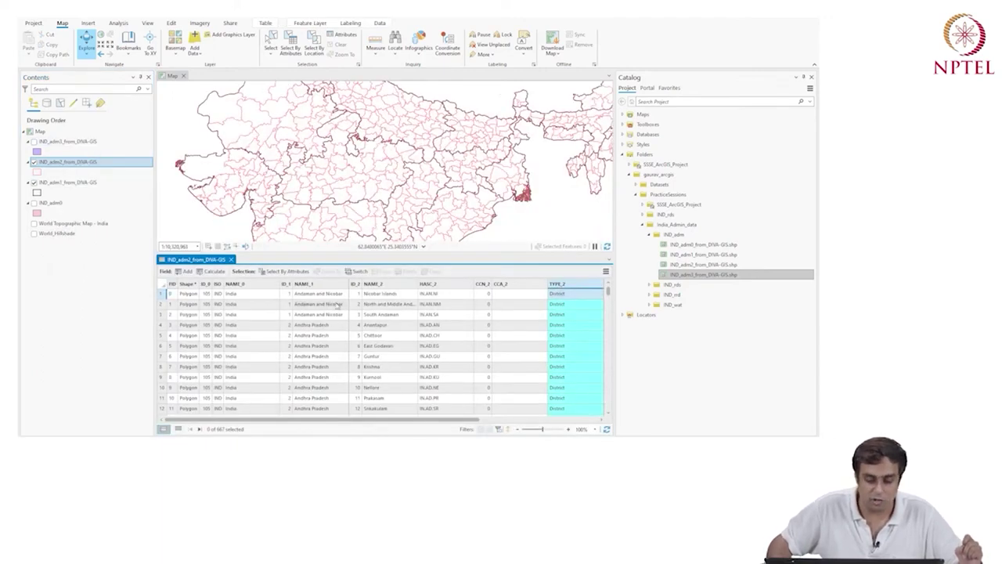
{"action": "left_click", "coordinate": [239, 285]}
{"action": "left_click", "coordinate": [321, 286]}
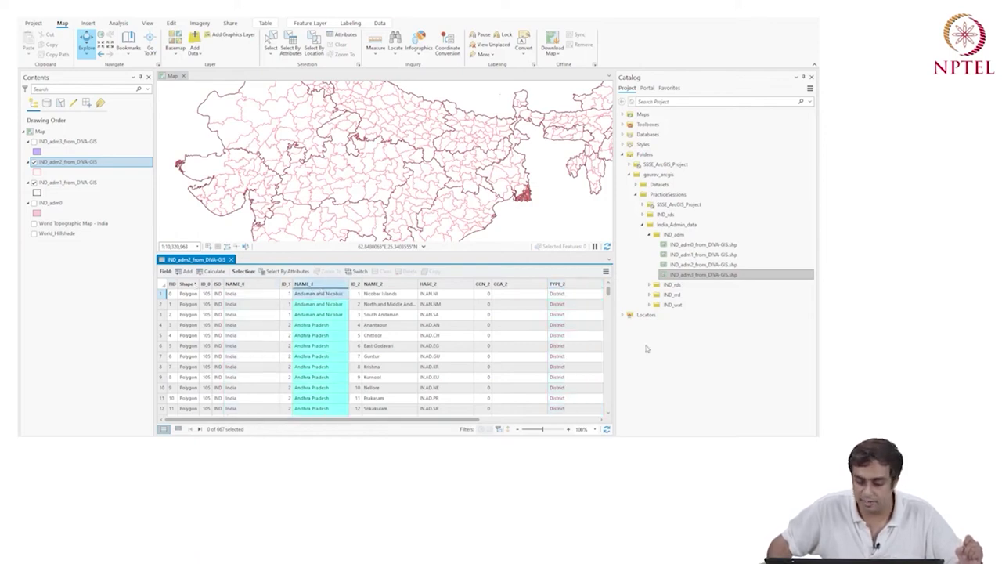
{"action": "mouse_move", "coordinate": [609, 291]}
{"action": "left_mouse_down"}
{"action": "mouse_move", "coordinate": [616, 327]}
{"action": "mouse_move", "coordinate": [609, 288]}
{"action": "left_mouse_up"}
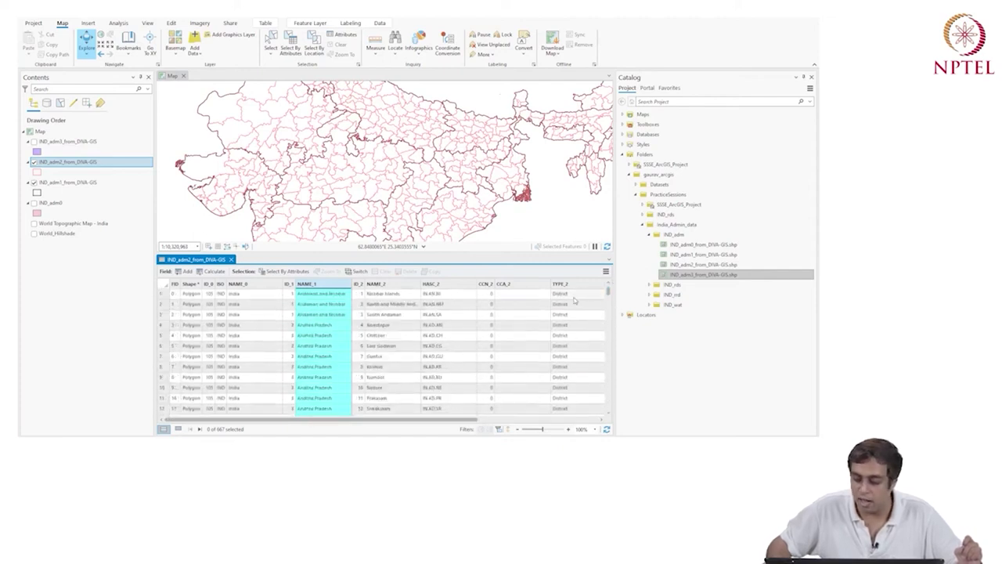
{"action": "left_click_drag", "start_coordinate": [463, 421], "coordinate": [537, 421]}
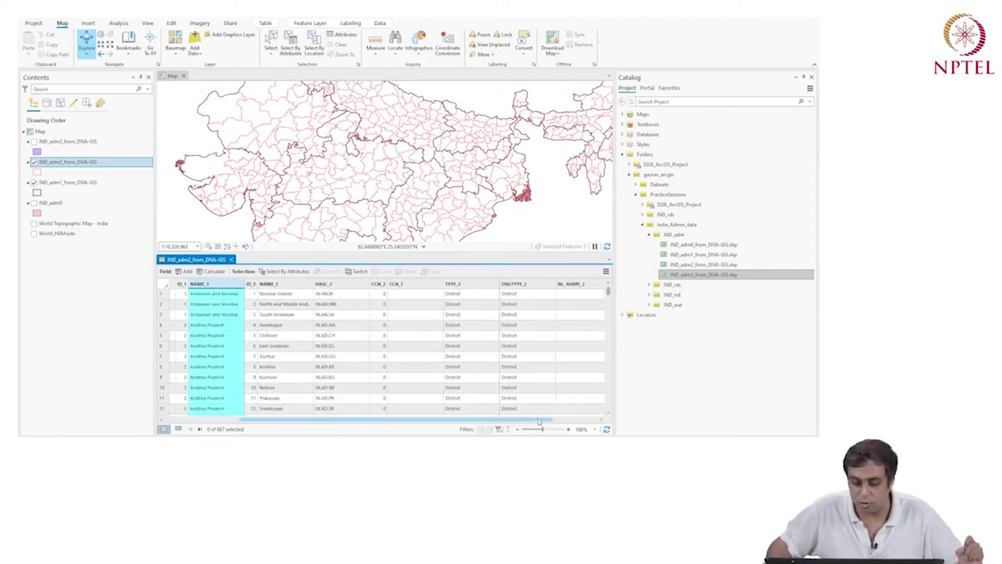
{"action": "left_click", "coordinate": [454, 284]}
{"action": "left_click", "coordinate": [516, 284]}
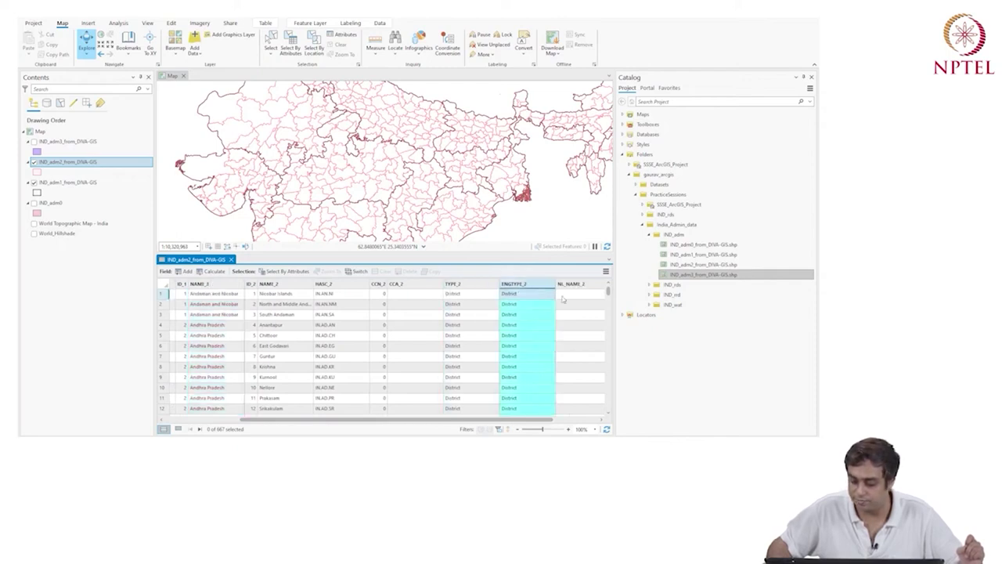
{"action": "left_click", "coordinate": [581, 284]}
{"action": "scroll", "coordinate": [605, 276], "scroll_direction": "right", "scroll_amount": 2}
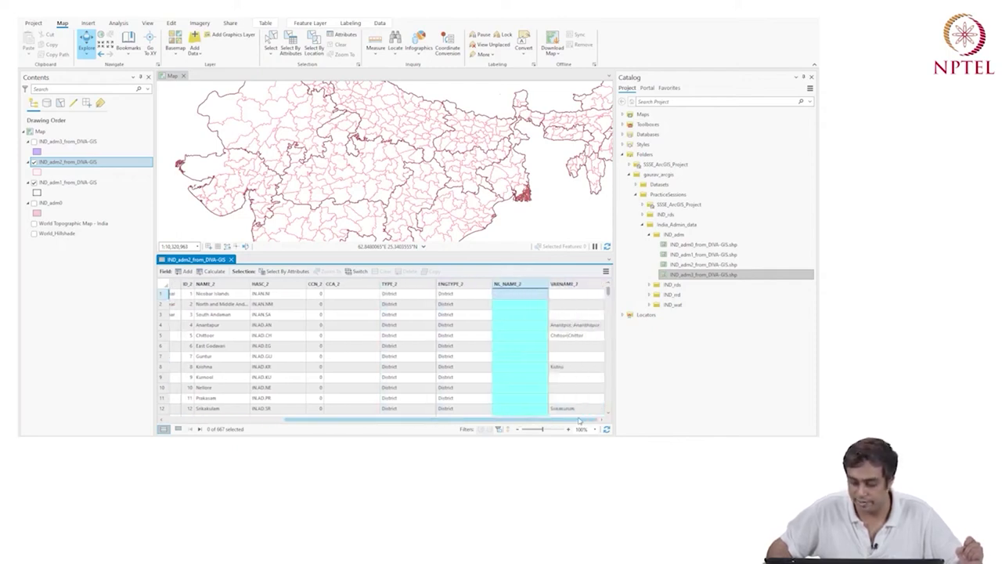
- Close the district attribute table and rename the IND_adm0_from_DIVA-GIS.shp shapefile as IND_national_from_DIVA-GIS.shp
{"action": "left_click_drag", "start_coordinate": [610, 261], "coordinate": [616, 270]}
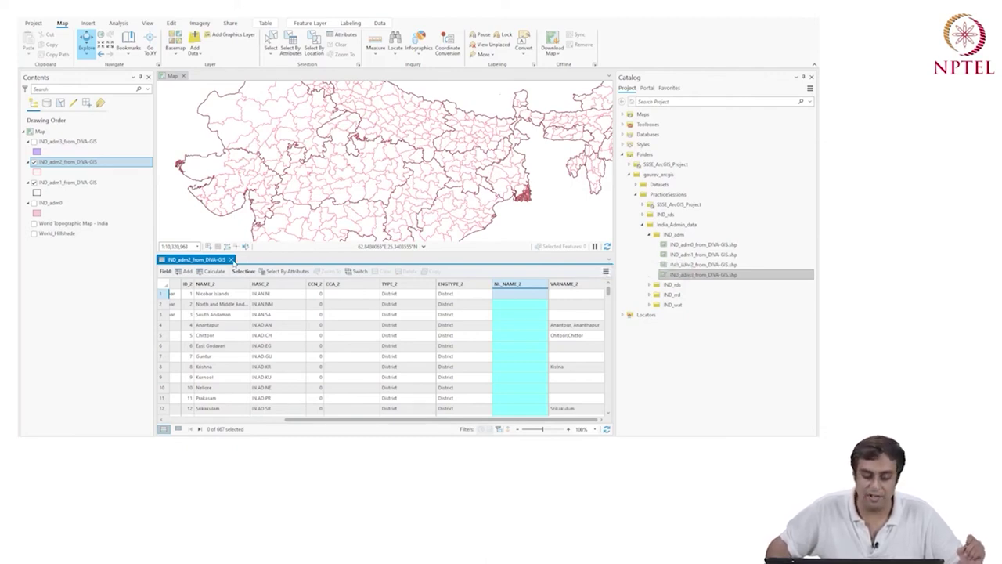
{"action": "left_click", "coordinate": [232, 260]}
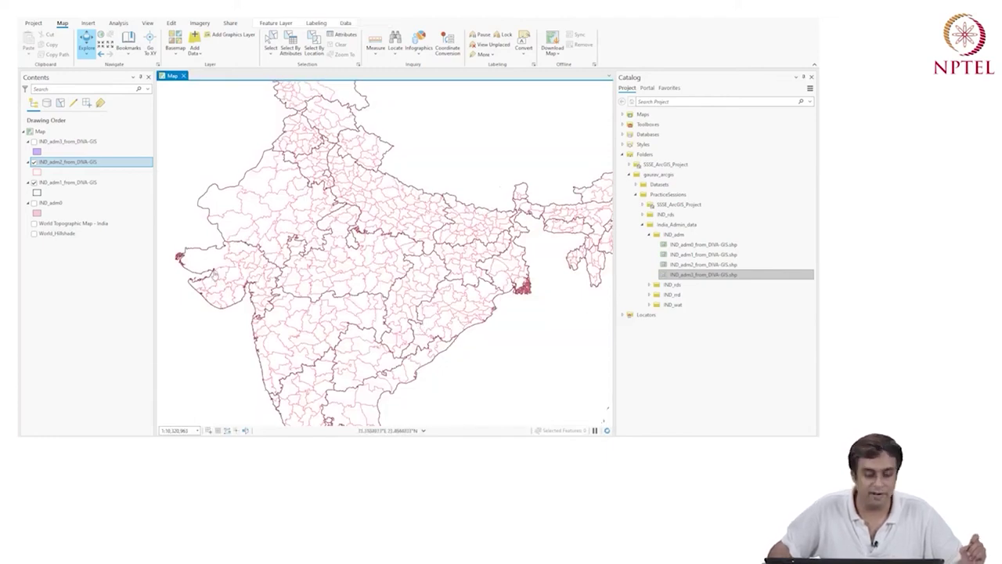
{"action": "left_click", "coordinate": [68, 203]}
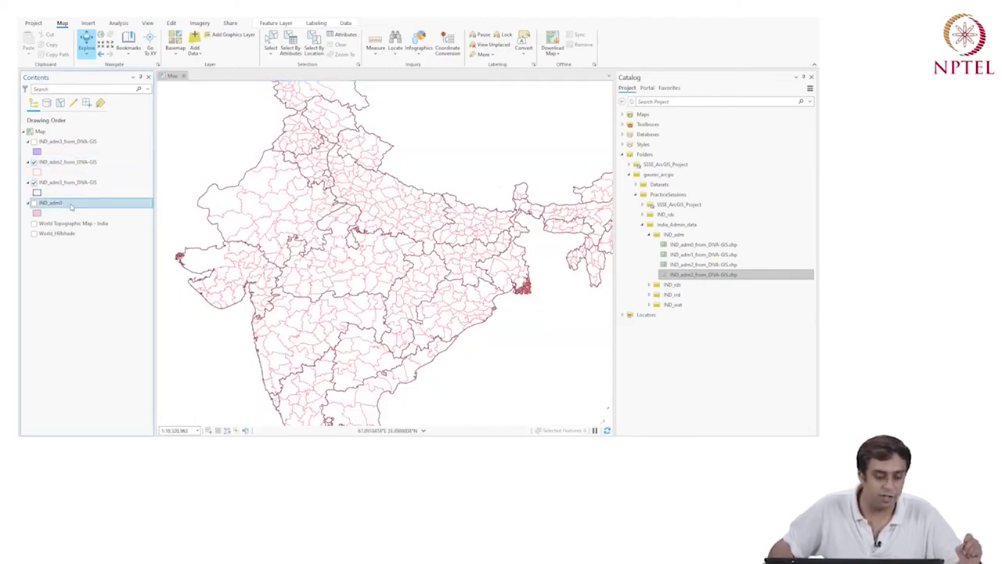
{"action": "right_click", "coordinate": [694, 245]}
{"action": "left_click", "coordinate": [708, 231]}
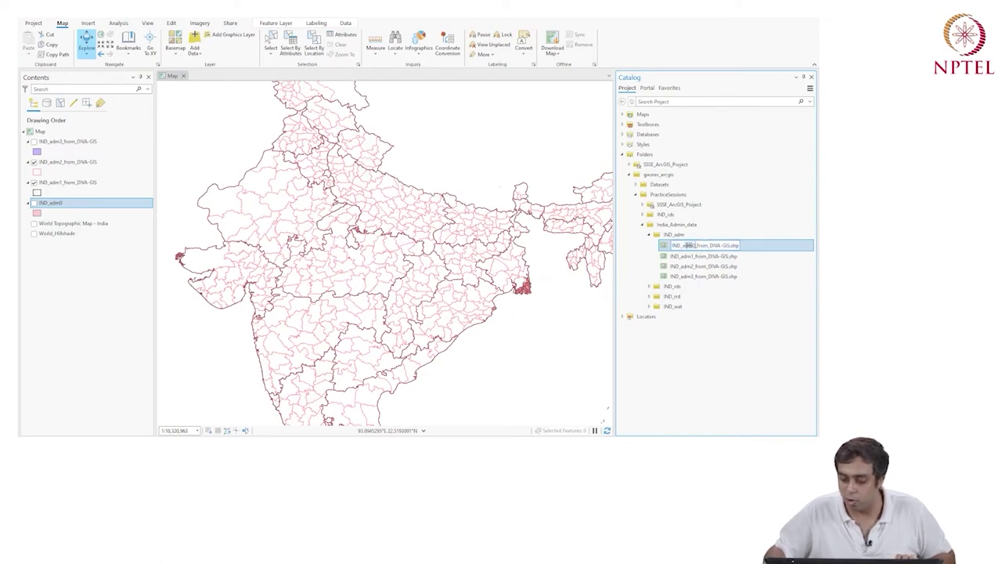
{"action": "key", "text": "BackSpace"}
{"action": "type", "text": "national"}
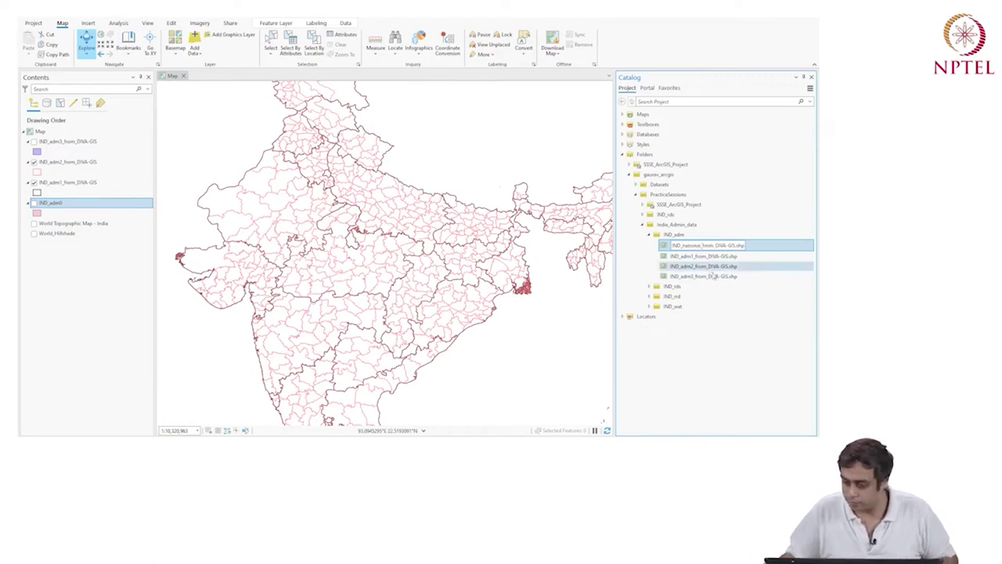
{"action": "key", "text": "Return"}
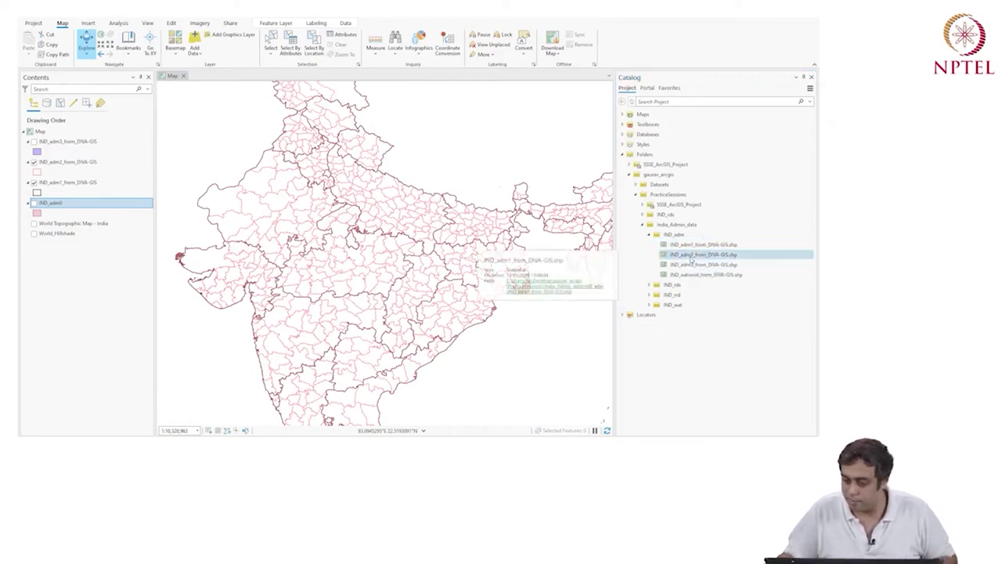
- Rename the IND_adm1_from_DIVA-GIS.shp shapefile in the IND_adm folder as IND_states_from_DIVA-GIS.shp
{"action": "right_click", "coordinate": [691, 259]}
{"action": "left_click", "coordinate": [671, 274]}
{"action": "left_click", "coordinate": [681, 245]}
{"action": "right_click", "coordinate": [691, 245]}
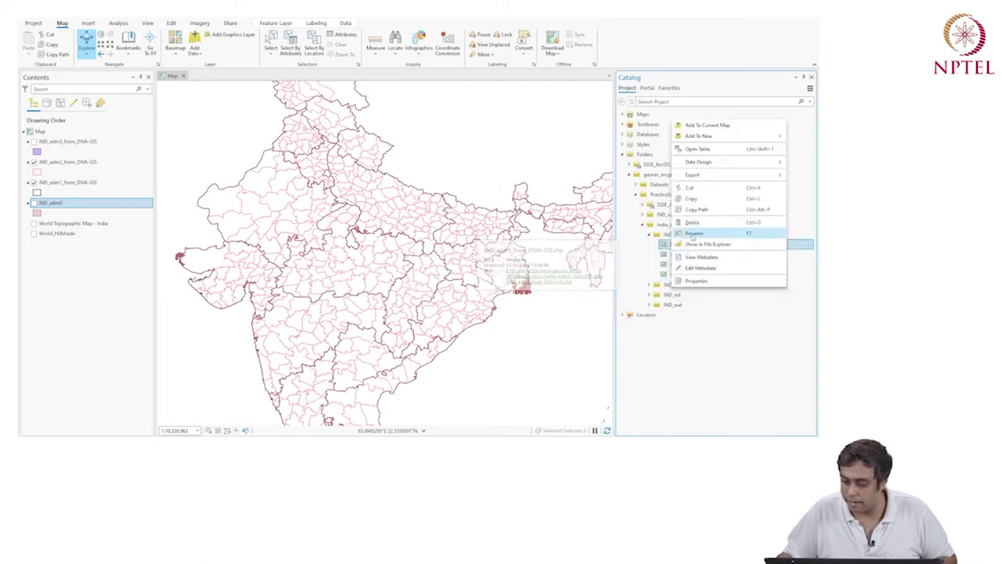
{"action": "left_click", "coordinate": [692, 234]}
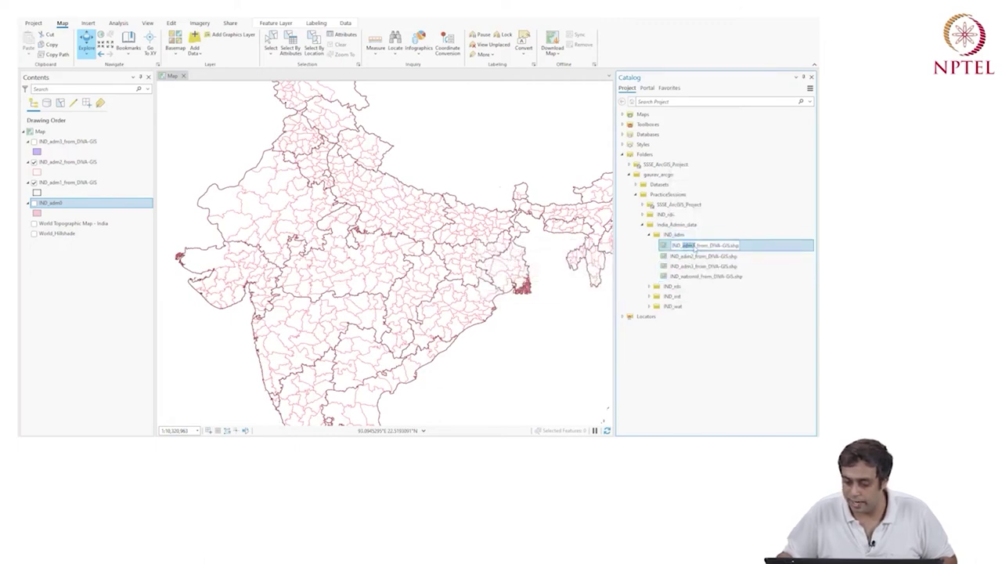
{"action": "type", "text": "states"}
{"action": "left_click", "coordinate": [686, 265]}
{"action": "left_click", "coordinate": [690, 255]}
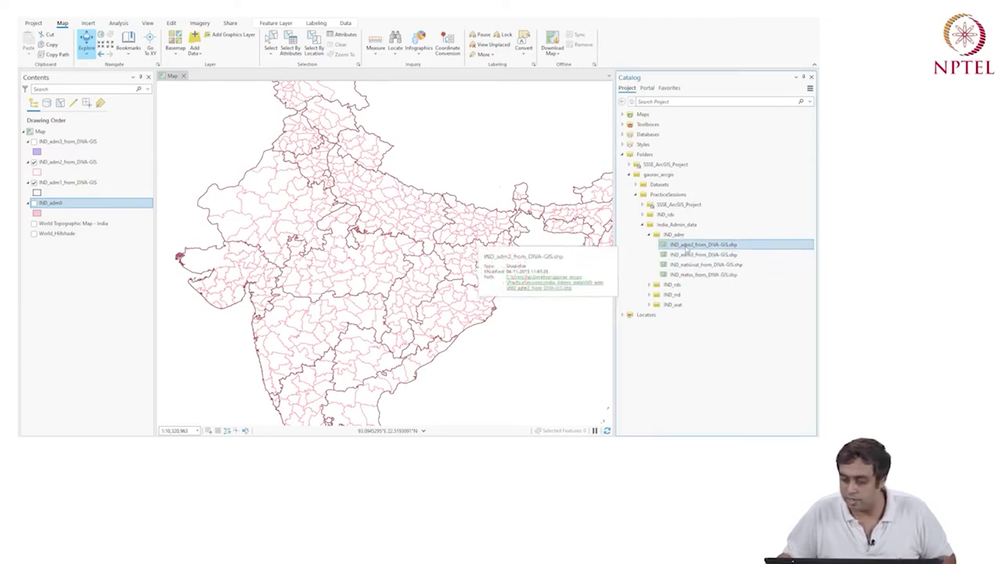
- Rename the IND_adm2_from_DIVA-GIS.shp shapefile in the IND_adm folder as IND_districts_from_DIVA-GIS.shp
{"action": "right_click", "coordinate": [686, 249]}
{"action": "left_click", "coordinate": [689, 242]}
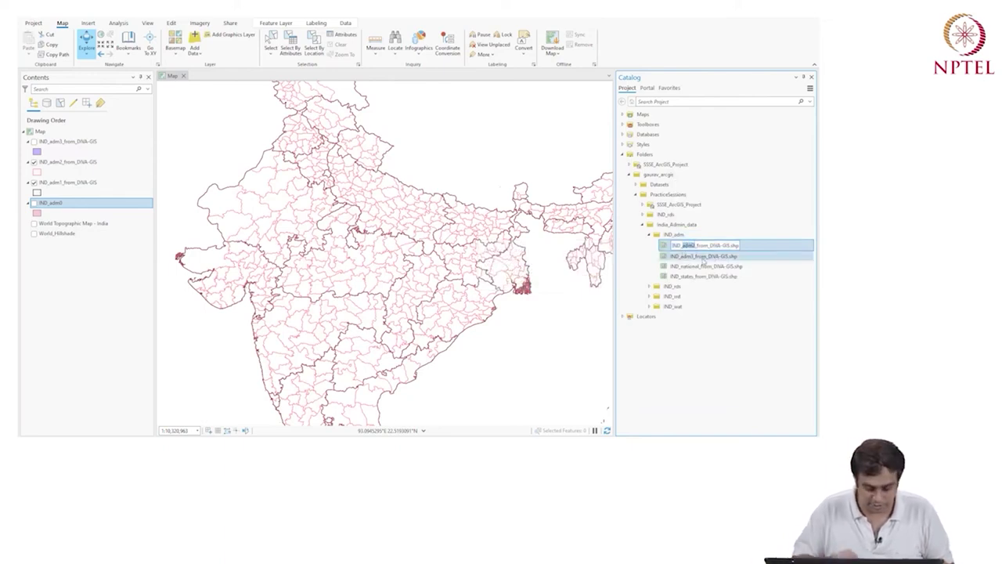
{"action": "type", "text": "districts"}
{"action": "key", "text": "Return"}
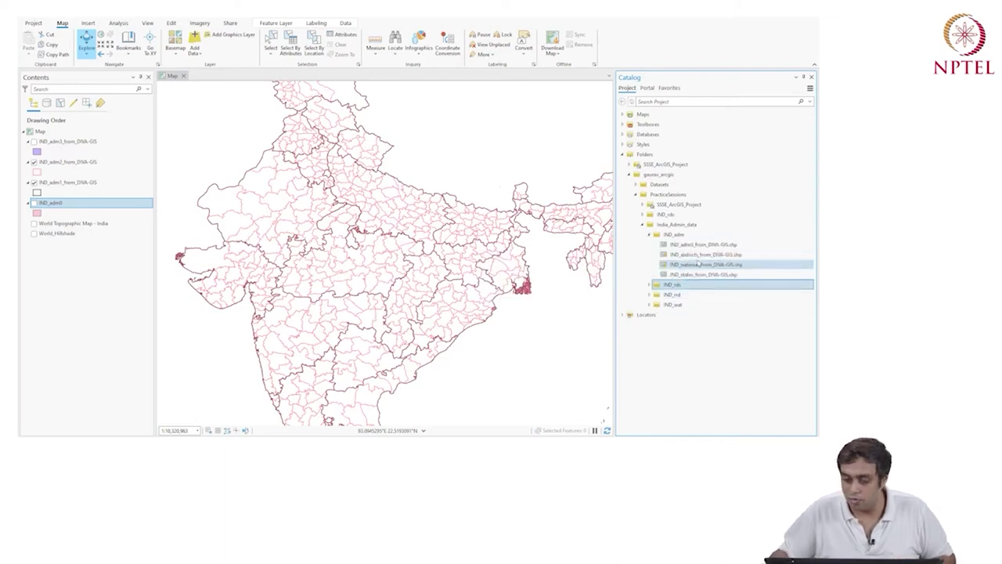
{"action": "left_click_drag", "start_coordinate": [693, 249], "coordinate": [87, 227]}
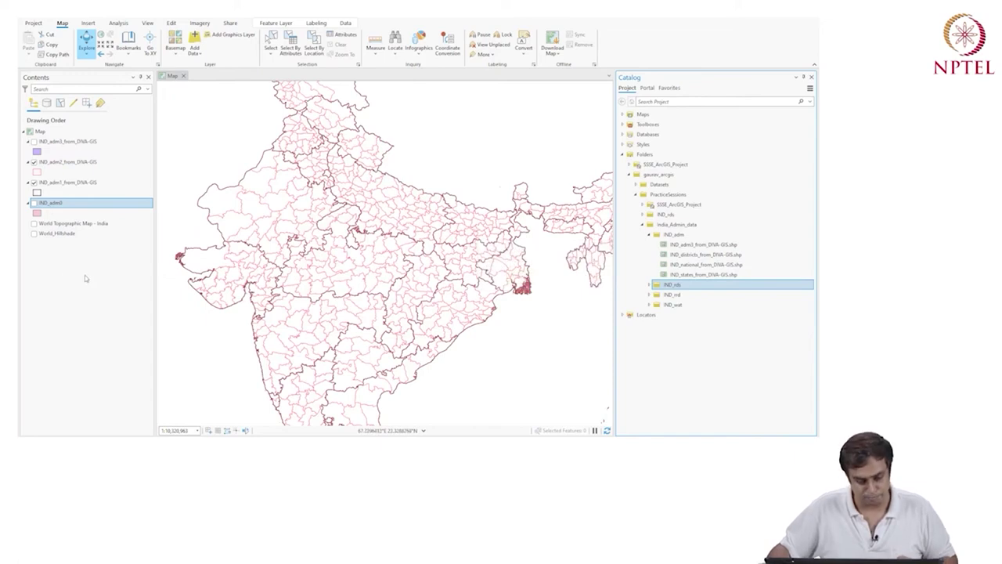
{"action": "left_click", "coordinate": [37, 193]}
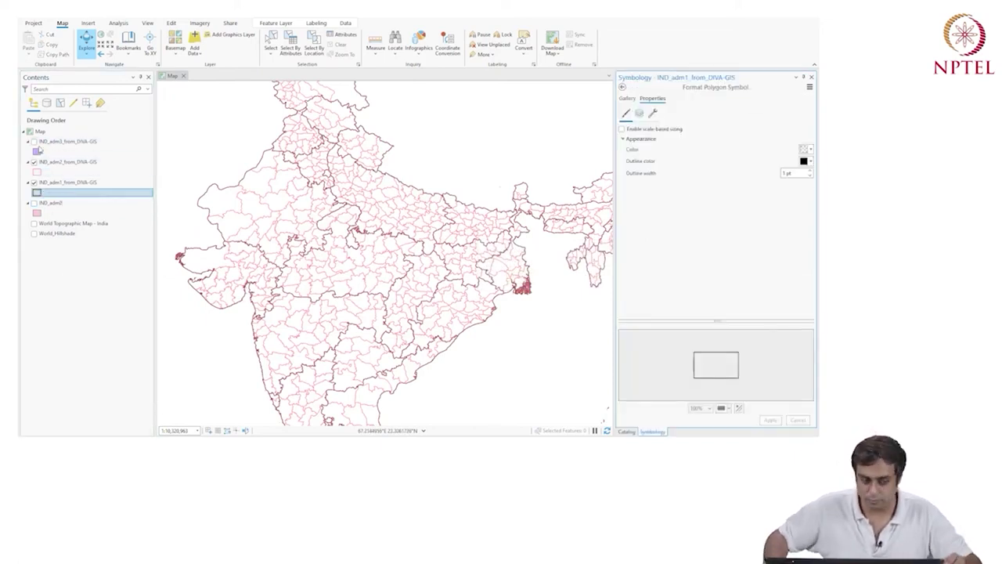
{"action": "left_click", "coordinate": [34, 141]}
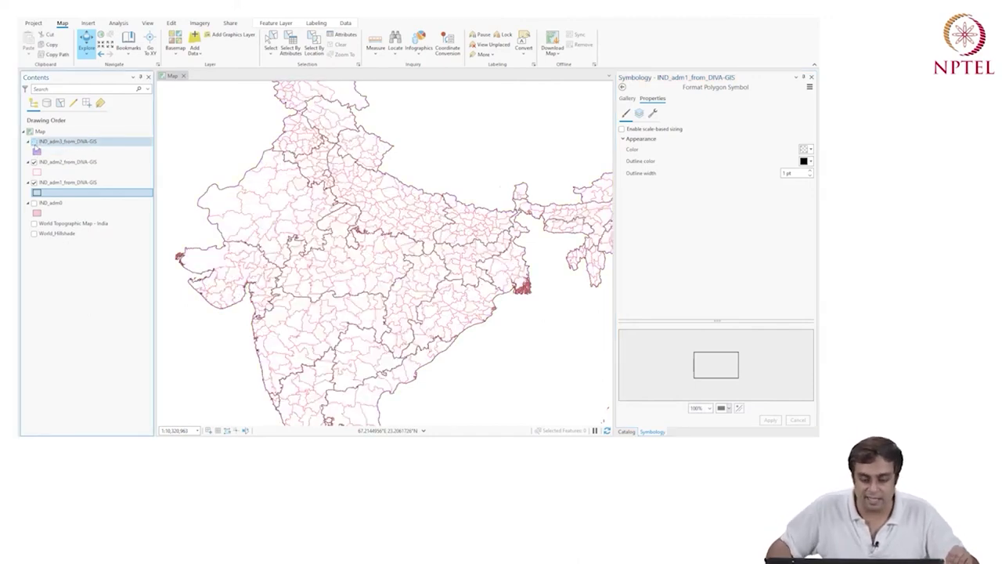
{"action": "left_click", "coordinate": [34, 142]}
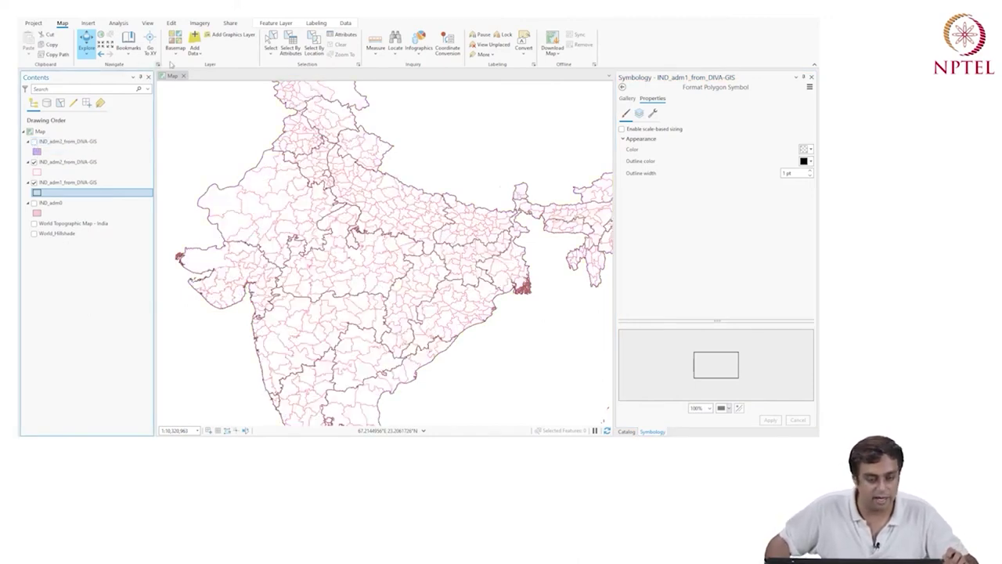
{"action": "left_click", "coordinate": [87, 23]}
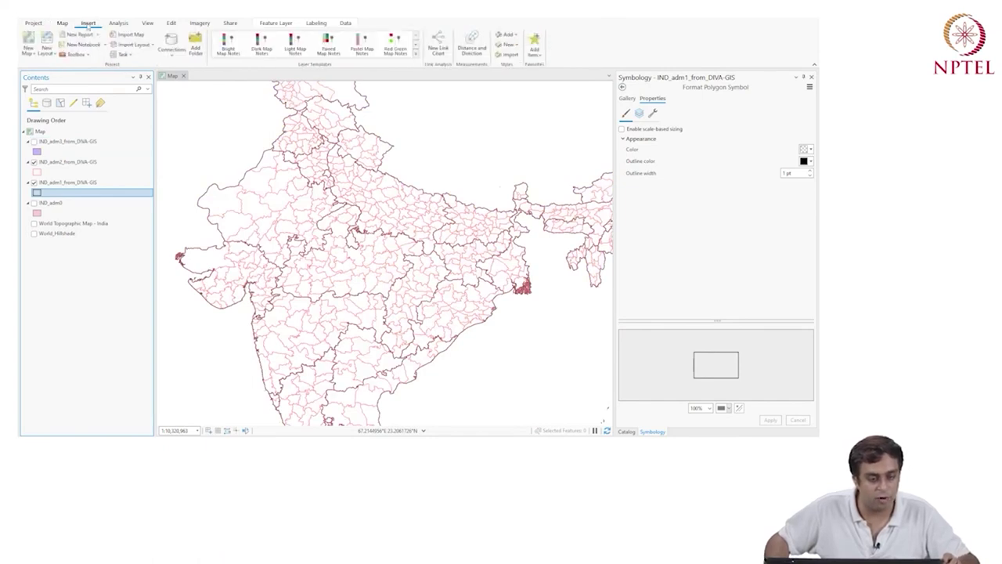
{"action": "left_click", "coordinate": [63, 24]}
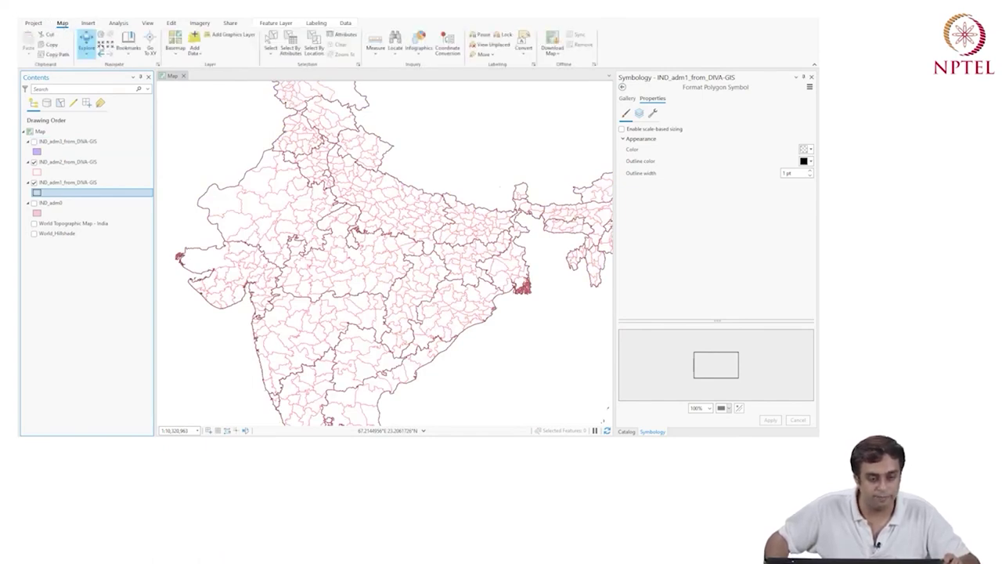
- Close the symbology settings and examine the pop-up attributes of a district polygon in central Uttar Pradesh, down to its name and type
{"action": "scroll", "coordinate": [406, 250], "scroll_direction": "up", "scroll_amount": 1}
{"action": "scroll", "coordinate": [405, 249], "scroll_direction": "up", "scroll_amount": 1}
{"action": "scroll", "coordinate": [392, 227], "scroll_direction": "down", "scroll_amount": 1}
{"action": "scroll", "coordinate": [384, 216], "scroll_direction": "up", "scroll_amount": 1}
{"action": "scroll", "coordinate": [378, 205], "scroll_direction": "down", "scroll_amount": 1}
{"action": "scroll", "coordinate": [378, 205], "scroll_direction": "up", "scroll_amount": 1}
{"action": "scroll", "coordinate": [378, 205], "scroll_direction": "down", "scroll_amount": 1}
{"action": "scroll", "coordinate": [378, 205], "scroll_direction": "up", "scroll_amount": 1}
{"action": "scroll", "coordinate": [378, 205], "scroll_direction": "down", "scroll_amount": 1}
{"action": "scroll", "coordinate": [378, 206], "scroll_direction": "up", "scroll_amount": 3}
{"action": "scroll", "coordinate": [374, 214], "scroll_direction": "up", "scroll_amount": 2}
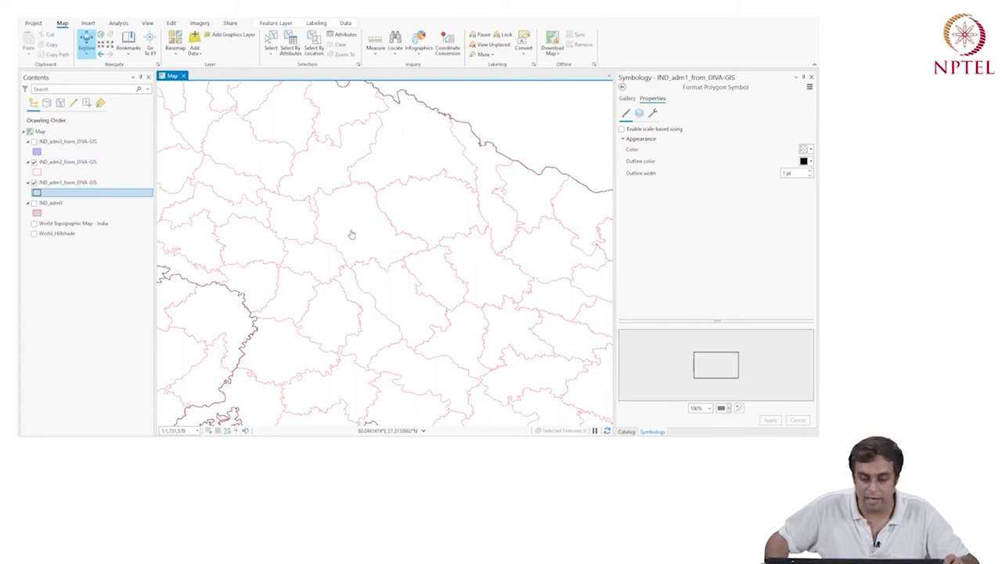
{"action": "left_click", "coordinate": [811, 78]}
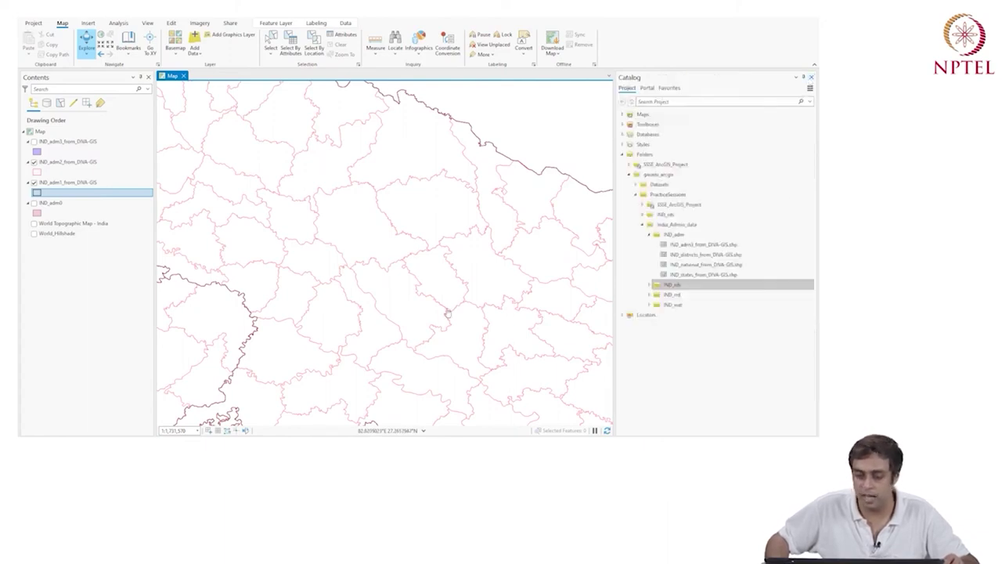
{"action": "left_click", "coordinate": [351, 223]}
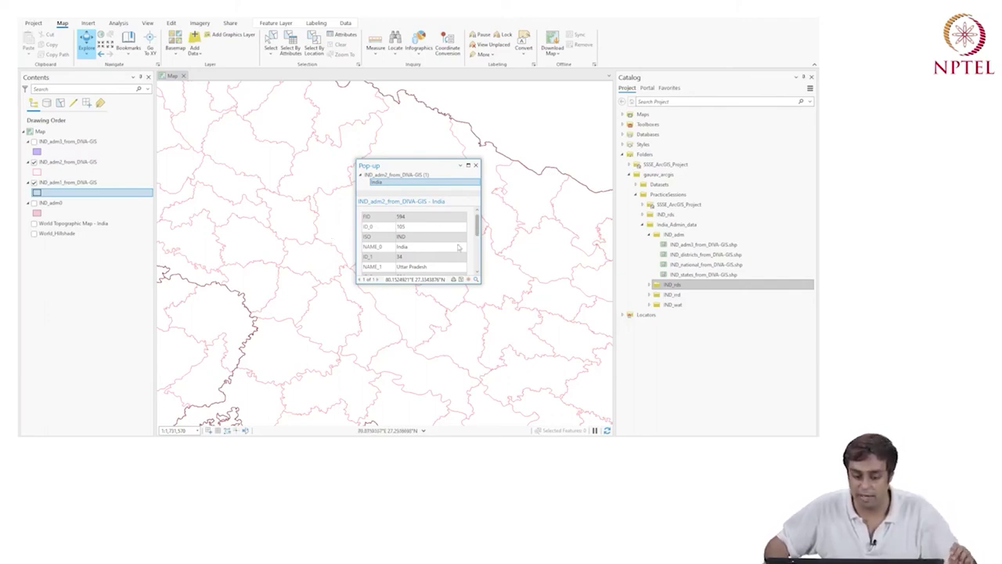
{"action": "left_click_drag", "start_coordinate": [477, 225], "coordinate": [478, 249]}
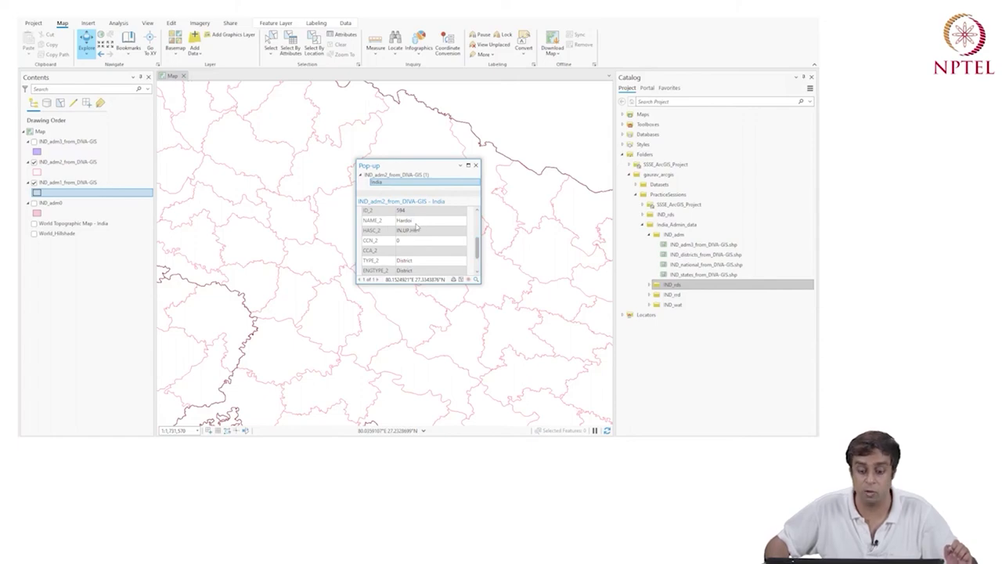
{"action": "left_click", "coordinate": [475, 165]}
- Identify the same Uttar Pradesh district again to check its extent and attributes, and close its pop-up
{"action": "left_click", "coordinate": [377, 227]}
{"action": "scroll", "coordinate": [475, 229], "scroll_direction": "down", "scroll_amount": 3}
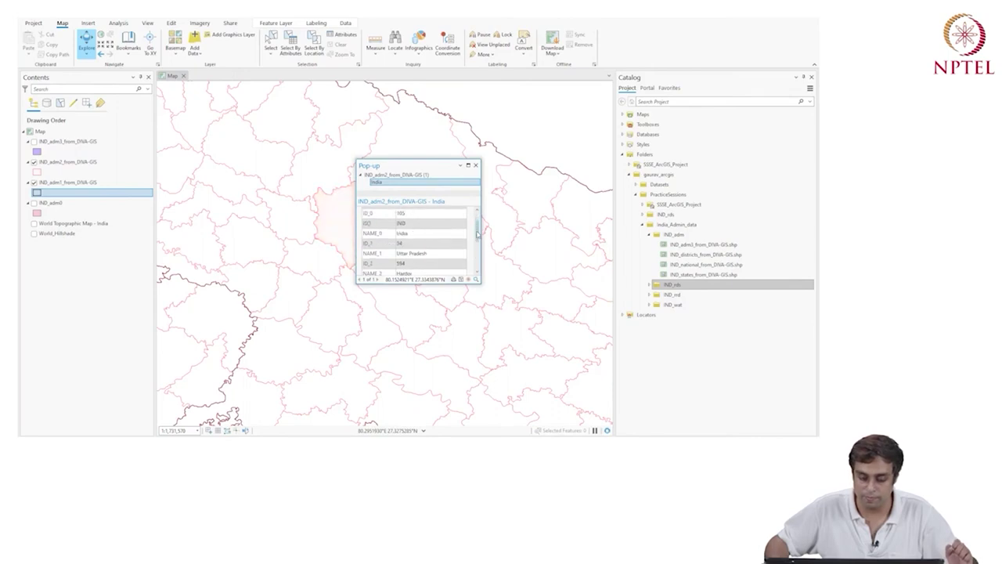
{"action": "left_click", "coordinate": [475, 165]}
{"action": "left_click", "coordinate": [342, 234]}
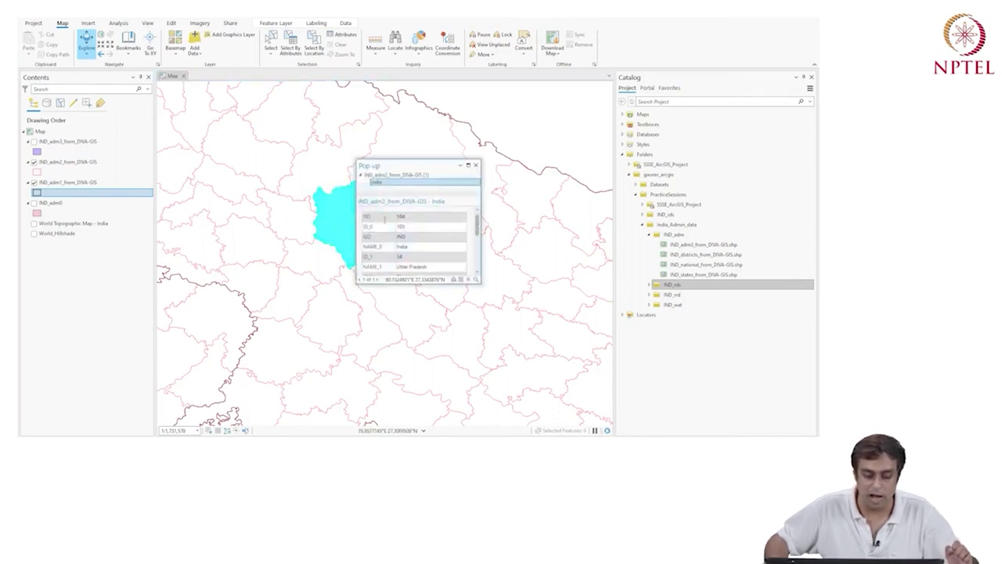
{"action": "left_click", "coordinate": [475, 165]}
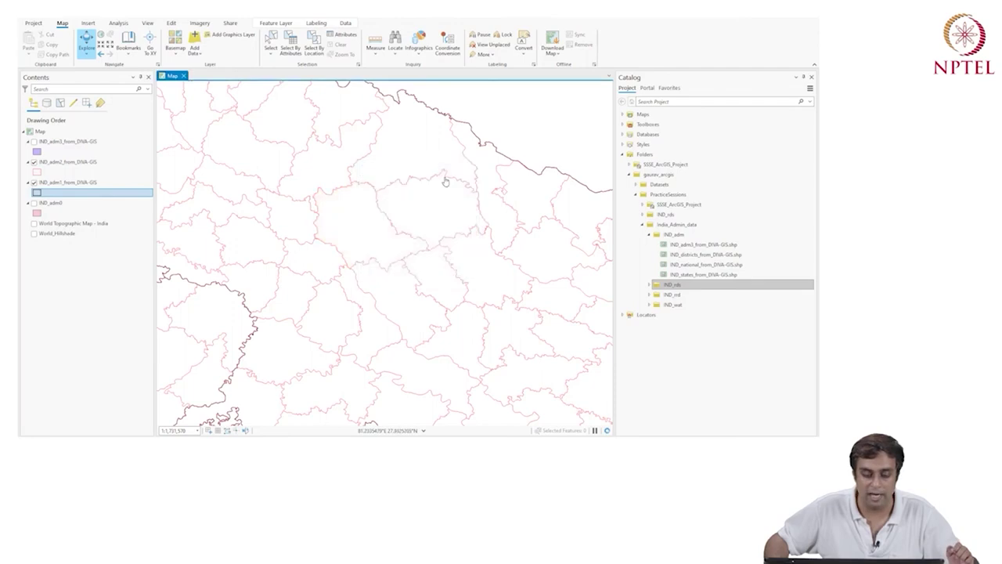
{"action": "left_click", "coordinate": [366, 210]}
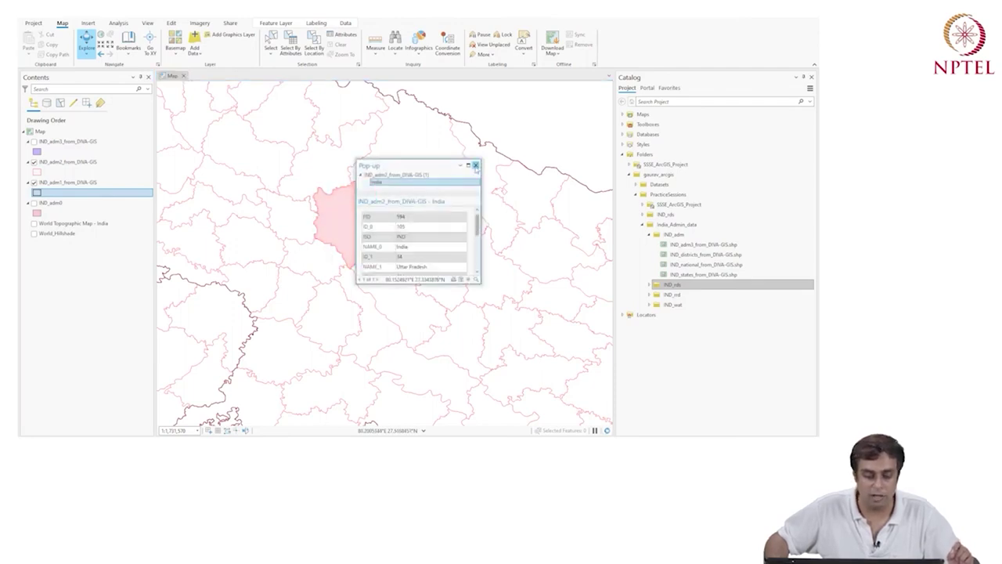
{"action": "left_click", "coordinate": [475, 166]}
- Select the Hardoi record in the IND_adm2_from_DIVA-GIS attribute table to highlight that district on the map, and close the table
{"action": "right_click", "coordinate": [81, 168]}
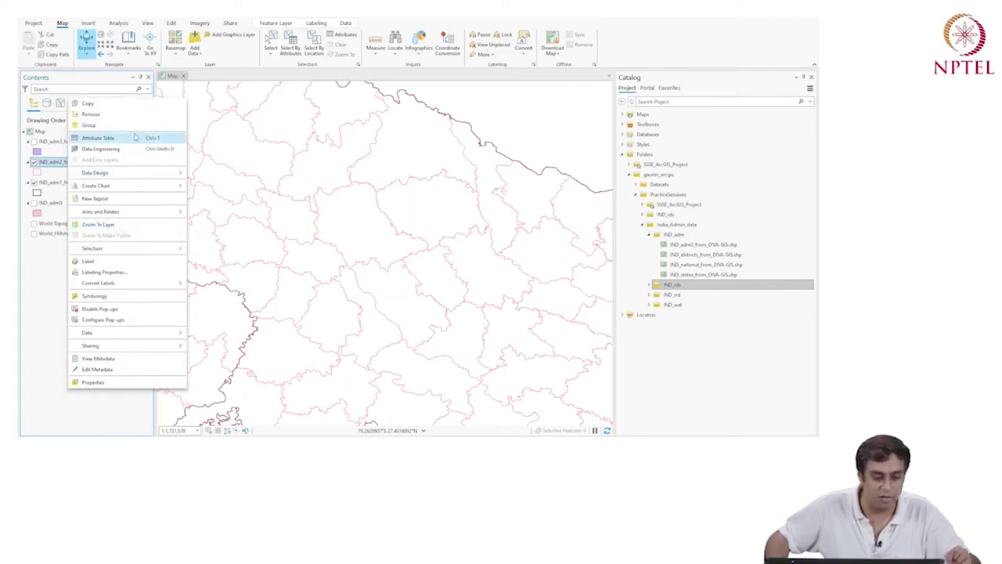
{"action": "left_click", "coordinate": [133, 138]}
{"action": "left_click_drag", "start_coordinate": [610, 291], "coordinate": [611, 393]}
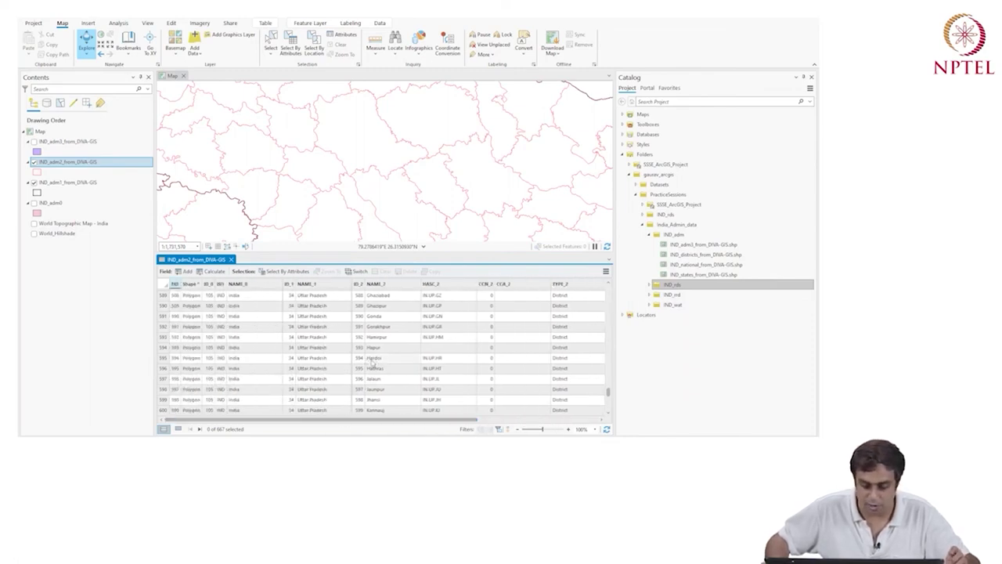
{"action": "left_click", "coordinate": [165, 357]}
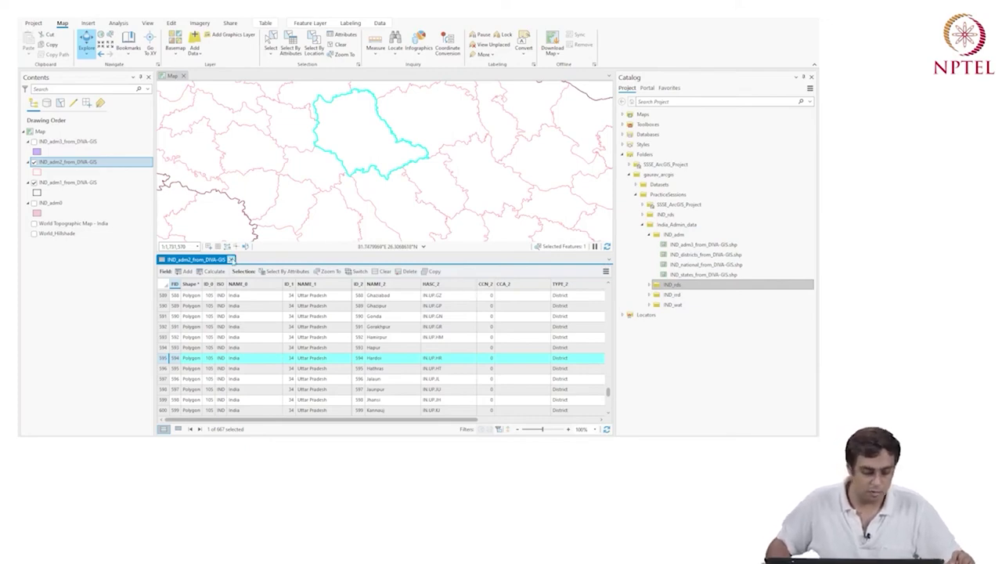
{"action": "left_click", "coordinate": [231, 259]}
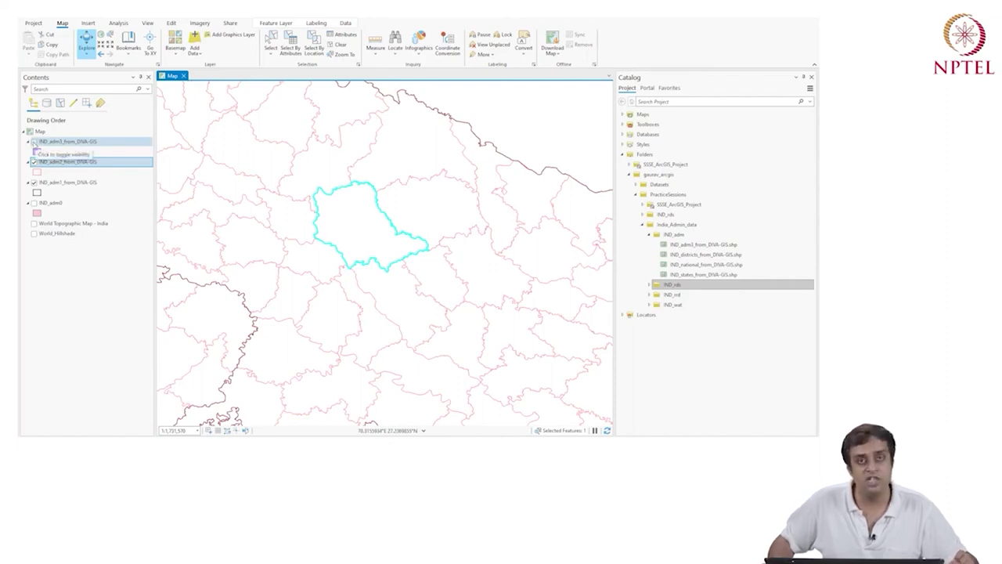
- Show the IND_adm3_from_DIVA-GIS layer and open its attribute table to view the level 3 name and type fields
{"action": "left_click", "coordinate": [33, 142]}
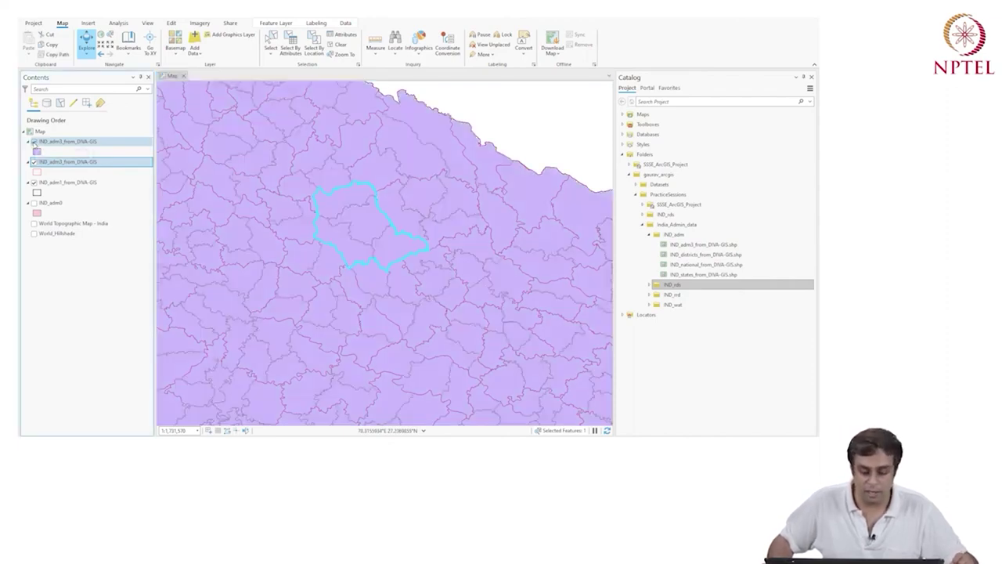
{"action": "left_click", "coordinate": [33, 142]}
{"action": "left_click", "coordinate": [34, 142]}
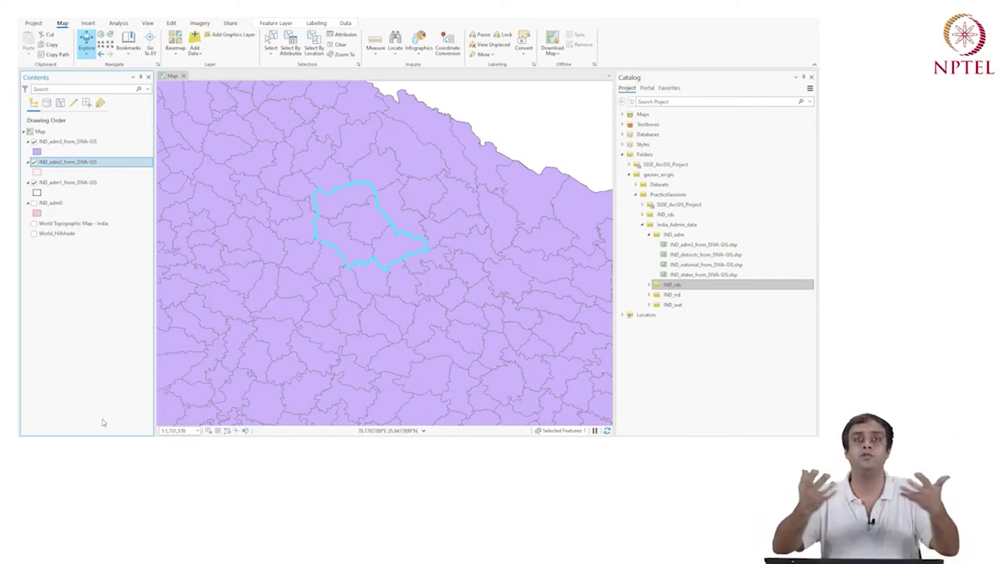
{"action": "left_click", "coordinate": [68, 142]}
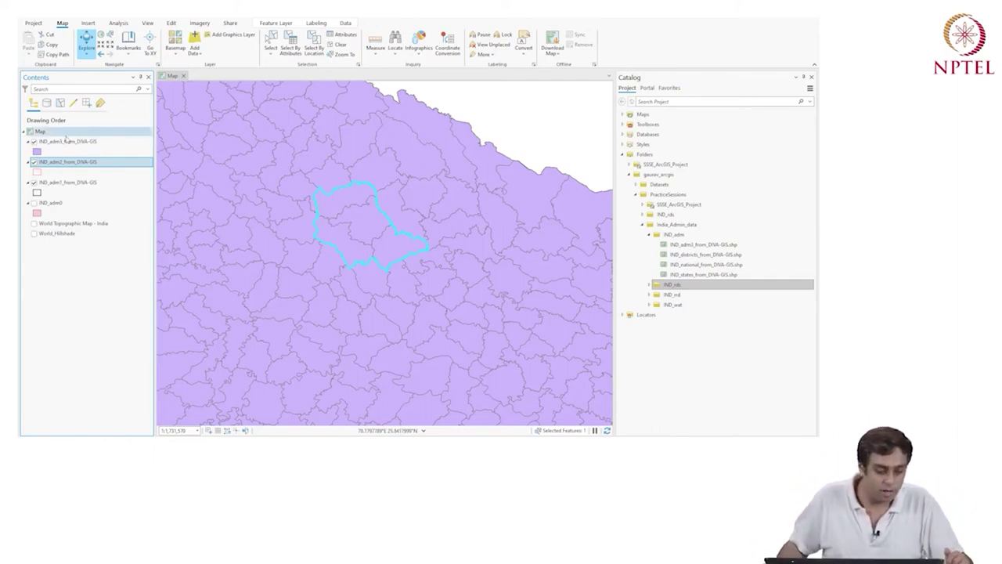
{"action": "right_click", "coordinate": [68, 142]}
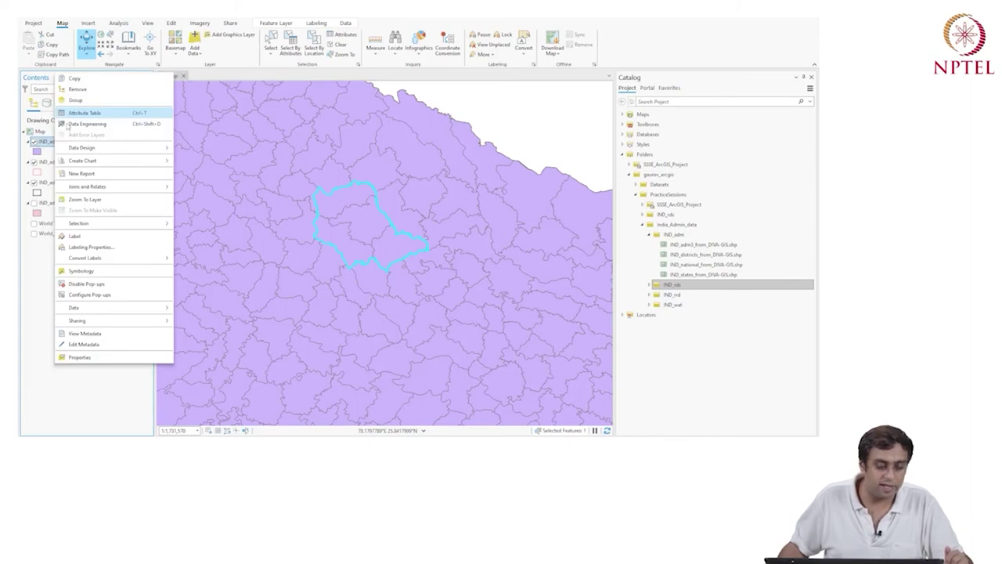
{"action": "left_click", "coordinate": [79, 113]}
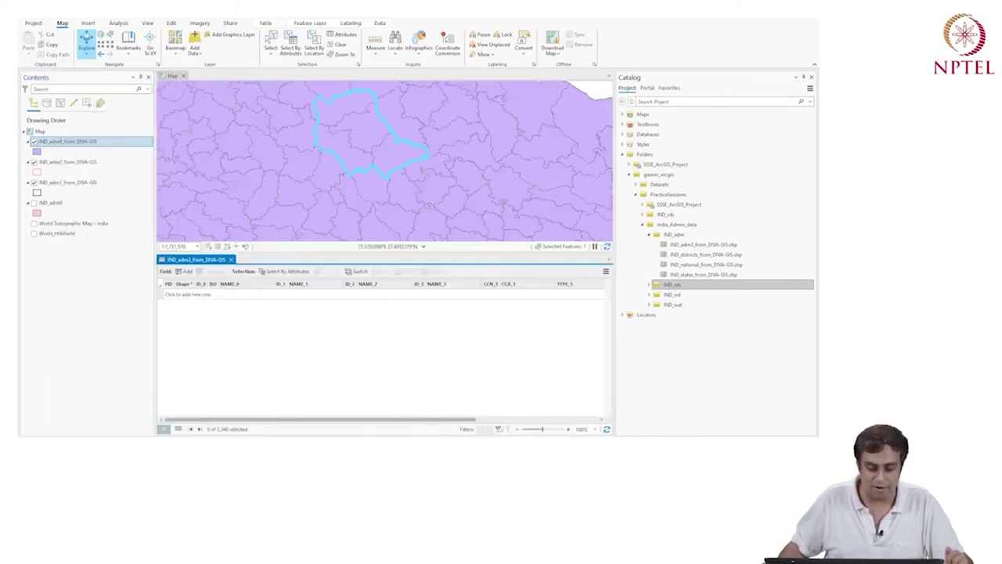
{"action": "left_click_drag", "start_coordinate": [294, 422], "coordinate": [329, 422]}
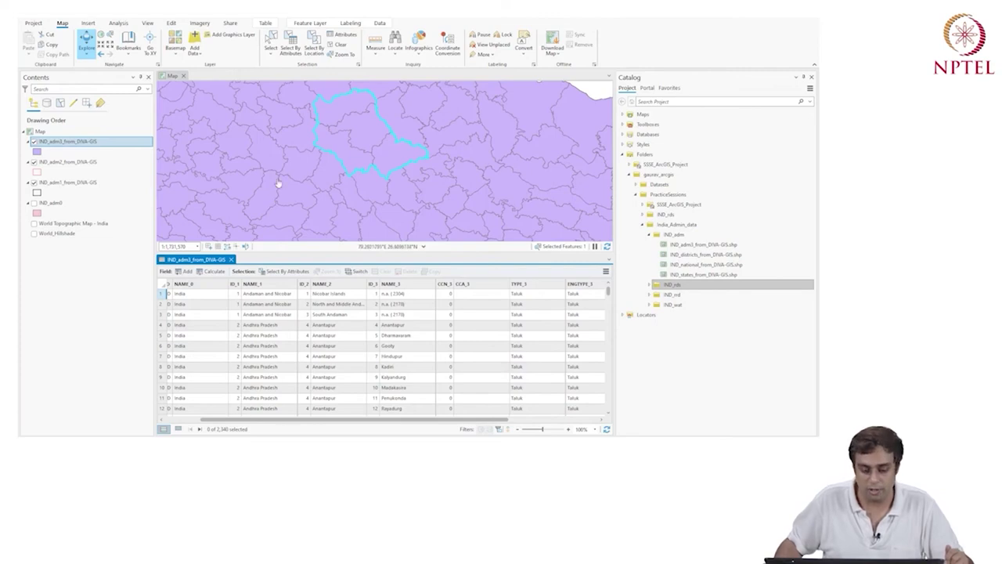
- Identify the central and south-western taluks inside the highlighted Hardoi district and read their level 3 names in the pop-up
{"action": "left_click", "coordinate": [353, 137]}
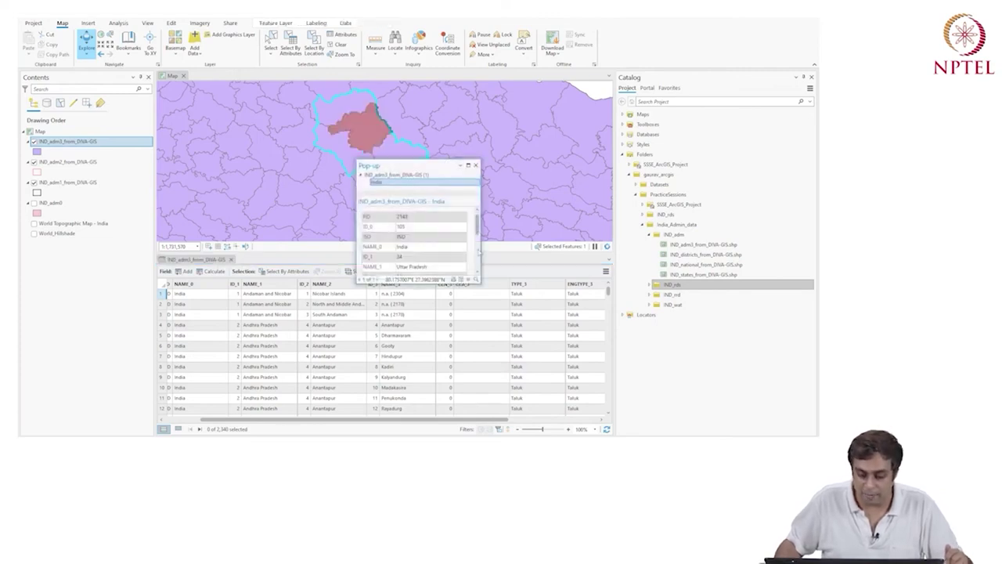
{"action": "scroll", "coordinate": [478, 251], "scroll_direction": "down", "scroll_amount": 5}
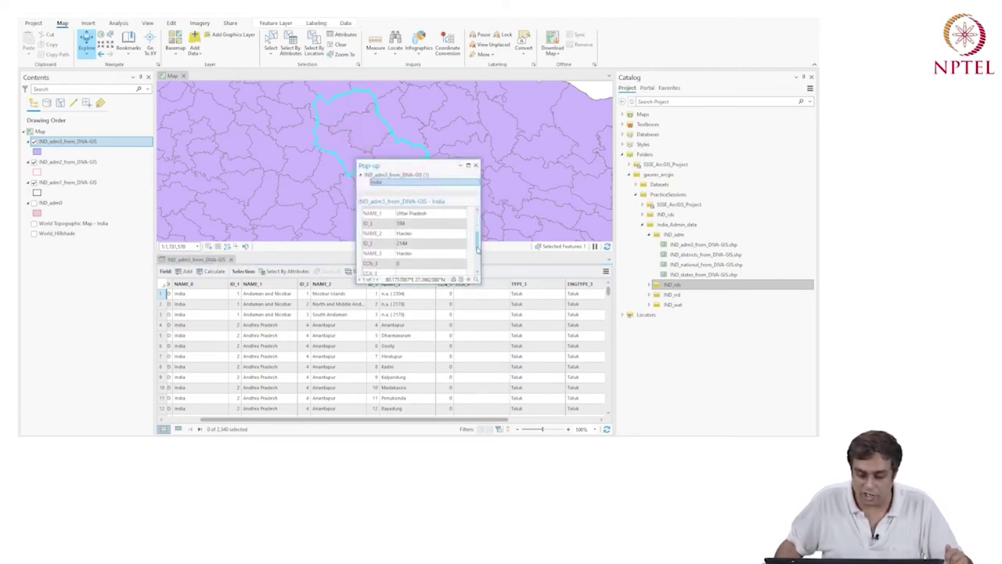
{"action": "left_click", "coordinate": [376, 181]}
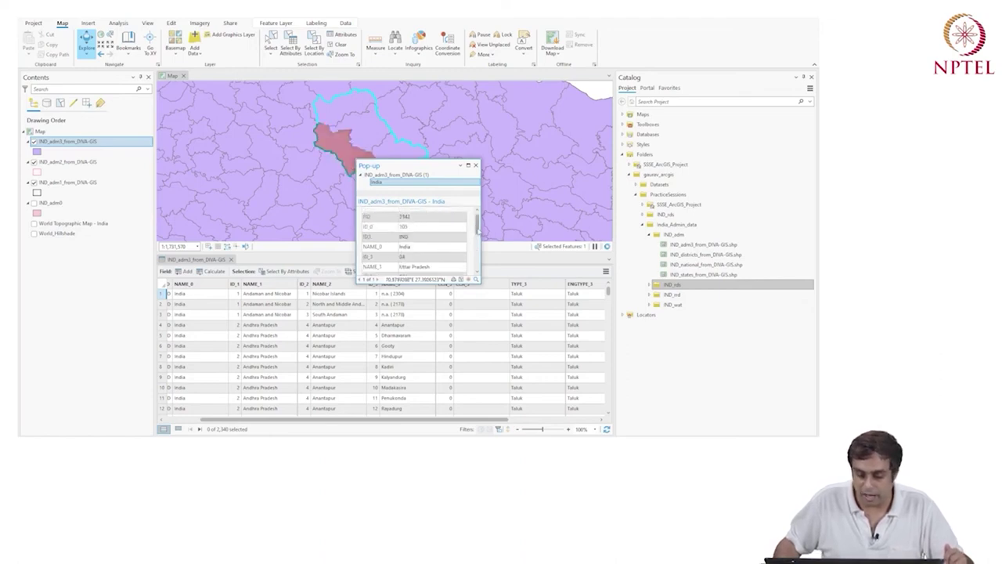
{"action": "scroll", "coordinate": [478, 235], "scroll_direction": "down", "scroll_amount": 5}
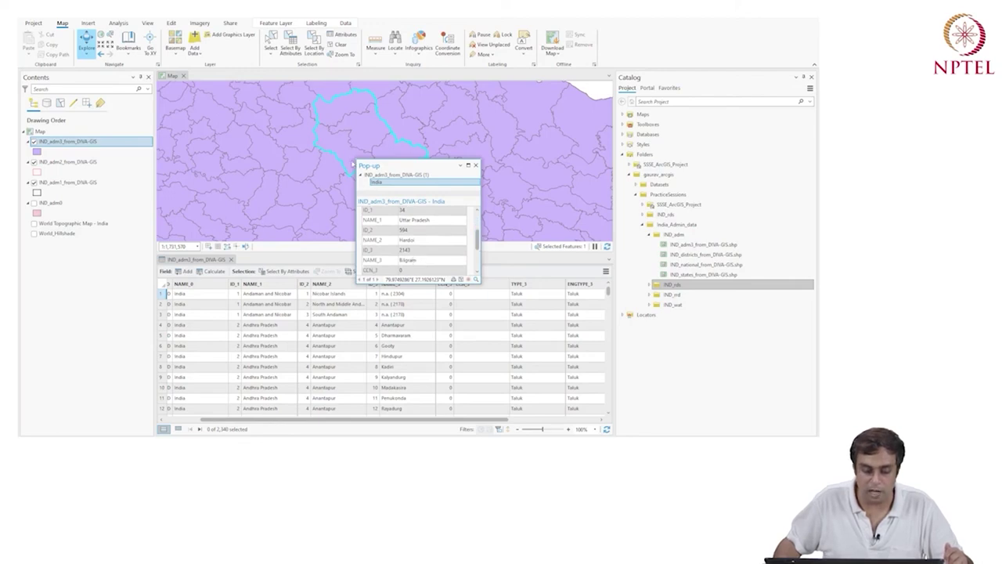
{"action": "left_click", "coordinate": [348, 162]}
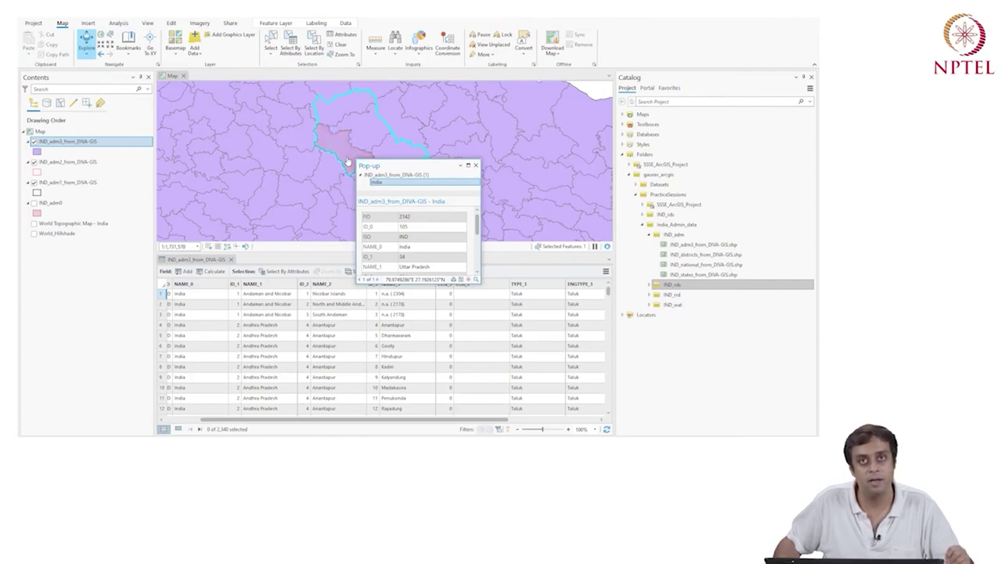
- Identify the eastern and northern taluks of the highlighted district, and close the pop-up and the IND_adm3_from_DIVA-GIS attribute table
{"action": "left_click", "coordinate": [364, 130]}
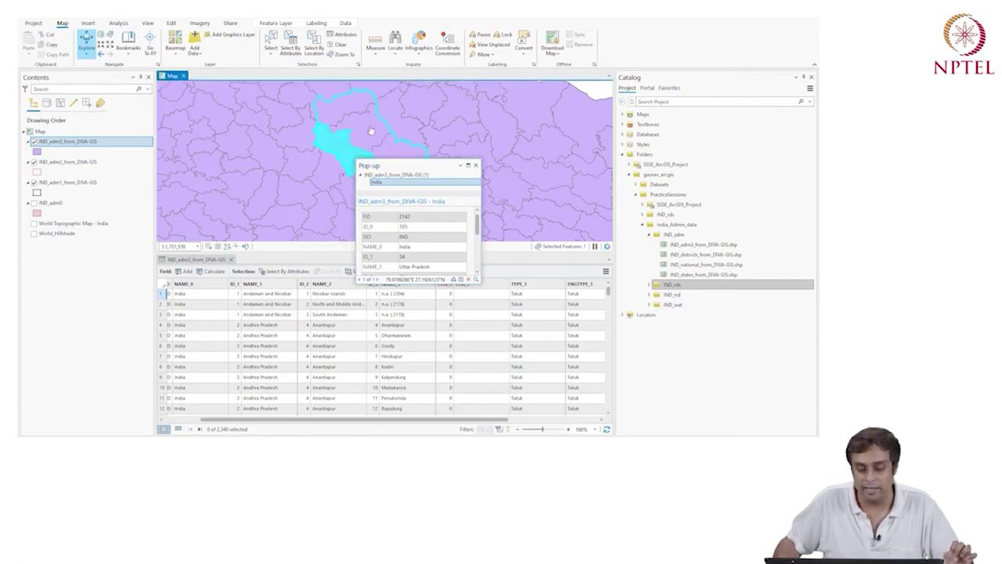
{"action": "left_click", "coordinate": [393, 154]}
{"action": "left_click_drag", "start_coordinate": [476, 222], "coordinate": [476, 238]}
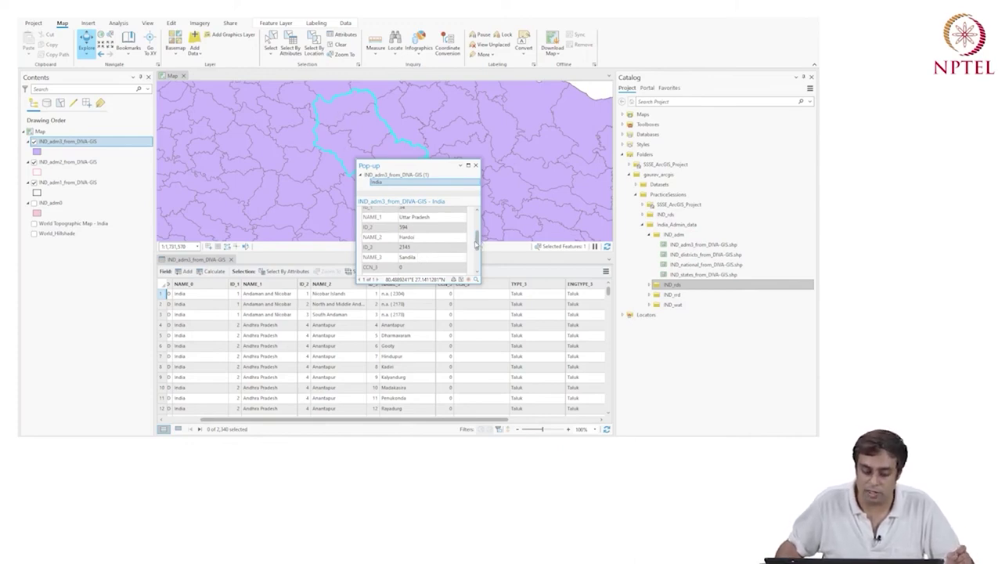
{"action": "left_click", "coordinate": [339, 107]}
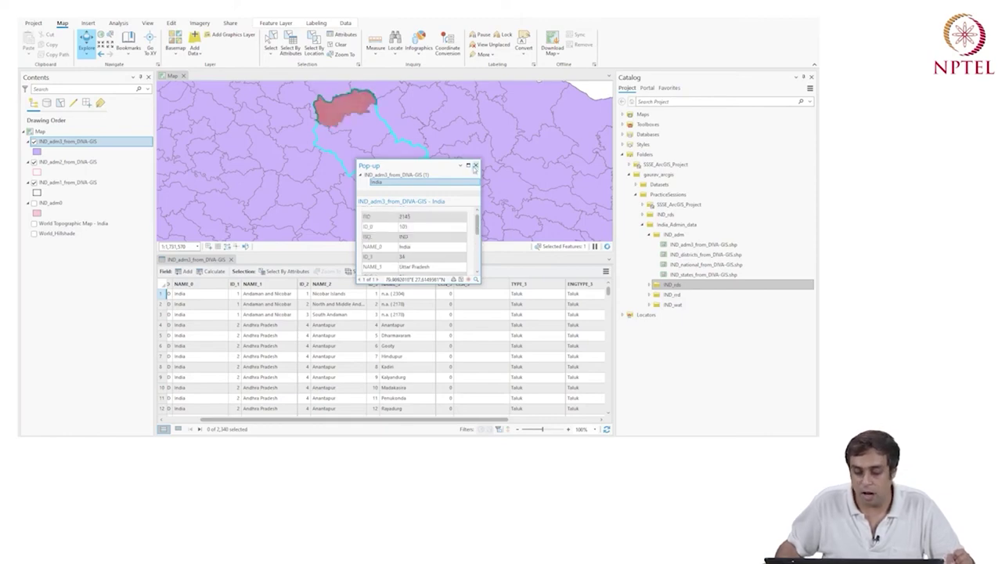
{"action": "left_click", "coordinate": [475, 166]}
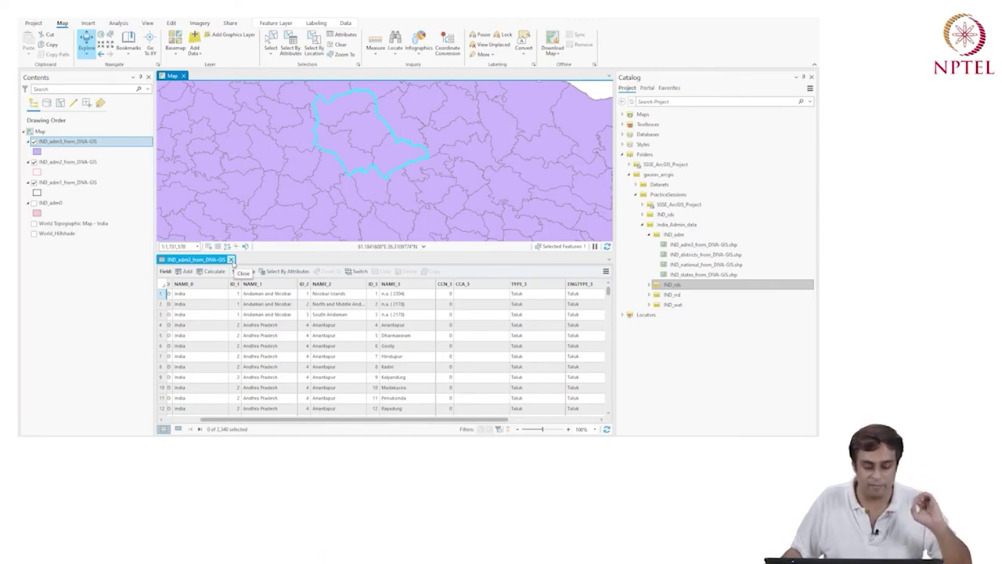
{"action": "left_click", "coordinate": [231, 259]}
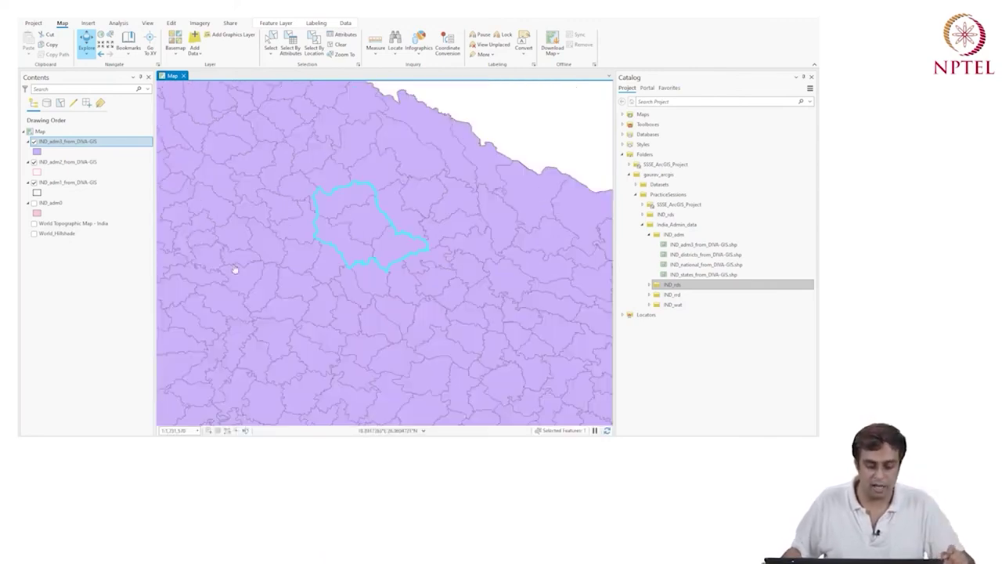
- Open the IND_adm3_from_DIVA-GIS polygon symbol properties and set the fill to No color
{"action": "left_click", "coordinate": [36, 152]}
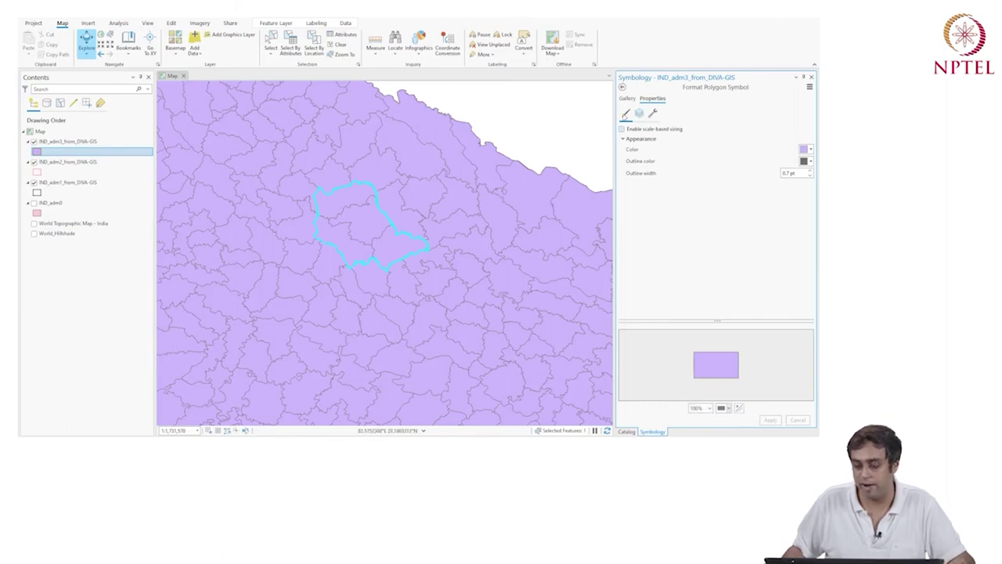
{"action": "left_click", "coordinate": [628, 99]}
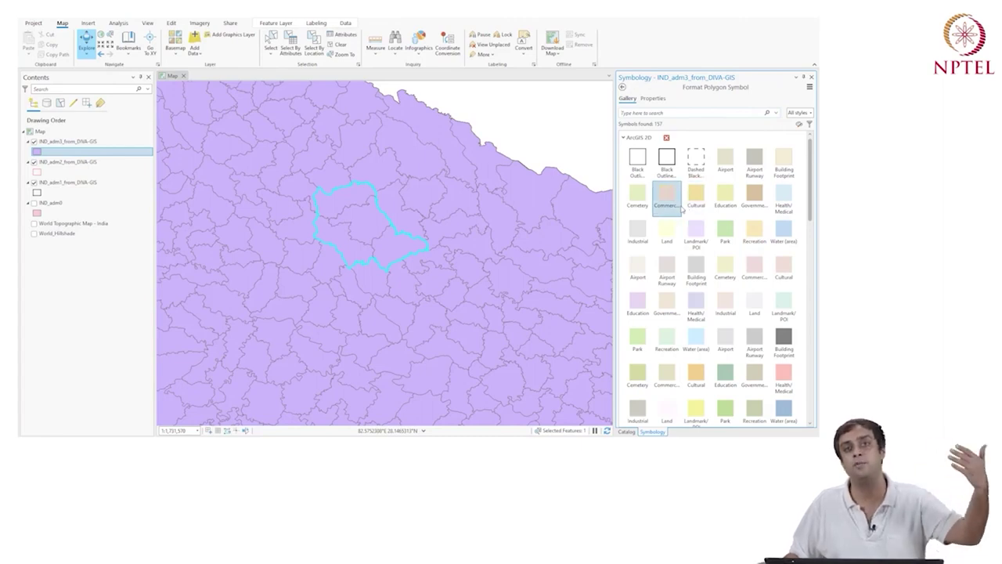
{"action": "left_click", "coordinate": [653, 99]}
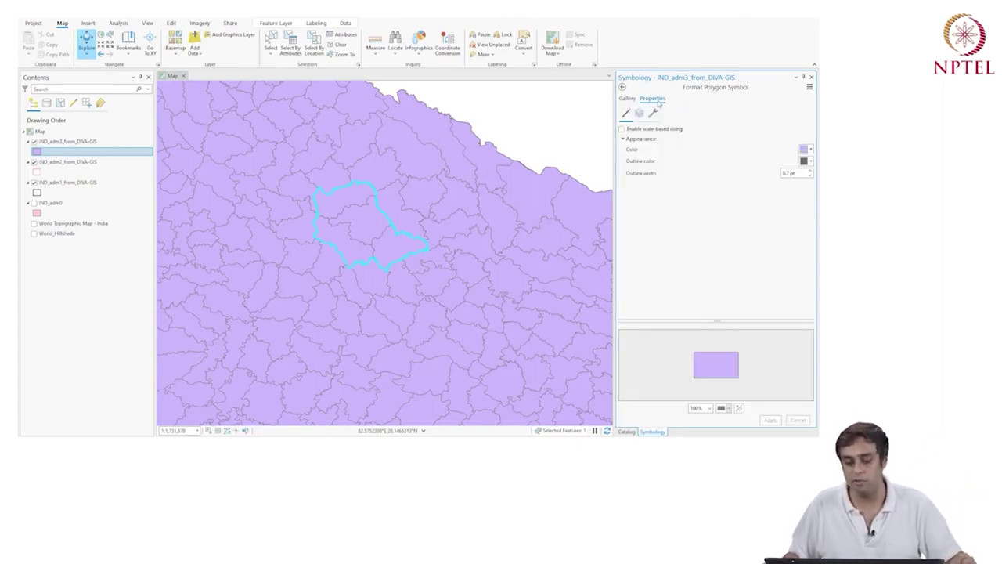
{"action": "left_click", "coordinate": [810, 150]}
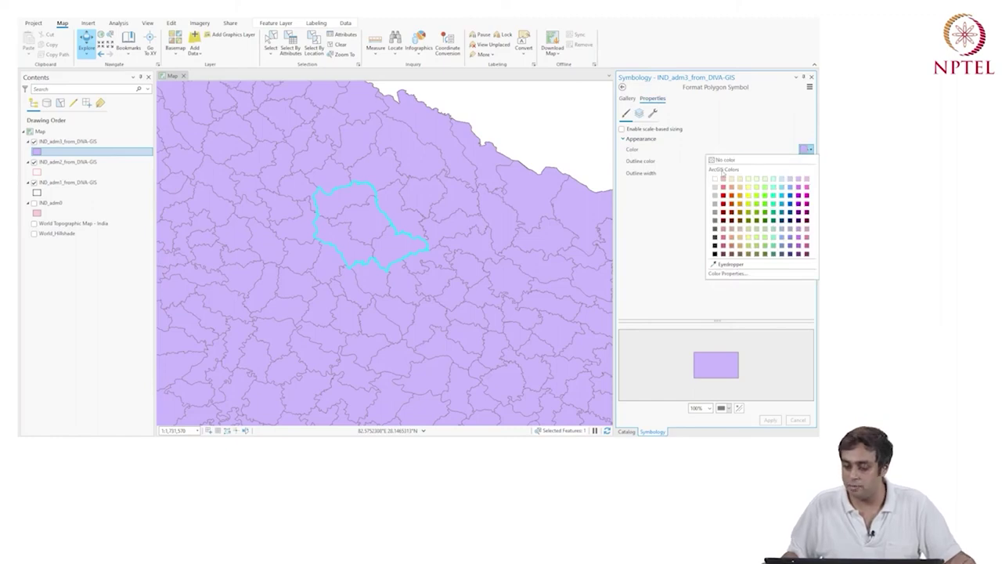
{"action": "left_click", "coordinate": [722, 160]}
- Try pale outline colors for the IND_adm3_from_DIVA-GIS symbol, including Sugilite Sky, and settle on a light blue
{"action": "left_click", "coordinate": [804, 161]}
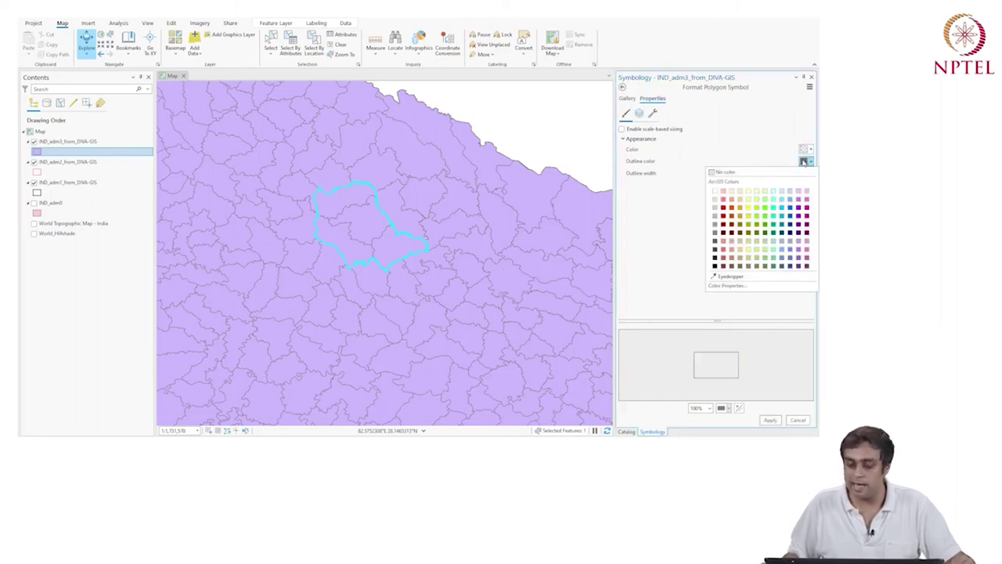
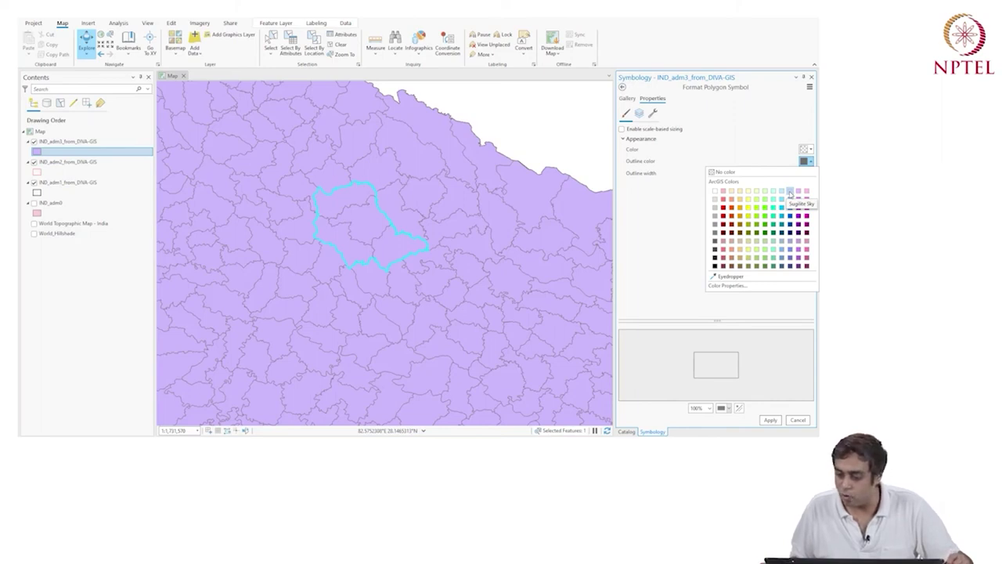
{"action": "left_click", "coordinate": [790, 192]}
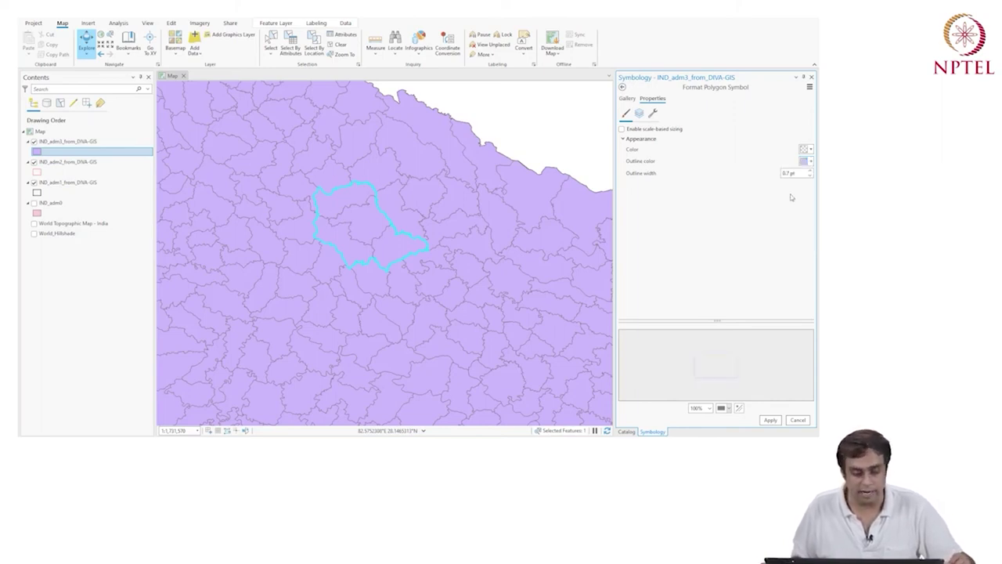
{"action": "left_click", "coordinate": [806, 162]}
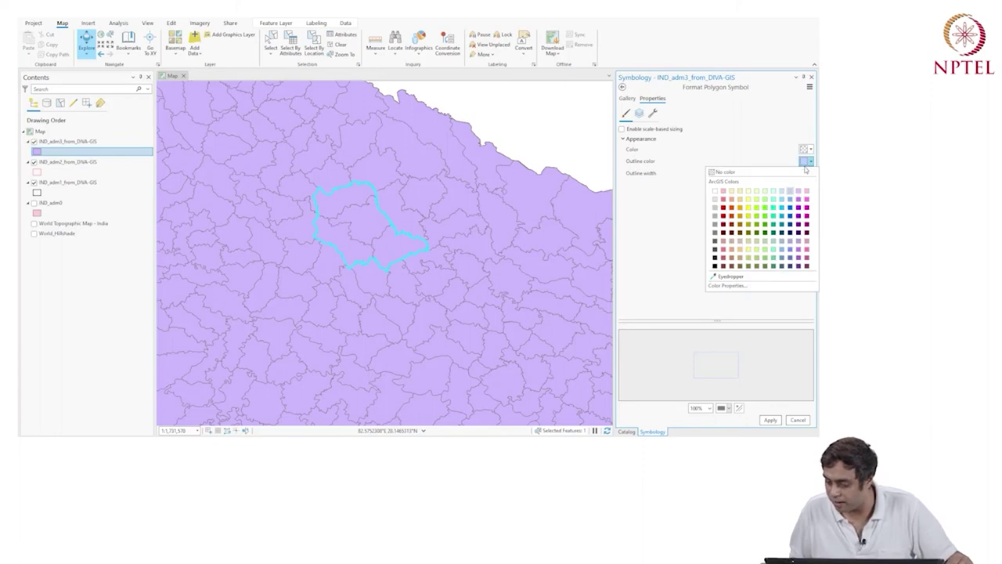
{"action": "left_click", "coordinate": [799, 192]}
{"action": "left_click", "coordinate": [811, 162]}
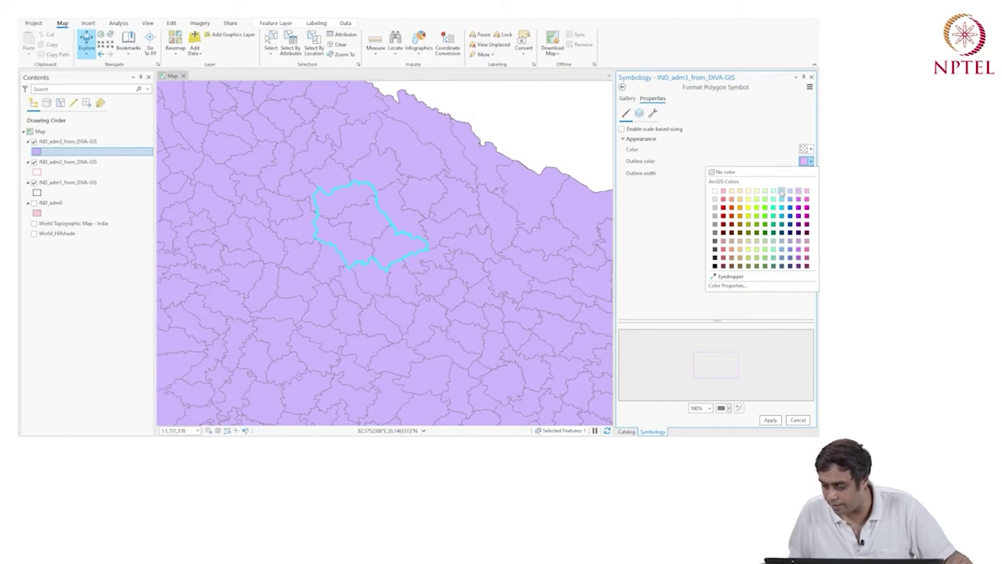
{"action": "left_click", "coordinate": [790, 193]}
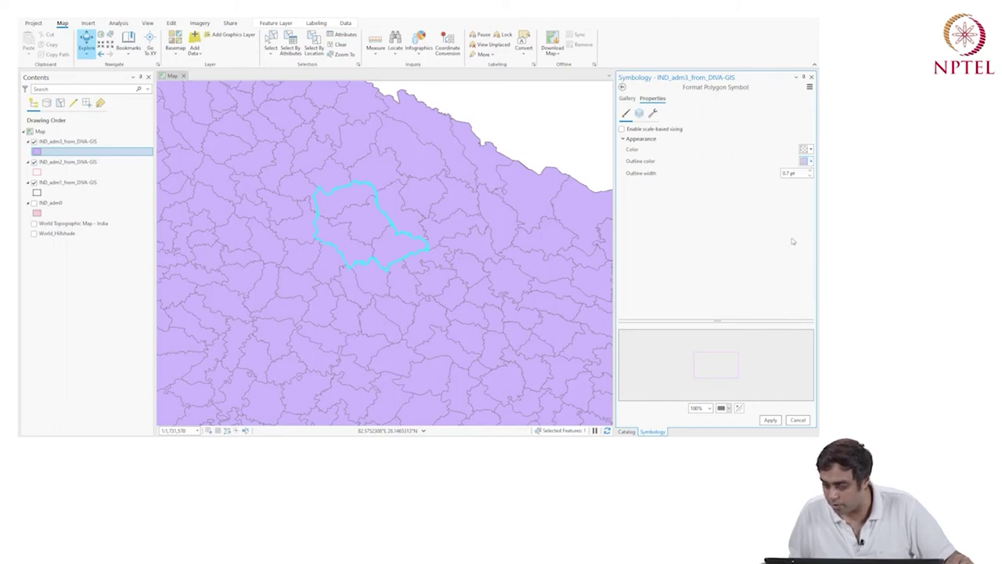
- Set the taluk symbol's outline width to 2 pt, apply it, and close the symbology and catalog panes
{"action": "left_click", "coordinate": [810, 170]}
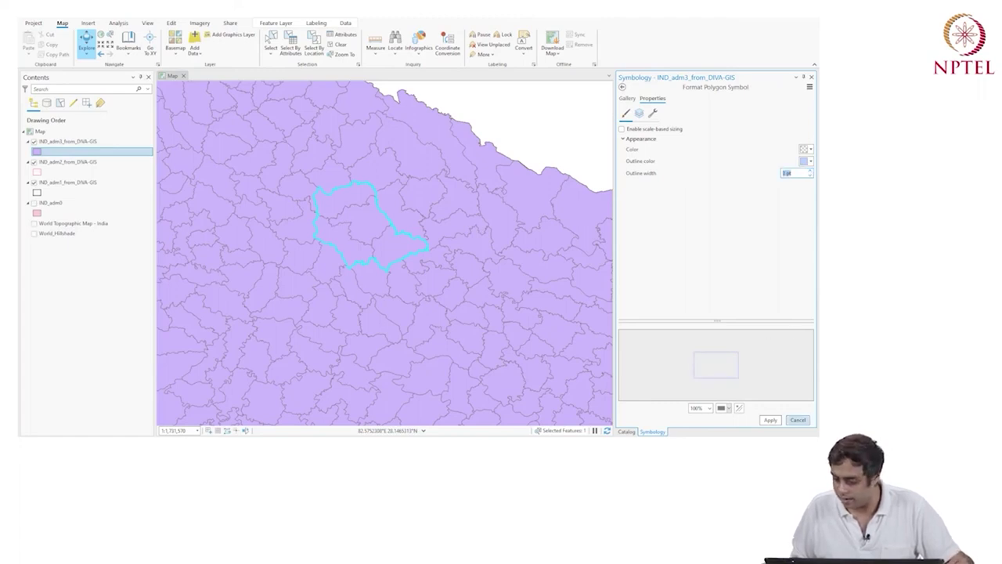
{"action": "left_click", "coordinate": [771, 420]}
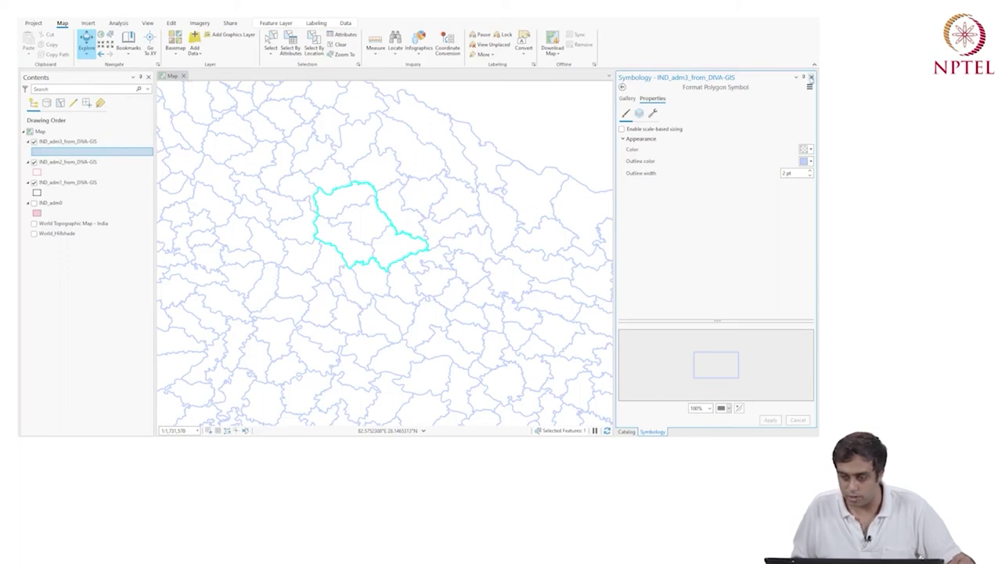
{"action": "left_click", "coordinate": [811, 77]}
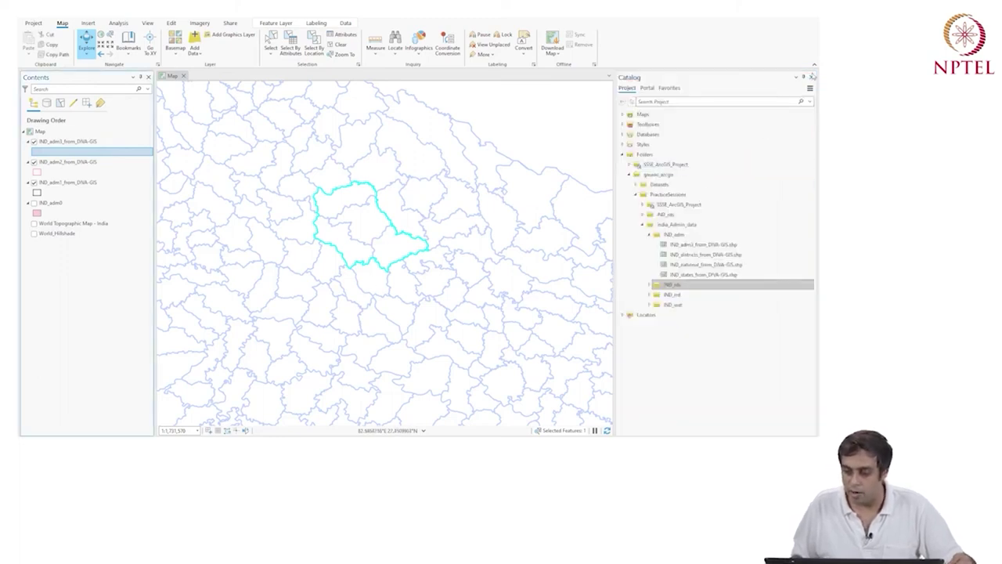
{"action": "left_click", "coordinate": [812, 76]}
- Set the IND_adm2_from_DIVA-GIS polygon symbol's outline width to 3 pt and apply it
{"action": "scroll", "coordinate": [314, 349], "scroll_direction": "up", "scroll_amount": 3}
{"action": "scroll", "coordinate": [325, 333], "scroll_direction": "down", "scroll_amount": 5}
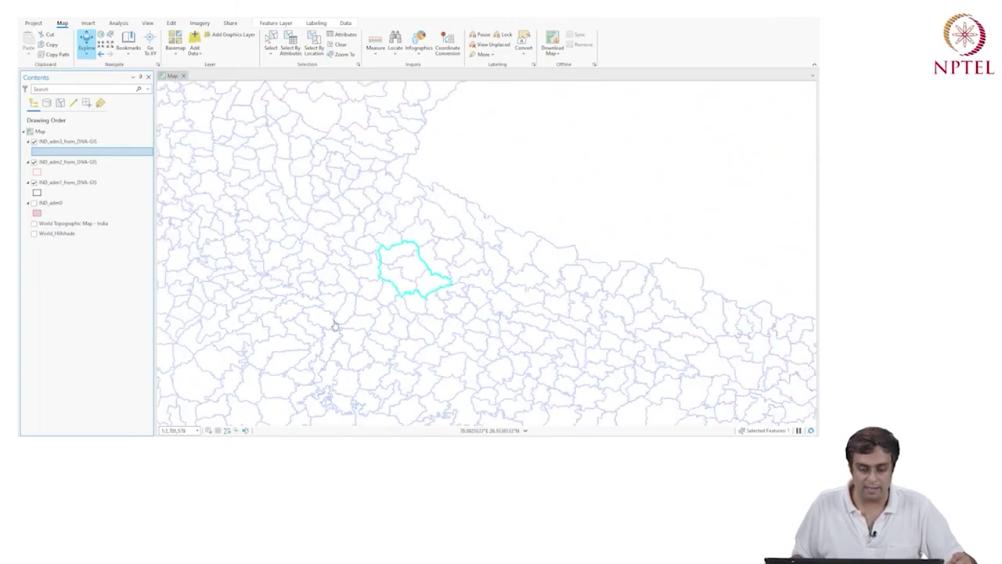
{"action": "left_click_drag", "start_coordinate": [347, 306], "coordinate": [409, 240]}
{"action": "scroll", "coordinate": [374, 232], "scroll_direction": "down", "scroll_amount": 2}
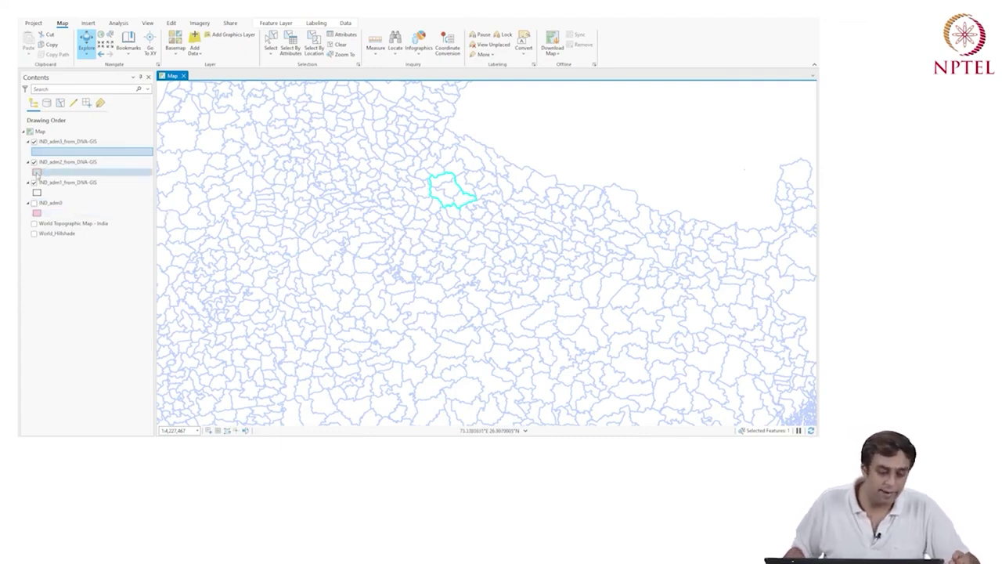
{"action": "left_click", "coordinate": [36, 173]}
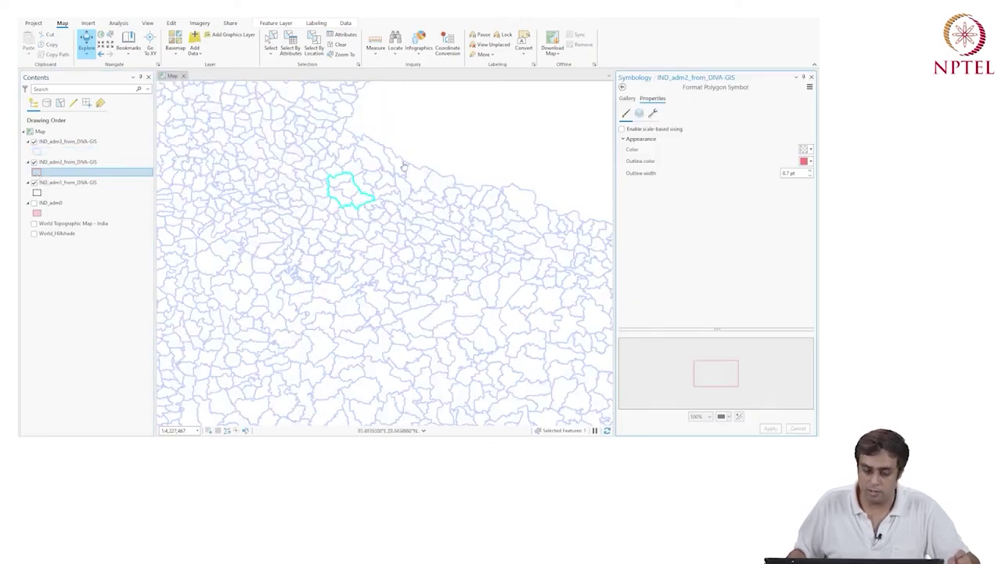
{"action": "left_click", "coordinate": [810, 171]}
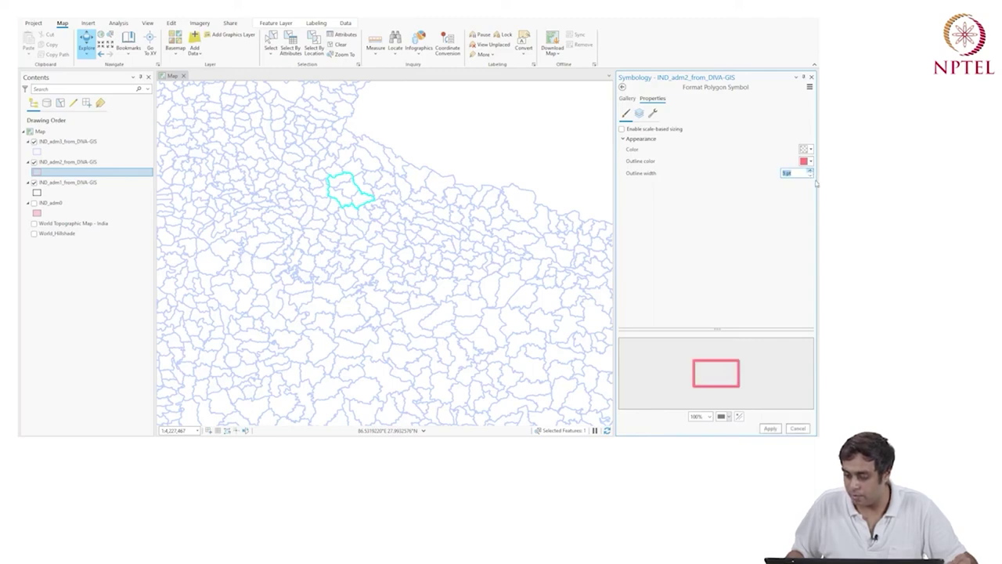
{"action": "left_click", "coordinate": [810, 177]}
{"action": "left_click", "coordinate": [810, 177]}
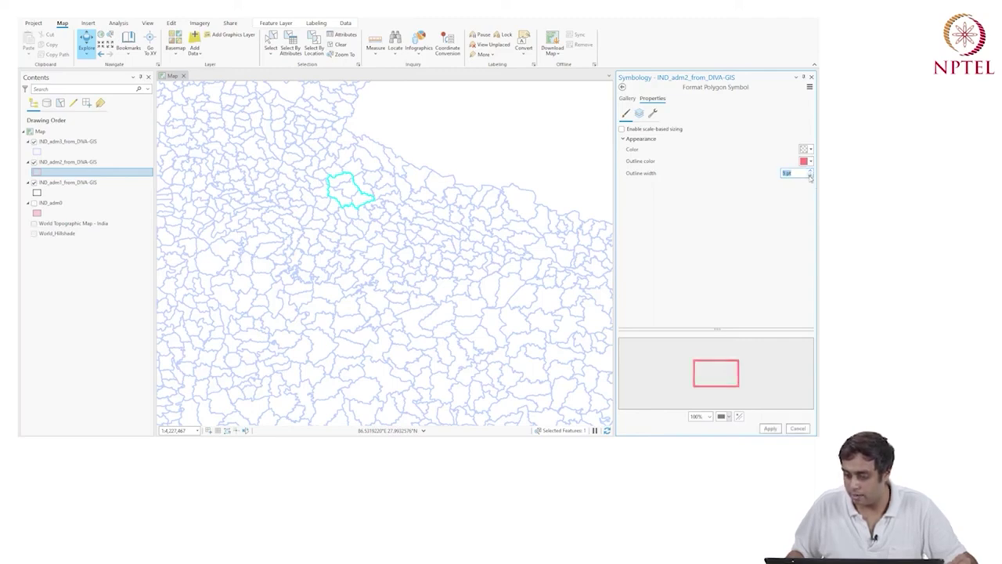
{"action": "left_click", "coordinate": [769, 428]}
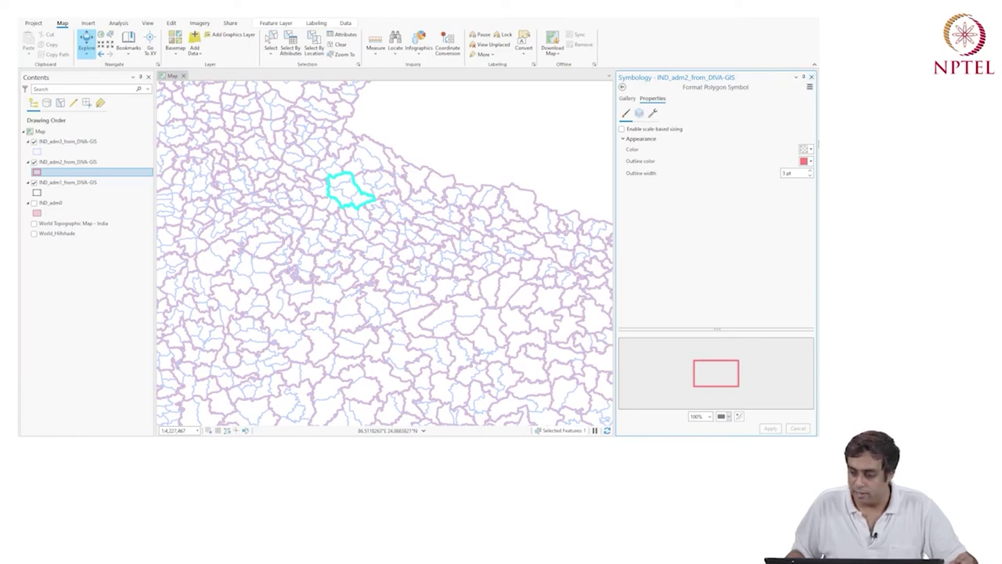
- Change the IND_adm2_from_DIVA-GIS outline color to a strong red, apply it, and close the symbology settings
{"action": "left_click", "coordinate": [810, 161]}
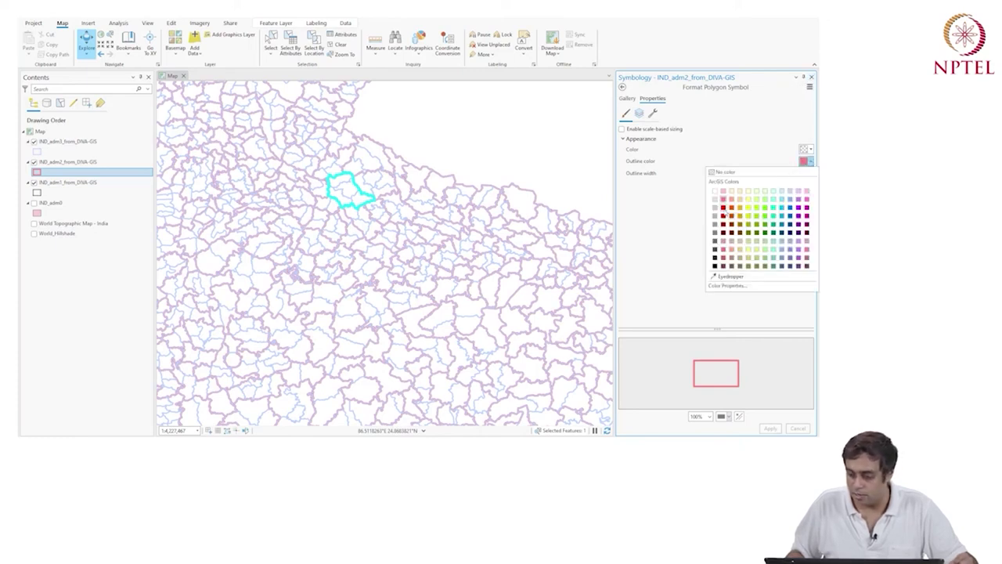
{"action": "left_click", "coordinate": [727, 213]}
{"action": "left_click", "coordinate": [770, 429]}
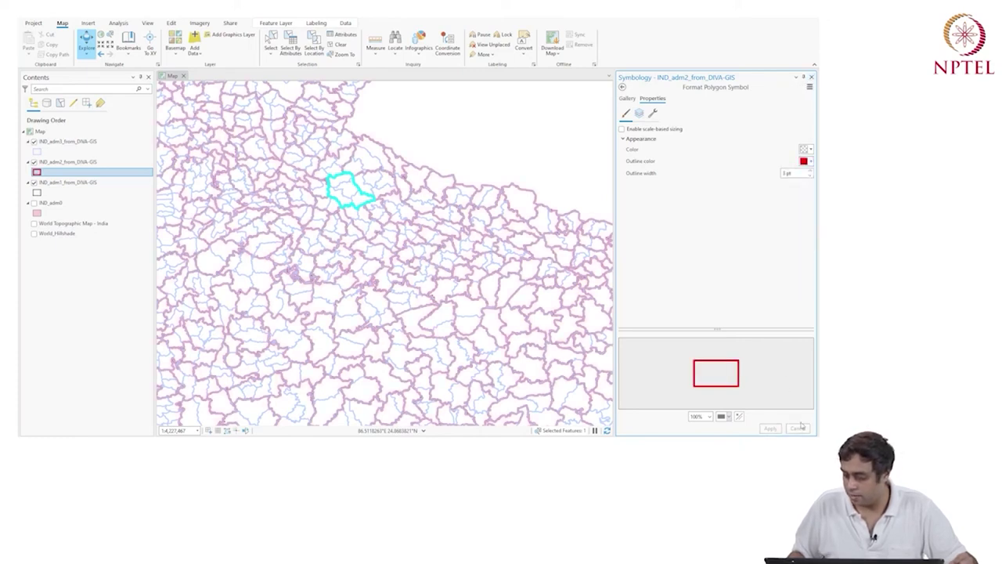
{"action": "left_click", "coordinate": [812, 76]}
- View the district and taluk outlines across northern India and reopen the IND_adm3_from_DIVA-GIS attribute table
{"action": "scroll", "coordinate": [548, 206], "scroll_direction": "down", "scroll_amount": 5}
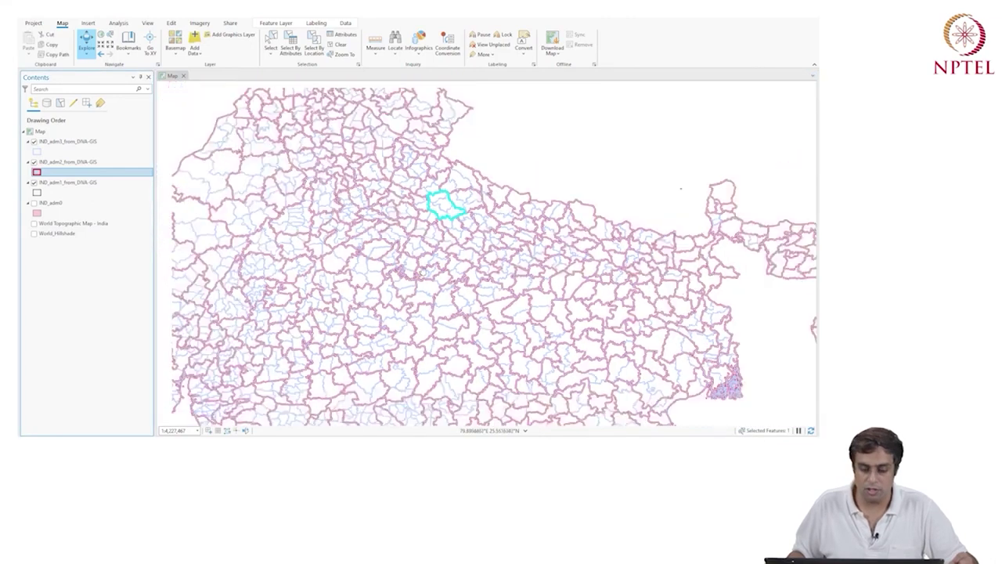
{"action": "scroll", "coordinate": [420, 270], "scroll_direction": "up", "scroll_amount": 2}
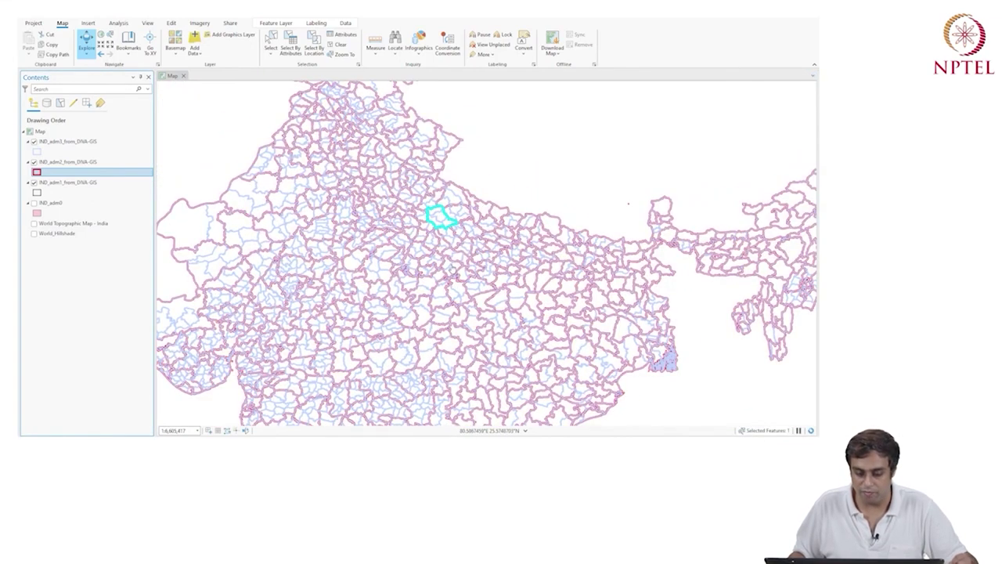
{"action": "right_click", "coordinate": [78, 142]}
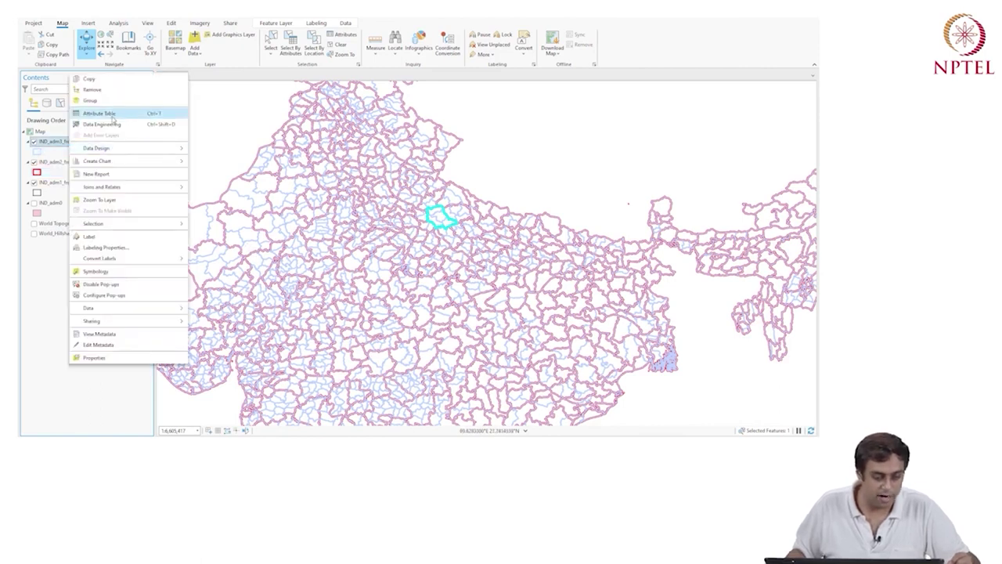
{"action": "left_click", "coordinate": [112, 116]}
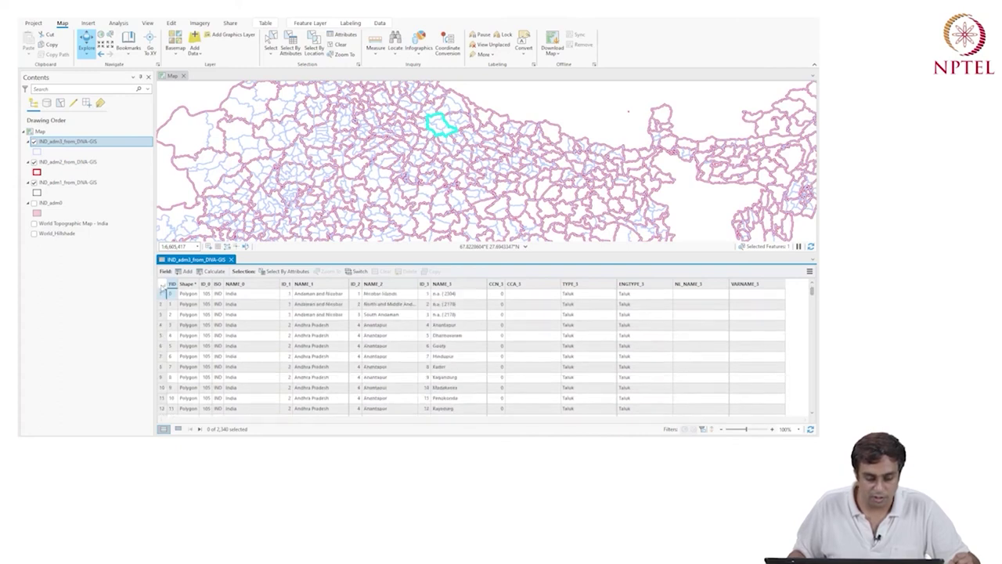
- Close the taluk attribute table, open the IND_adm2_from_DIVA-GIS attribute table, clear its selected record, and close the table
{"action": "left_click", "coordinate": [171, 316]}
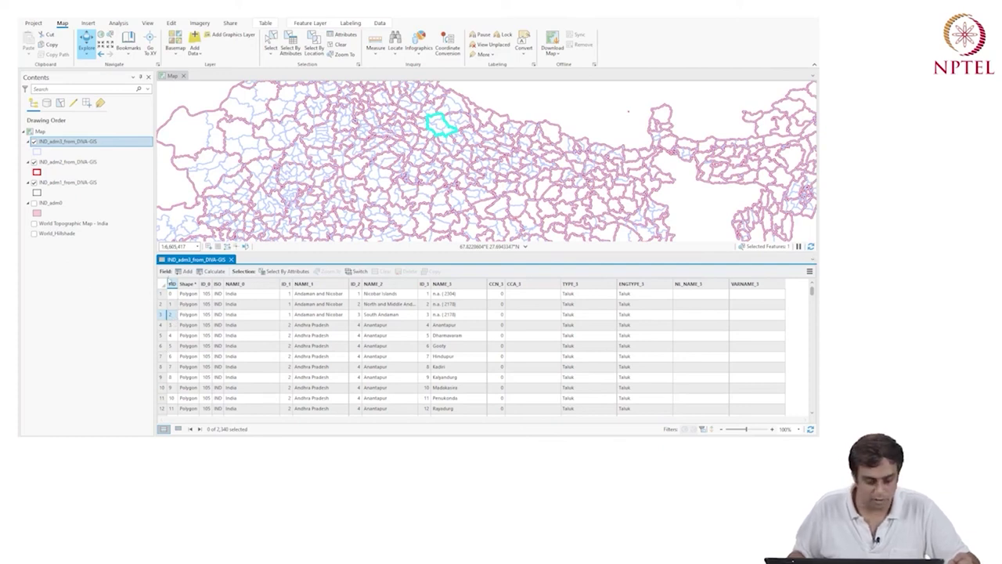
{"action": "left_click", "coordinate": [231, 259]}
{"action": "right_click", "coordinate": [75, 161]}
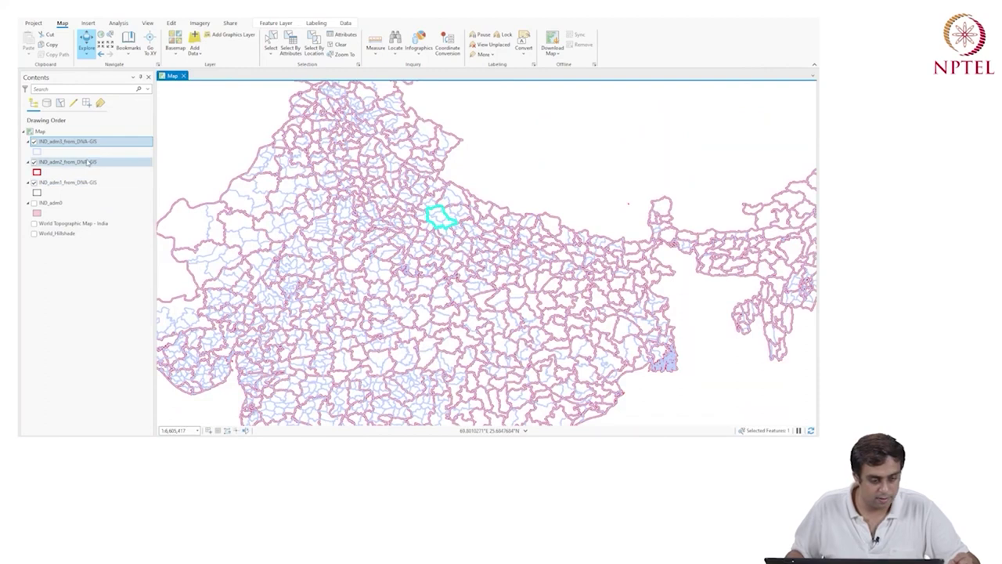
{"action": "left_click", "coordinate": [131, 133]}
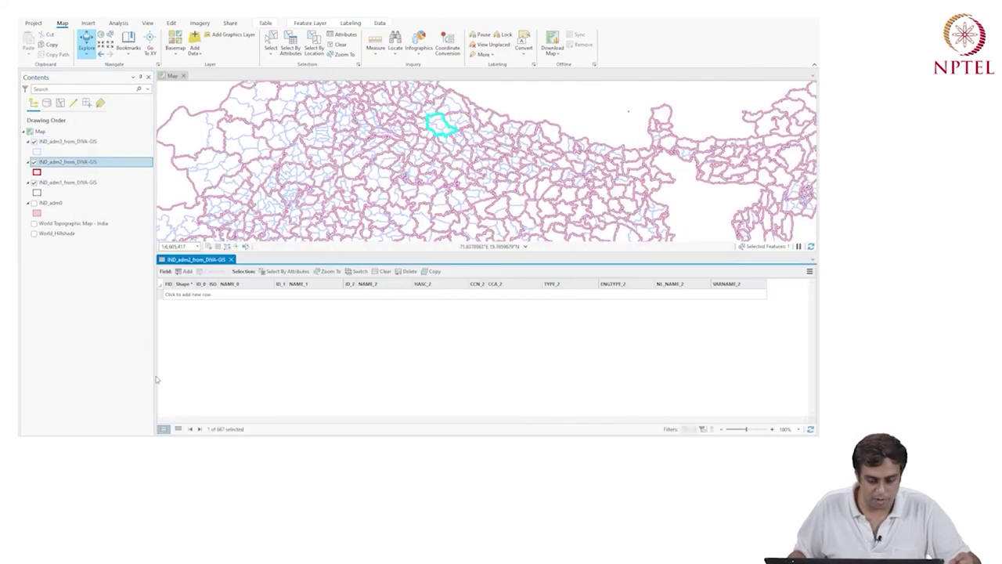
{"action": "left_click", "coordinate": [188, 295]}
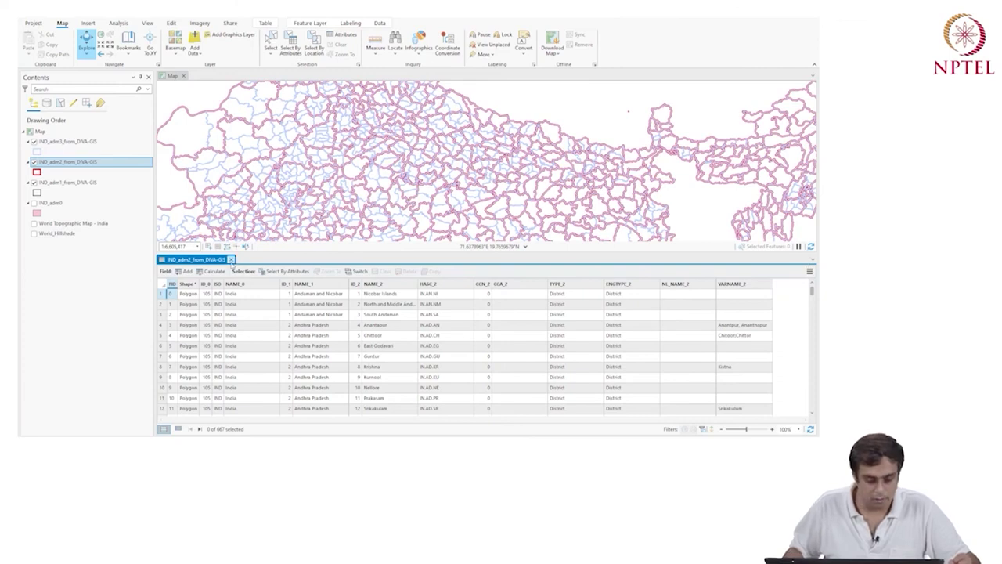
{"action": "left_click", "coordinate": [230, 259]}
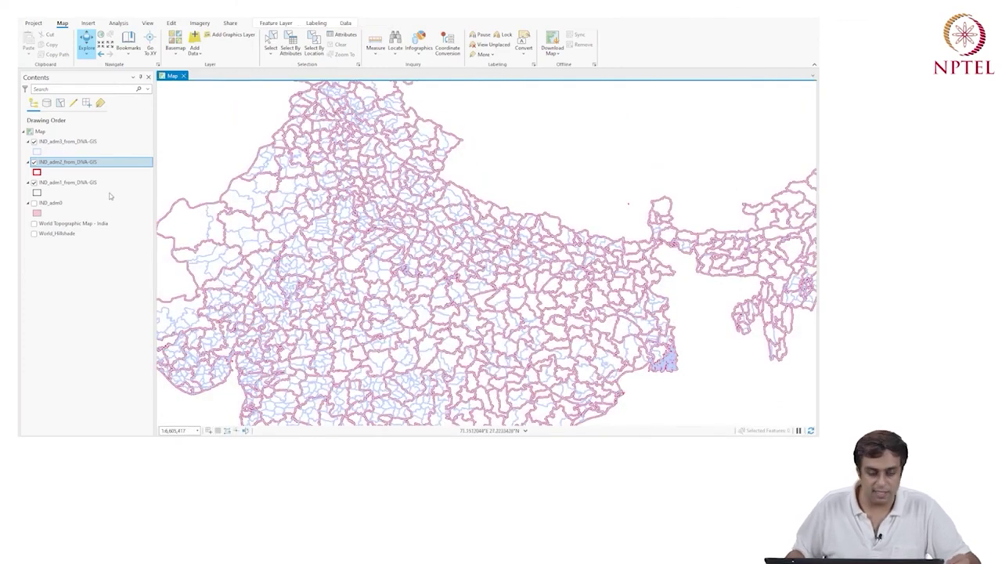
- Set the IND_adm1_from_DIVA-GIS polygon symbol's outline width to 6 pt, apply it, and close the symbology settings
{"action": "left_click", "coordinate": [37, 192]}
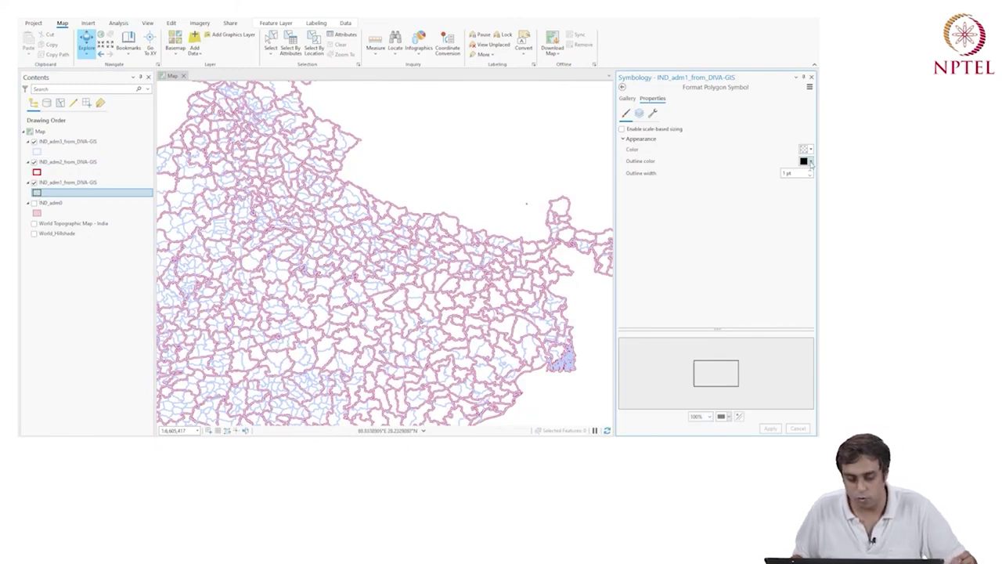
{"action": "left_click", "coordinate": [809, 173]}
{"action": "type", "text": "8"}
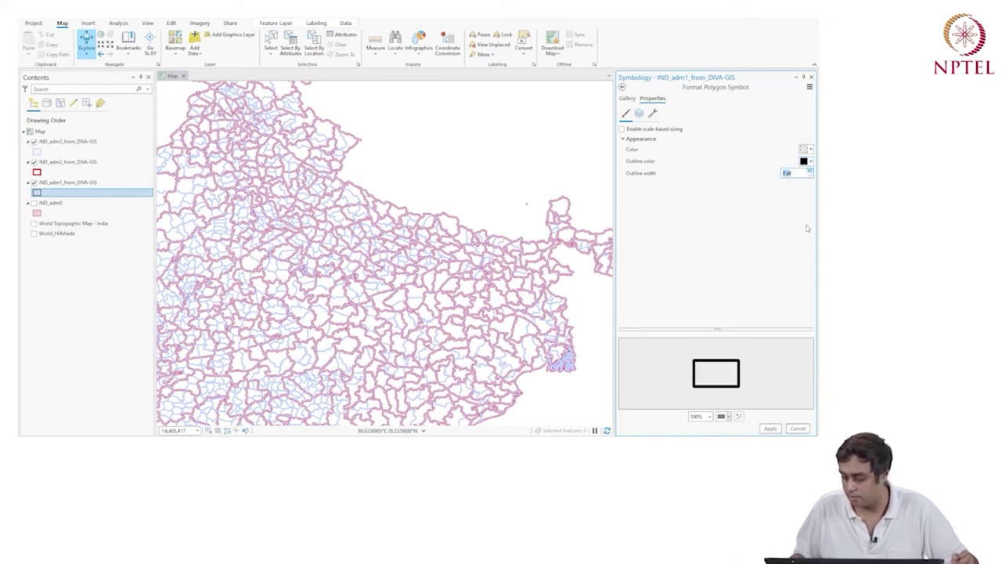
{"action": "left_click", "coordinate": [770, 429]}
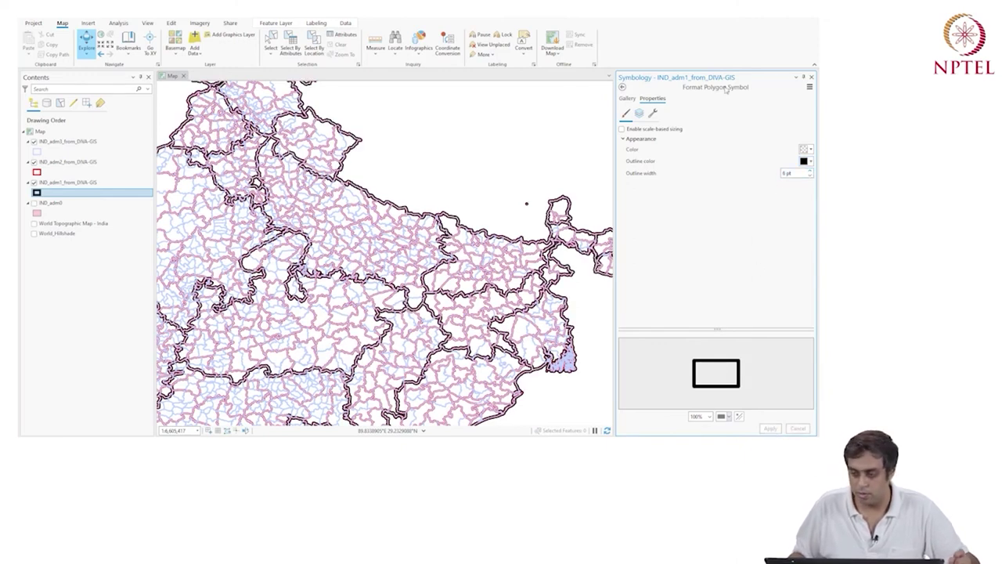
{"action": "left_click", "coordinate": [811, 77]}
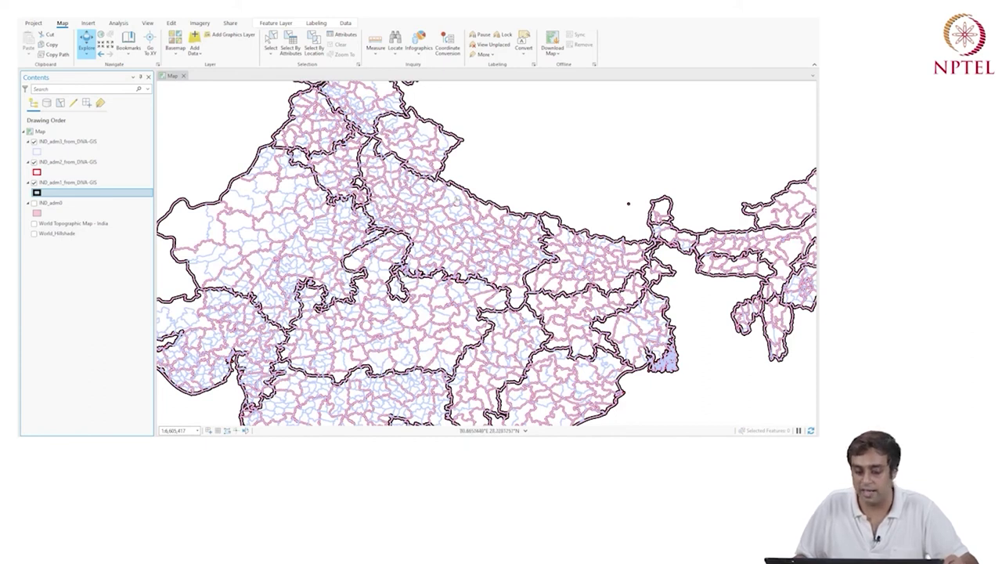
- Examine the state, district and taluk outlines on the map, from central India out to the whole country
{"action": "scroll", "coordinate": [383, 339], "scroll_direction": "up", "scroll_amount": 3}
{"action": "scroll", "coordinate": [418, 336], "scroll_direction": "up", "scroll_amount": 2}
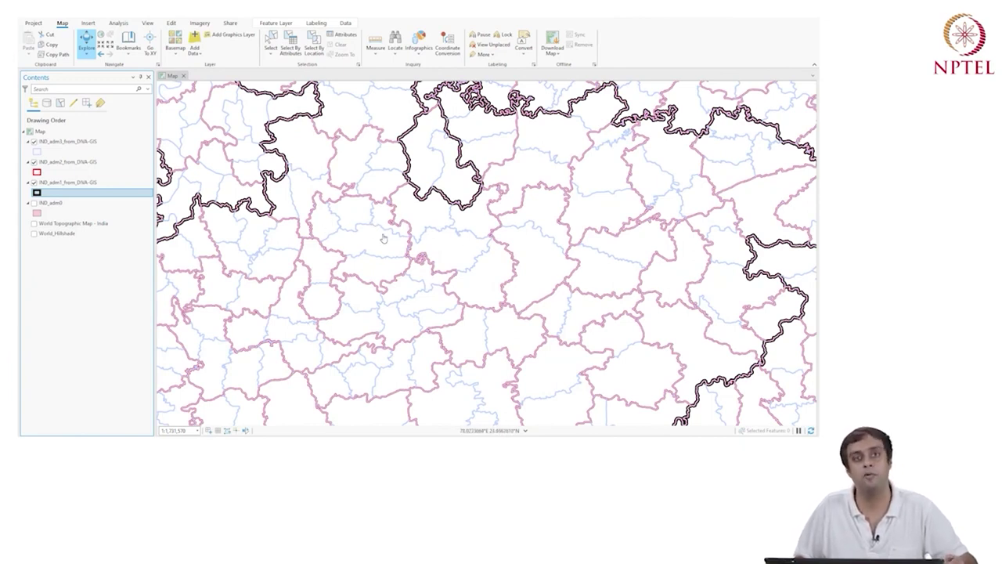
{"action": "scroll", "coordinate": [423, 280], "scroll_direction": "down", "scroll_amount": 4}
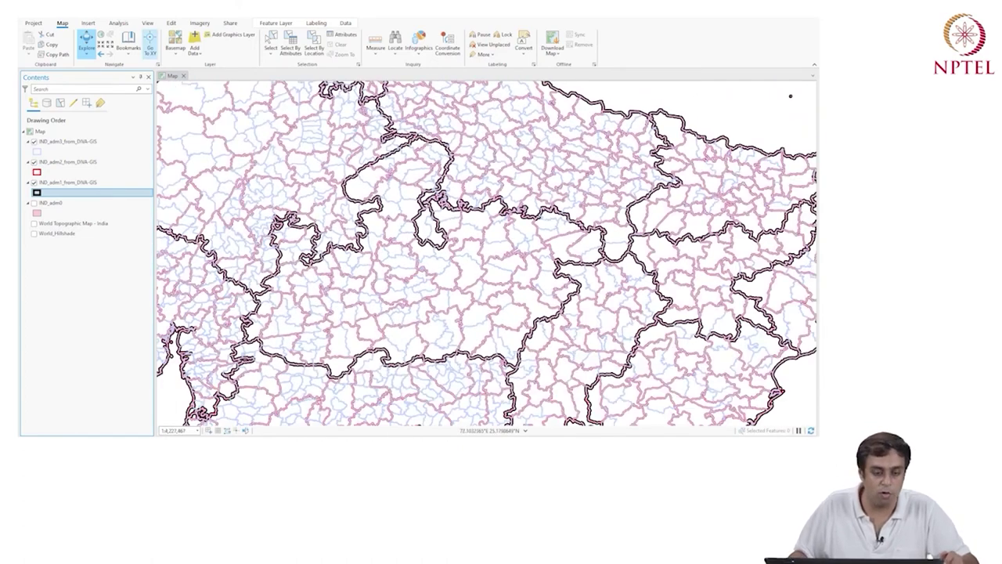
{"action": "scroll", "coordinate": [492, 232], "scroll_direction": "down", "scroll_amount": 1}
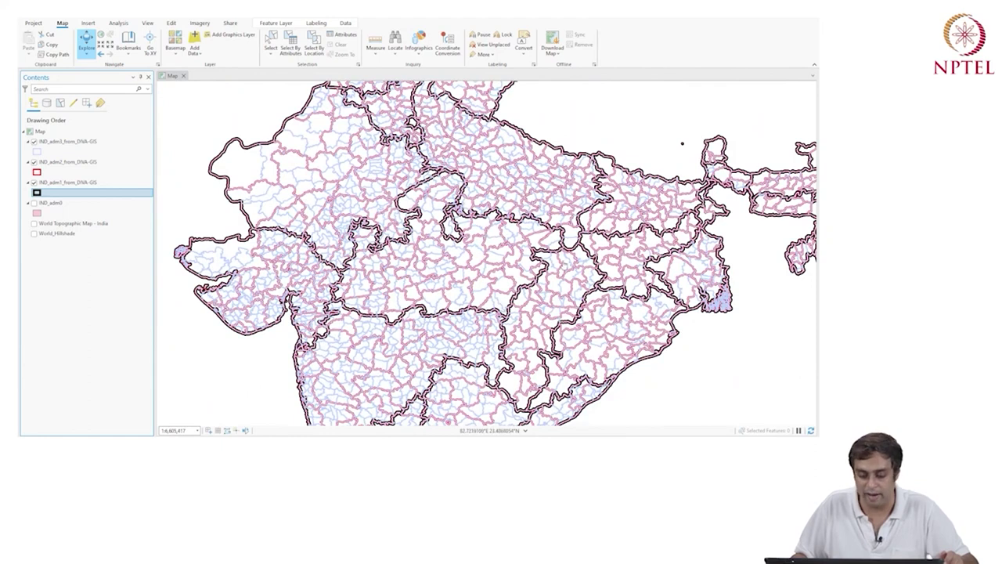
{"action": "scroll", "coordinate": [475, 228], "scroll_direction": "down", "scroll_amount": 4}
{"action": "scroll", "coordinate": [476, 229], "scroll_direction": "down", "scroll_amount": 3}
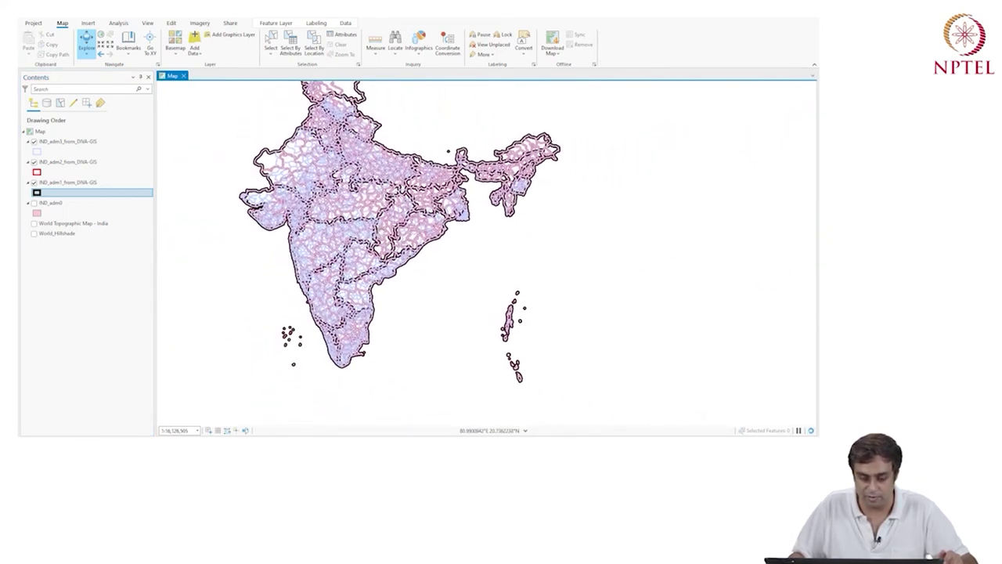
- Show the project catalog and rename IND_adm3_from_DIVA-GIS.shp in the IND_adm folder to IND_taluks_from_DIVA-GIS.shp
{"action": "left_click", "coordinate": [89, 23]}
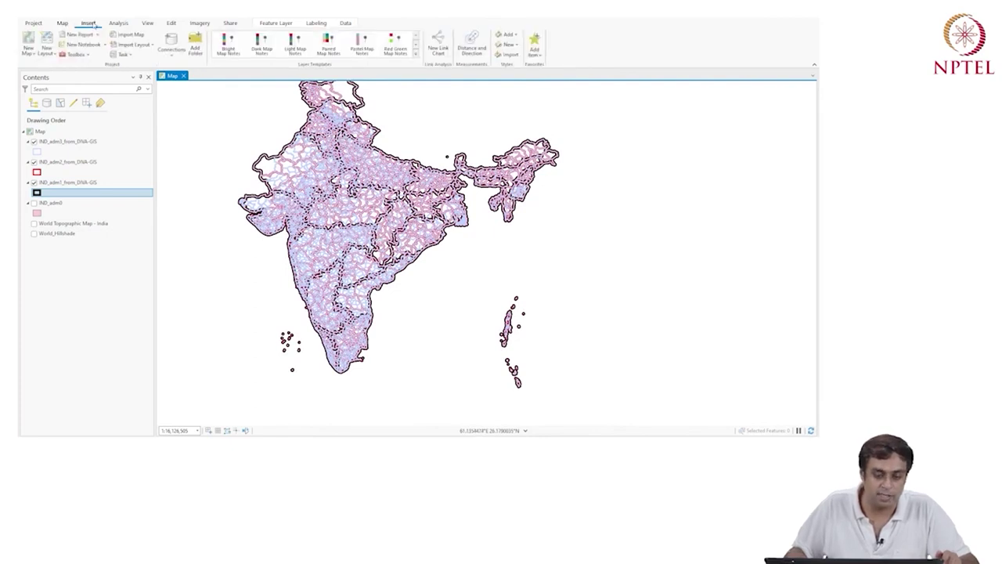
{"action": "left_click", "coordinate": [148, 23]}
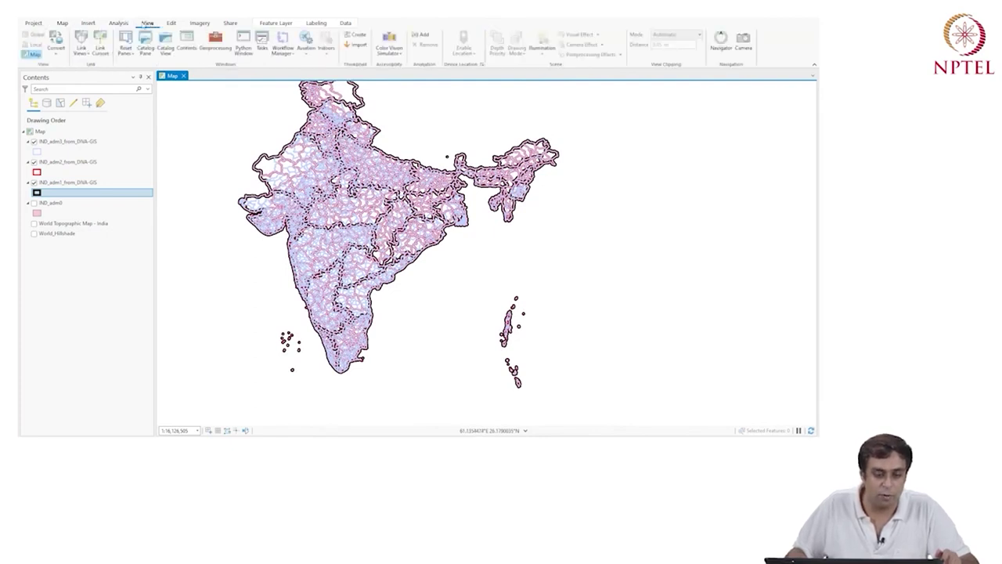
{"action": "left_click", "coordinate": [145, 43]}
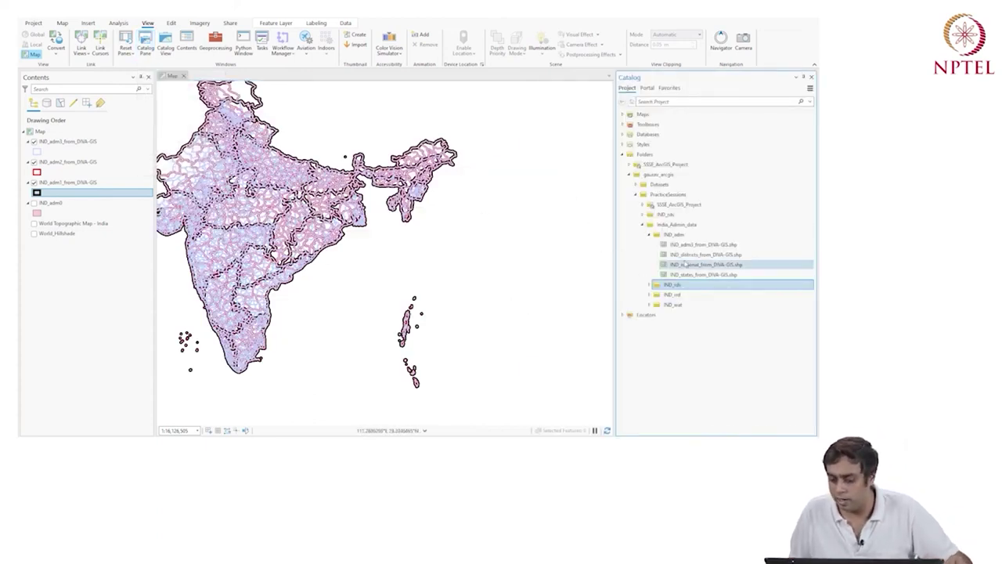
{"action": "left_click", "coordinate": [686, 245]}
{"action": "right_click", "coordinate": [687, 245]}
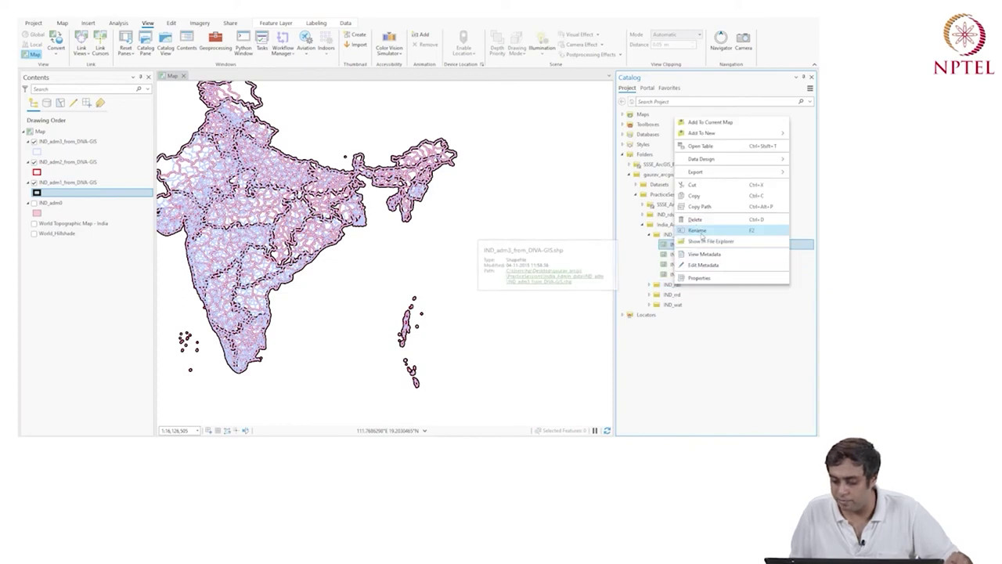
{"action": "left_click", "coordinate": [689, 227]}
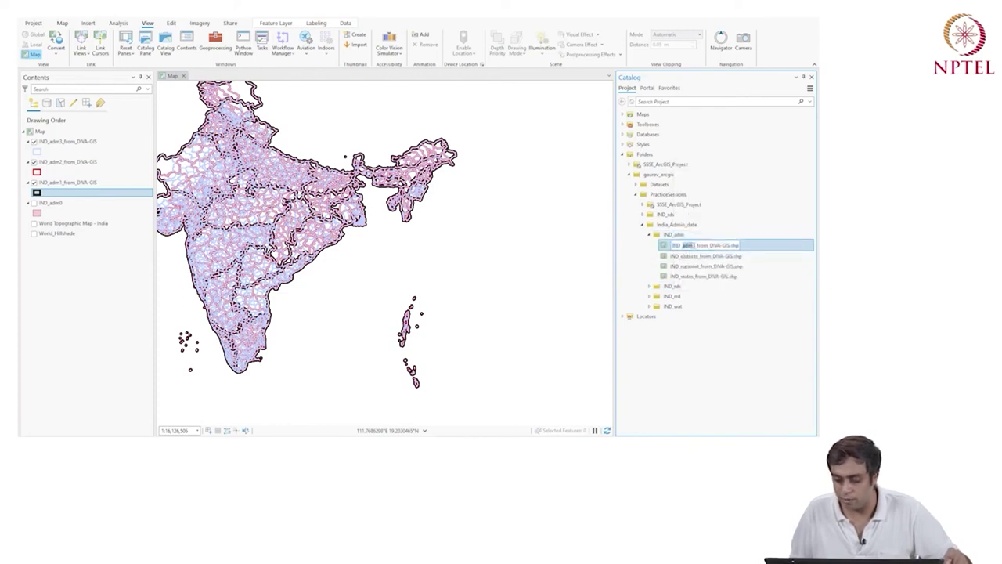
{"action": "type", "text": "talu"}
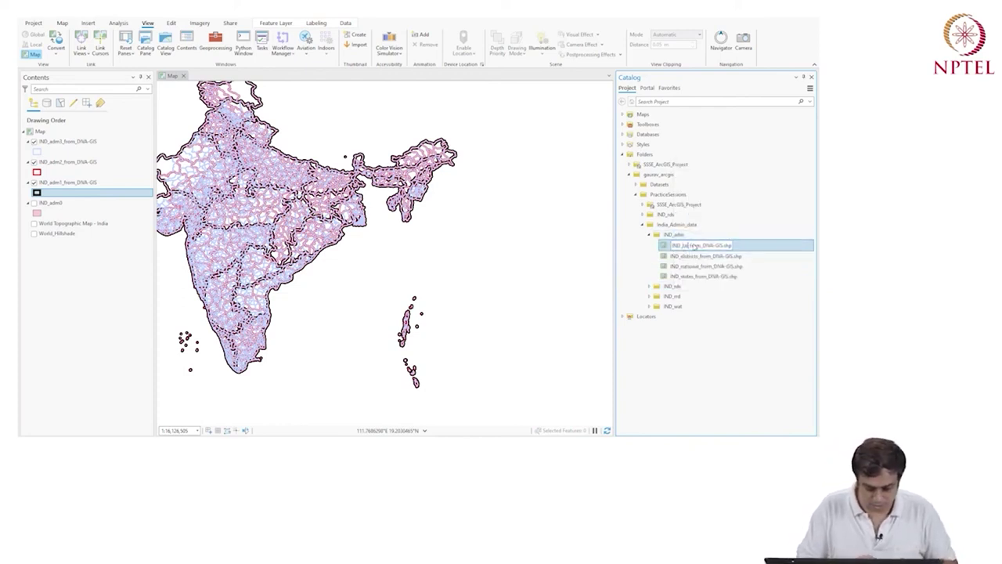
{"action": "type", "text": "ks"}
{"action": "key", "text": "Return"}
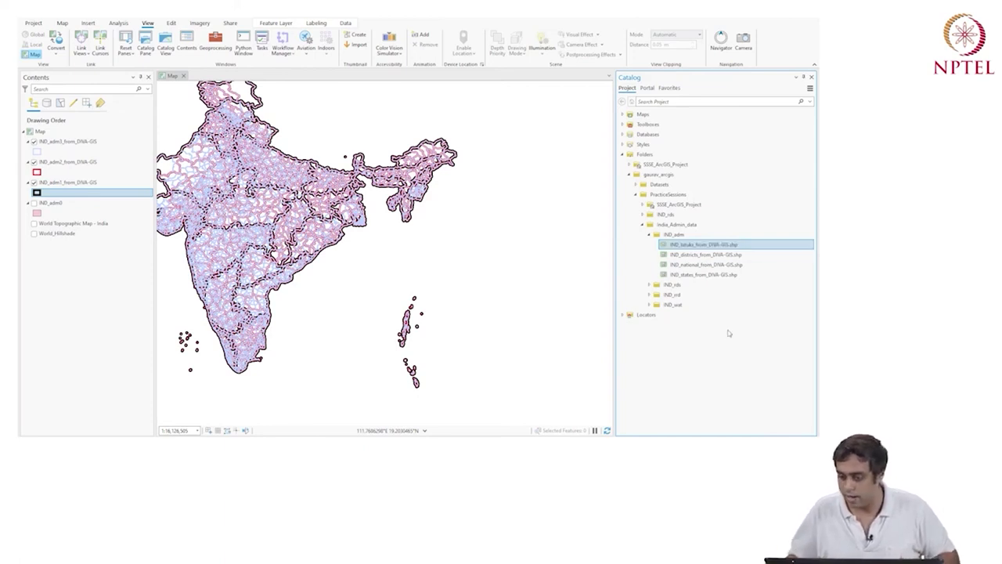
- Refresh the IND_adm folder's contents in the catalog
{"action": "left_click", "coordinate": [693, 255]}
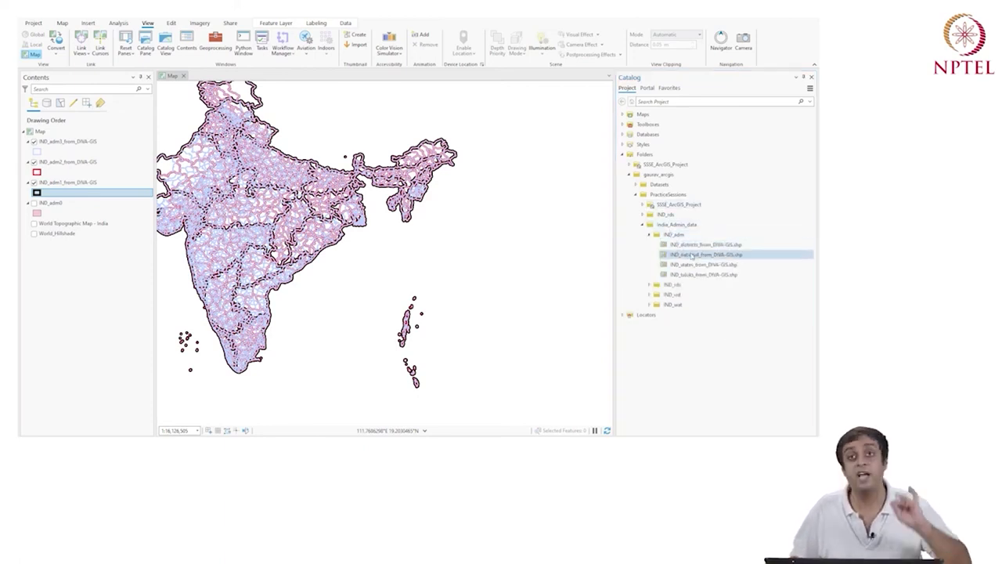
{"action": "right_click", "coordinate": [726, 403]}
{"action": "right_click", "coordinate": [677, 237]}
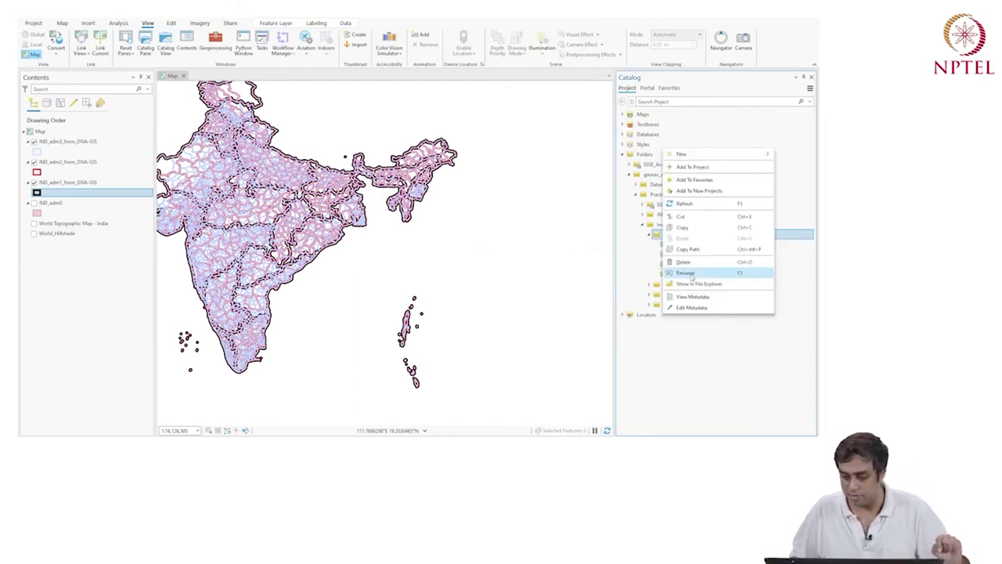
{"action": "left_click", "coordinate": [685, 204]}
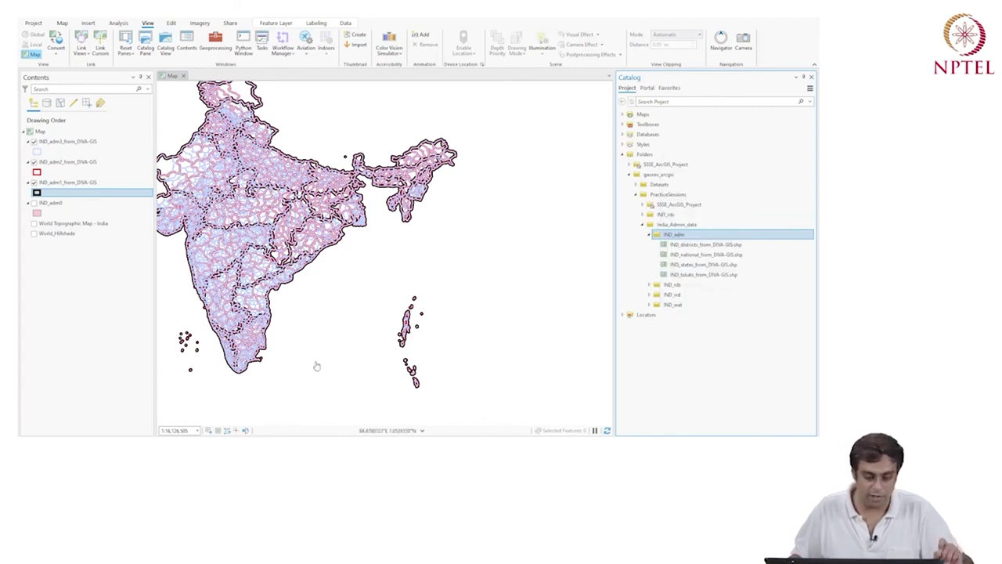
- Switch to File Explorer, open the IND_adm folder inside India_Admin_data, and refresh its file listing
{"action": "left_click", "coordinate": [324, 337]}
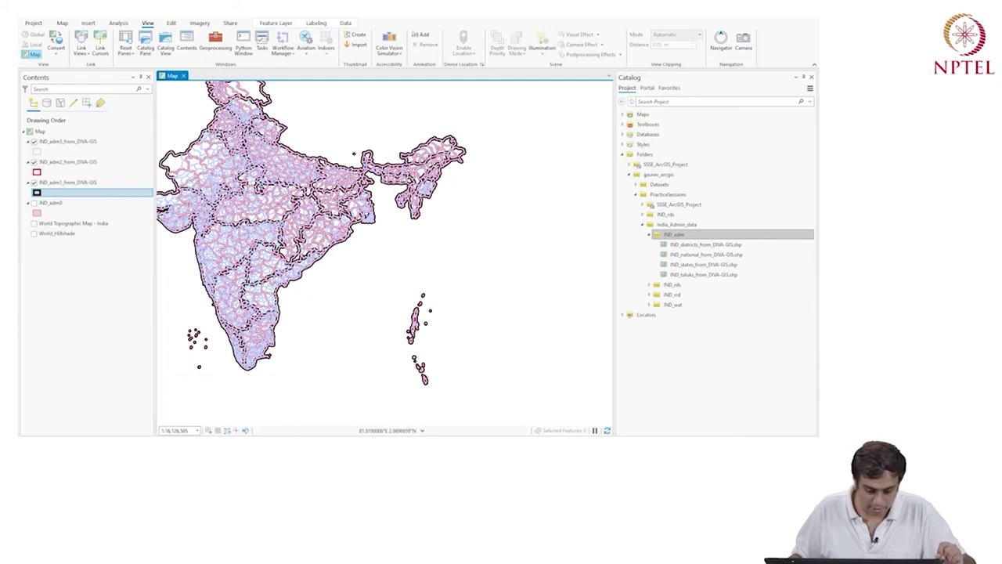
{"action": "left_click", "coordinate": [300, 411]}
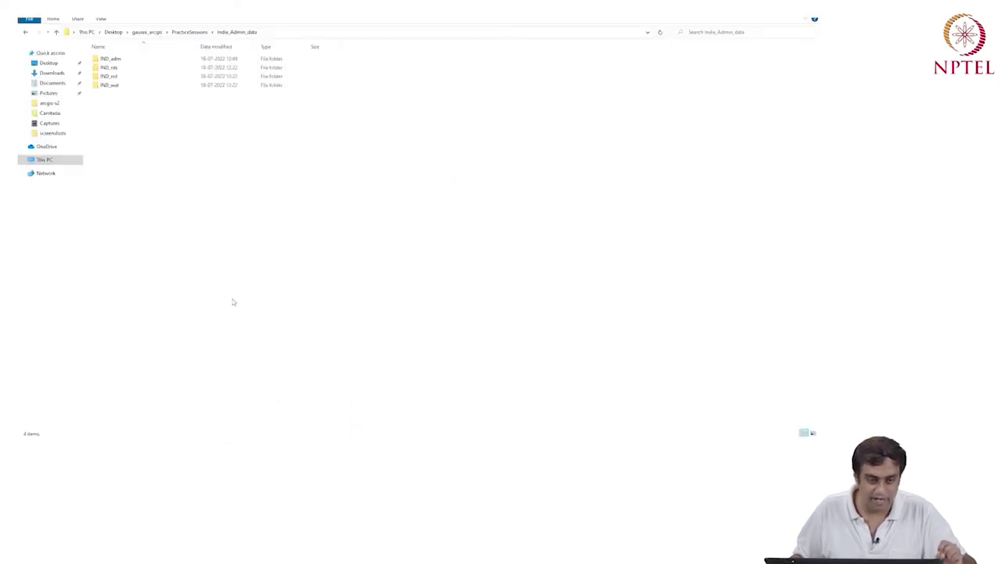
{"action": "left_click", "coordinate": [189, 33]}
{"action": "double_click", "coordinate": [134, 71]}
{"action": "double_click", "coordinate": [125, 61]}
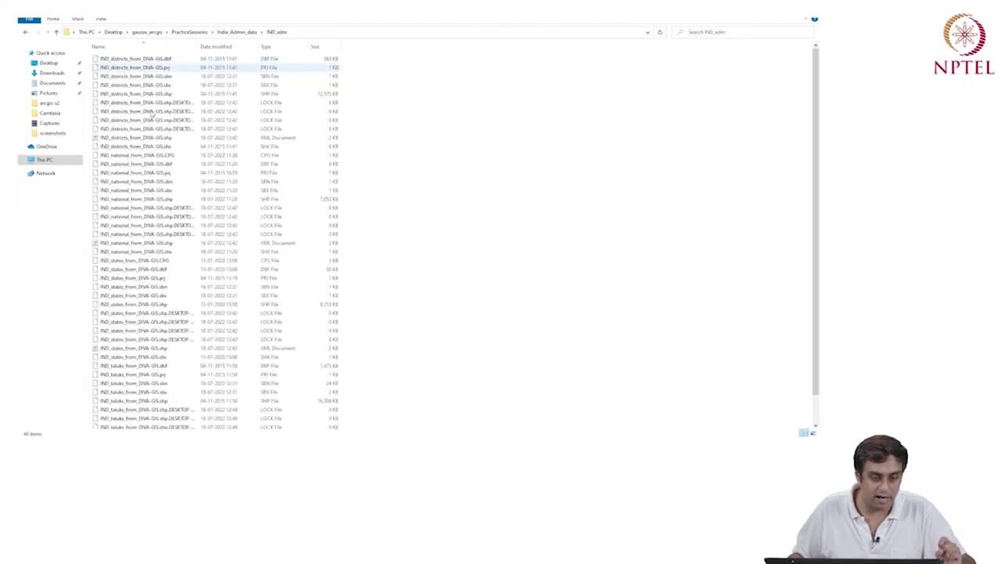
{"action": "right_click", "coordinate": [515, 178]}
{"action": "left_click", "coordinate": [538, 211]}
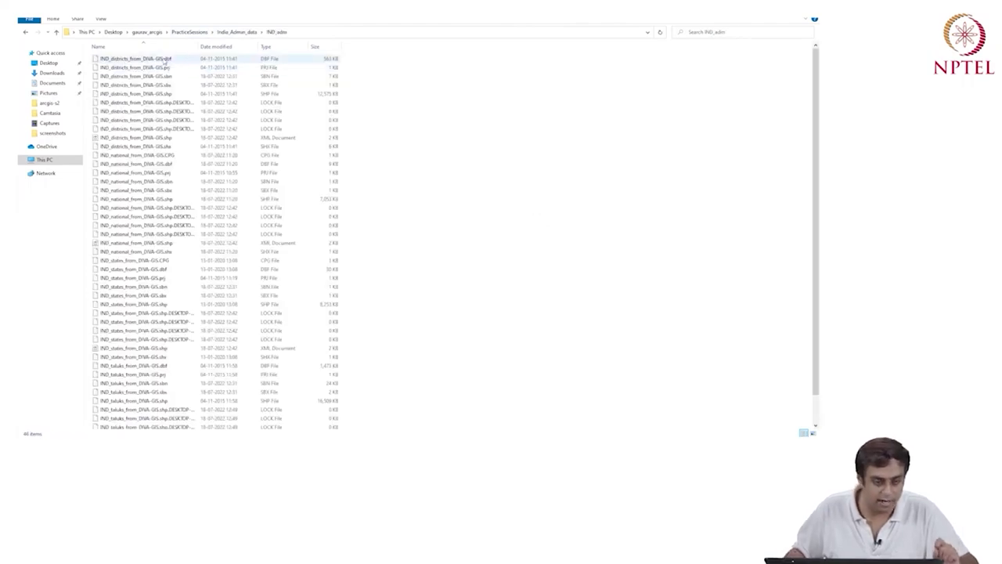
- Widen the Name column to read the full file names and highlight the groups of district and national shapefile components
{"action": "left_click_drag", "start_coordinate": [196, 47], "coordinate": [347, 47]}
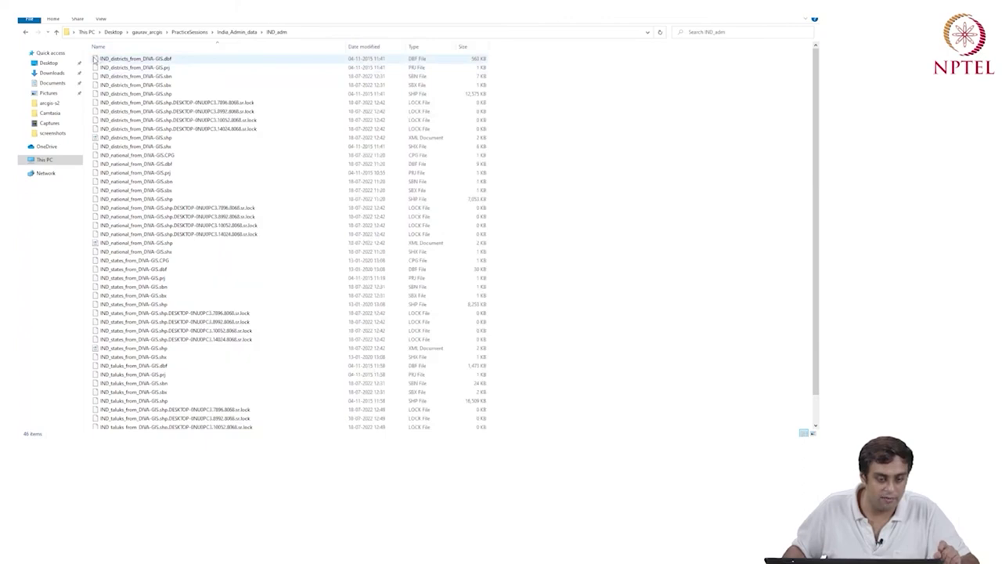
{"action": "left_click_drag", "start_coordinate": [494, 58], "coordinate": [93, 157]}
{"action": "left_click_drag", "start_coordinate": [530, 159], "coordinate": [95, 265]}
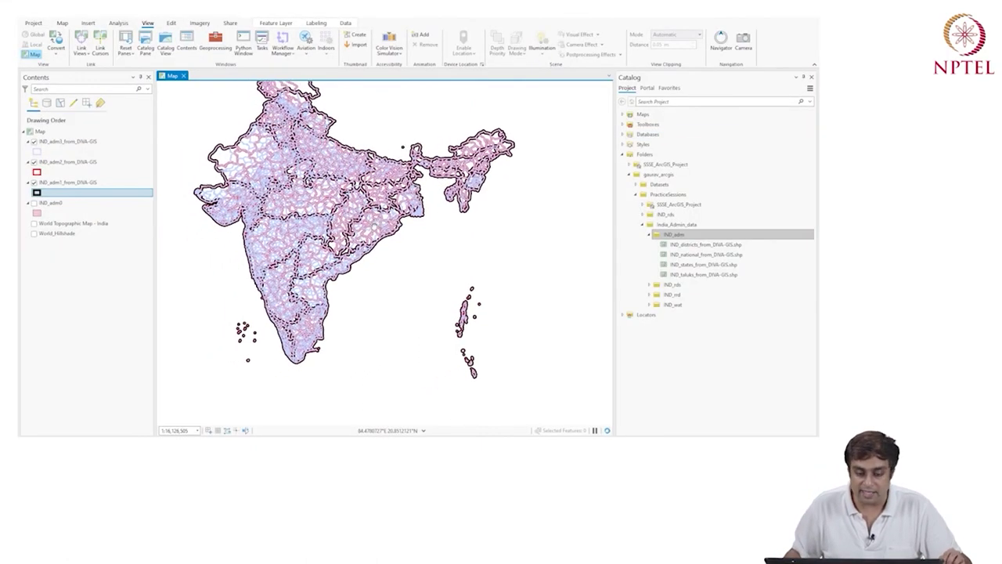
- Open the labeling properties of the IND_adm1_from_DIVA-GIS layer and show the label symbol's appearance settings
{"action": "scroll", "coordinate": [306, 291], "scroll_direction": "up", "scroll_amount": 3}
{"action": "scroll", "coordinate": [307, 294], "scroll_direction": "down", "scroll_amount": 3}
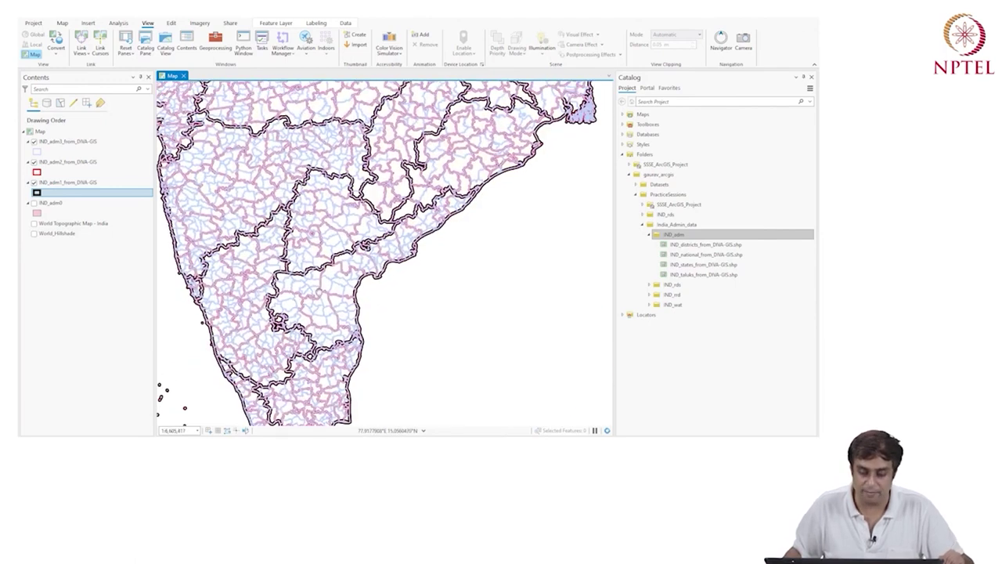
{"action": "left_click_drag", "start_coordinate": [366, 230], "coordinate": [371, 255]}
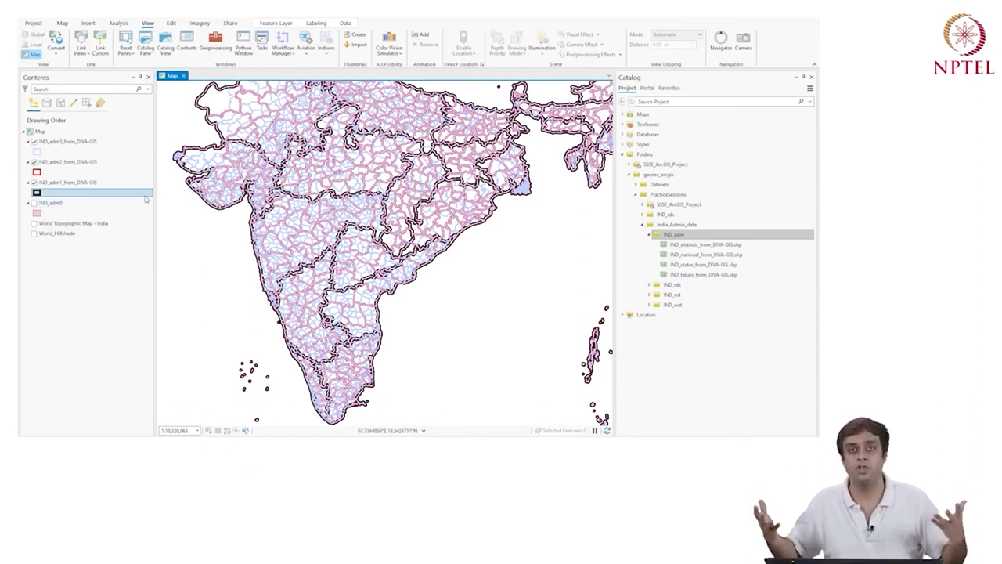
{"action": "left_click", "coordinate": [67, 162]}
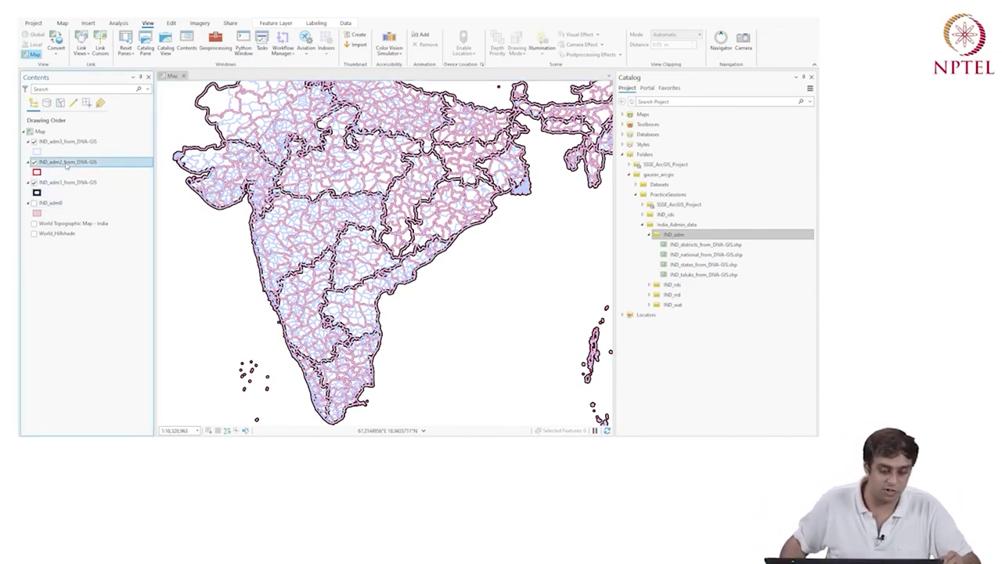
{"action": "right_click", "coordinate": [68, 182]}
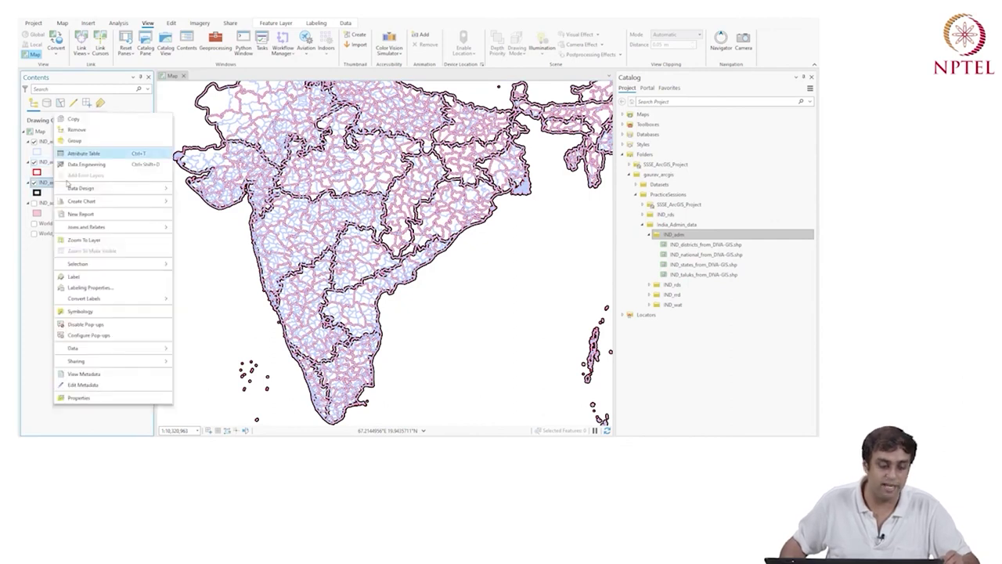
{"action": "left_click", "coordinate": [86, 289]}
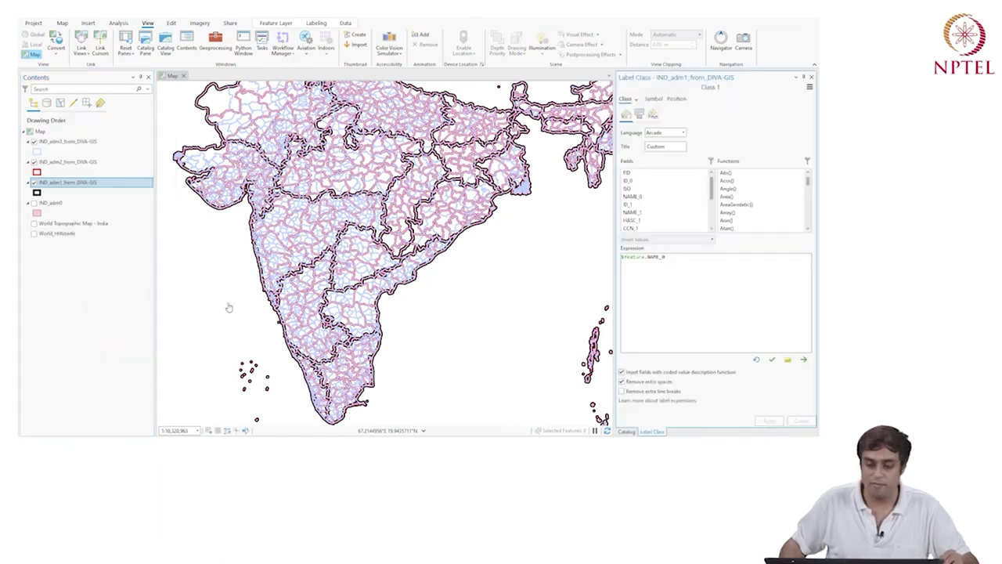
{"action": "left_click", "coordinate": [655, 99]}
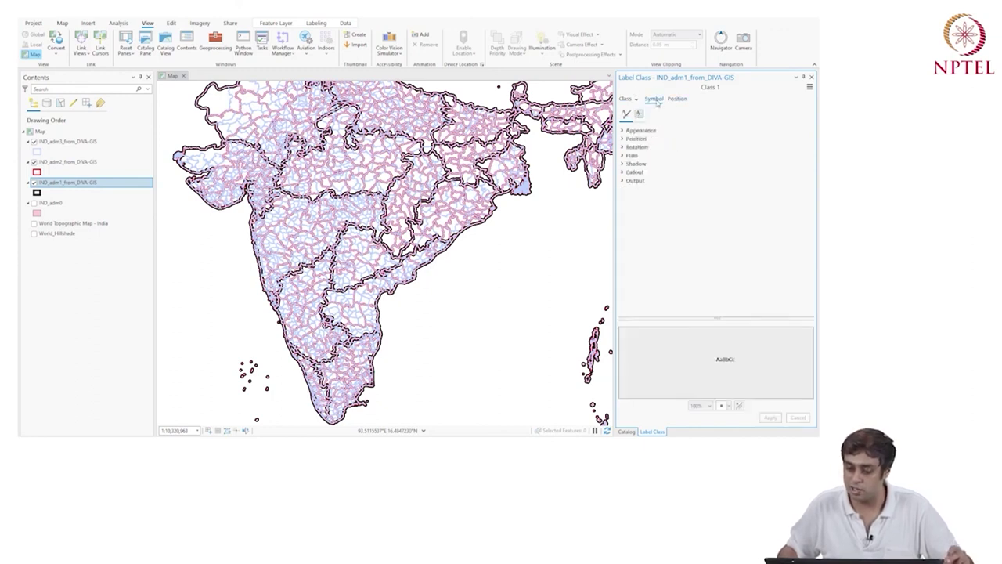
{"action": "left_click", "coordinate": [628, 131]}
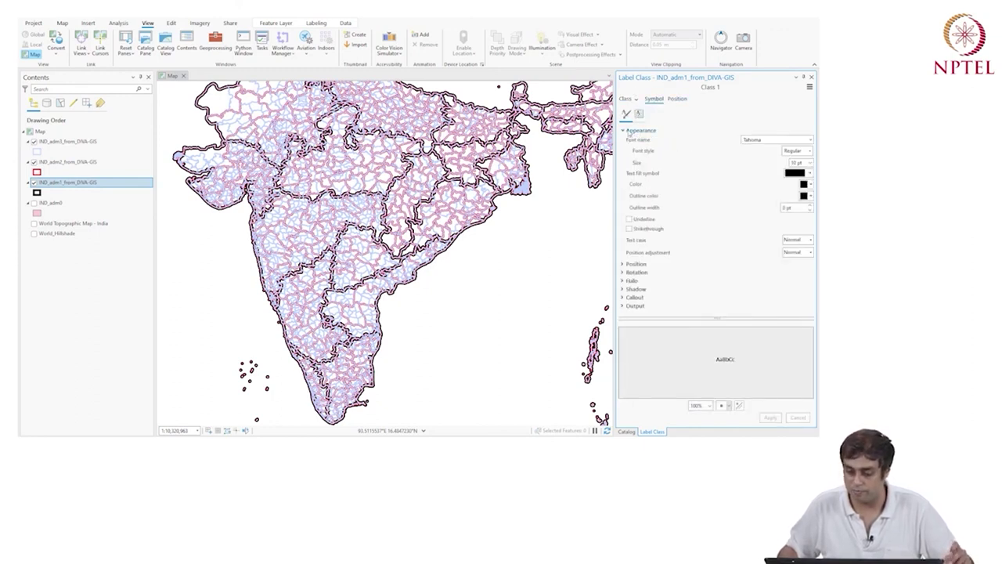
- Replace the IND_adm1_from_DIVA-GIS label expression with $feature.NAME_1 and apply it
{"action": "left_click", "coordinate": [625, 100]}
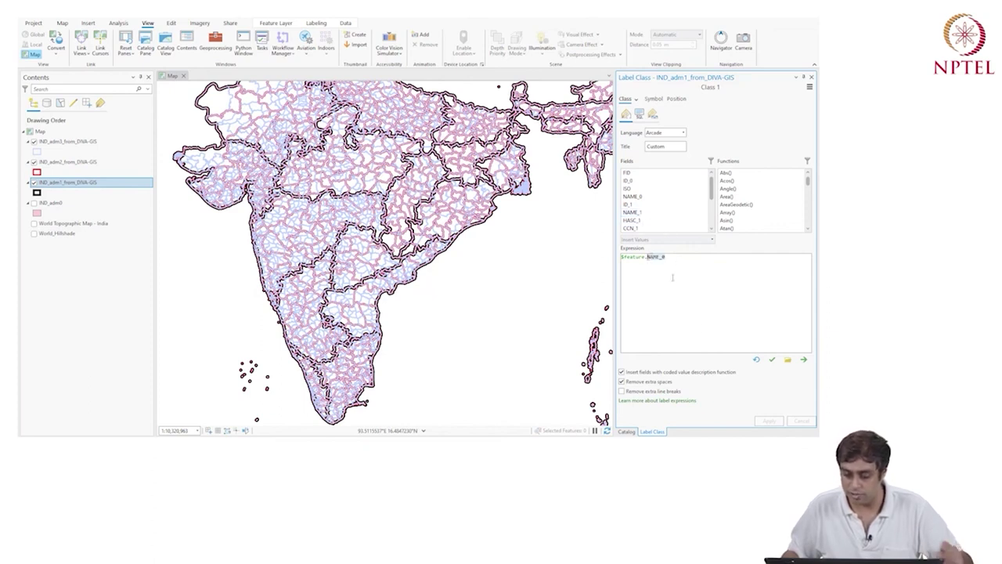
{"action": "key", "text": "BackSpace"}
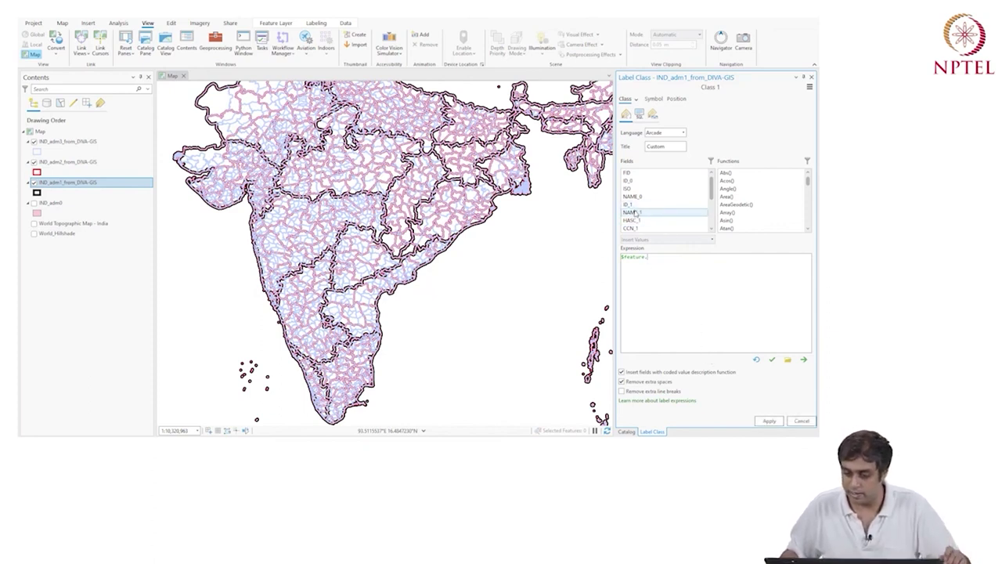
{"action": "double_click", "coordinate": [637, 213]}
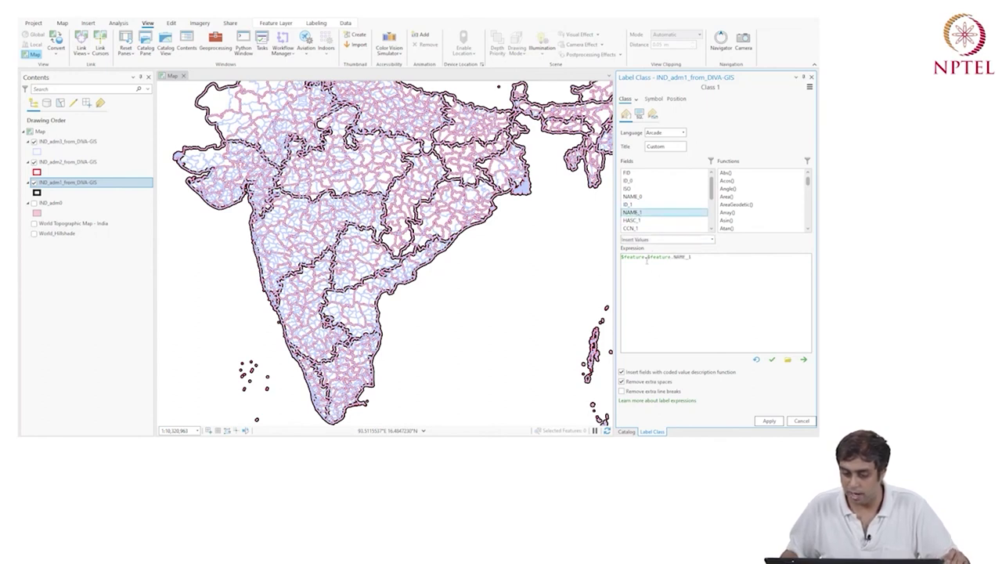
{"action": "left_click_drag", "start_coordinate": [647, 262], "coordinate": [631, 262]}
{"action": "key", "text": "ctrl+a"}
{"action": "key", "text": "BackSpace"}
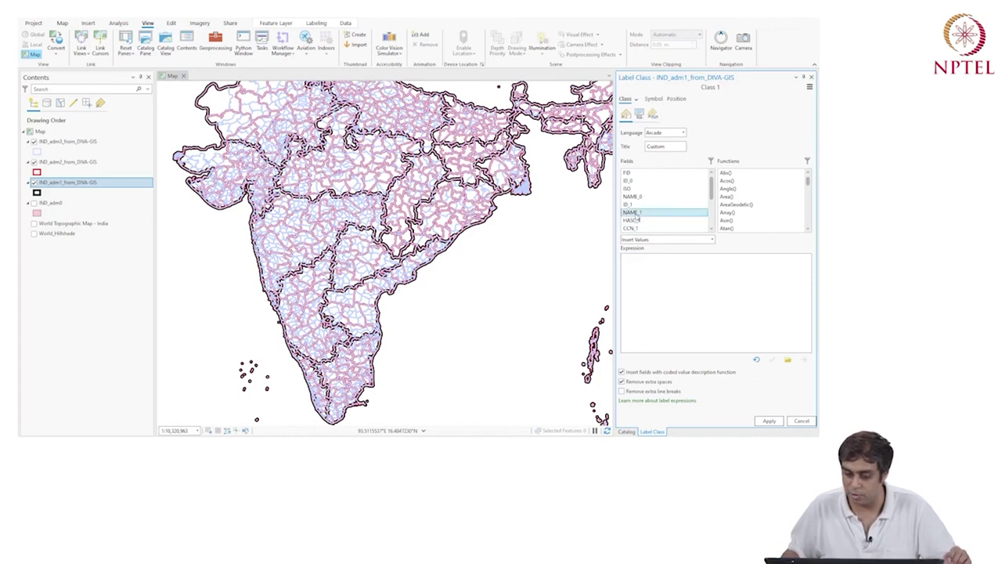
{"action": "double_click", "coordinate": [637, 218]}
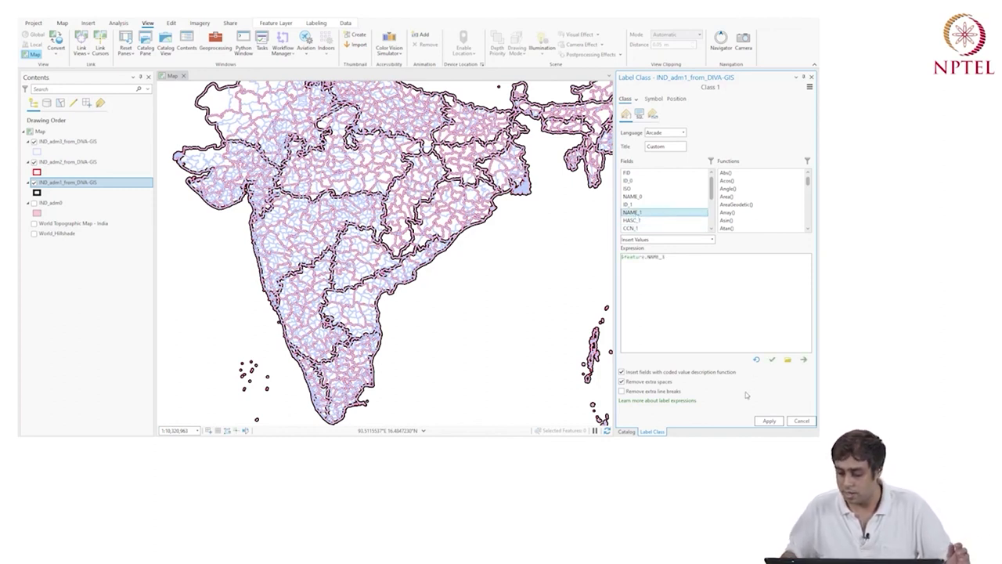
{"action": "left_click", "coordinate": [767, 422]}
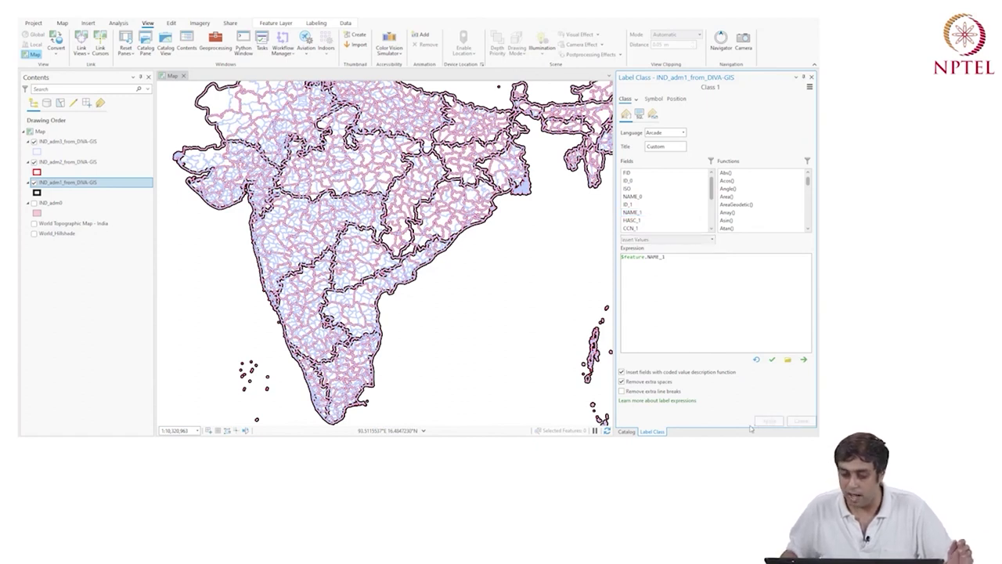
- Set the state label font to Times New Roman at 14 pt and apply the formatting
{"action": "left_click", "coordinate": [655, 99]}
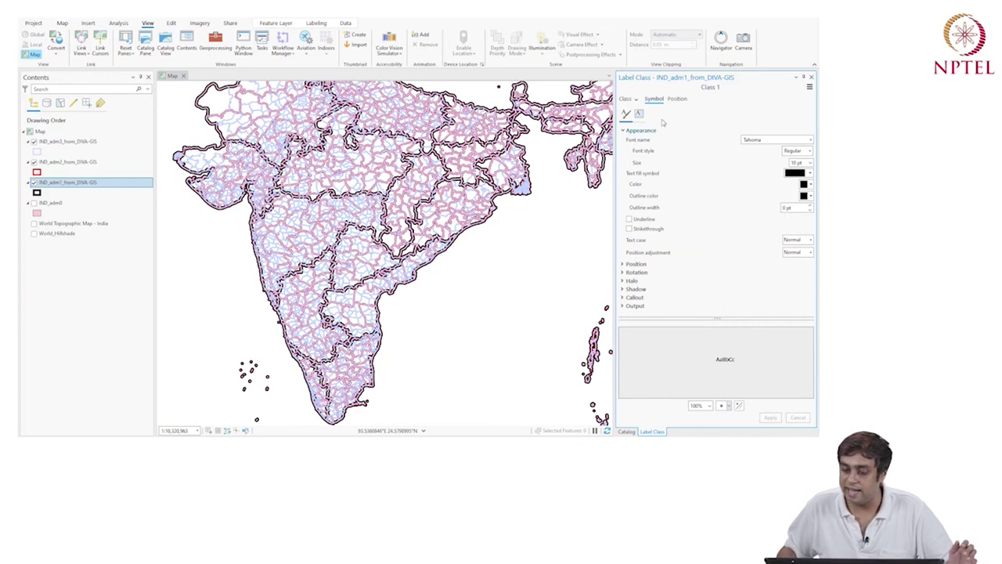
{"action": "left_click", "coordinate": [806, 139]}
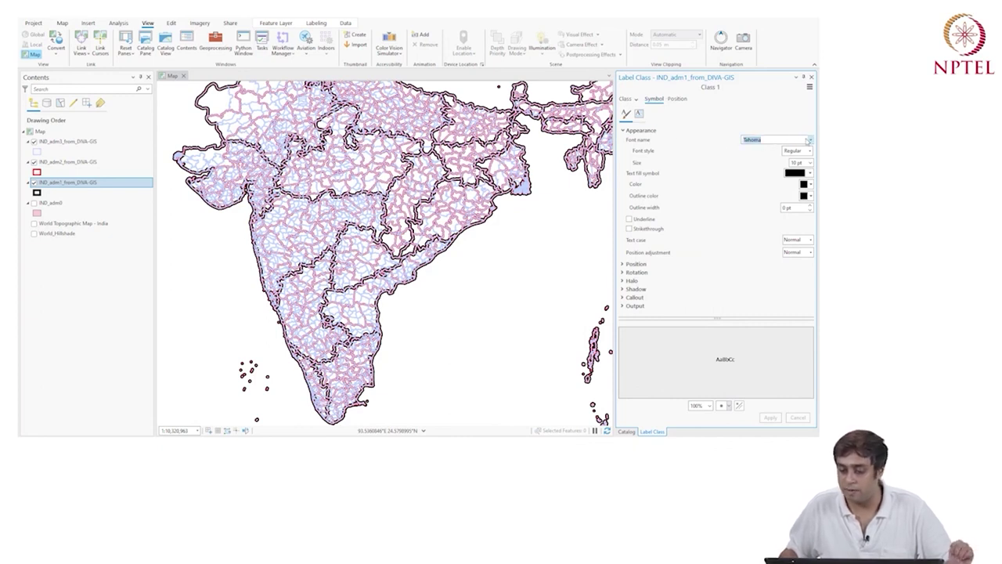
{"action": "type", "text": "Times New R"}
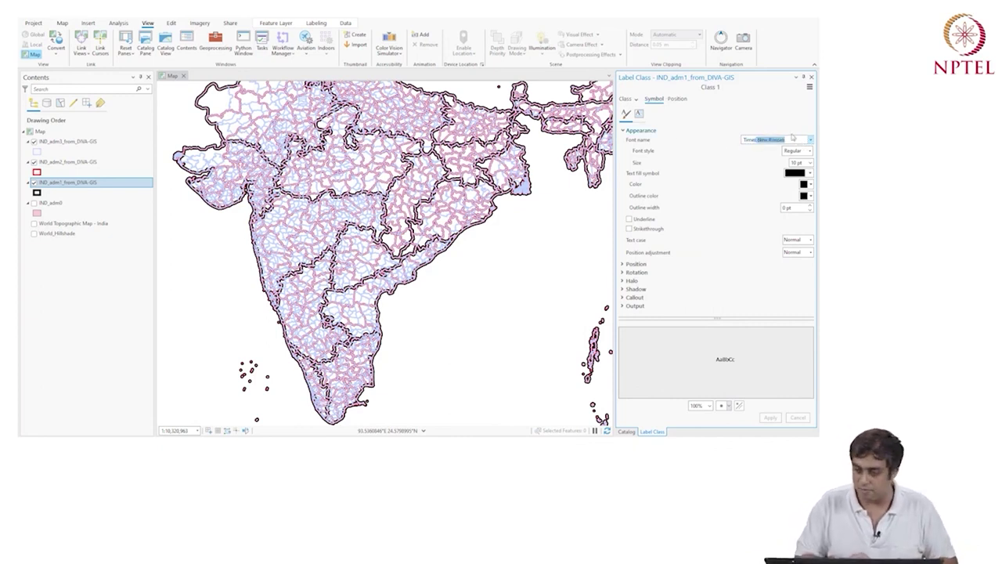
{"action": "key", "text": "Return"}
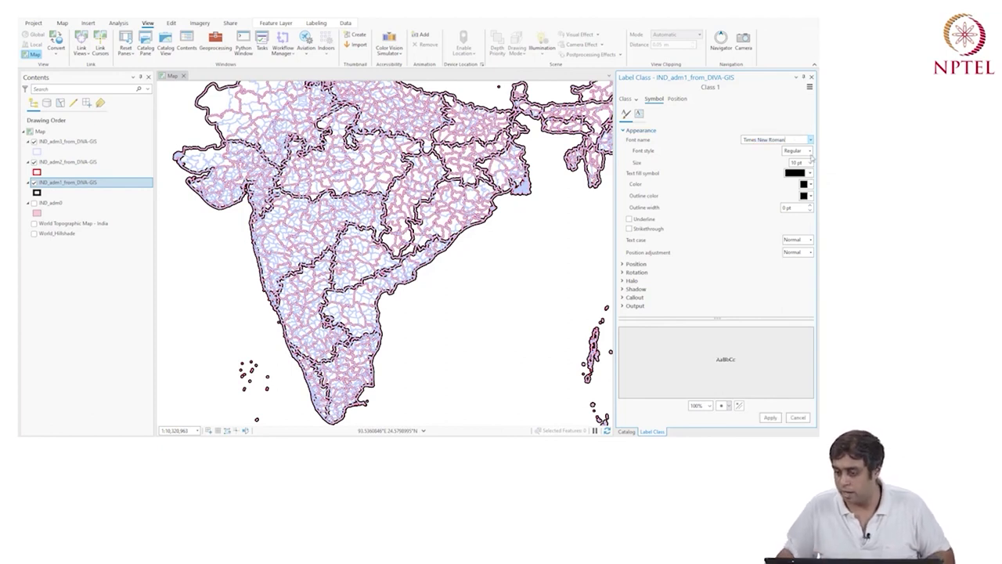
{"action": "left_click", "coordinate": [811, 162]}
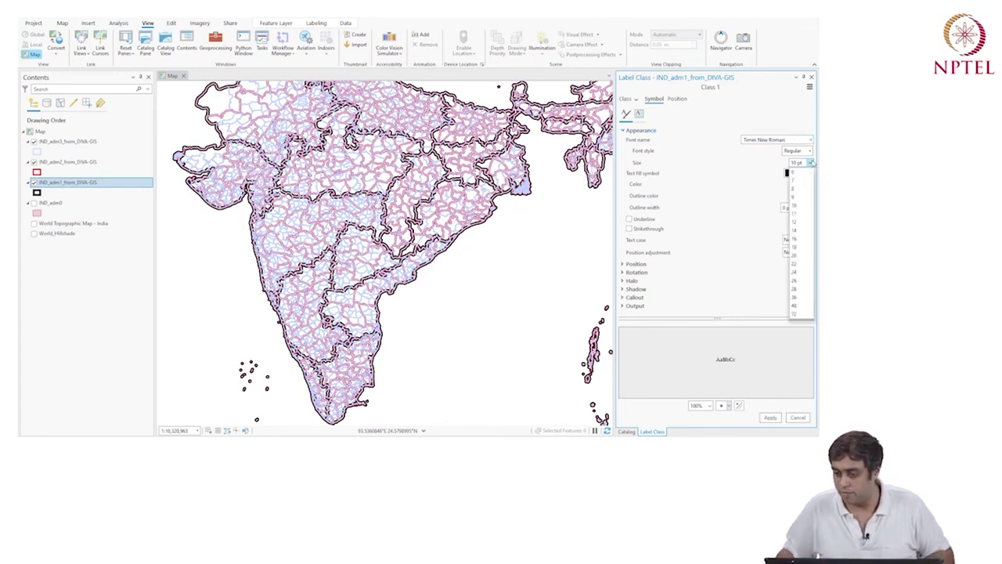
{"action": "left_click", "coordinate": [807, 225]}
{"action": "left_click", "coordinate": [810, 162]}
{"action": "left_click", "coordinate": [799, 247]}
{"action": "left_click", "coordinate": [769, 418]}
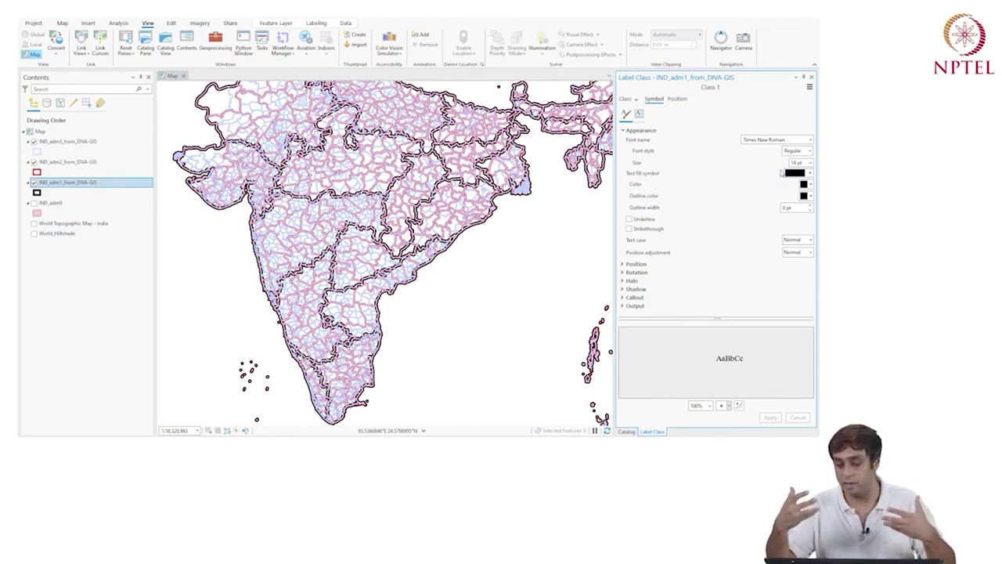
- Close the label settings, turn on labels for the IND_adm1_from_DIVA-GIS layer, and look over the state names across India
{"action": "left_click", "coordinate": [811, 76]}
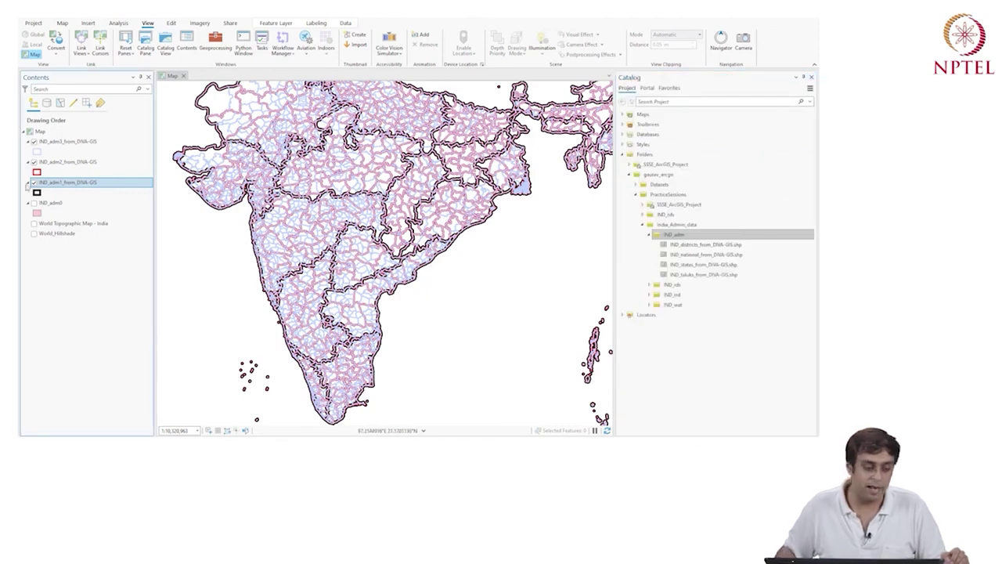
{"action": "right_click", "coordinate": [48, 183]}
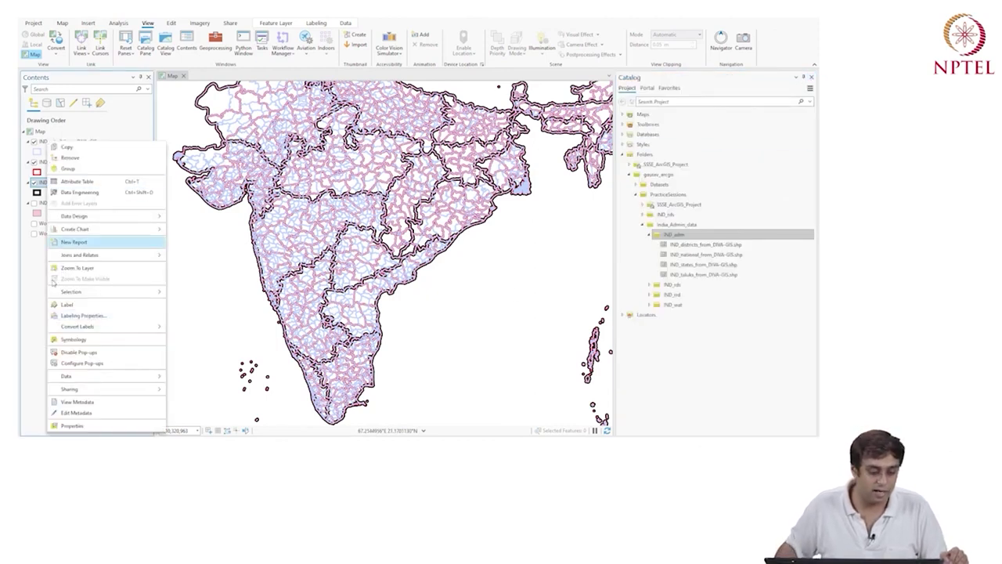
{"action": "left_click", "coordinate": [57, 305]}
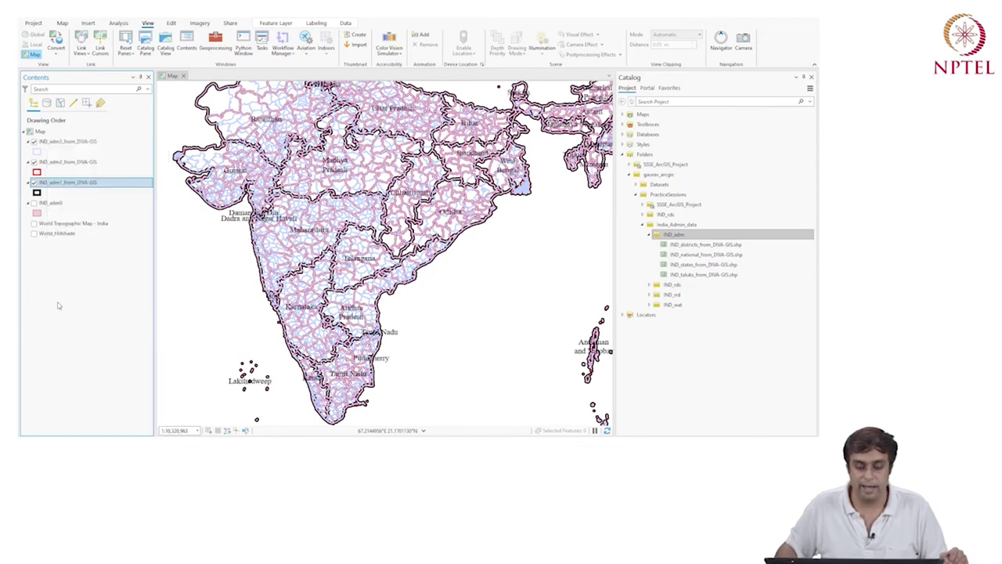
{"action": "left_click_drag", "start_coordinate": [362, 190], "coordinate": [367, 207]}
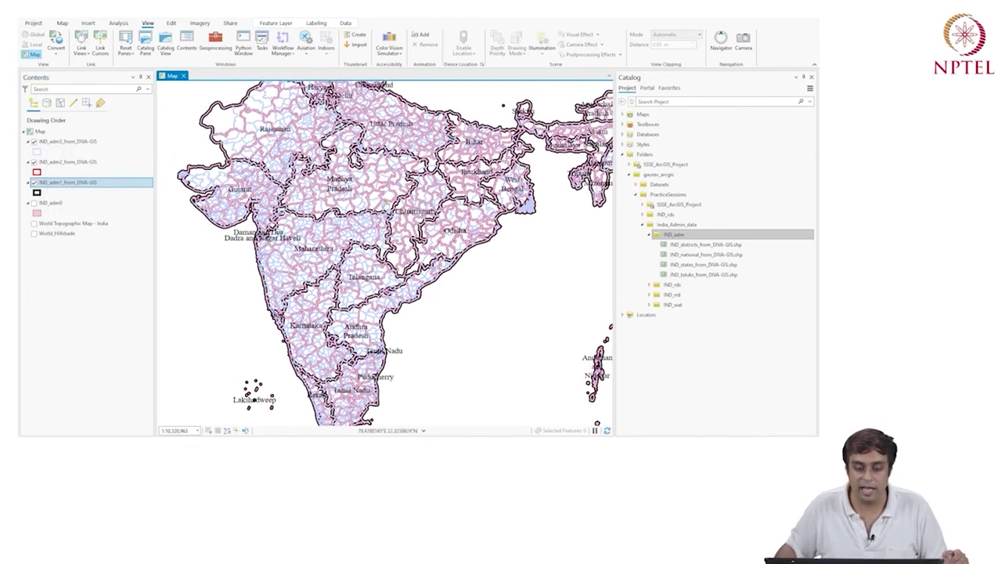
{"action": "key", "text": "Up"}
{"action": "key", "text": "Right"}
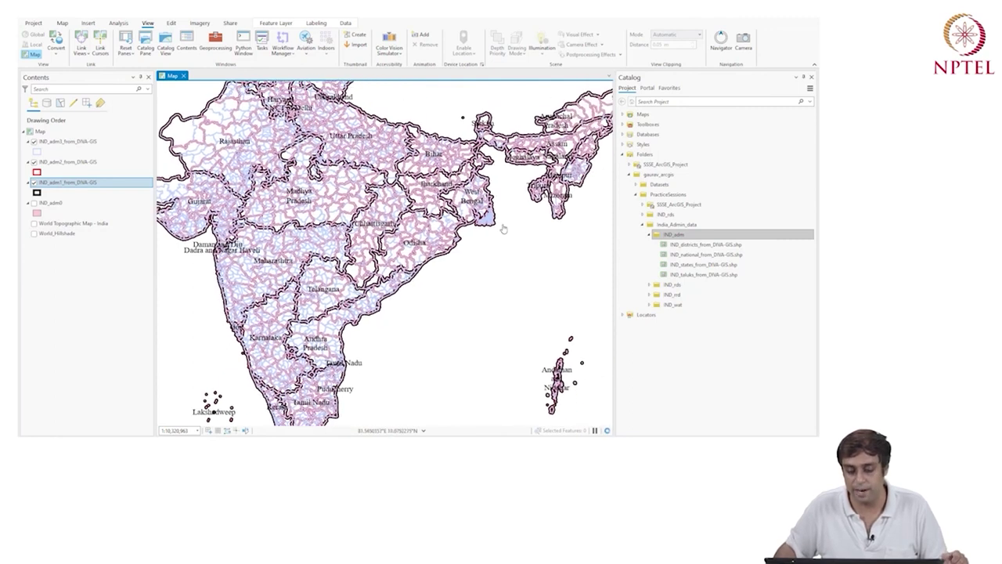
{"action": "key", "text": "Up"}
{"action": "key", "text": "Left"}
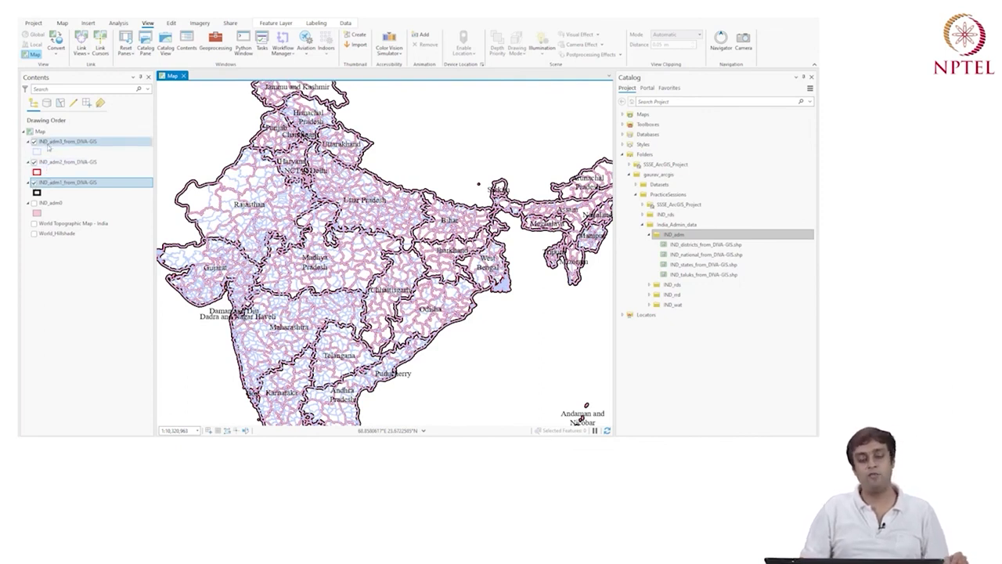
- Give the IND_adm3_from_DIVA-GIS layer a dark gray outline with a width of 1 pt
{"action": "left_click_drag", "start_coordinate": [36, 145], "coordinate": [58, 213]}
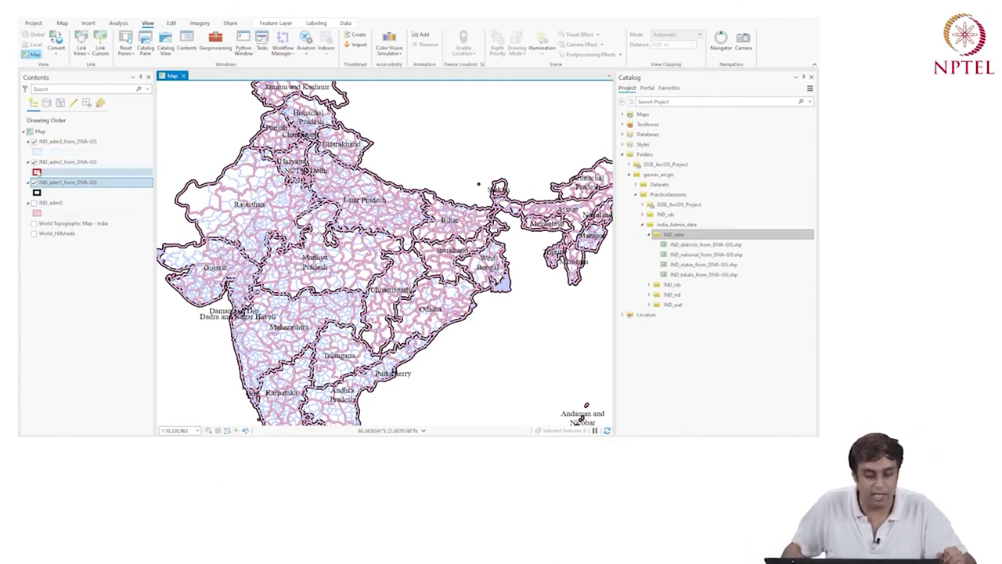
{"action": "left_click", "coordinate": [39, 151]}
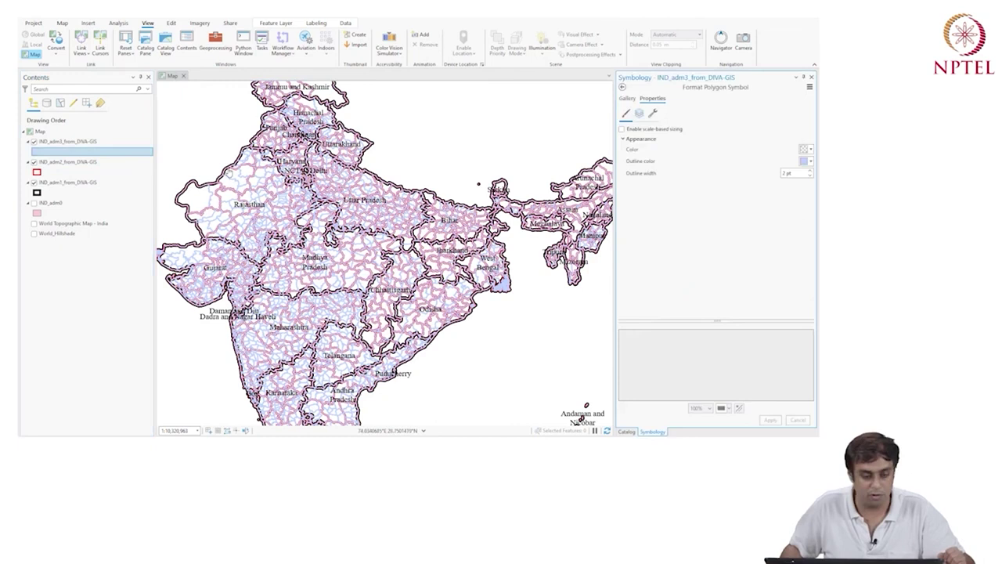
{"action": "left_click", "coordinate": [806, 160]}
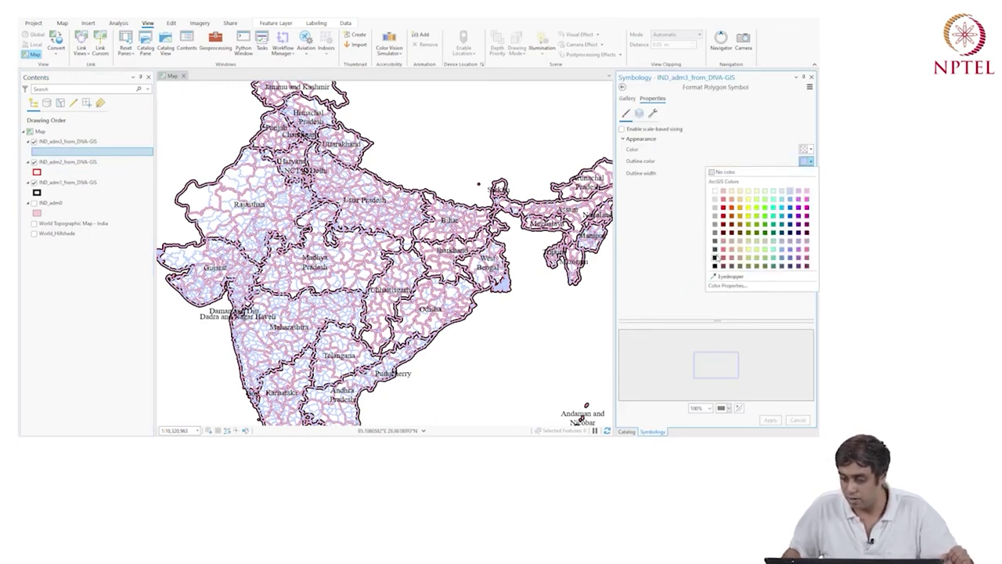
{"action": "left_click", "coordinate": [715, 257]}
{"action": "left_click", "coordinate": [811, 174]}
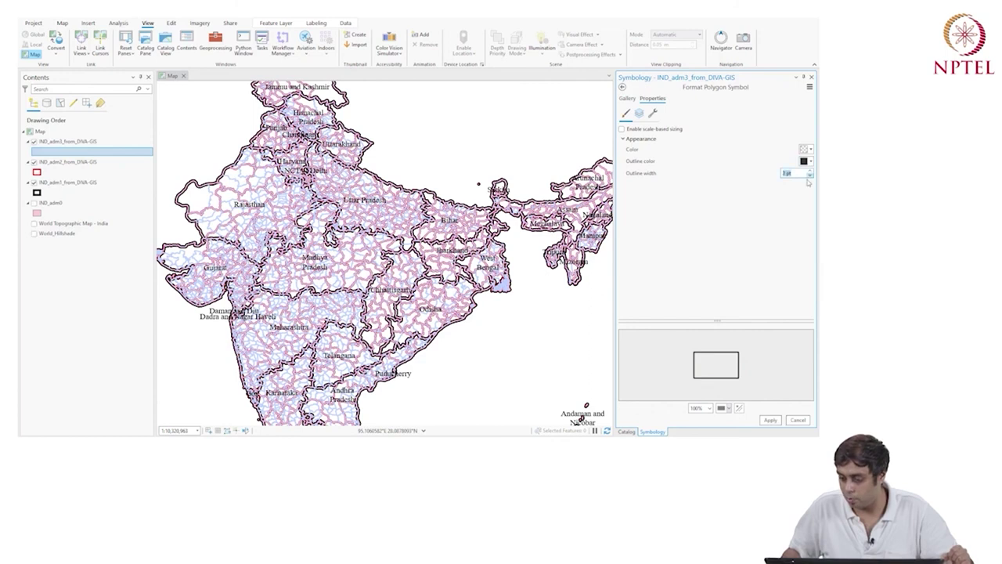
{"action": "left_click", "coordinate": [770, 420]}
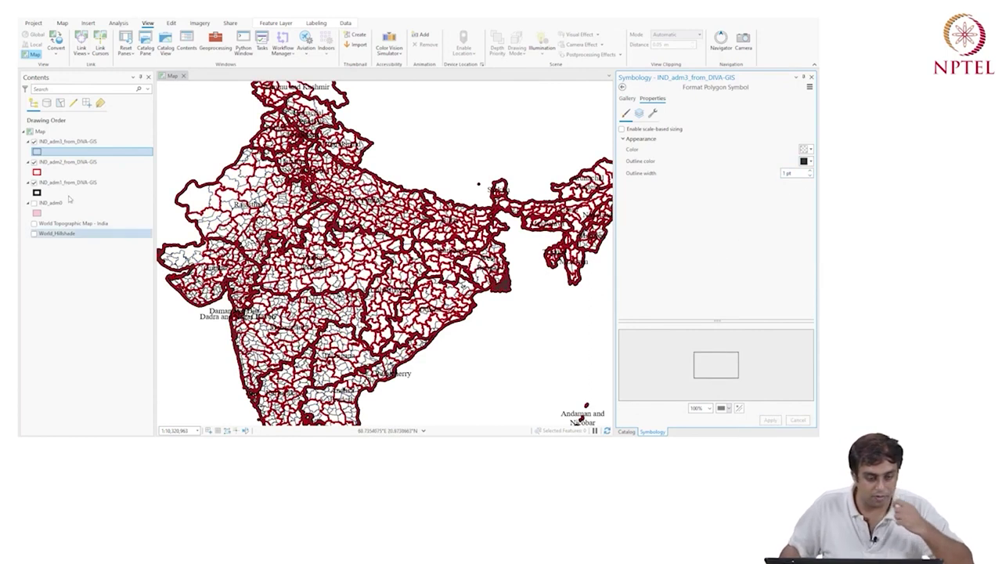
- Set the outline width of the IND_adm2_from_DIVA-GIS layer to 2 pt
{"action": "left_click", "coordinate": [36, 171]}
{"action": "left_click", "coordinate": [810, 177]}
{"action": "left_click", "coordinate": [769, 421]}
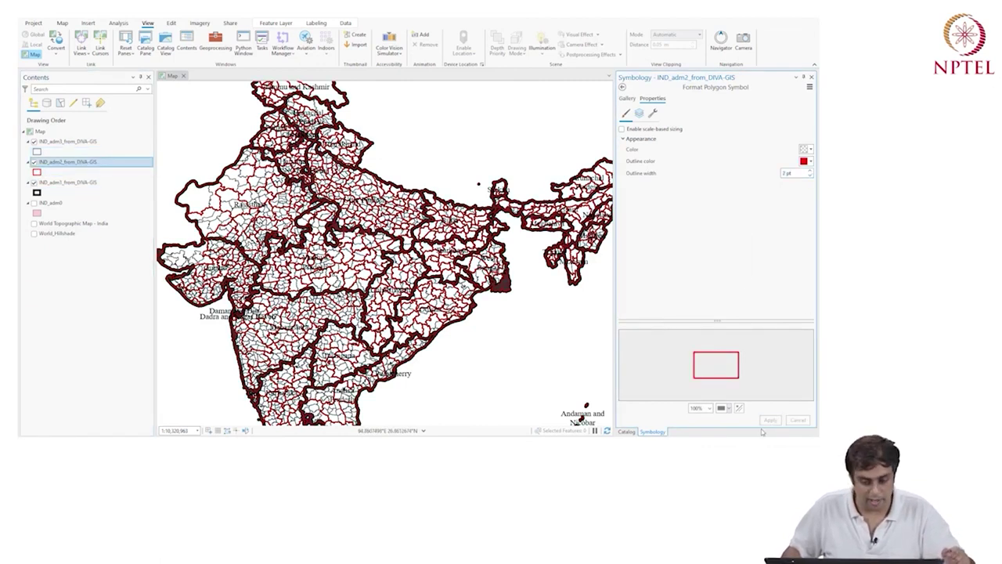
- Try a light pink outline on the IND_adm2_from_DIVA-GIS layer, settling on a medium coral red
{"action": "left_click", "coordinate": [806, 161]}
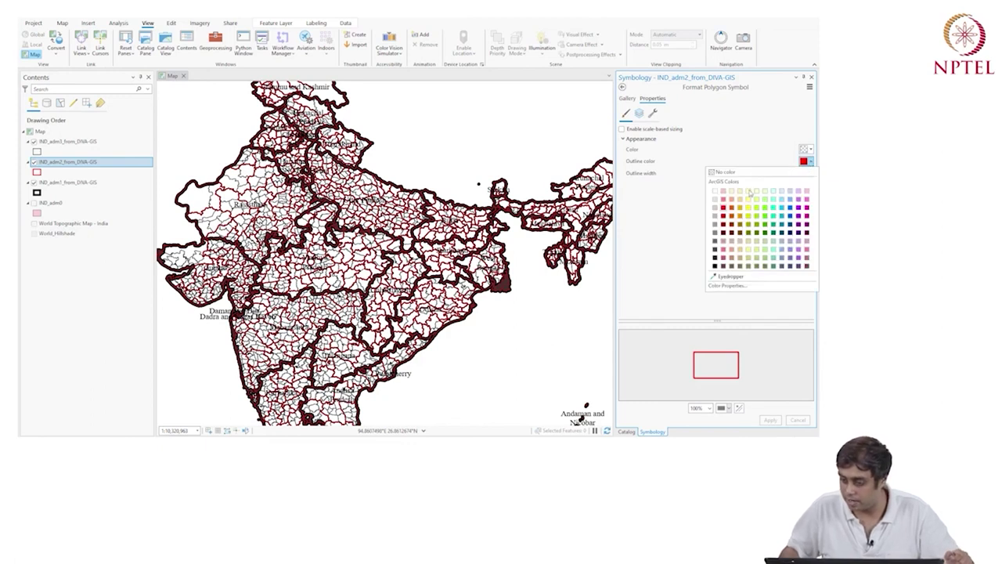
{"action": "left_click", "coordinate": [724, 192]}
{"action": "left_click", "coordinate": [769, 421]}
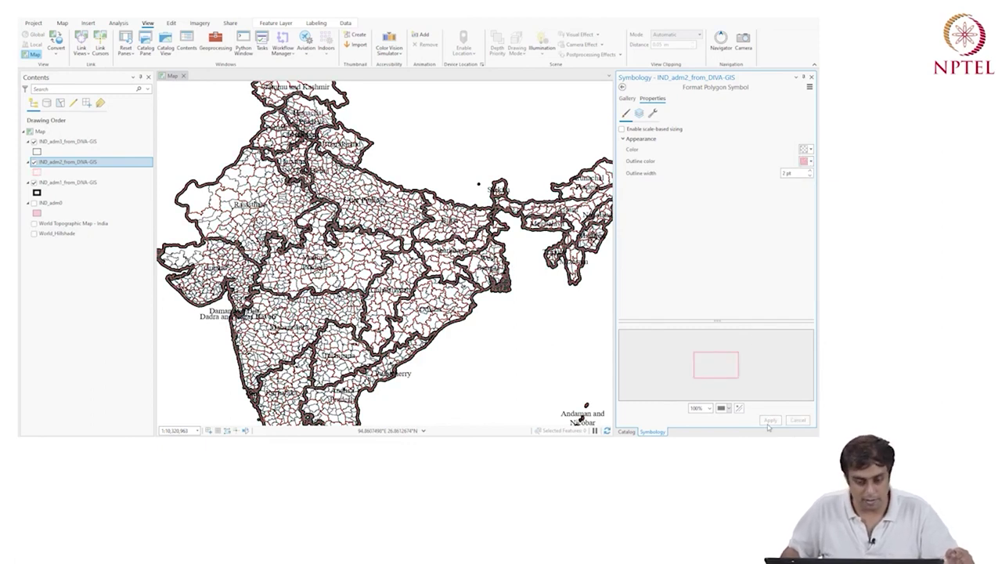
{"action": "left_click", "coordinate": [808, 162]}
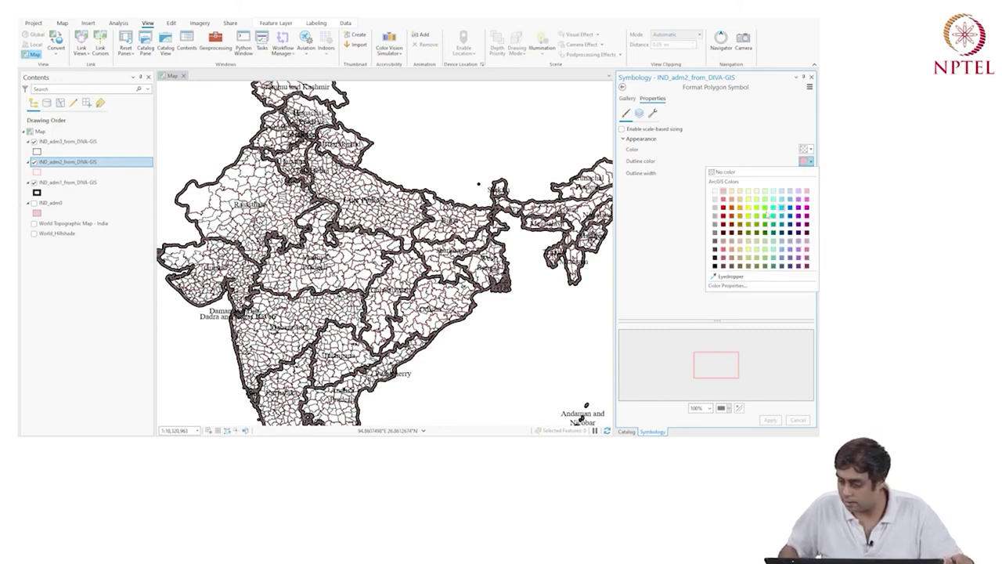
{"action": "left_click", "coordinate": [724, 207]}
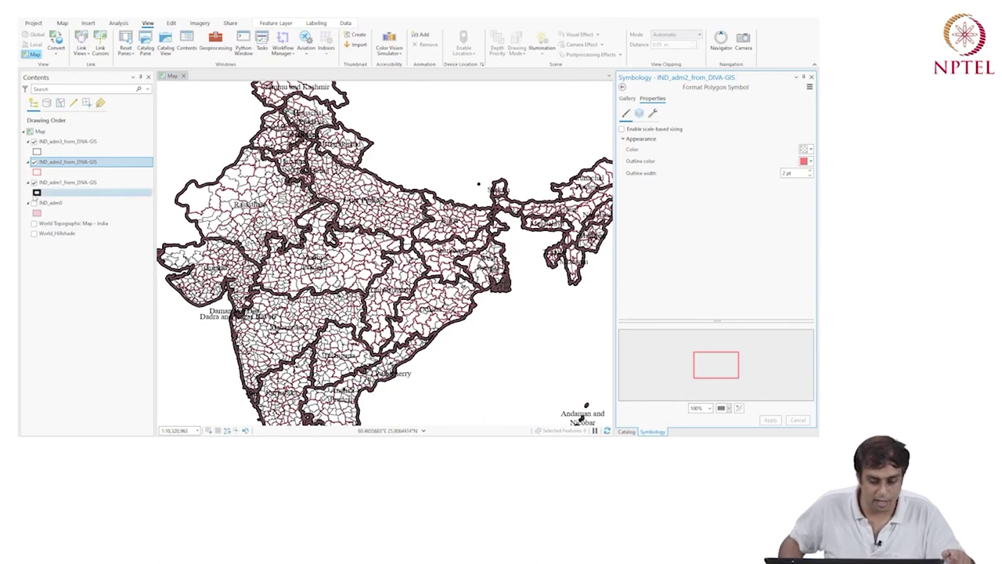
- Try a bright yellow and a pale yellow outline on the IND_adm3_from_DIVA-GIS layer
{"action": "left_click", "coordinate": [37, 151]}
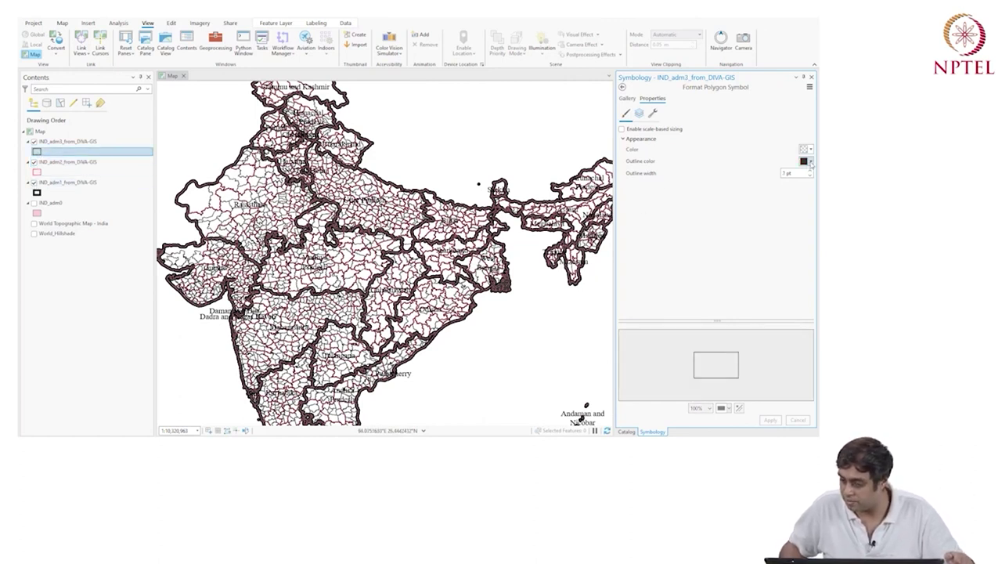
{"action": "left_click", "coordinate": [811, 162]}
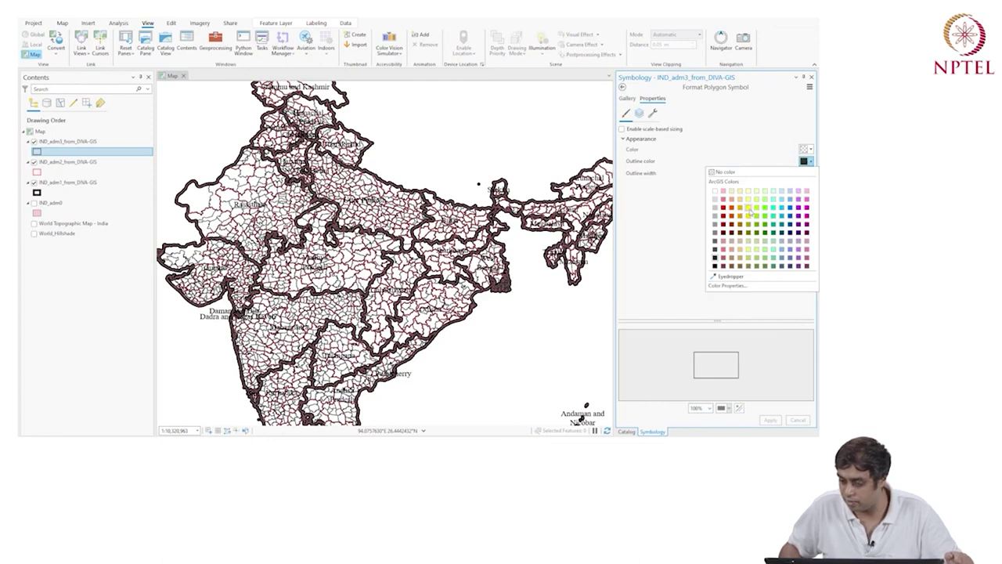
{"action": "left_click", "coordinate": [748, 208]}
{"action": "left_click", "coordinate": [771, 420]}
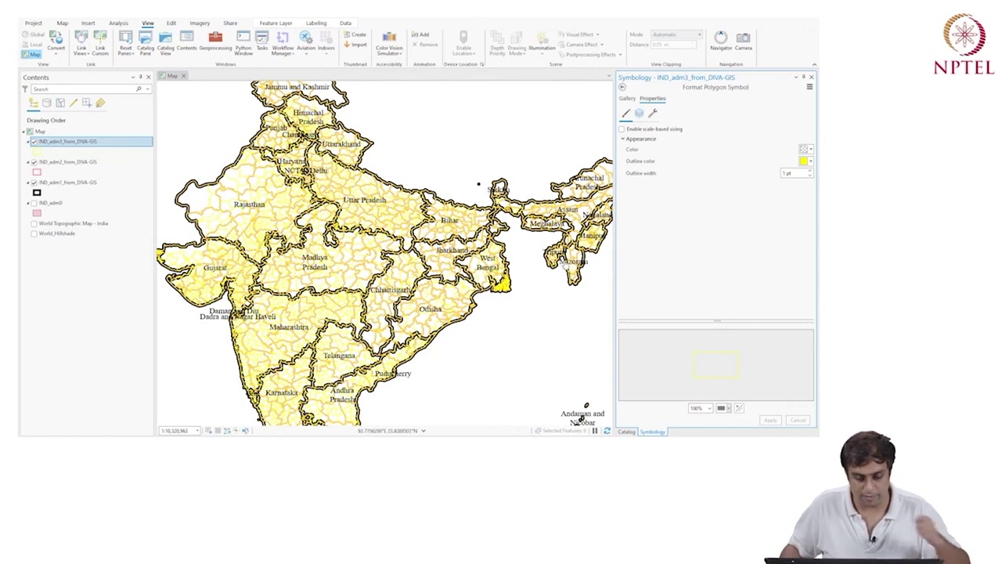
{"action": "left_click", "coordinate": [810, 162]}
{"action": "left_click", "coordinate": [747, 200]}
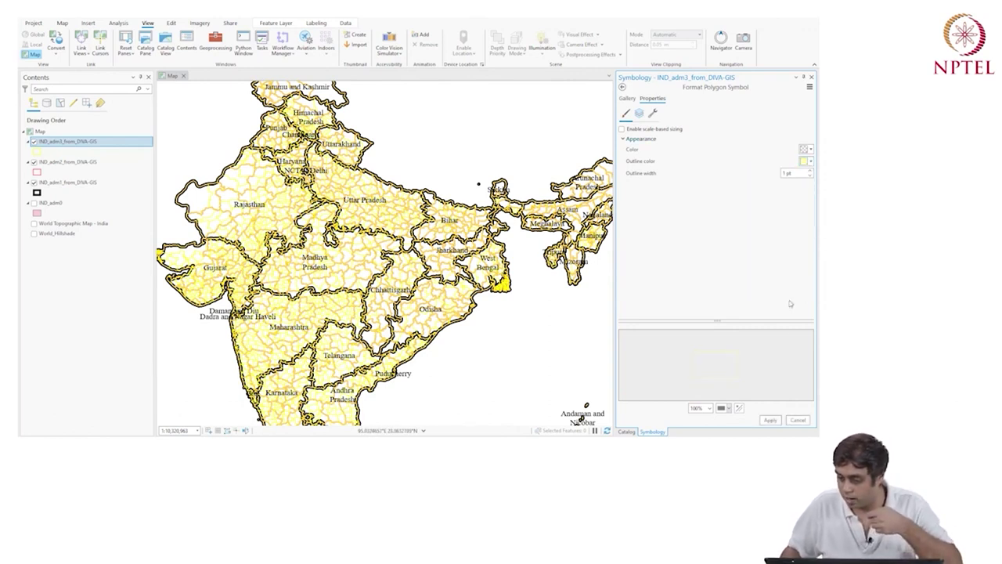
{"action": "left_click", "coordinate": [770, 420]}
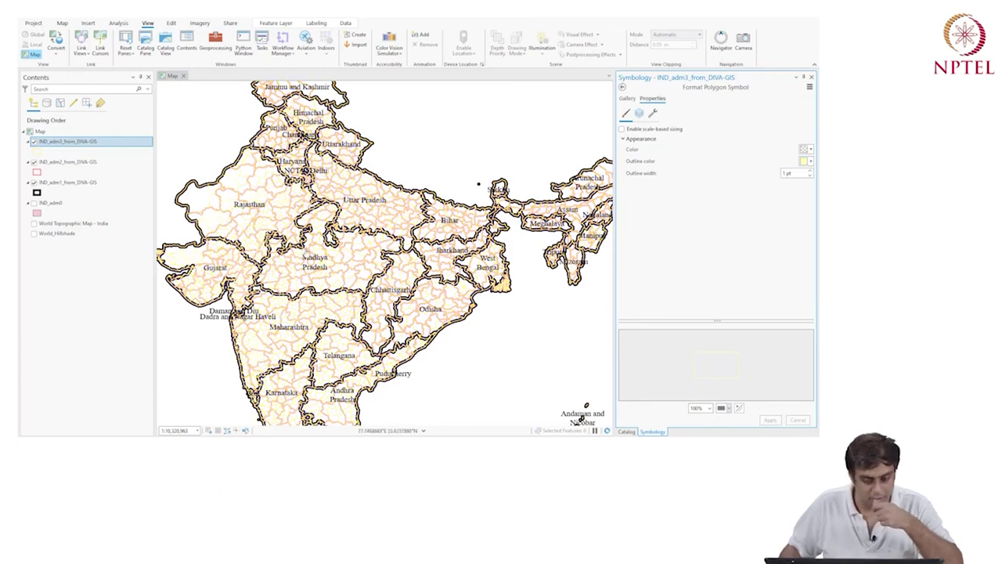
{"action": "scroll", "coordinate": [328, 262], "scroll_direction": "up", "scroll_amount": 3}
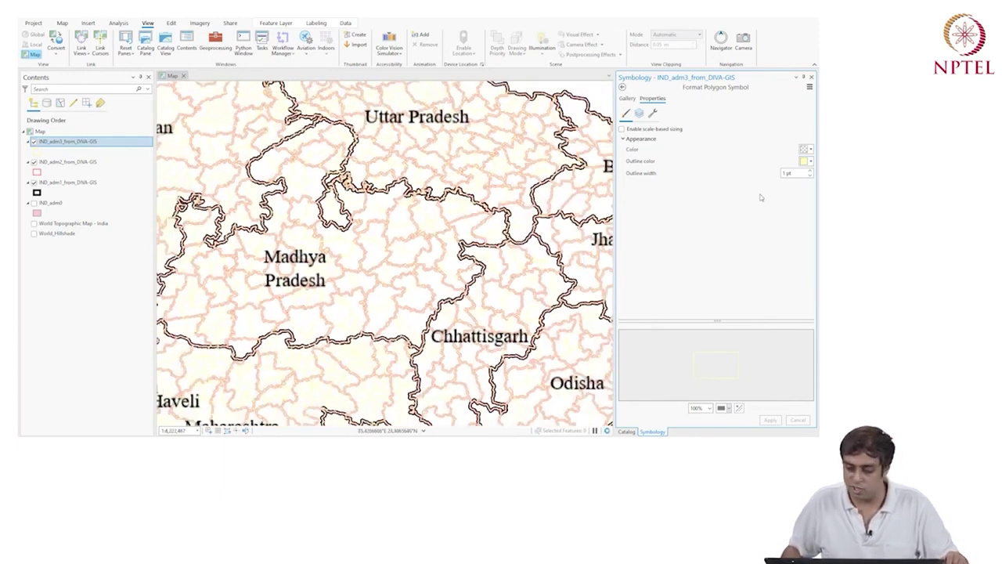
- Try a very pale green outline on the IND_adm3_from_DIVA-GIS layer, settling on a light green, and close the symbology settings
{"action": "left_click", "coordinate": [810, 162]}
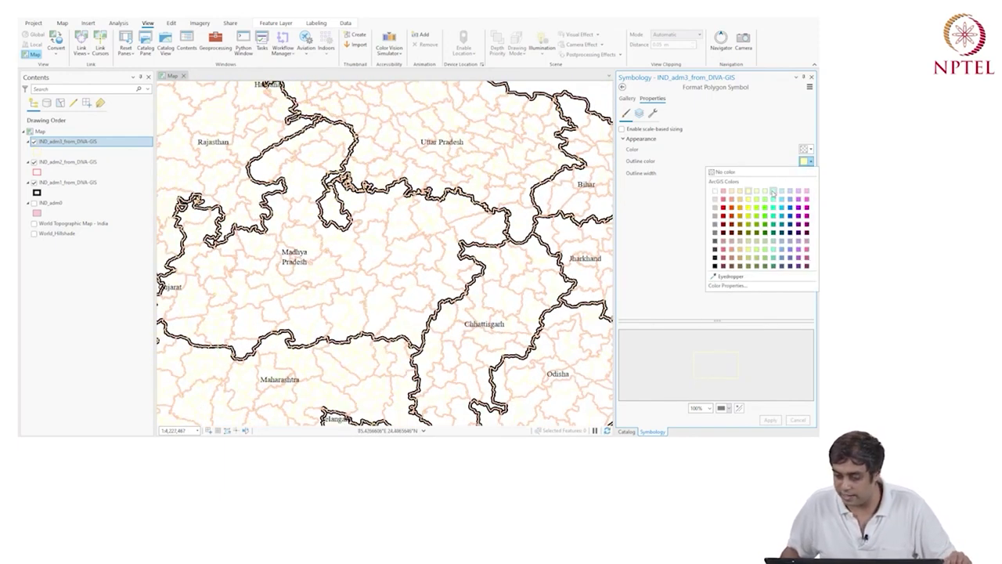
{"action": "left_click", "coordinate": [771, 194]}
{"action": "left_click", "coordinate": [769, 421]}
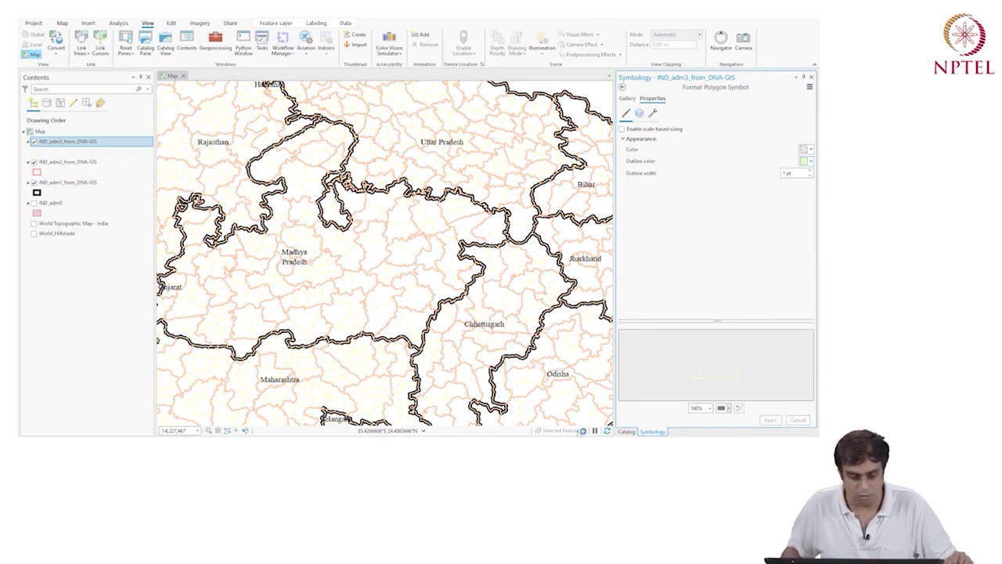
{"action": "scroll", "coordinate": [434, 268], "scroll_direction": "down", "scroll_amount": 1}
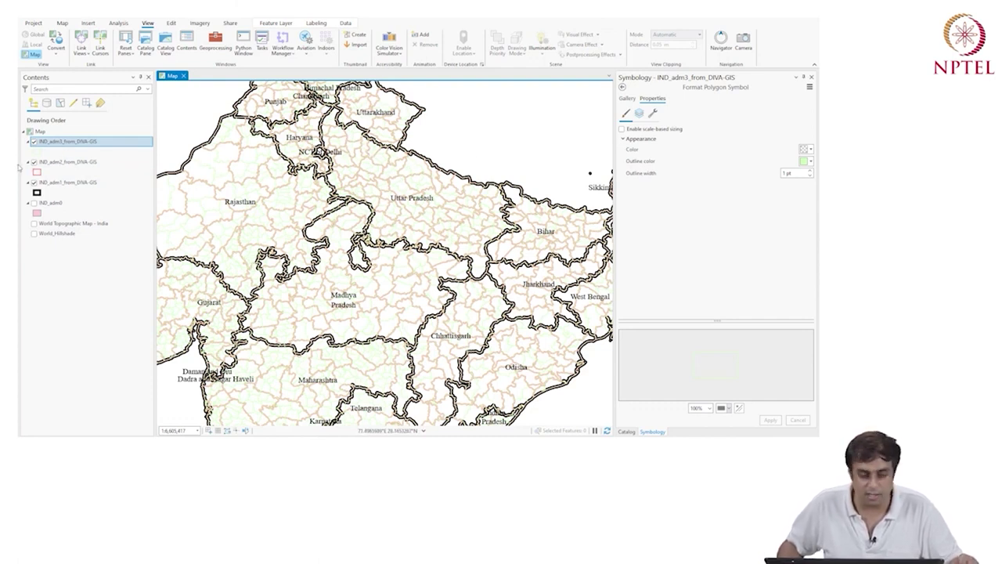
{"action": "left_click", "coordinate": [810, 162]}
{"action": "left_click", "coordinate": [767, 202]}
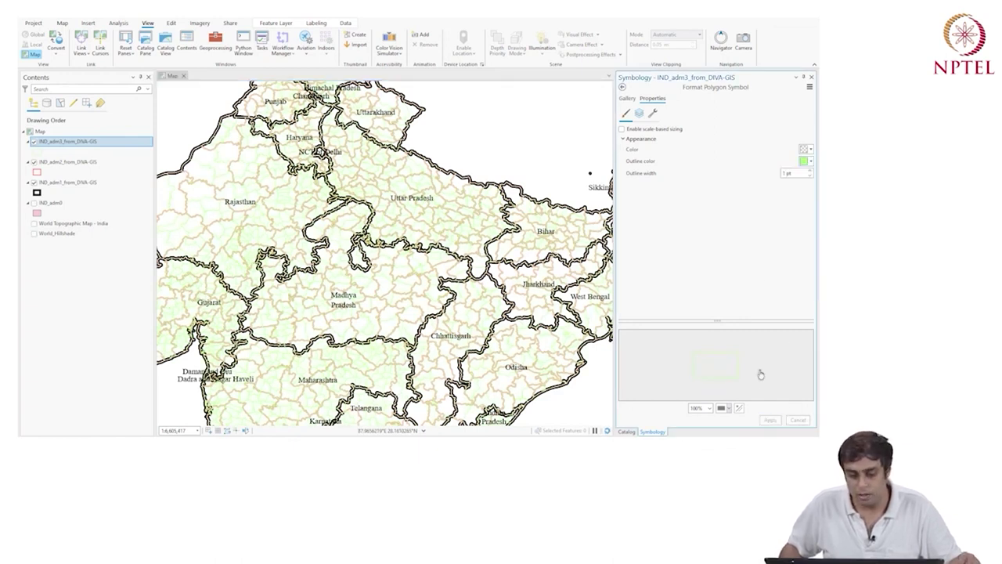
{"action": "left_click", "coordinate": [811, 76]}
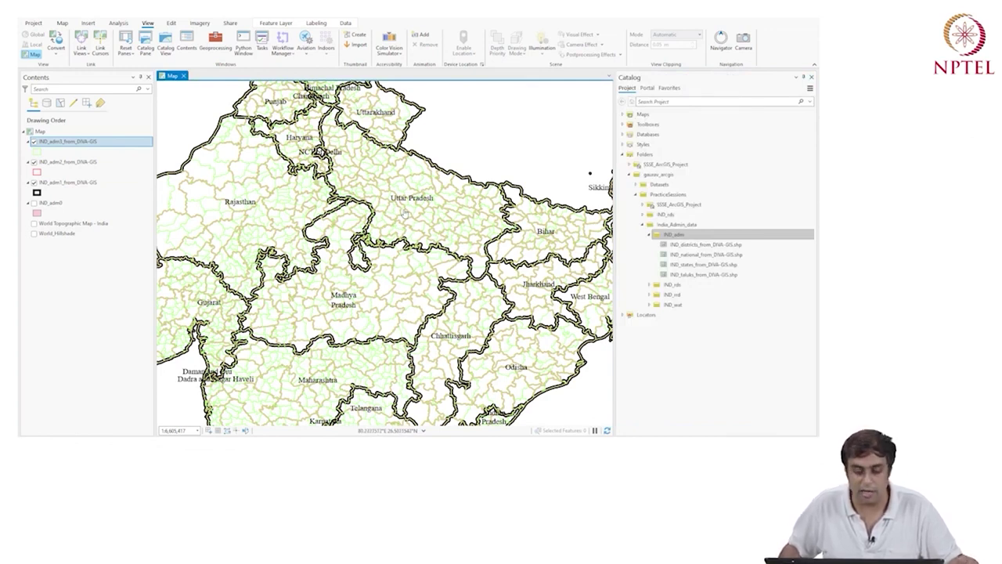
- Look over the styled administrative boundaries across India, from Gujarat and Lakshadweep to the northeastern states and the Andaman and Nicobar Islands
{"action": "scroll", "coordinate": [477, 152], "scroll_direction": "down", "scroll_amount": 2}
{"action": "key", "text": "Down"}
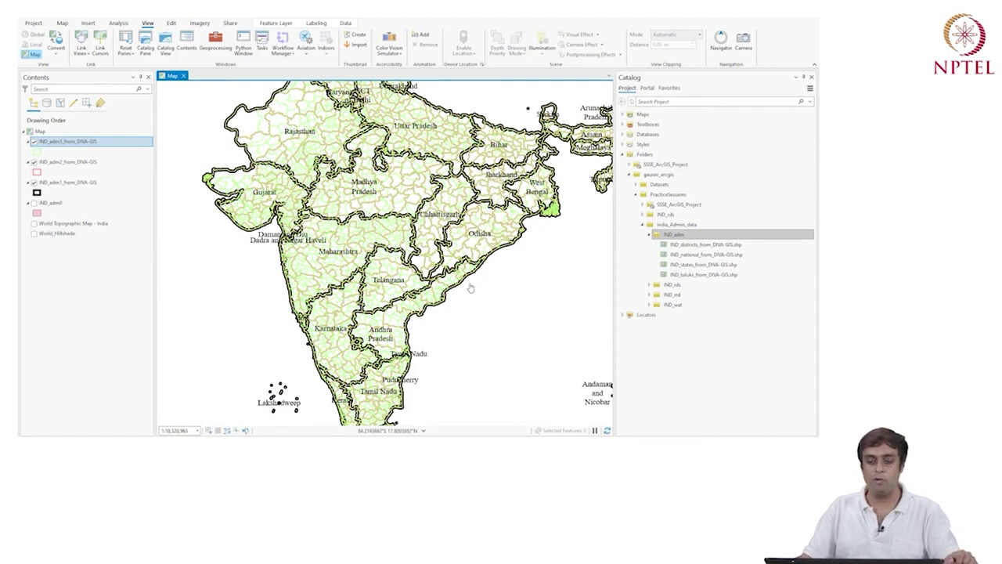
{"action": "key", "text": "Right"}
{"action": "key", "text": "Right"}
{"action": "key", "text": "Left"}
{"action": "key", "text": "Left"}
{"action": "key", "text": "Right"}
{"action": "key", "text": "Down"}
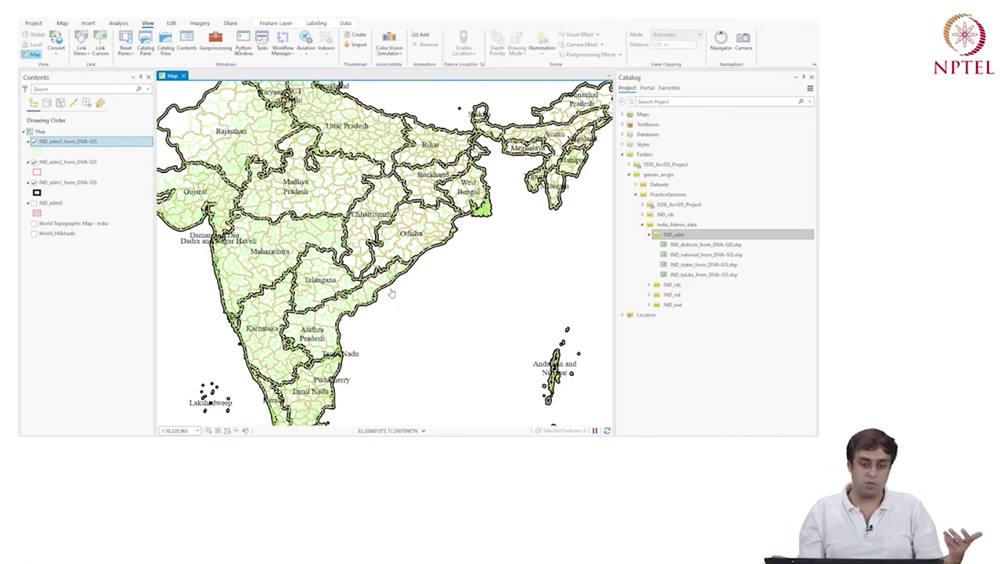
- Examine the boundary outlines close up along the border between Uttar Pradesh and Madhya Pradesh
{"action": "left_click", "coordinate": [90, 23]}
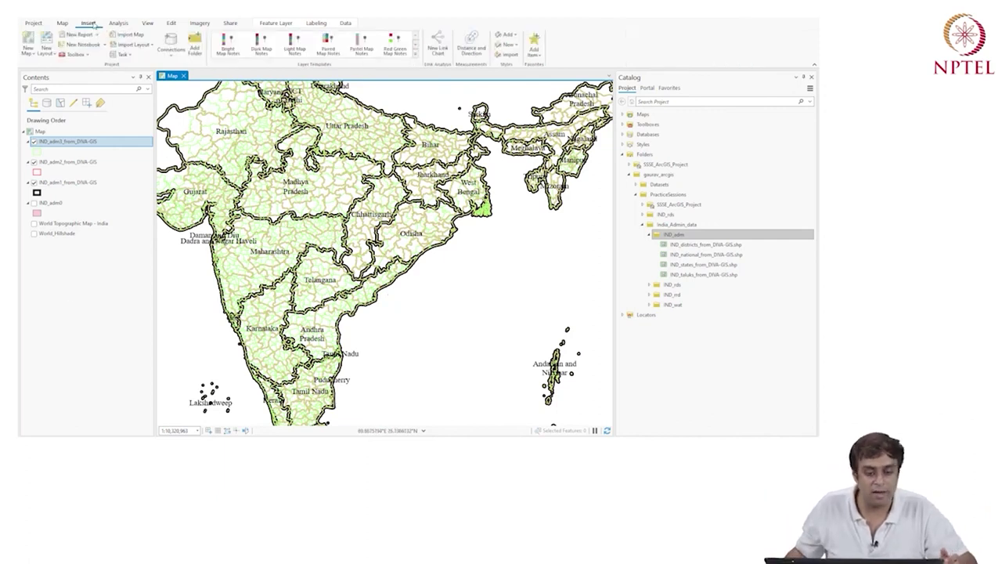
{"action": "left_click", "coordinate": [63, 23]}
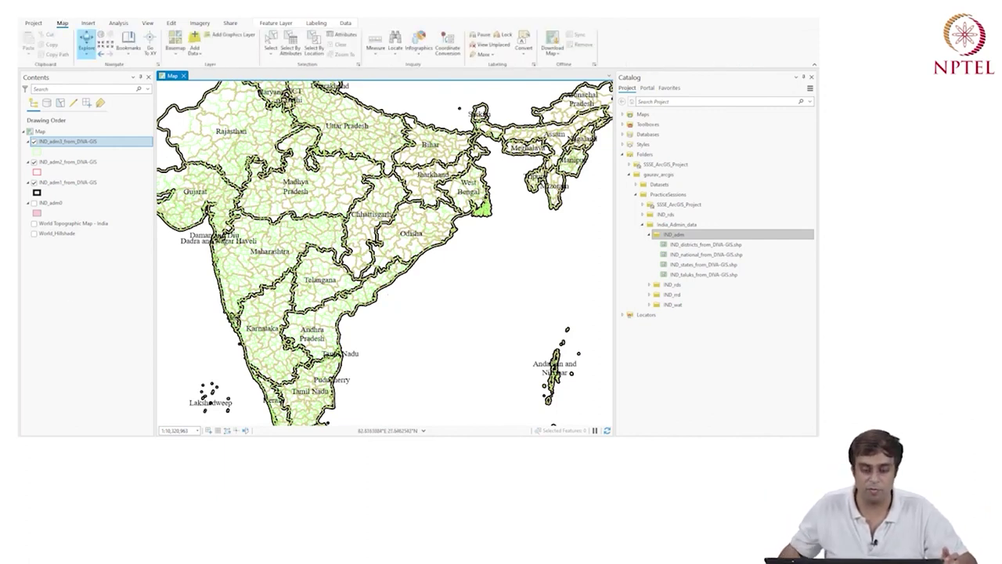
{"action": "scroll", "coordinate": [339, 347], "scroll_direction": "up", "scroll_amount": 10}
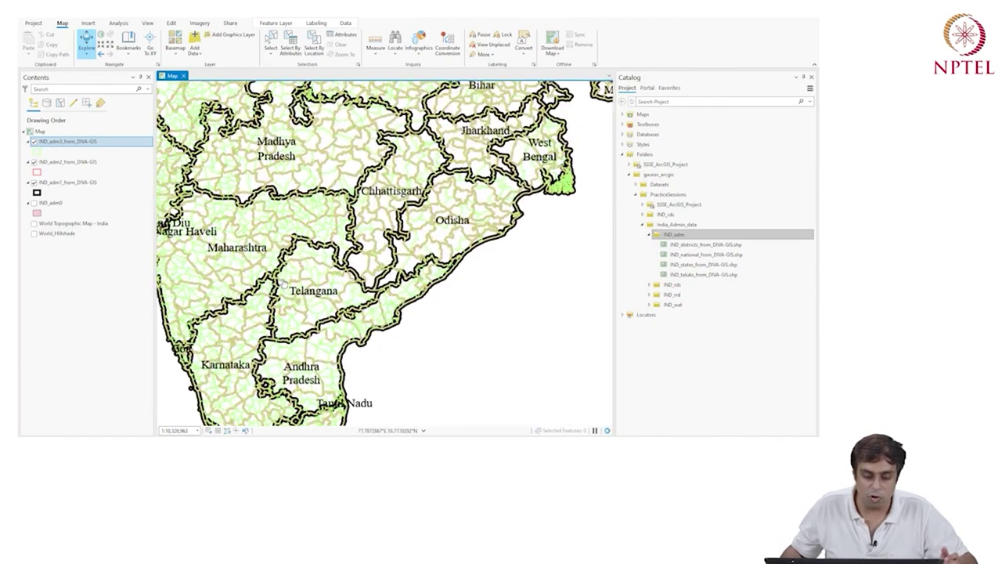
{"action": "scroll", "coordinate": [338, 347], "scroll_direction": "down", "scroll_amount": 10}
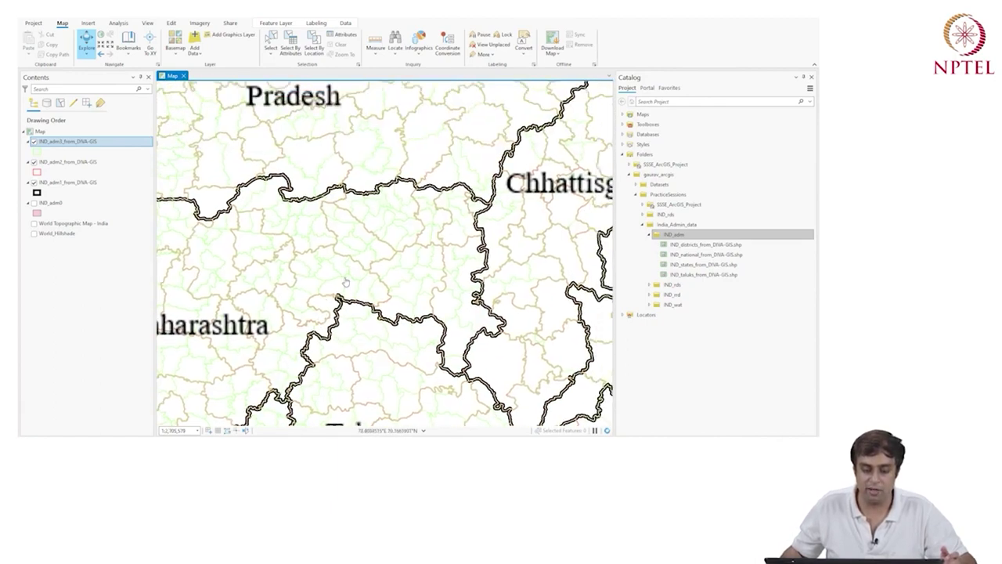
{"action": "left_click_drag", "start_coordinate": [352, 264], "coordinate": [285, 368]}
{"action": "scroll", "coordinate": [327, 242], "scroll_direction": "up", "scroll_amount": 5}
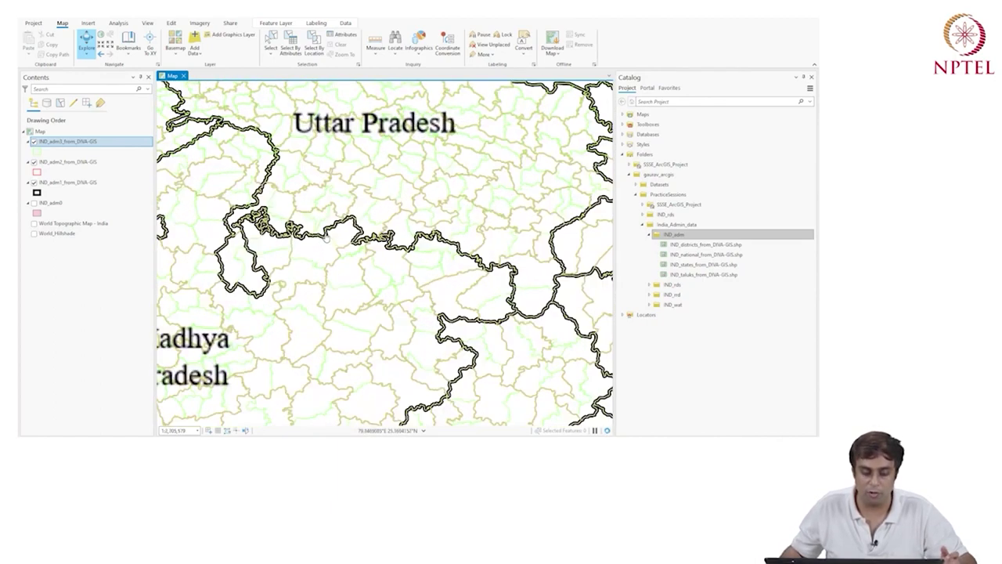
{"action": "left_click_drag", "start_coordinate": [244, 305], "coordinate": [306, 305]}
{"action": "scroll", "coordinate": [414, 278], "scroll_direction": "up", "scroll_amount": 2}
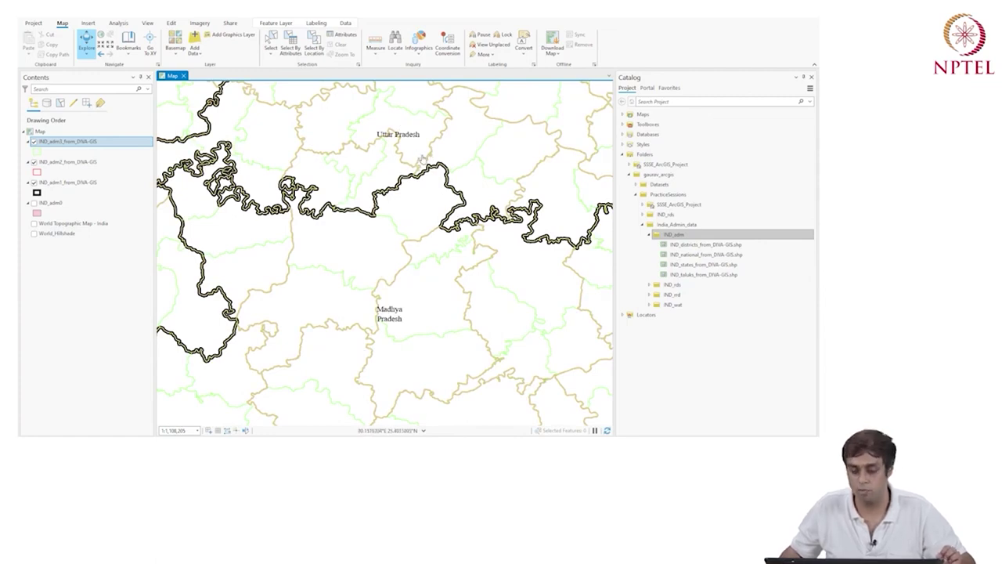
- Start a distance measurement on the map, keeping the Geodesic mode and setting the units to kilometers
{"action": "left_click", "coordinate": [376, 41]}
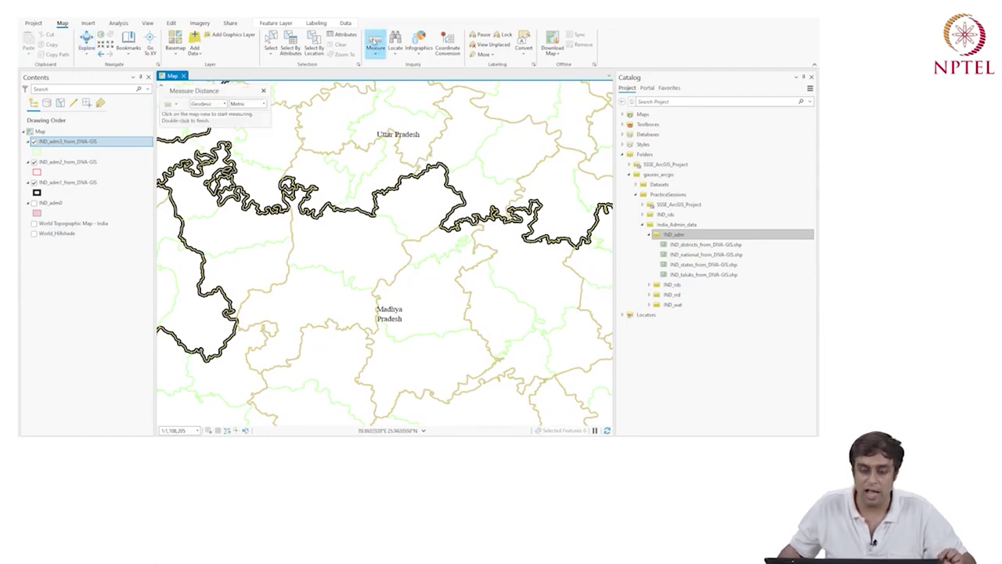
{"action": "left_click", "coordinate": [223, 103]}
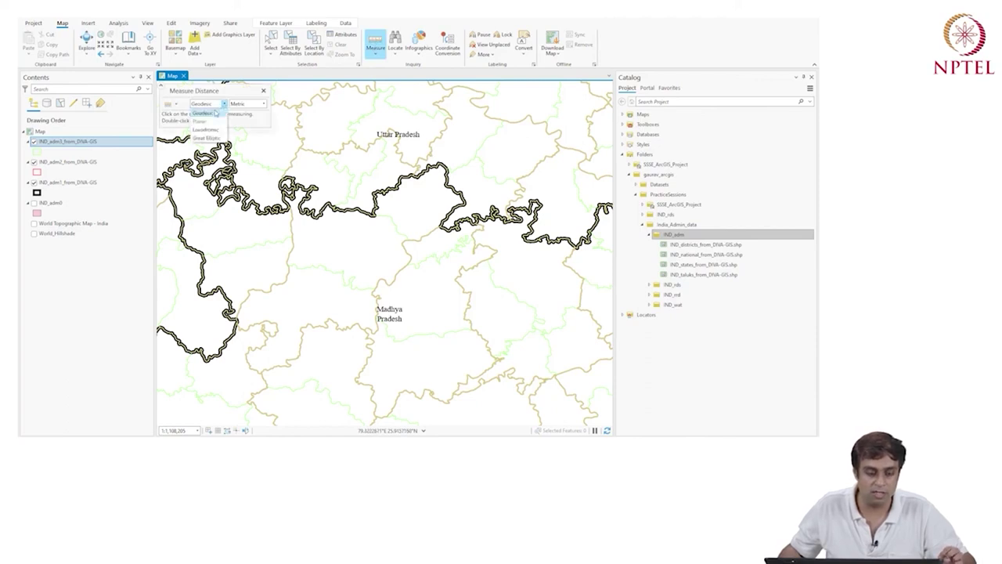
{"action": "left_click", "coordinate": [263, 103]}
{"action": "left_click", "coordinate": [263, 103]}
{"action": "left_click", "coordinate": [243, 163]}
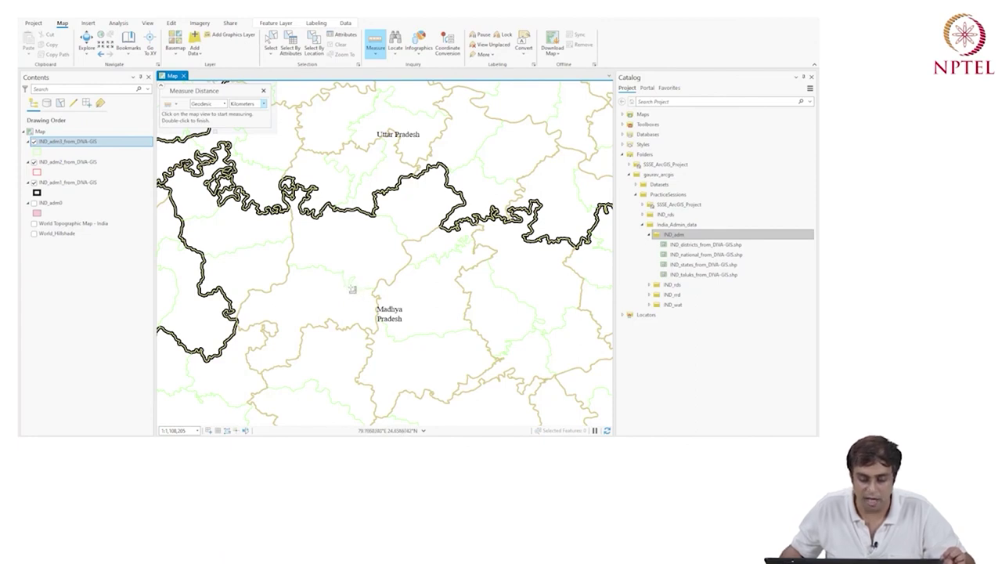
- Measure a multi-segment path from northern Madhya Pradesh to the Uttar Pradesh label and back, continuing through several points farther east
{"action": "left_click", "coordinate": [346, 288]}
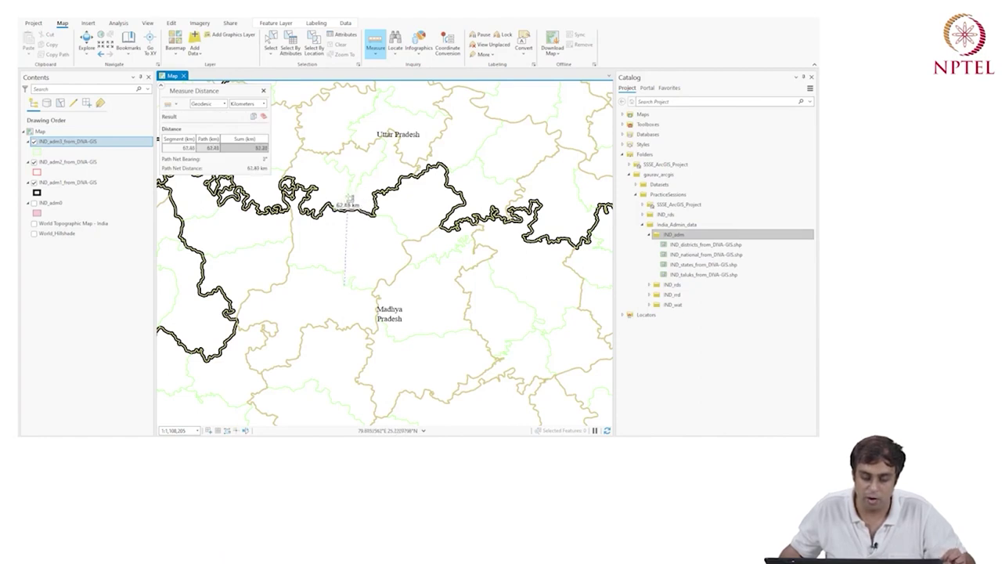
{"action": "left_click", "coordinate": [382, 140]}
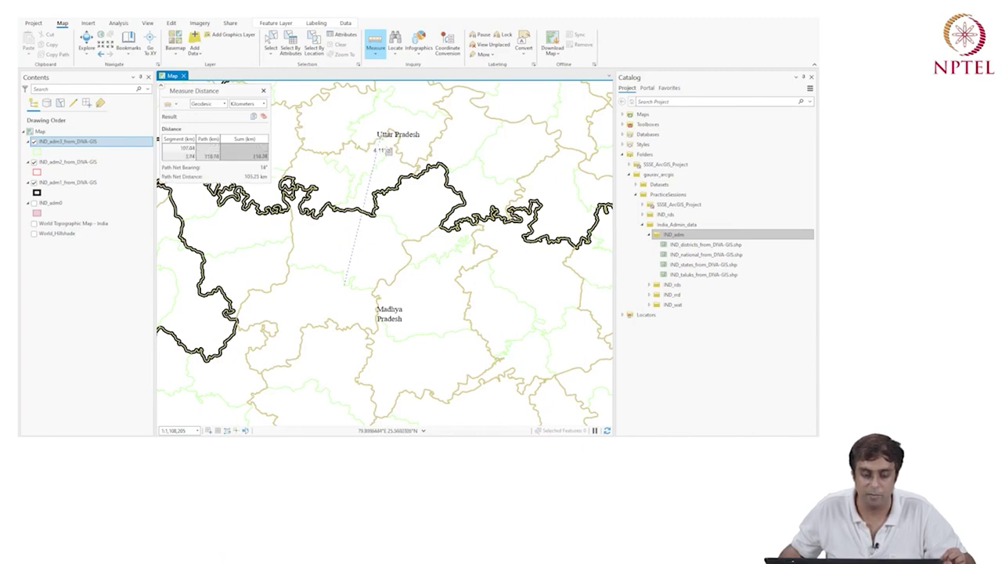
{"action": "left_click", "coordinate": [470, 261]}
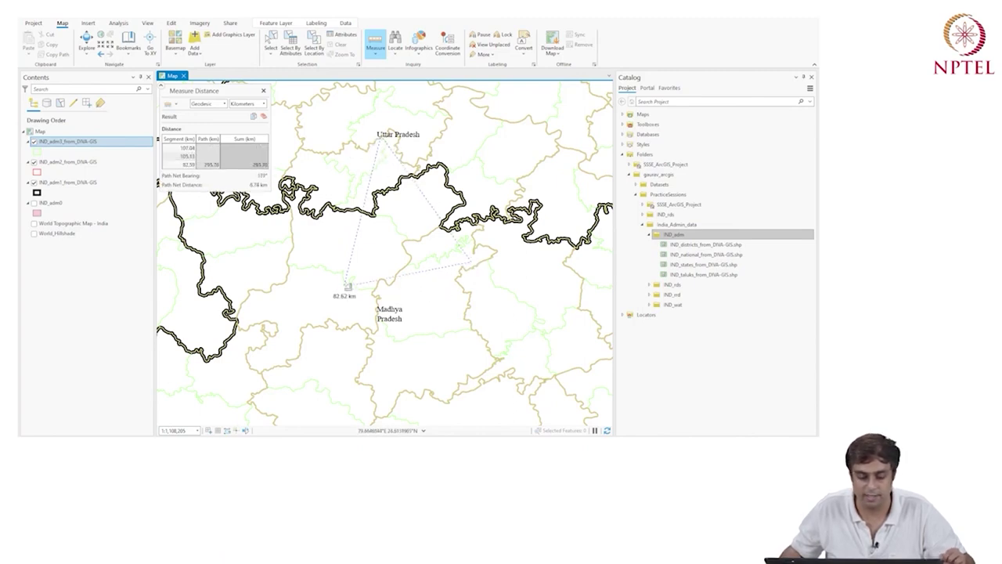
{"action": "left_click", "coordinate": [345, 285]}
{"action": "left_click", "coordinate": [540, 383]}
{"action": "left_click", "coordinate": [531, 291]}
{"action": "double_click", "coordinate": [473, 264]}
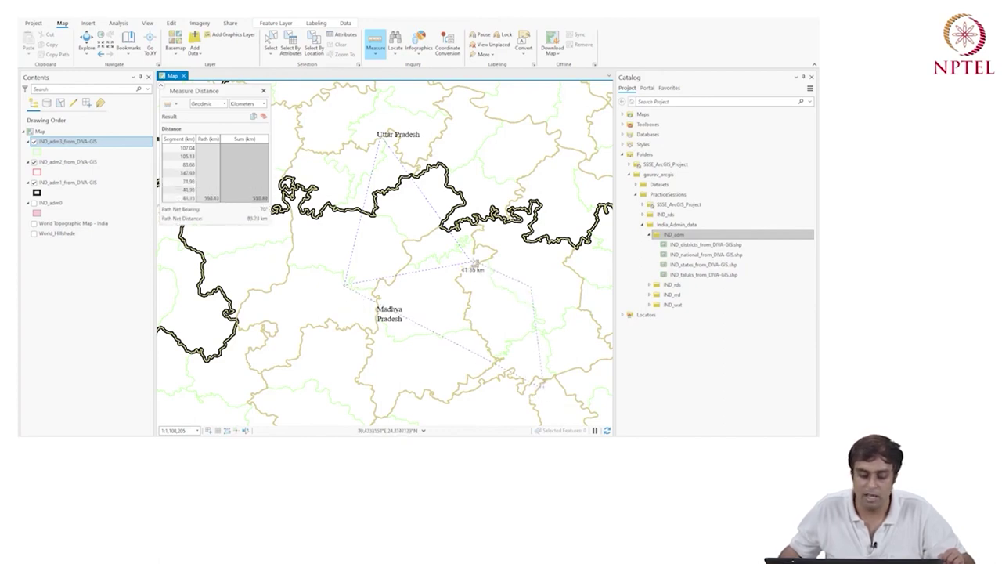